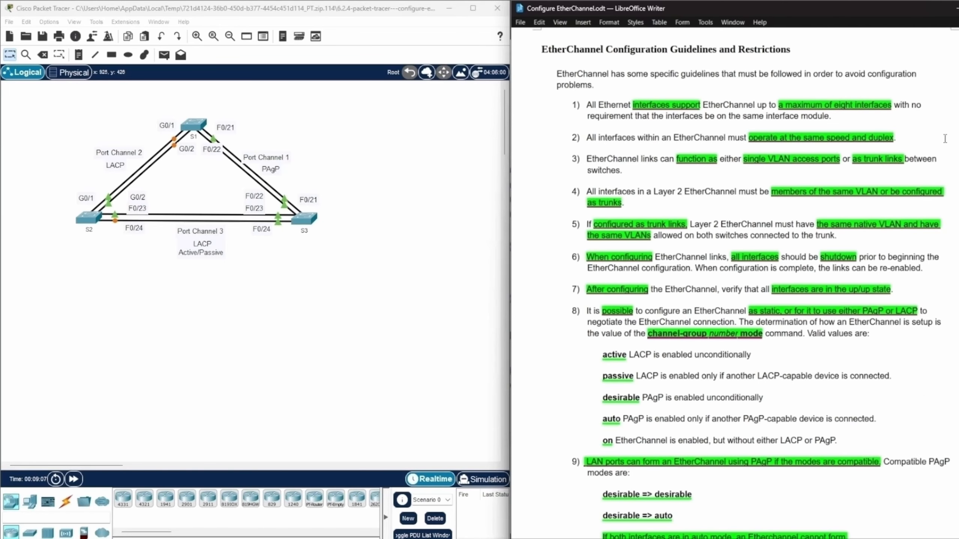
# Read the Key Requirements in the summarized EtherChannel guidelines, covering interface limit, speed and duplex, VLAN membership, and trunk links.
pyautogui.scroll(-3, 943, 138)
pyautogui.scroll(-20, 945, 139)
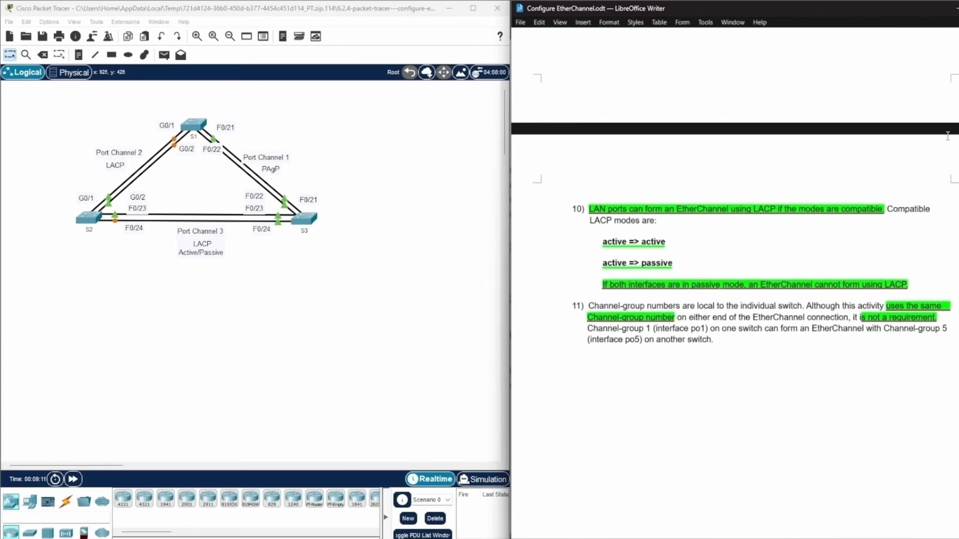
pyautogui.scroll(-15, 947, 136)
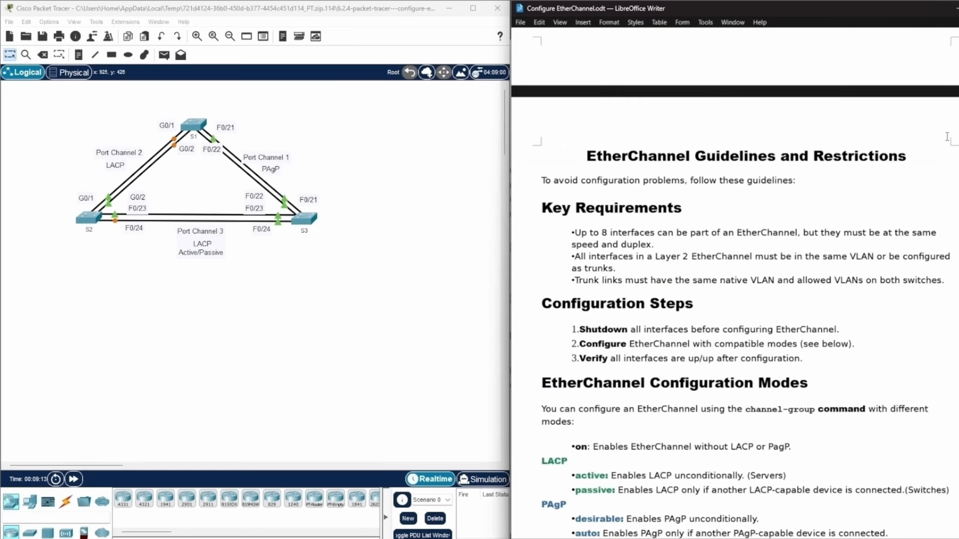
pyautogui.scroll(-5, 947, 136)
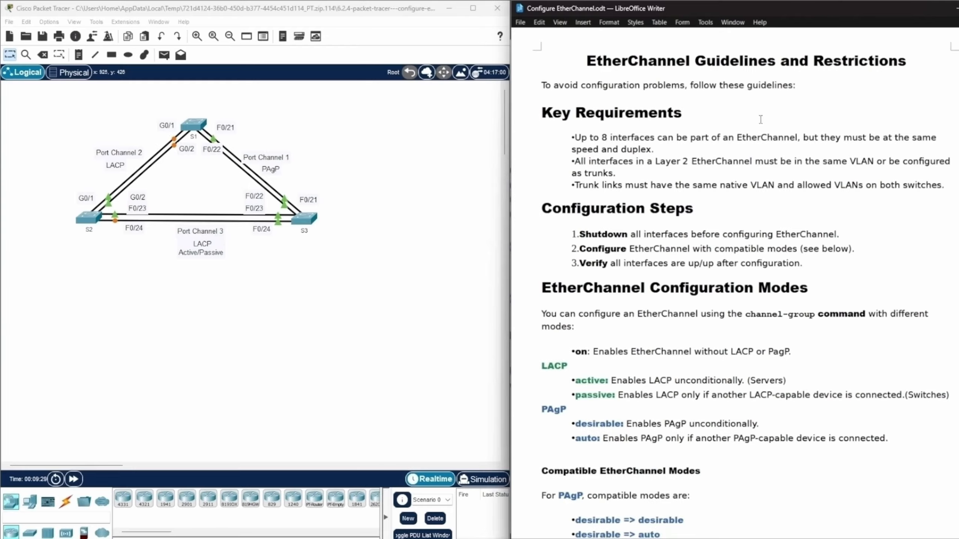
pyautogui.moveTo(602, 137); pyautogui.dragTo(949, 146)
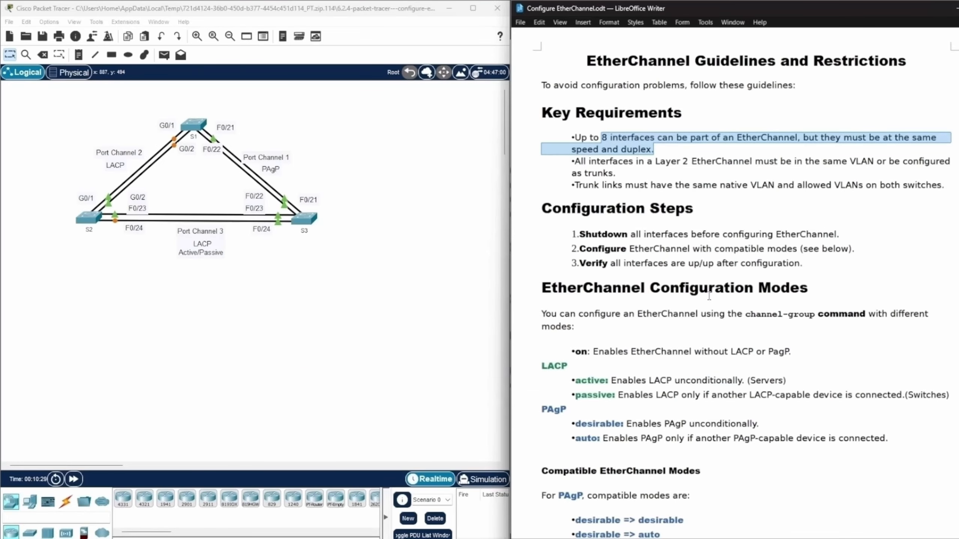
pyautogui.click(813, 249)
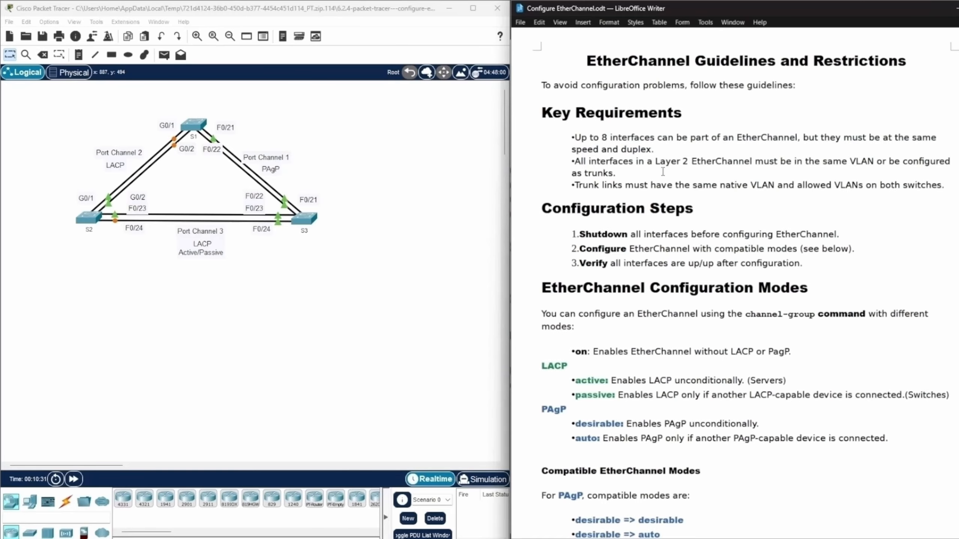
pyautogui.moveTo(656, 163); pyautogui.dragTo(912, 169)
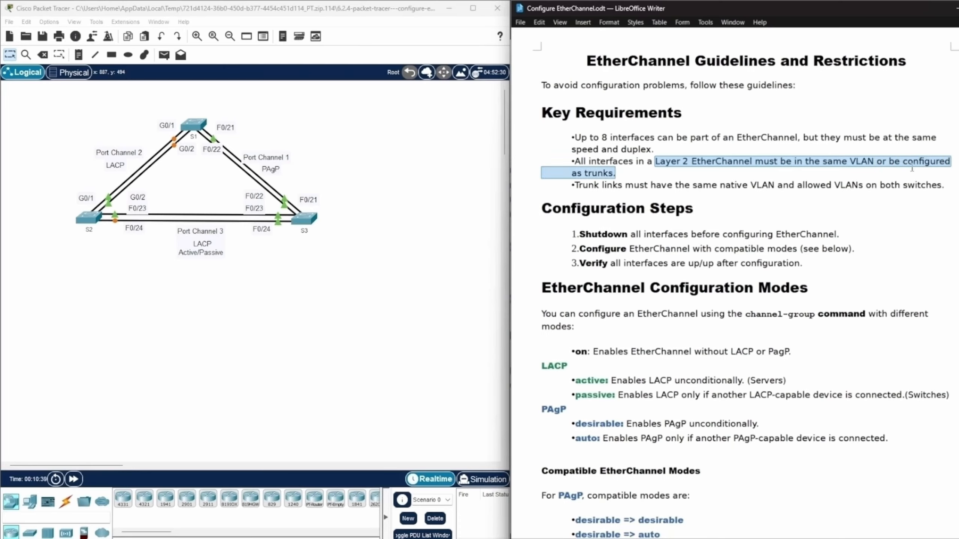
pyautogui.click(928, 233)
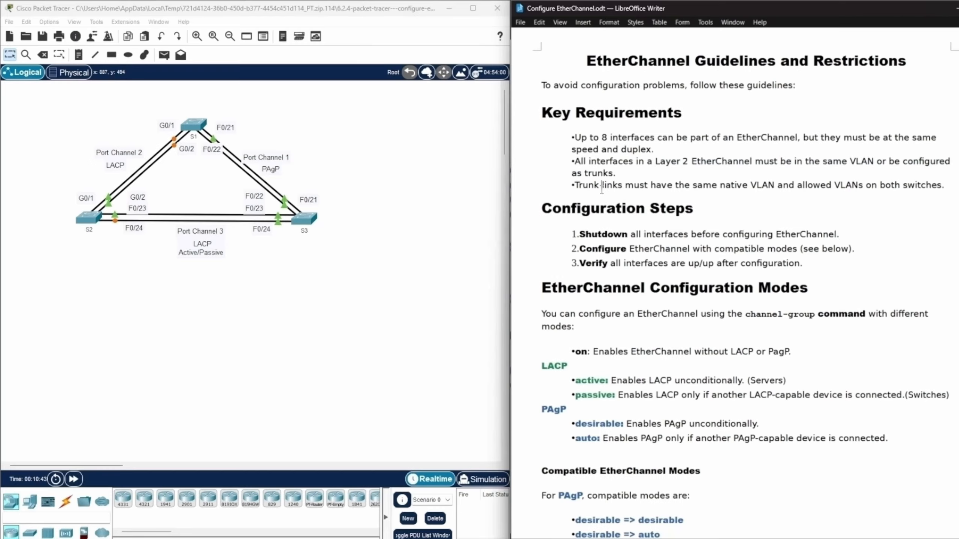
pyautogui.moveTo(602, 185); pyautogui.dragTo(947, 188)
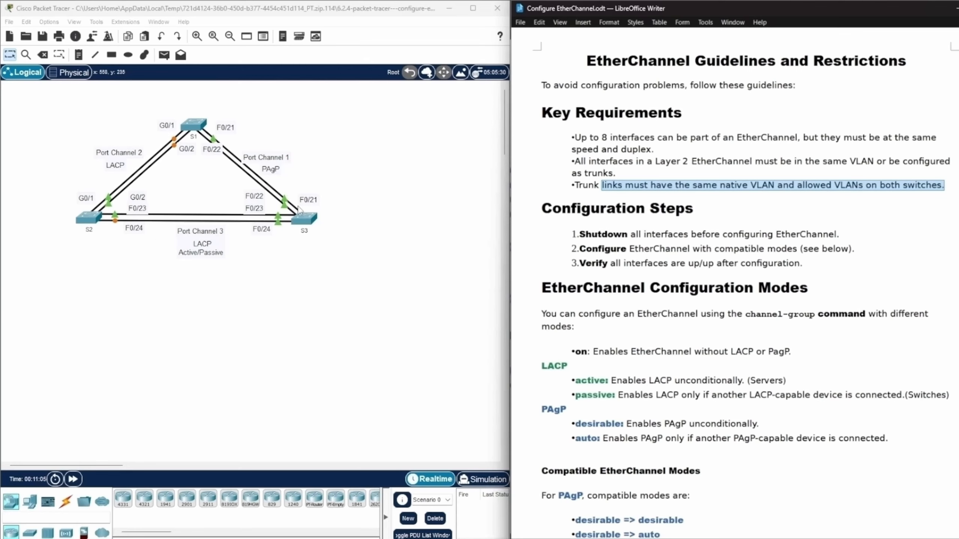
pyautogui.click(911, 209)
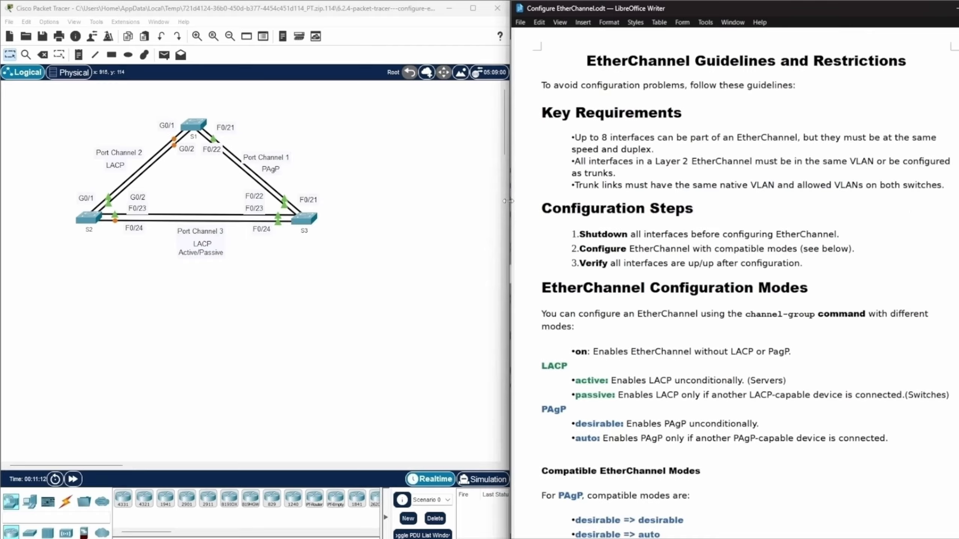
# Read the Configuration Steps section of the EtherChannel guidelines, from shutting down interfaces to configuring compatible modes.
pyautogui.moveTo(537, 211); pyautogui.dragTo(705, 210)
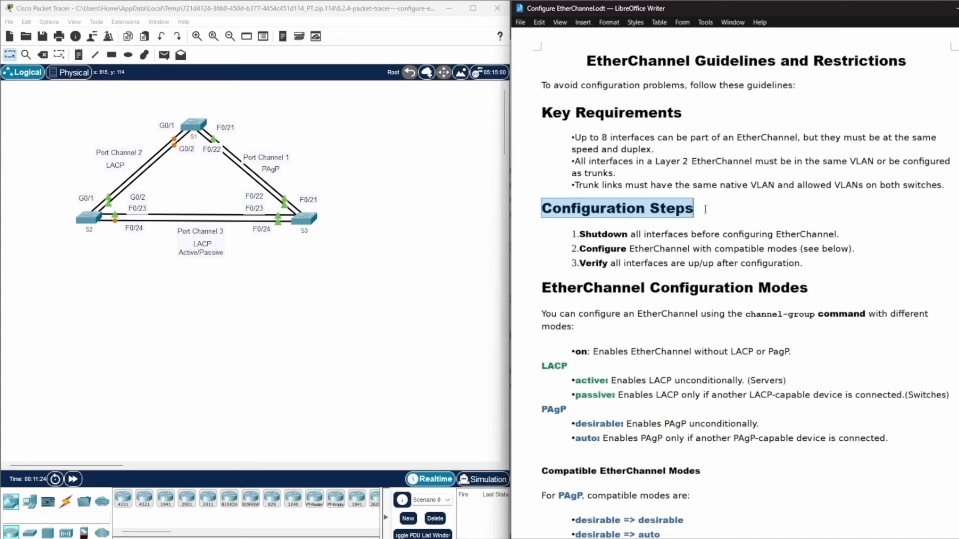
pyautogui.click(579, 232)
pyautogui.moveTo(579, 231); pyautogui.dragTo(841, 229)
pyautogui.moveTo(579, 249); pyautogui.dragTo(841, 248)
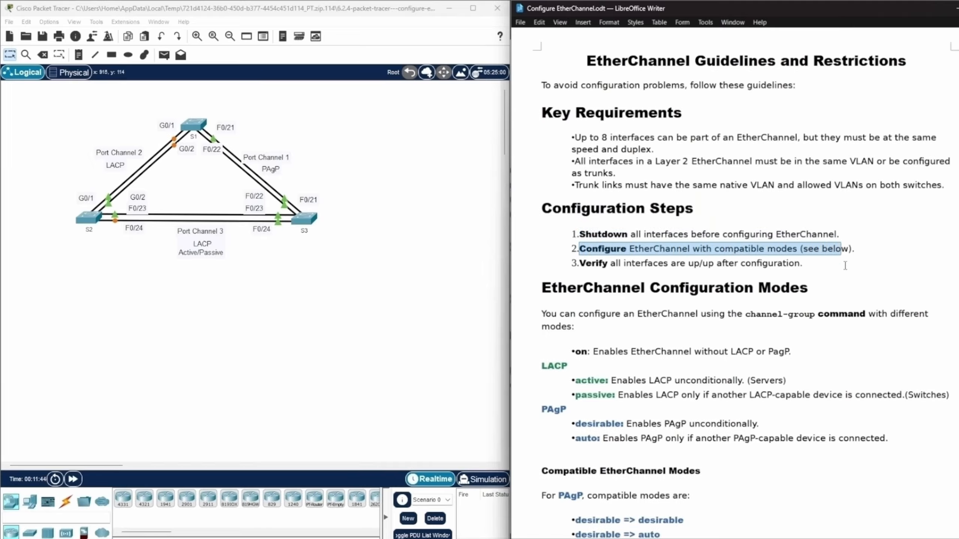
pyautogui.click(866, 264)
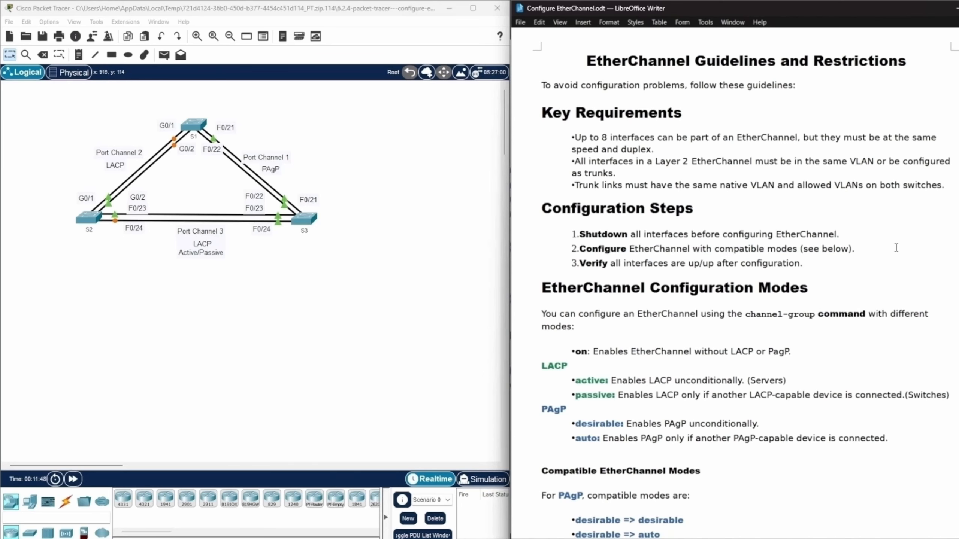
# Examine the compatible PAgP mode pairs listed under Compatible EtherChannel Modes.
pyautogui.scroll(-4, 896, 248)
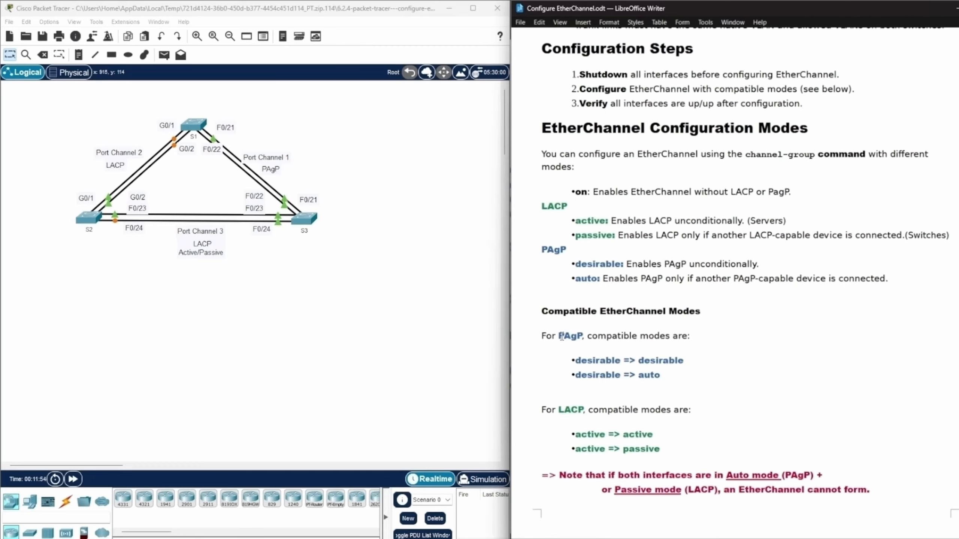
pyautogui.moveTo(559, 336); pyautogui.dragTo(583, 336)
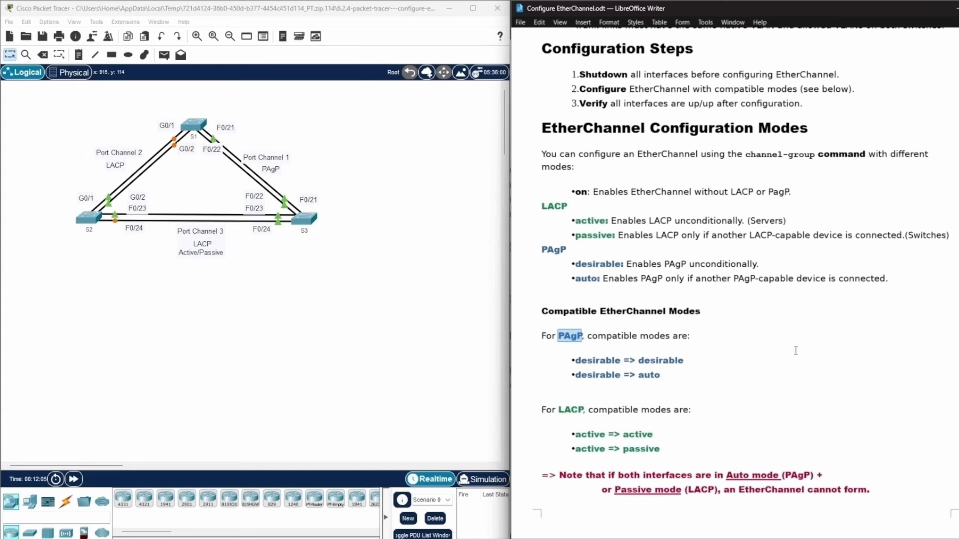
pyautogui.doubleClick(569, 410)
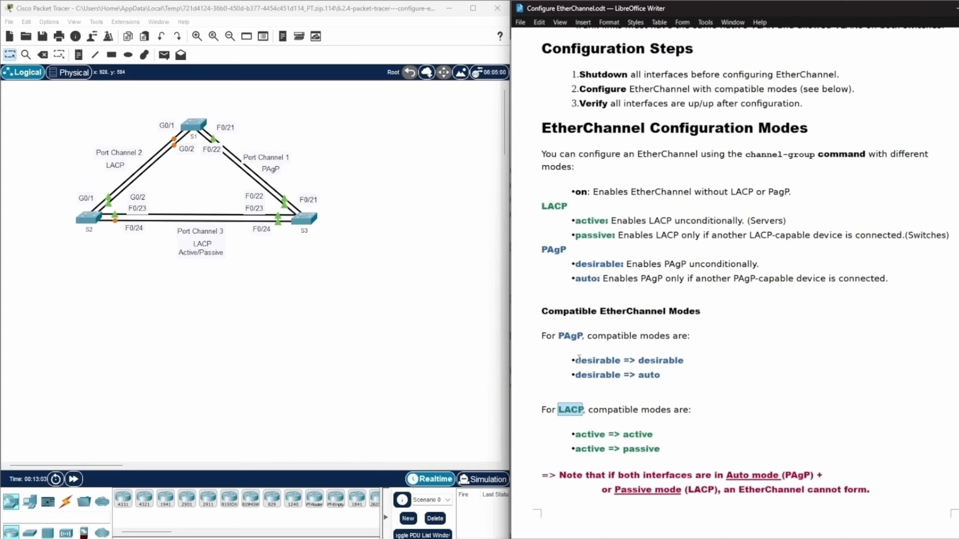
pyautogui.moveTo(575, 361); pyautogui.dragTo(684, 361)
pyautogui.click(638, 361)
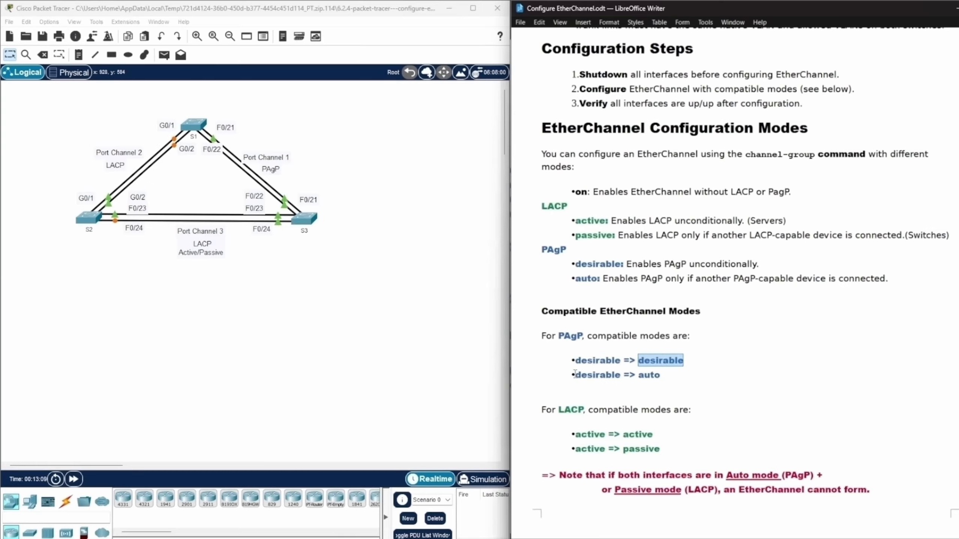
pyautogui.moveTo(574, 375); pyautogui.dragTo(621, 375)
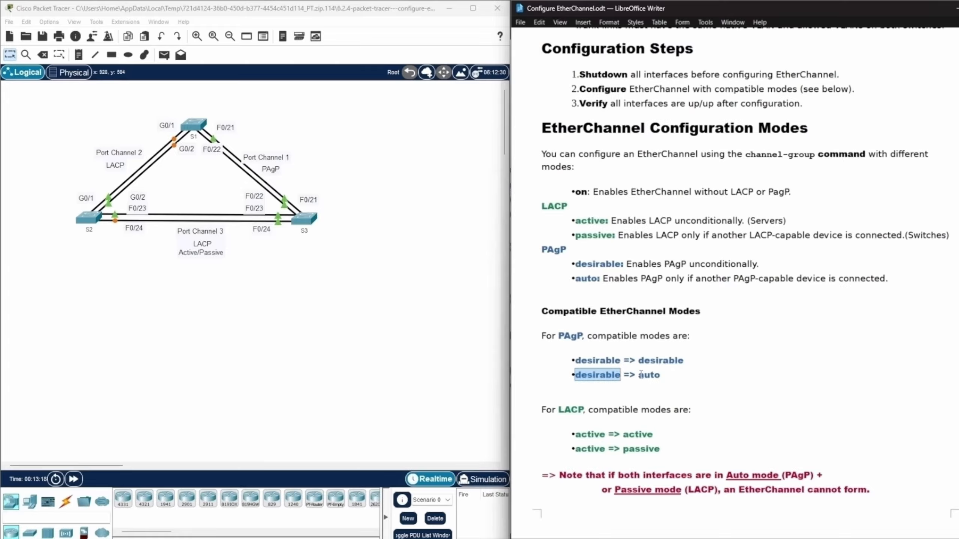
pyautogui.click(548, 393)
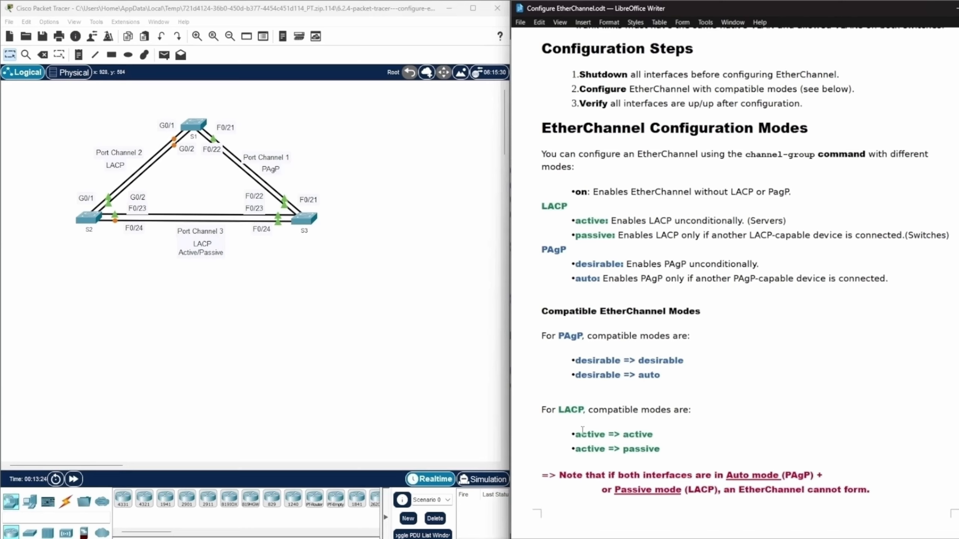
# Examine the compatible LACP mode pairs and the note on both interfaces using Auto or Passive mode.
pyautogui.moveTo(574, 434); pyautogui.dragTo(653, 434)
pyautogui.click(612, 433)
pyautogui.moveTo(623, 450); pyautogui.dragTo(662, 450)
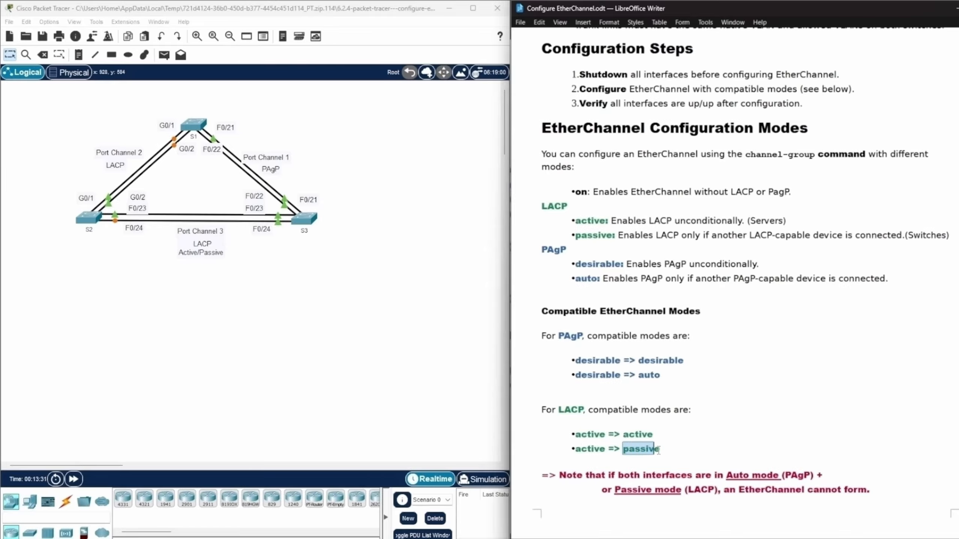
pyautogui.click(717, 430)
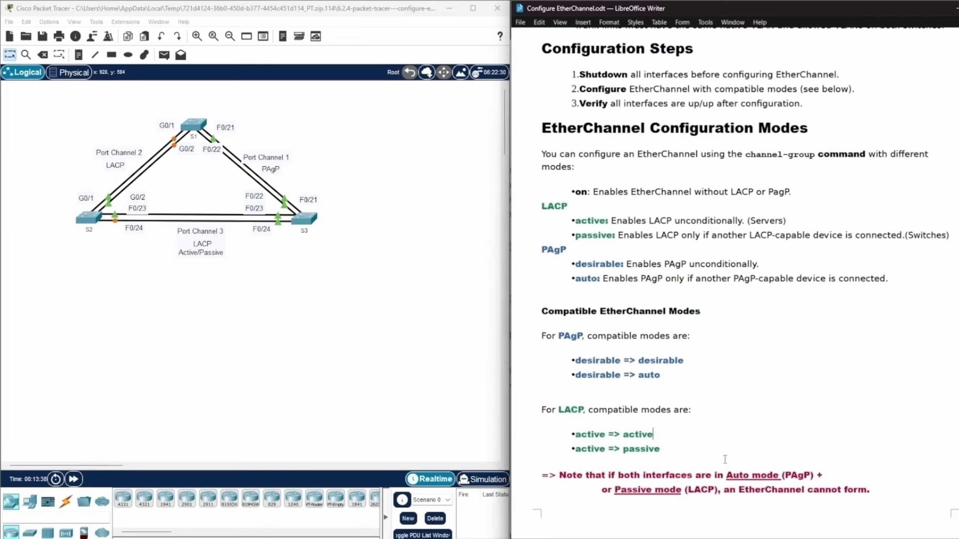
pyautogui.moveTo(726, 476); pyautogui.dragTo(813, 476)
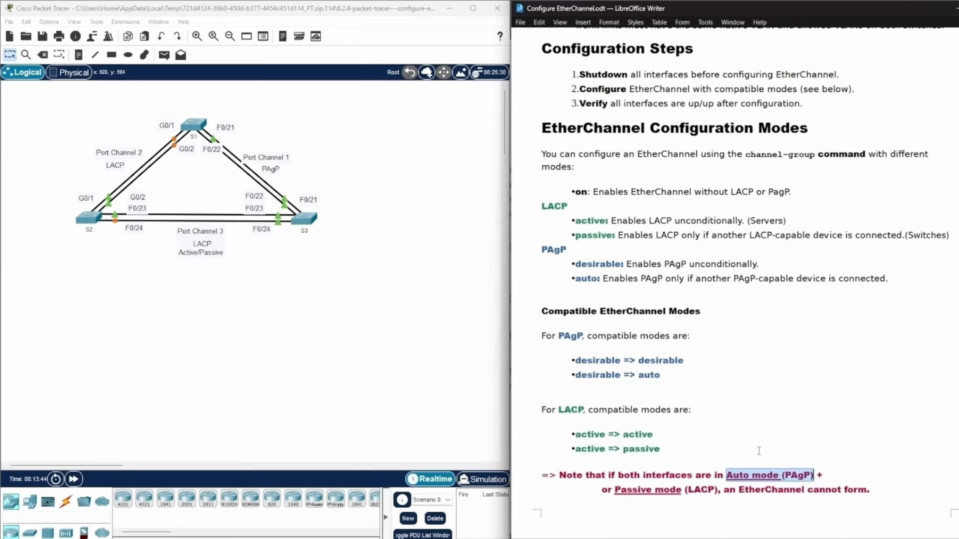
pyautogui.moveTo(617, 491); pyautogui.dragTo(717, 490)
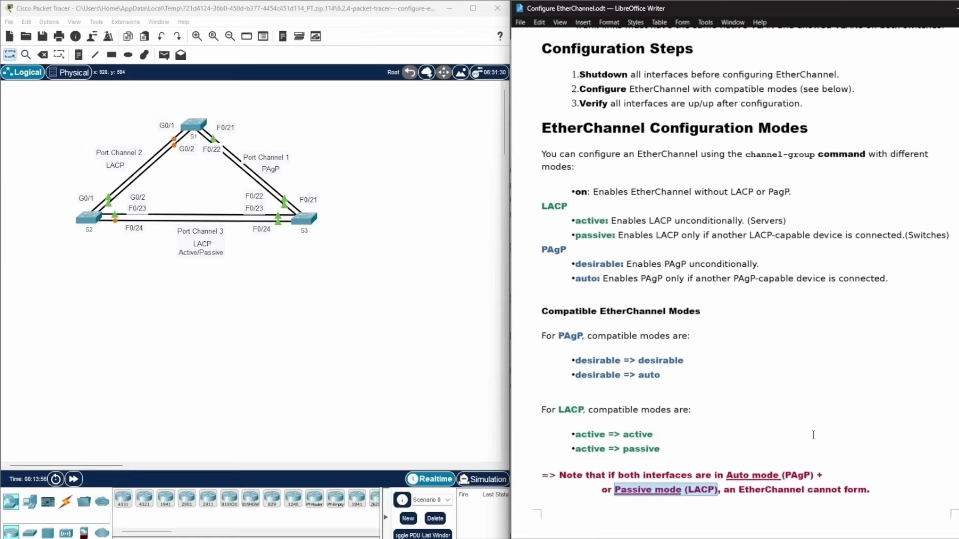
pyautogui.moveTo(541, 311); pyautogui.dragTo(701, 312)
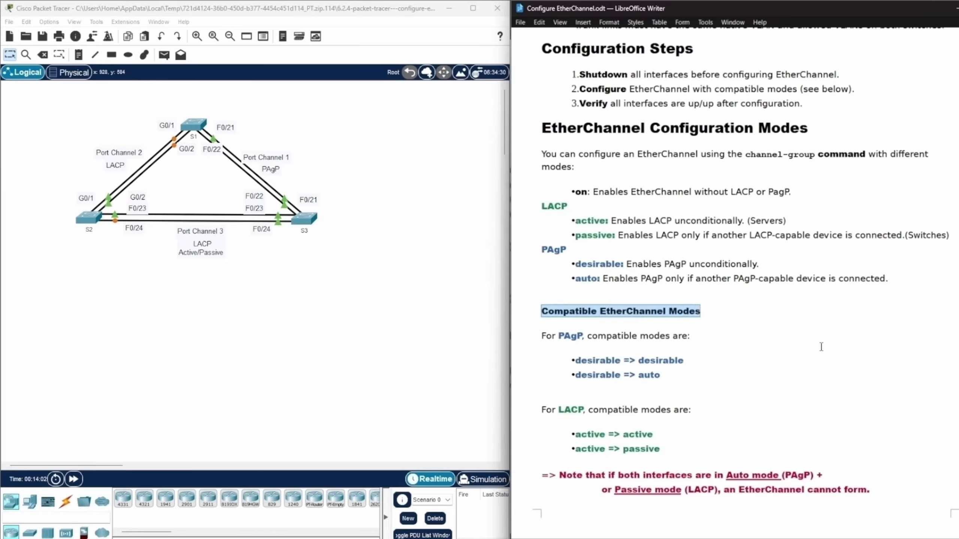
# Review the Shutdown, Configure and Verify keywords in the Configuration Steps list again.
pyautogui.scroll(1, 820, 351)
pyautogui.click(864, 118)
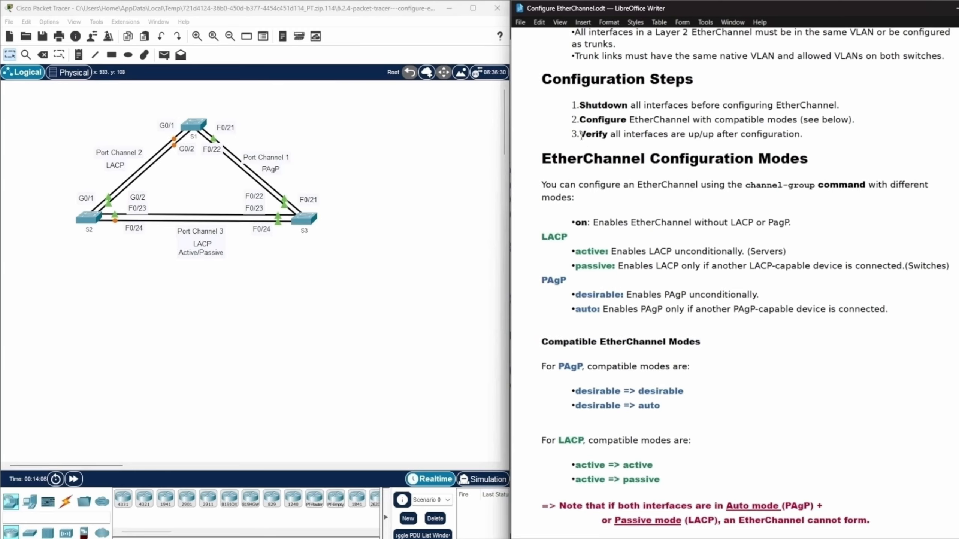
pyautogui.click(573, 105)
pyautogui.click(581, 105)
pyautogui.moveTo(580, 105); pyautogui.dragTo(630, 112)
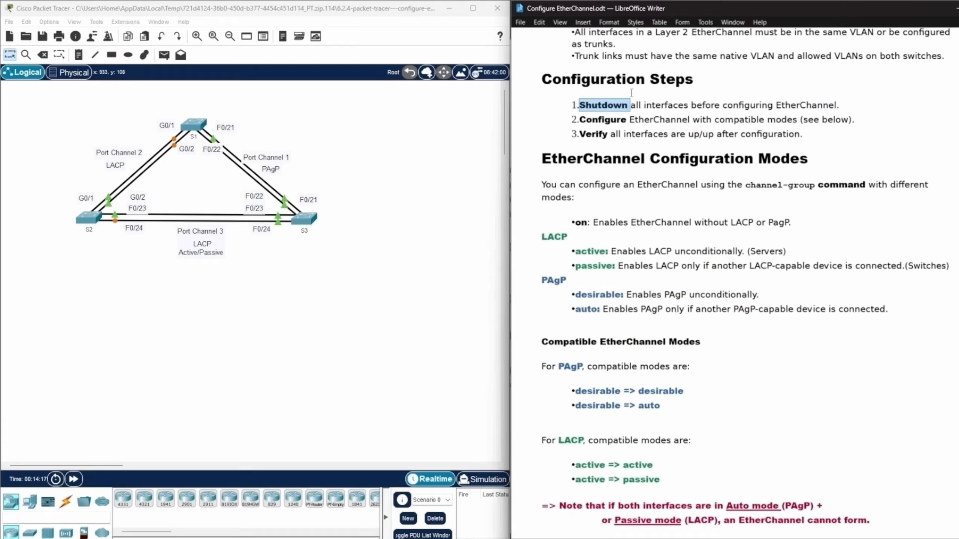
pyautogui.moveTo(579, 120); pyautogui.dragTo(627, 127)
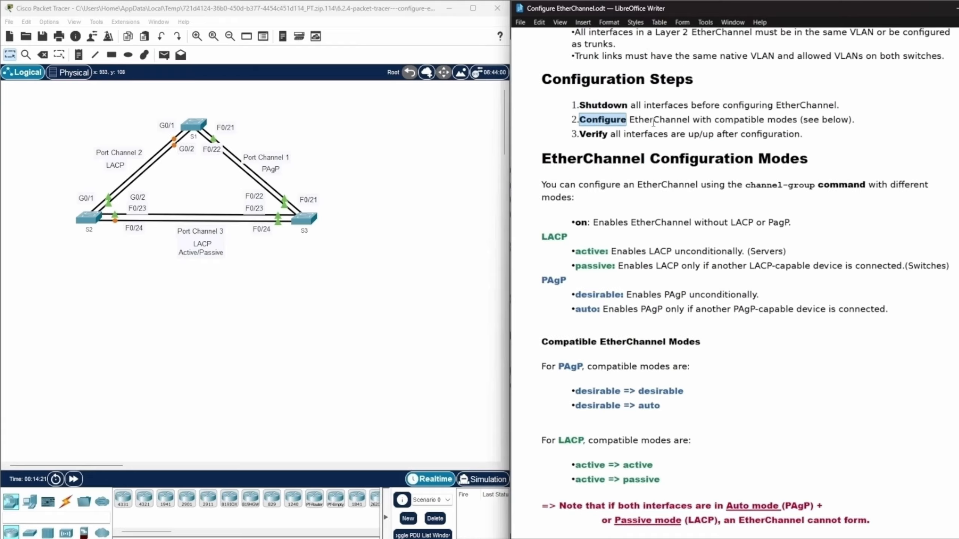
pyautogui.click(663, 133)
pyautogui.moveTo(578, 135); pyautogui.dragTo(611, 130)
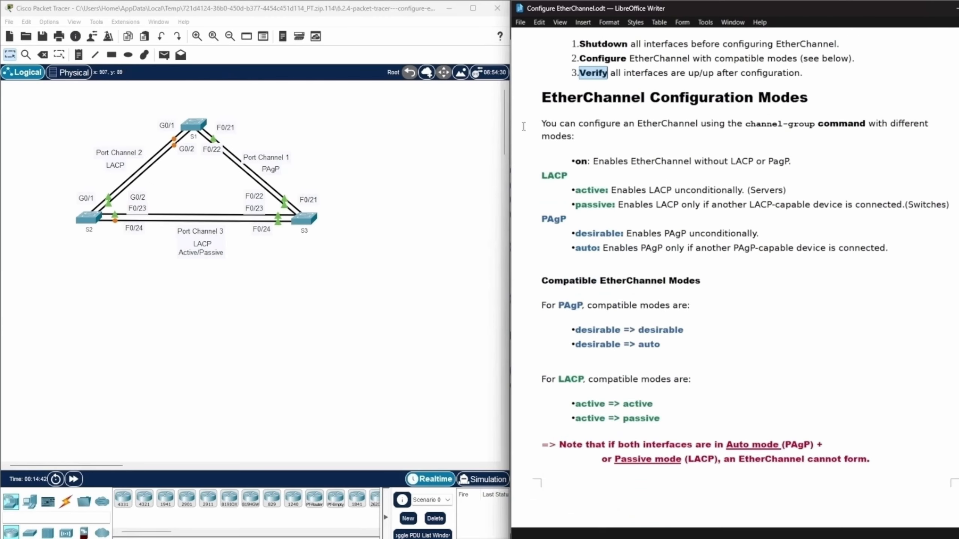
# Compare the LACP active and passive descriptions with the PAgP desirable and auto ones under EtherChannel Configuration Modes.
pyautogui.scroll(-3, 525, 127)
pyautogui.scroll(1, 891, 132)
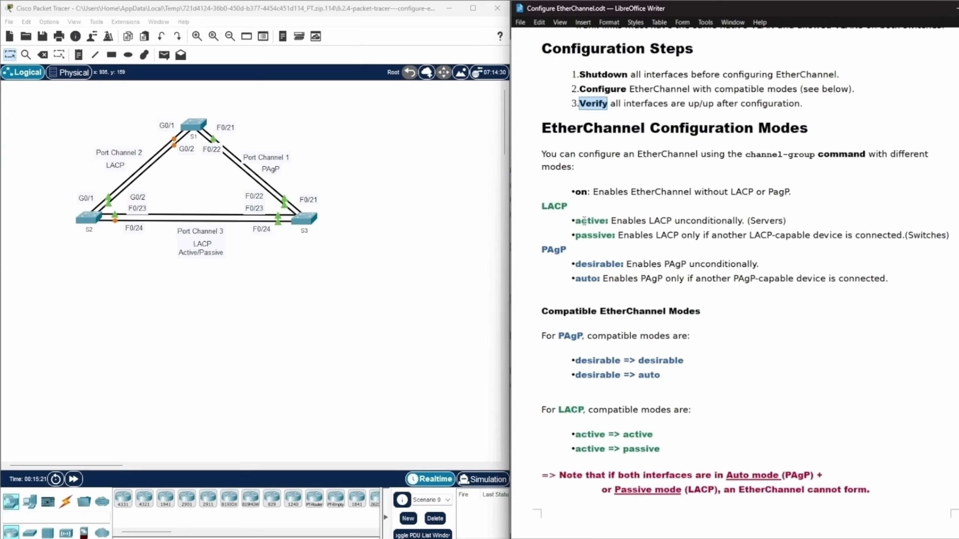
pyautogui.moveTo(574, 221); pyautogui.dragTo(606, 221)
pyautogui.moveTo(575, 235); pyautogui.dragTo(613, 235)
pyautogui.moveTo(576, 264); pyautogui.dragTo(622, 263)
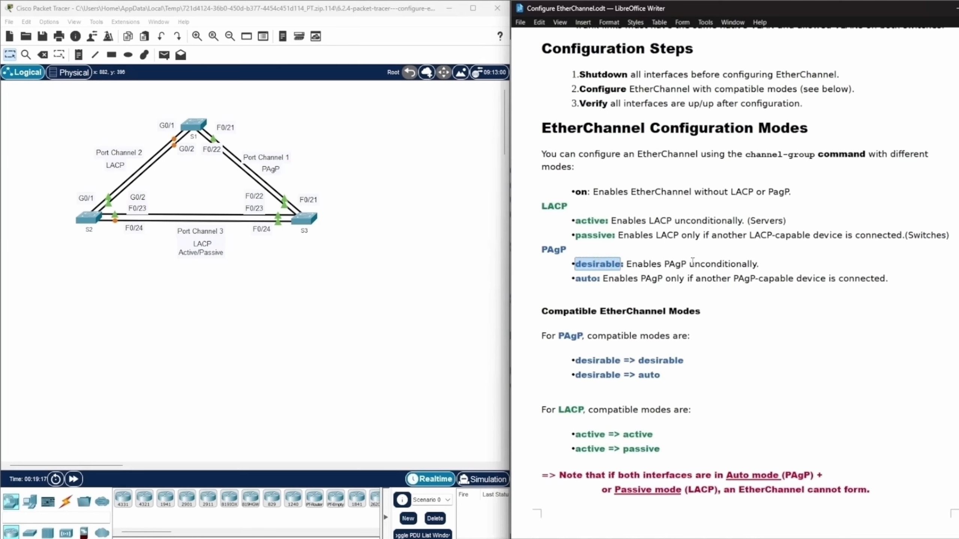
pyautogui.moveTo(693, 263); pyautogui.dragTo(760, 263)
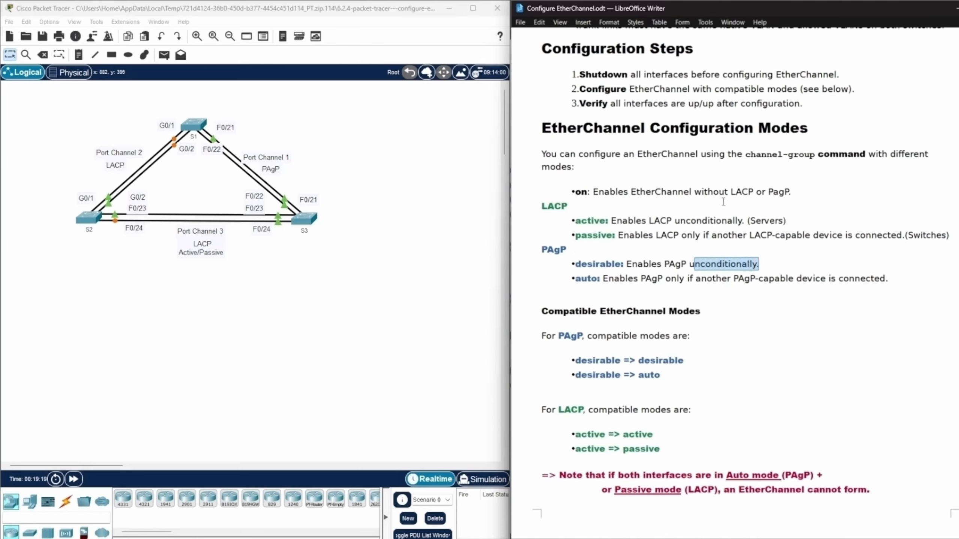
pyautogui.click(762, 265)
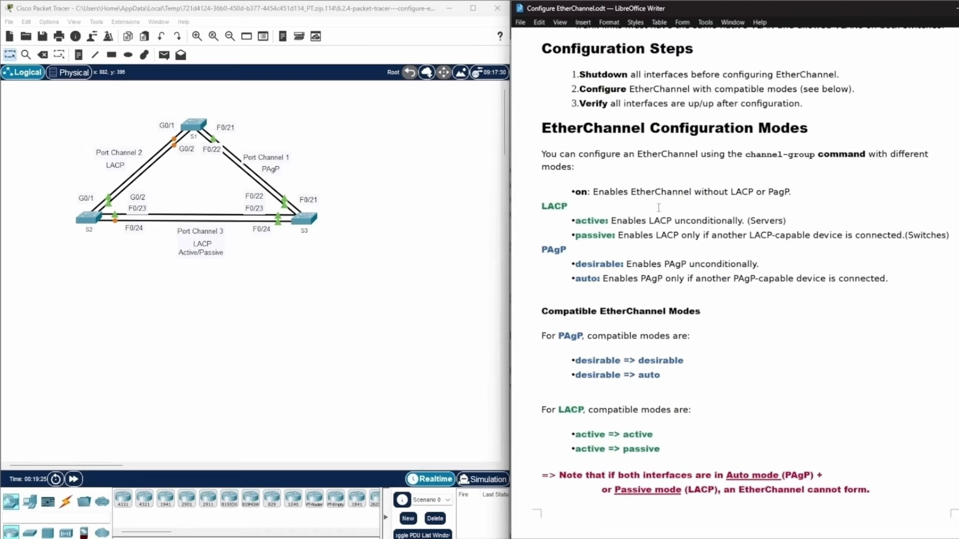
pyautogui.moveTo(575, 221); pyautogui.dragTo(787, 221)
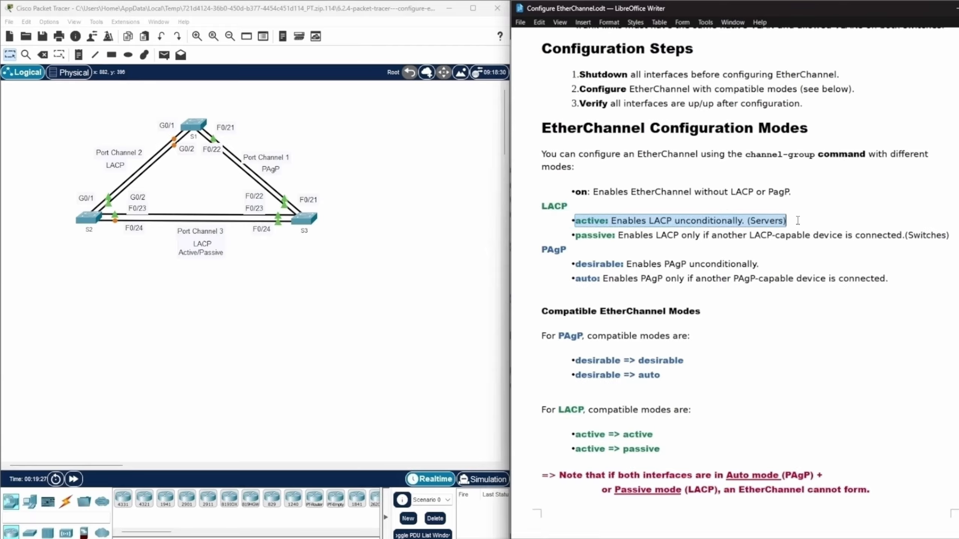
pyautogui.moveTo(575, 264); pyautogui.dragTo(763, 261)
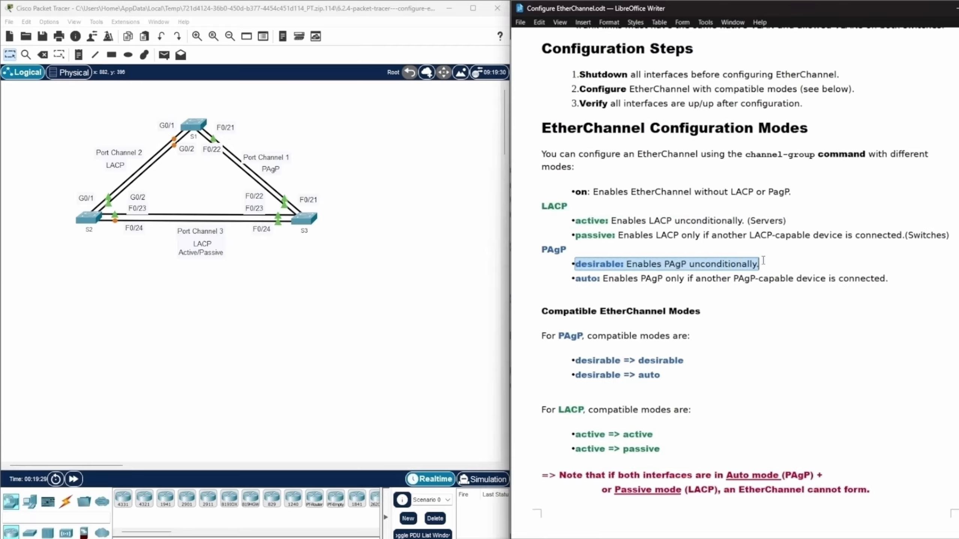
pyautogui.click(550, 274)
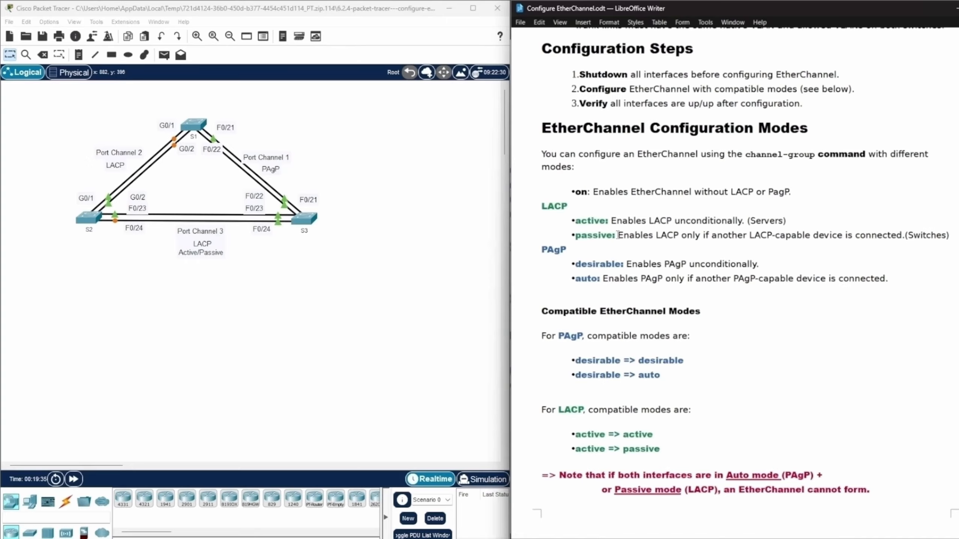
pyautogui.moveTo(617, 235); pyautogui.dragTo(892, 234)
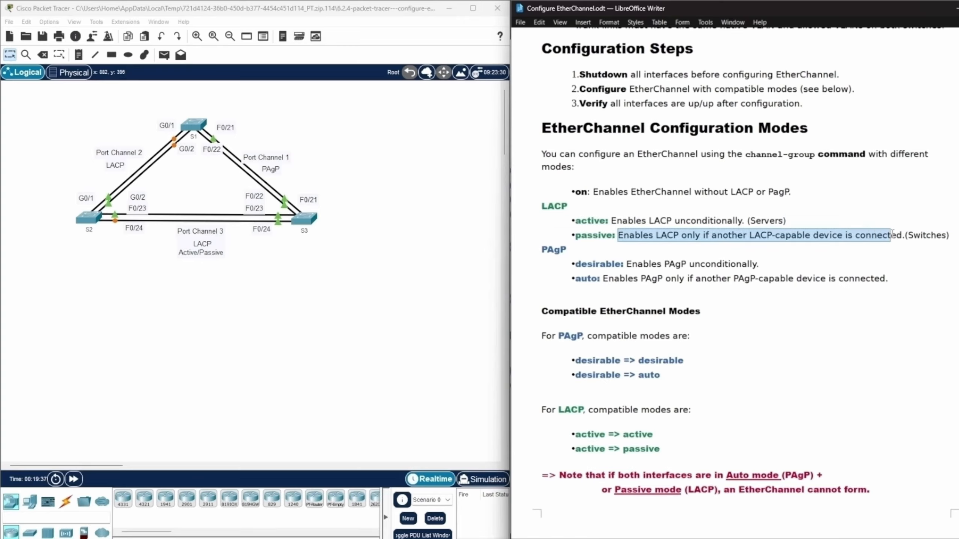
# Examine the PAgP auto and desirable mode descriptions under EtherChannel Configuration Modes.
pyautogui.click(608, 287)
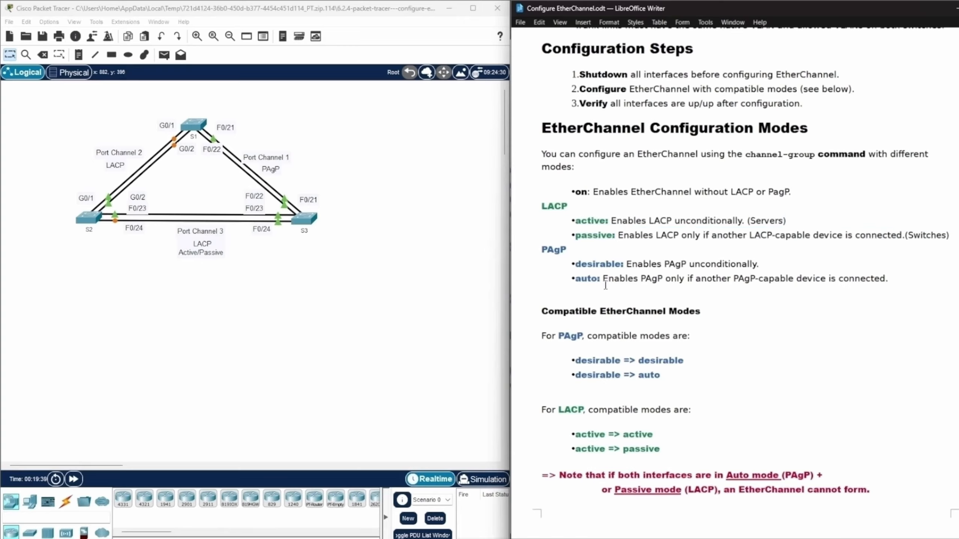
pyautogui.moveTo(602, 278); pyautogui.dragTo(897, 277)
pyautogui.click(573, 278)
pyautogui.click(869, 348)
pyautogui.click(763, 263)
pyautogui.click(897, 283)
pyautogui.click(757, 244)
pyautogui.moveTo(575, 264); pyautogui.dragTo(618, 270)
pyautogui.click(618, 269)
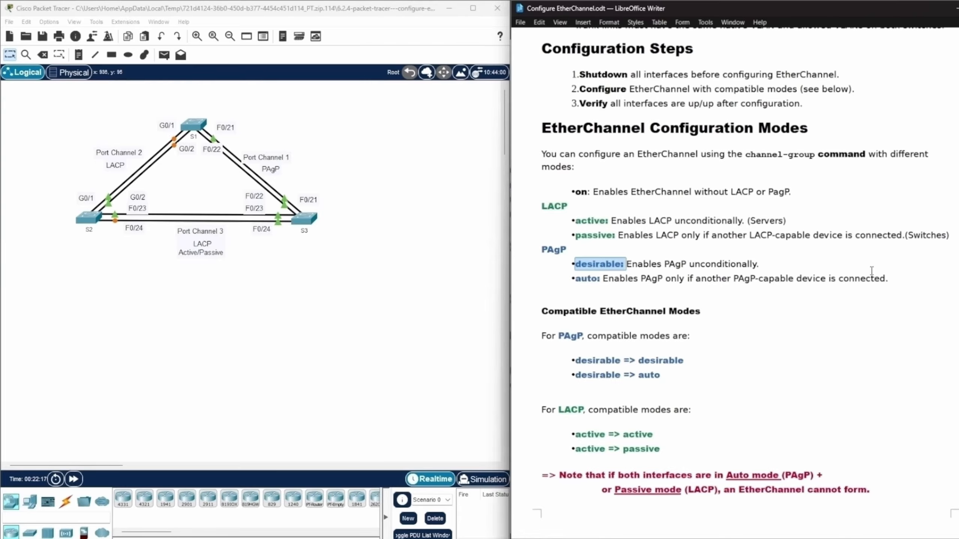
# Return to the Part 1 instructions and review the hostname task and the switch names in the Port Channel Table.
pyautogui.scroll(15, 871, 271)
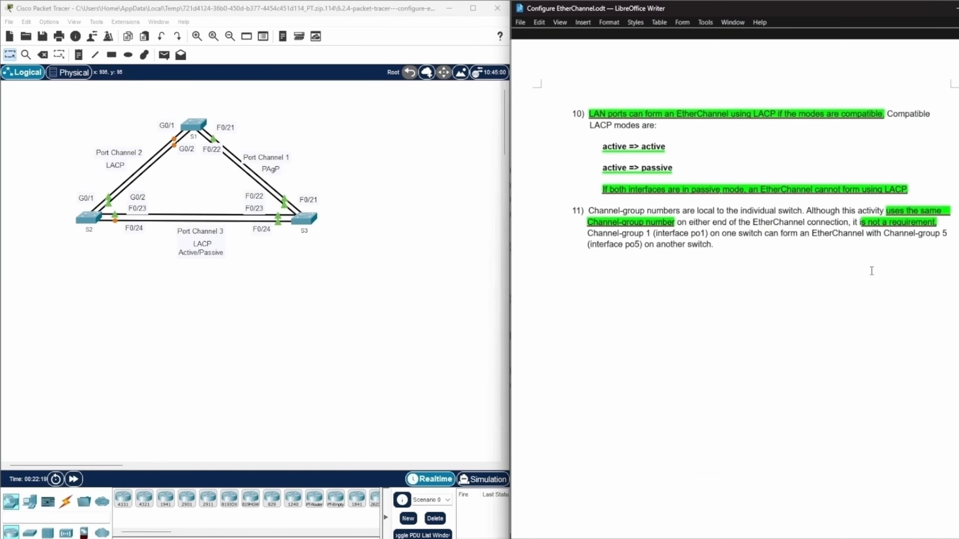
pyautogui.scroll(15, 872, 271)
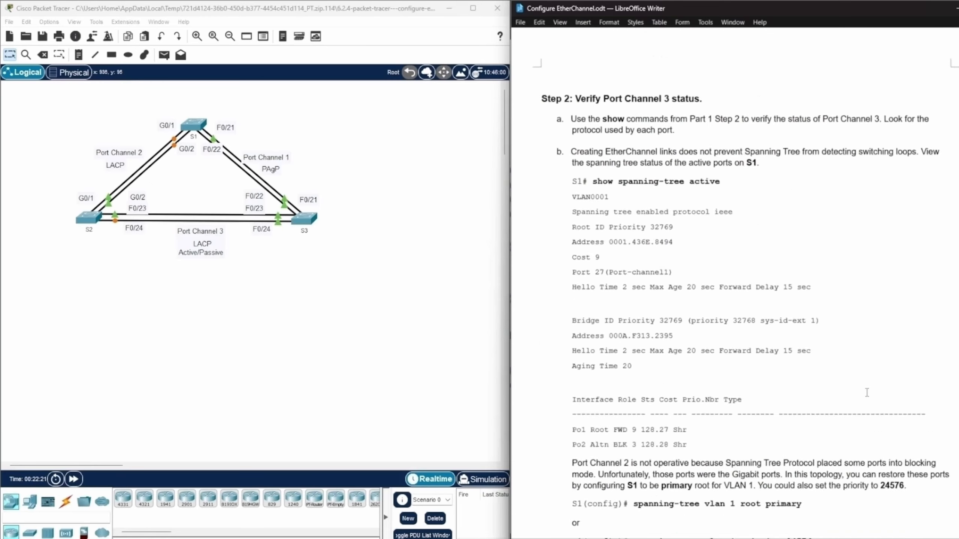
pyautogui.scroll(15, 866, 392)
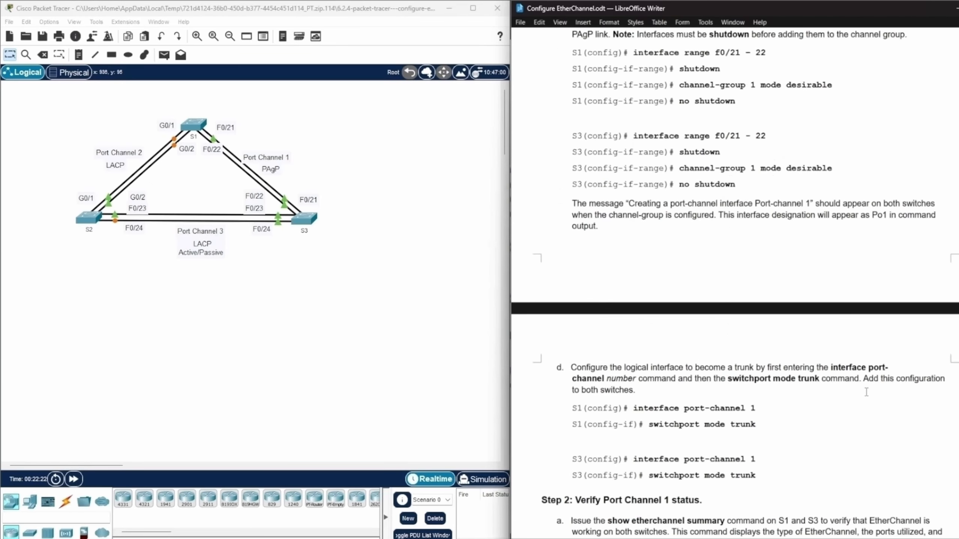
pyautogui.scroll(15, 867, 392)
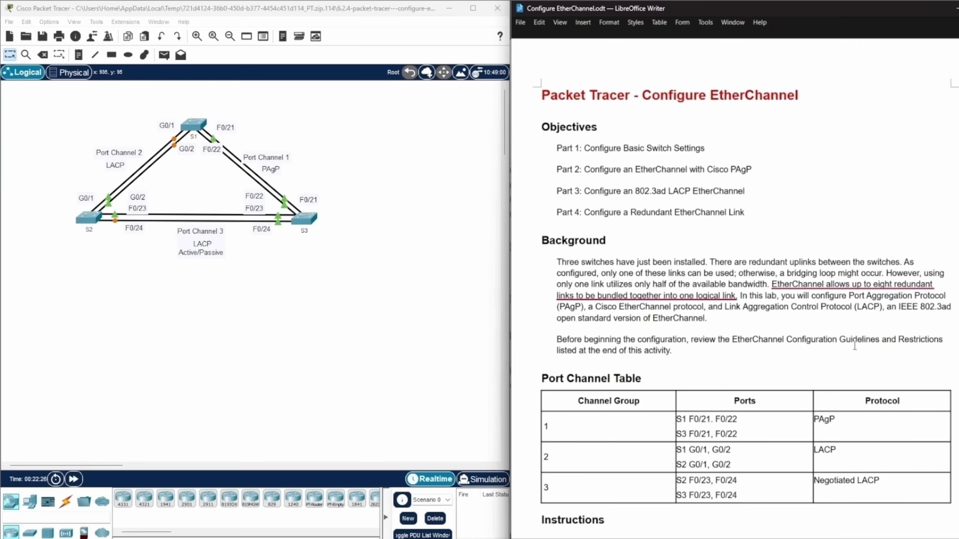
pyautogui.scroll(-10, 677, 344)
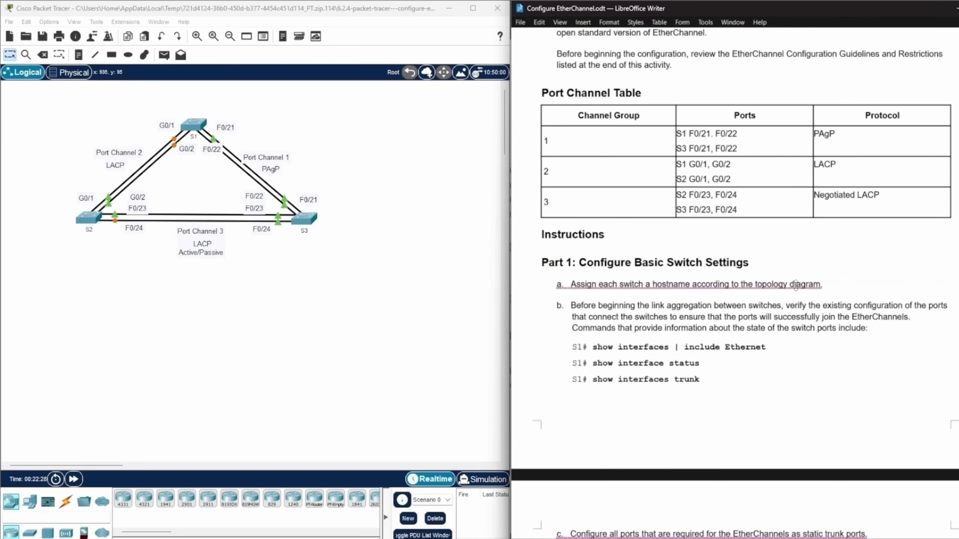
pyautogui.scroll(-1, 797, 285)
pyautogui.scroll(1, 797, 286)
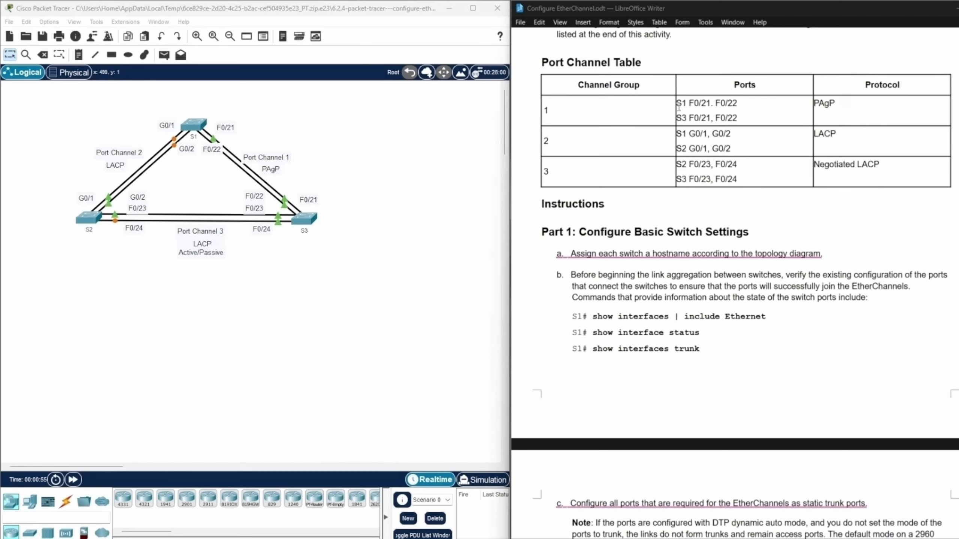
pyautogui.moveTo(676, 103); pyautogui.dragTo(685, 106)
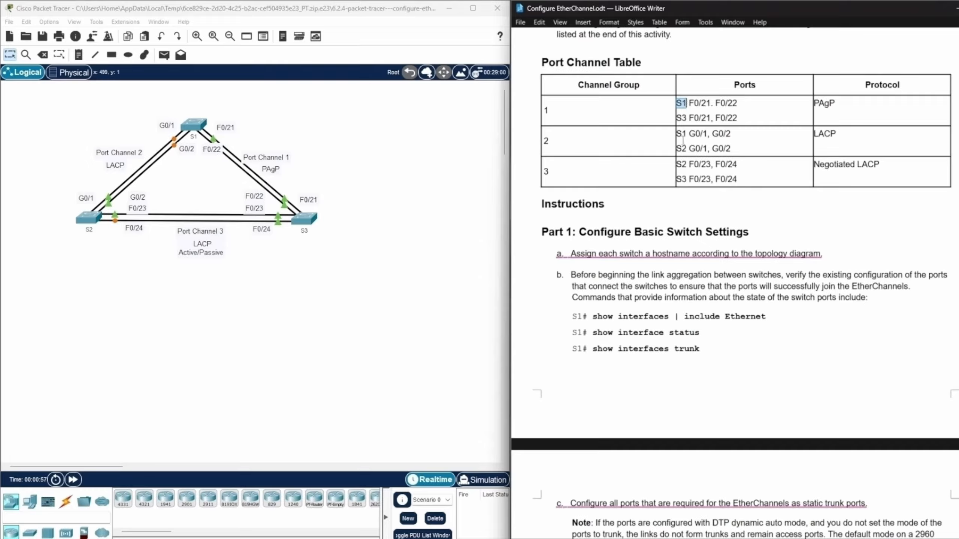
pyautogui.moveTo(686, 149); pyautogui.dragTo(677, 178)
pyautogui.click(348, 321)
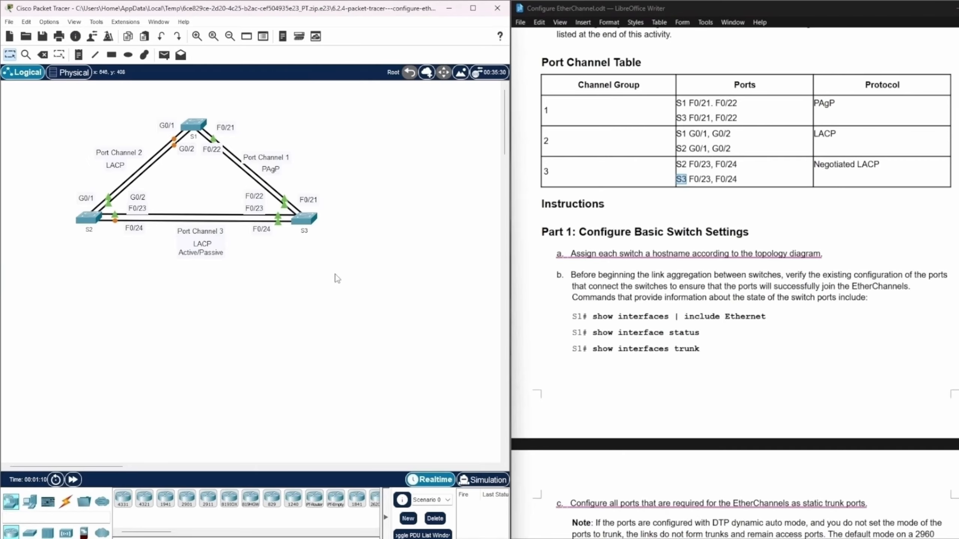
# Open the command line of switch S1 and enter privileged EXEC and global configuration modes with enable and config term.
pyautogui.click(194, 126)
pyautogui.moveTo(571, 120); pyautogui.dragTo(314, 82)
pyautogui.click(180, 103)
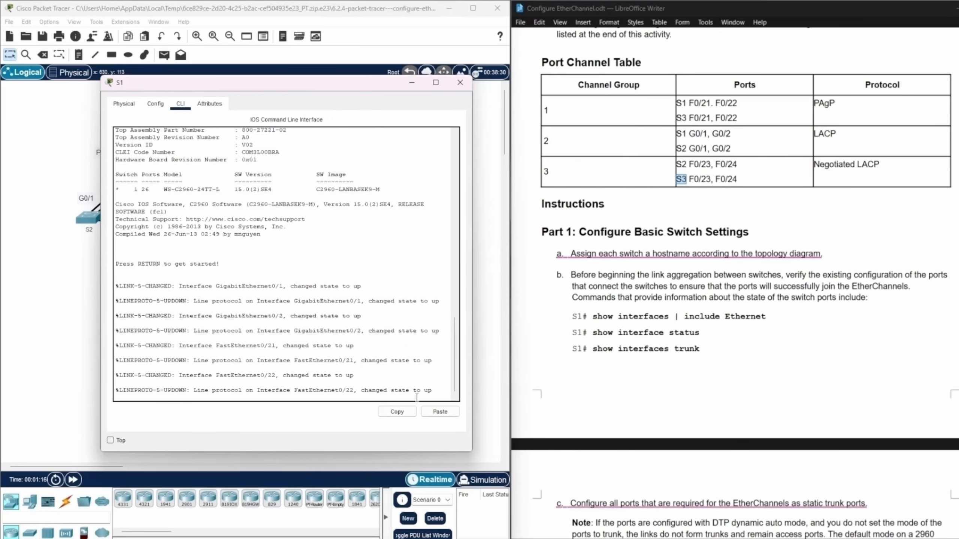
pyautogui.press('Return')
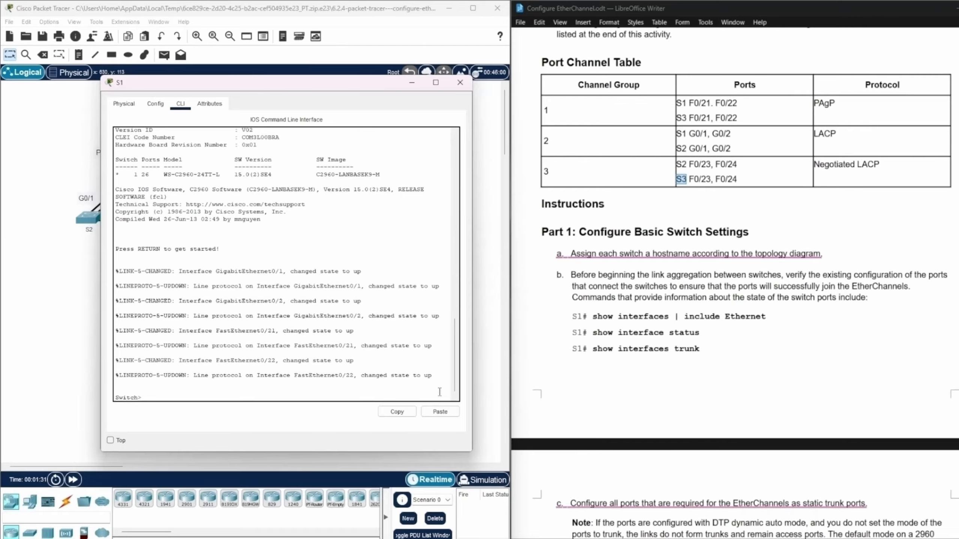
pyautogui.write('enable')
pyautogui.press('Return')
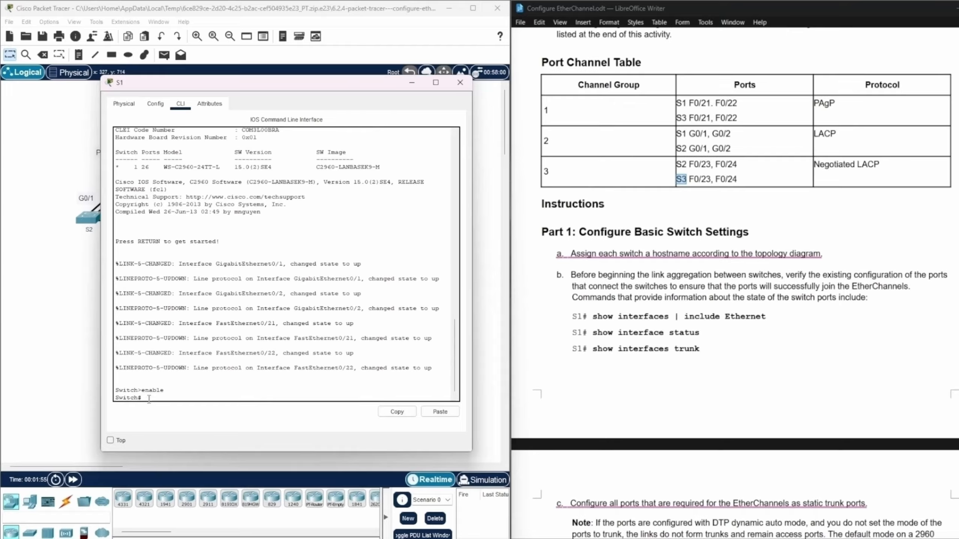
pyautogui.write('config term')
pyautogui.press('Return')
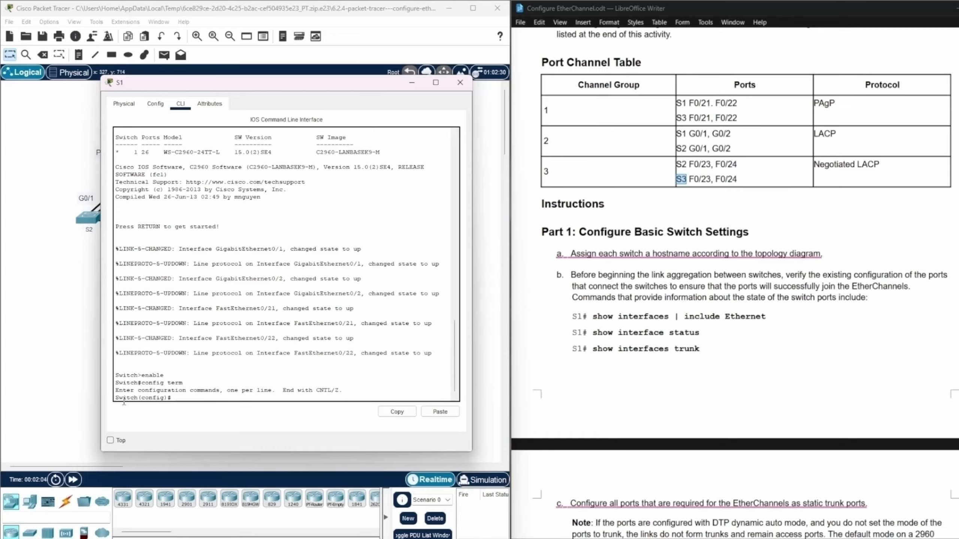
# Set the hostname of the topmost switch to S1 and minimize its console window.
pyautogui.moveTo(115, 397); pyautogui.dragTo(138, 395)
pyautogui.click(178, 398)
pyautogui.write('hostname S1')
pyautogui.press('Return')
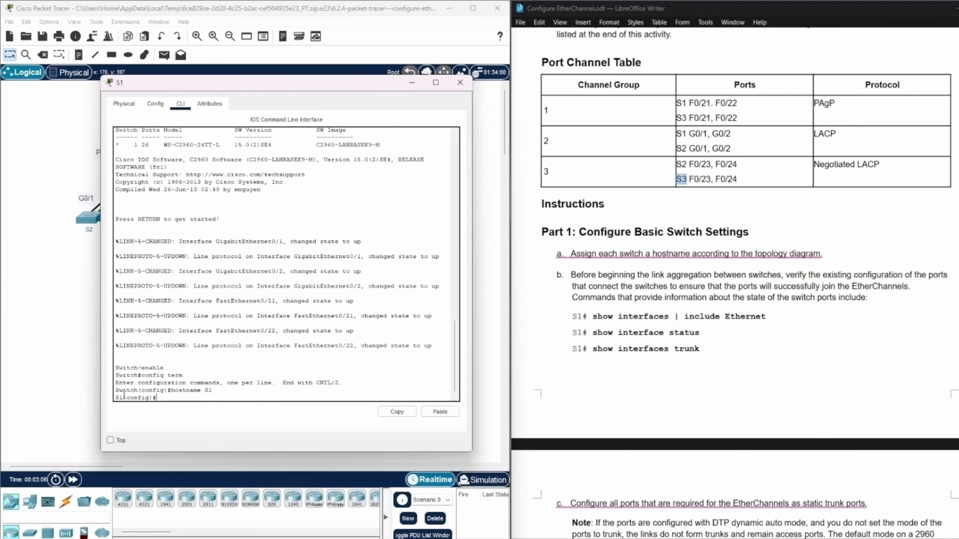
pyautogui.click(413, 82)
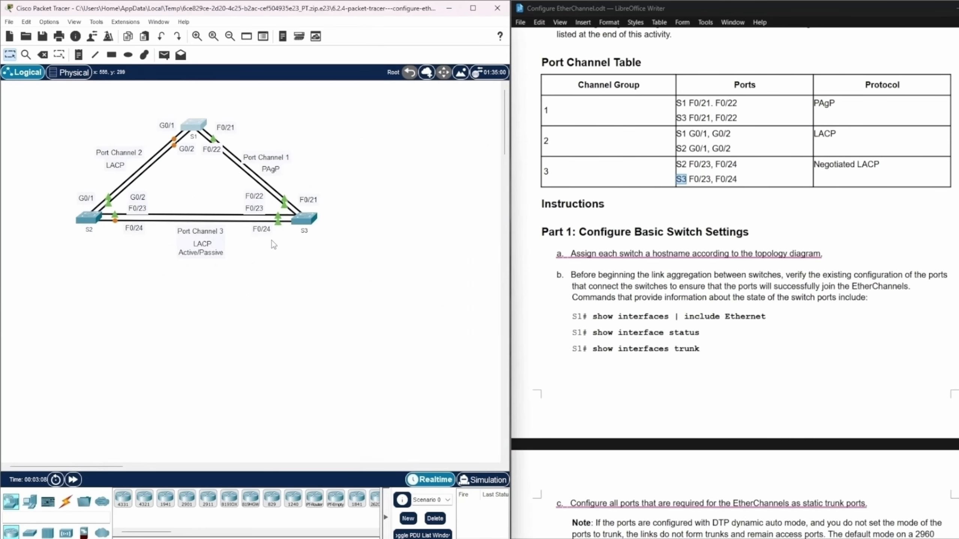
# Open the command line of switch S2 and enter privileged EXEC and global configuration modes with enable and config ter.
pyautogui.click(89, 219)
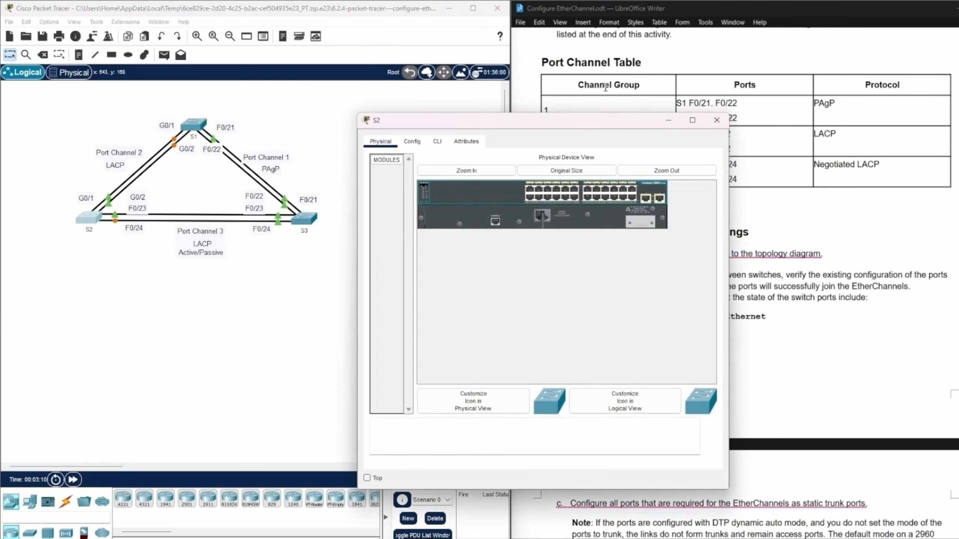
pyautogui.moveTo(559, 128); pyautogui.dragTo(309, 106)
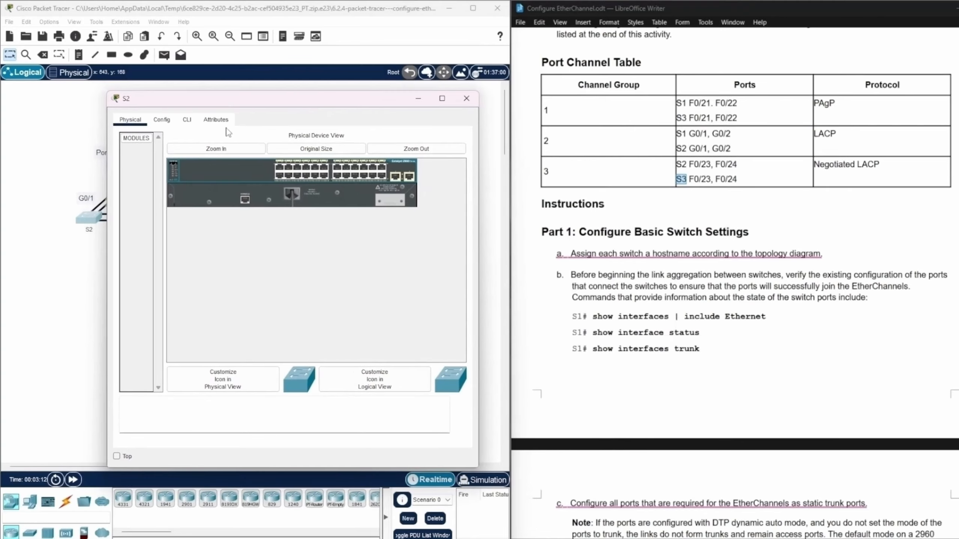
pyautogui.click(187, 120)
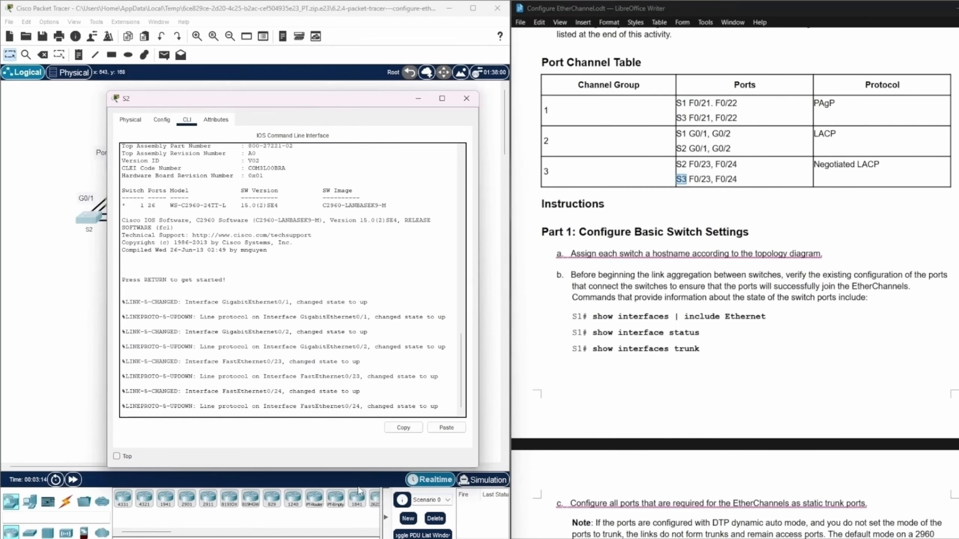
pyautogui.press('Return')
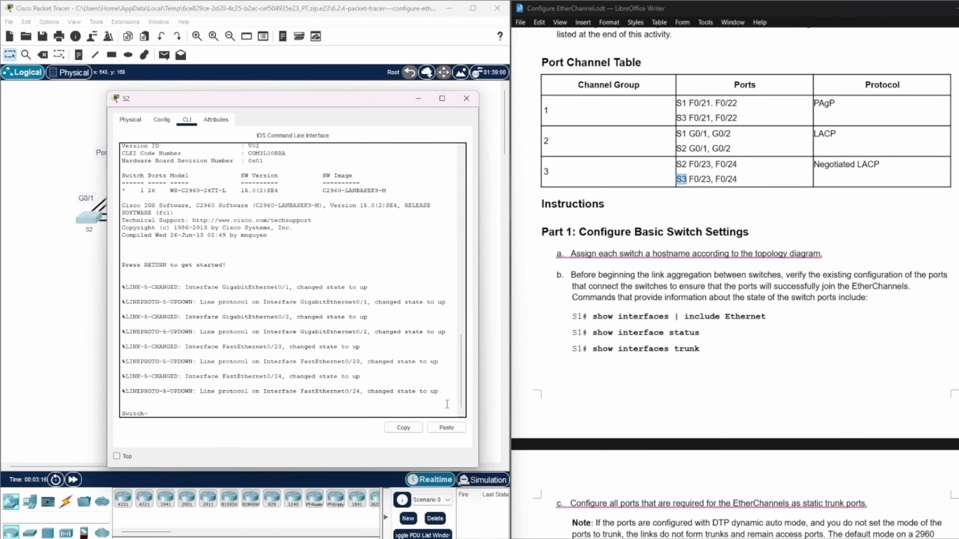
pyautogui.write('enable')
pyautogui.press('Return')
pyautogui.write('conf')
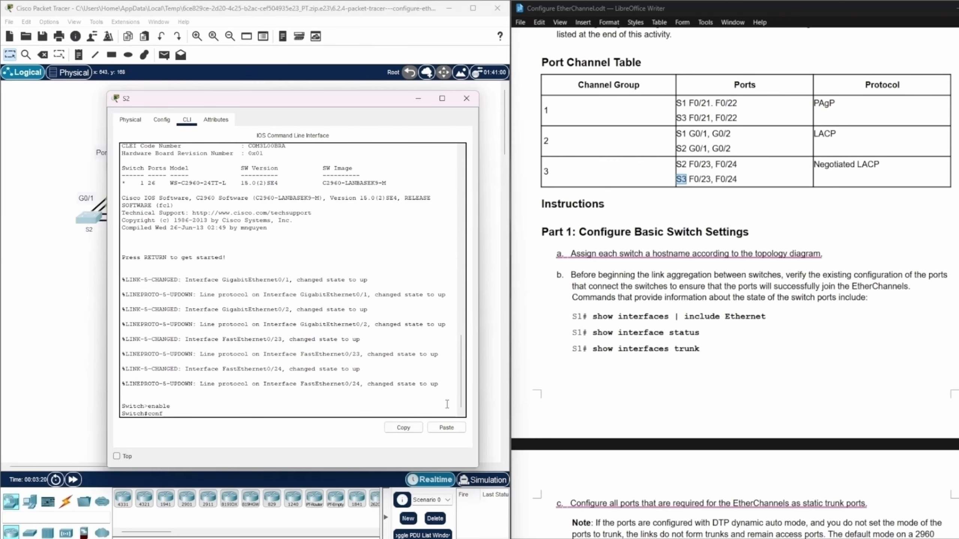
pyautogui.write('ig ter')
pyautogui.press('Return')
# Set the second switch's hostname to S2 and minimize its console window.
pyautogui.write('hostna')
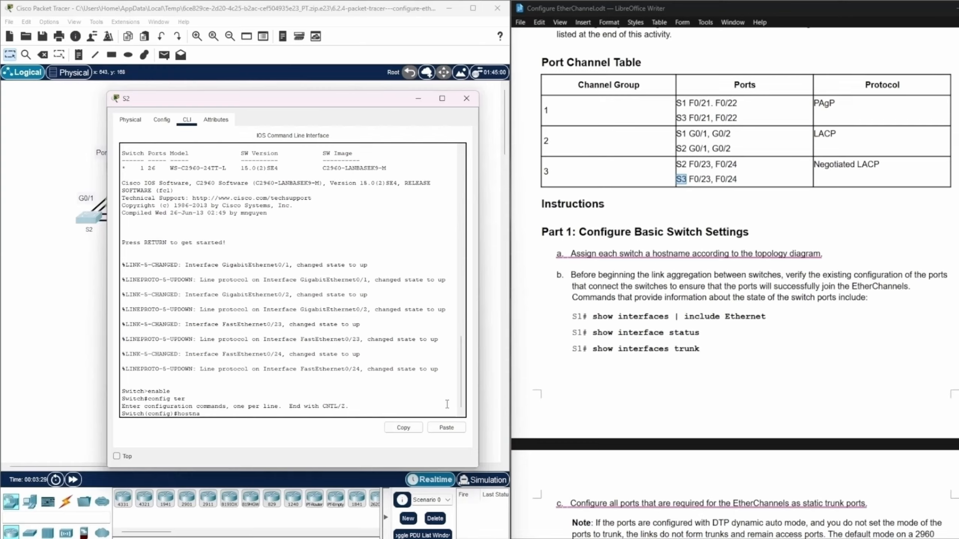
pyautogui.write('me S2')
pyautogui.press('Return')
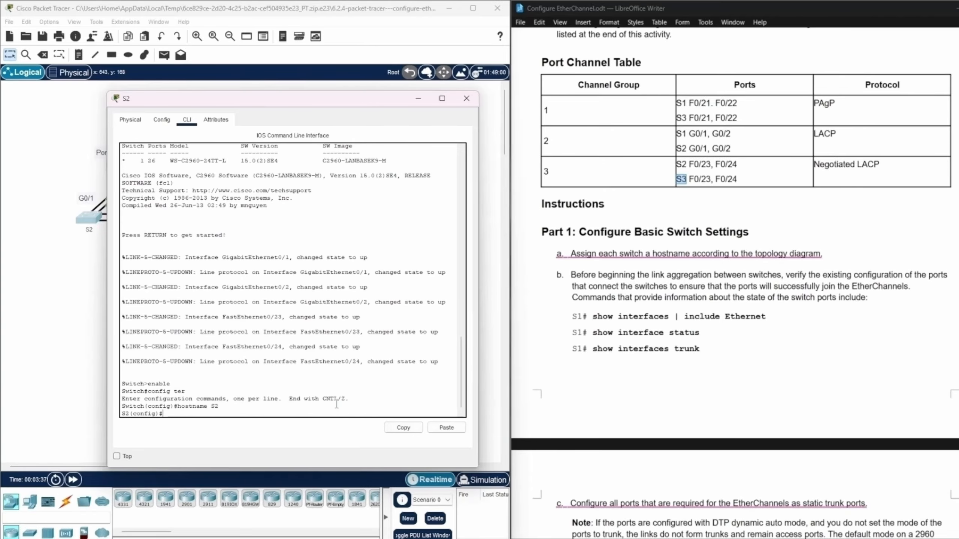
pyautogui.click(418, 100)
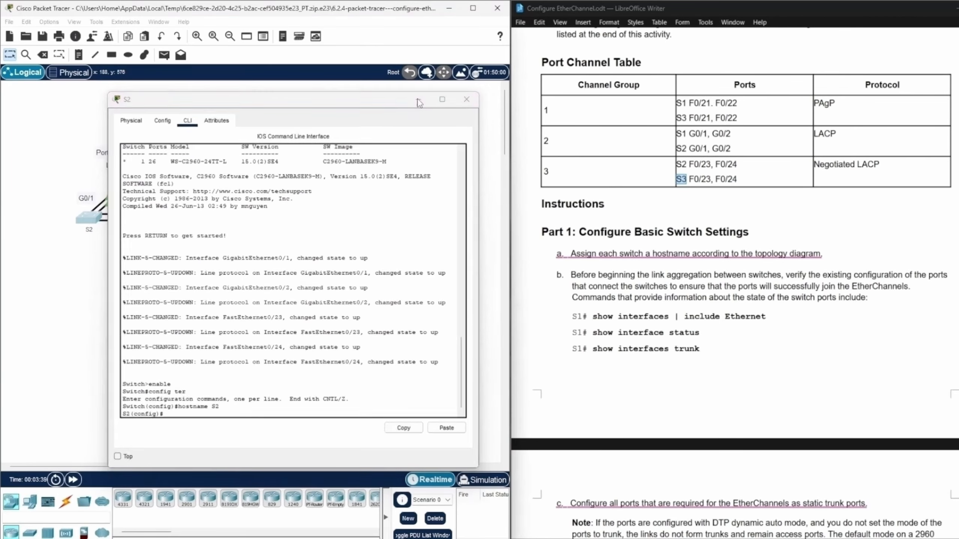
# Open the command line of switch S3 and enter privileged EXEC and global configuration modes with enable and config ter.
pyautogui.click(304, 218)
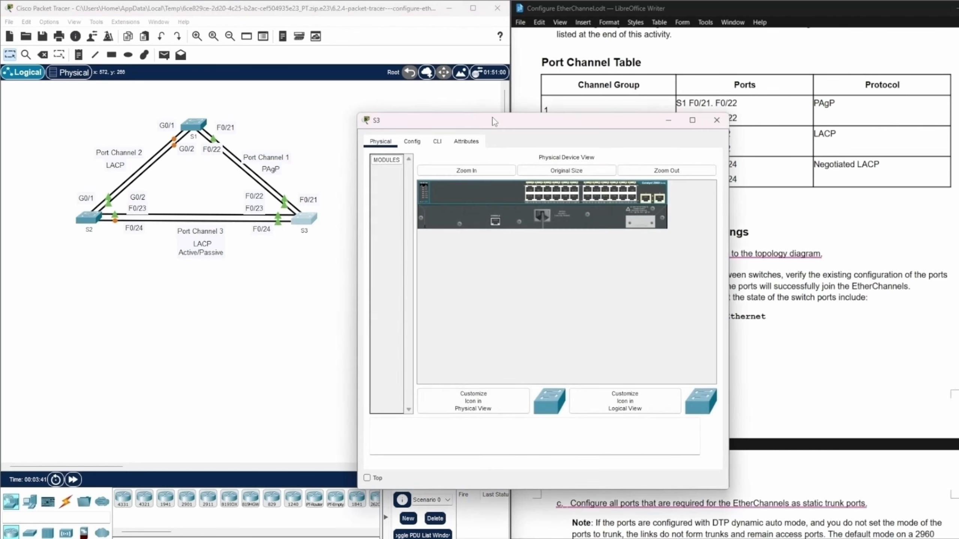
pyautogui.moveTo(495, 122); pyautogui.dragTo(225, 85)
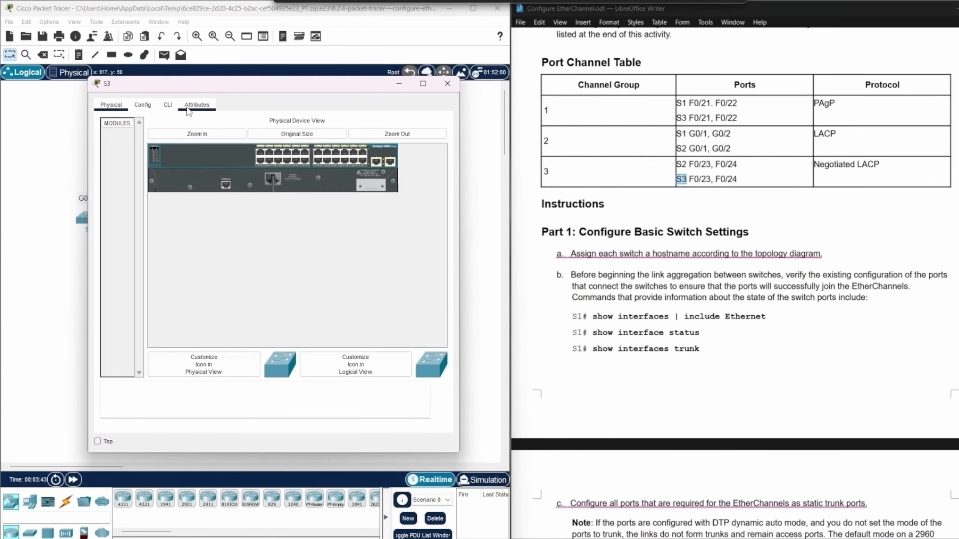
pyautogui.click(168, 106)
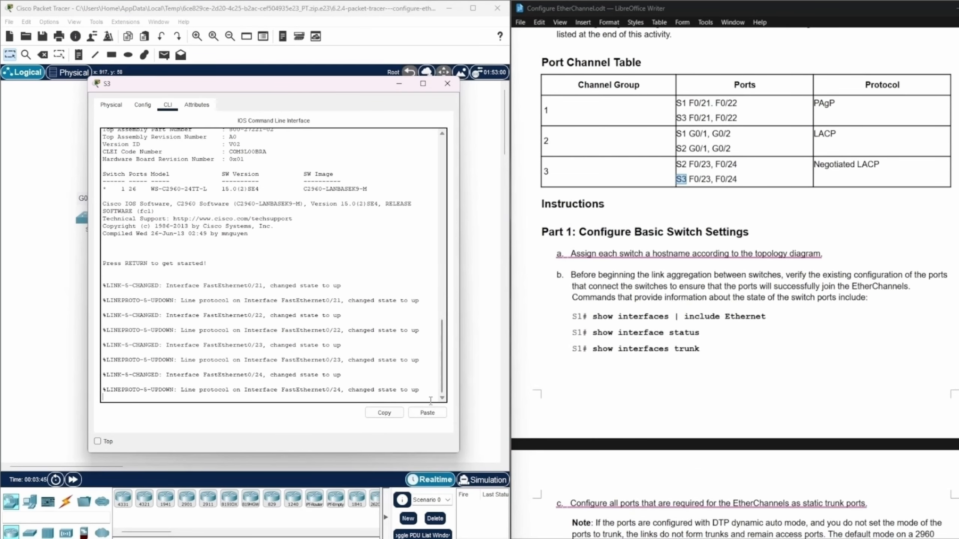
pyautogui.press('Return')
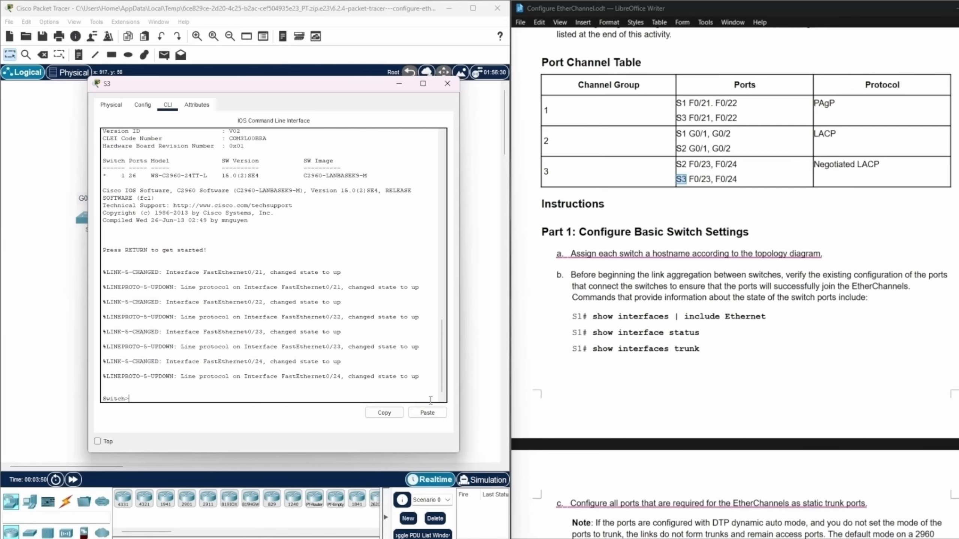
pyautogui.write('enable')
pyautogui.press('Return')
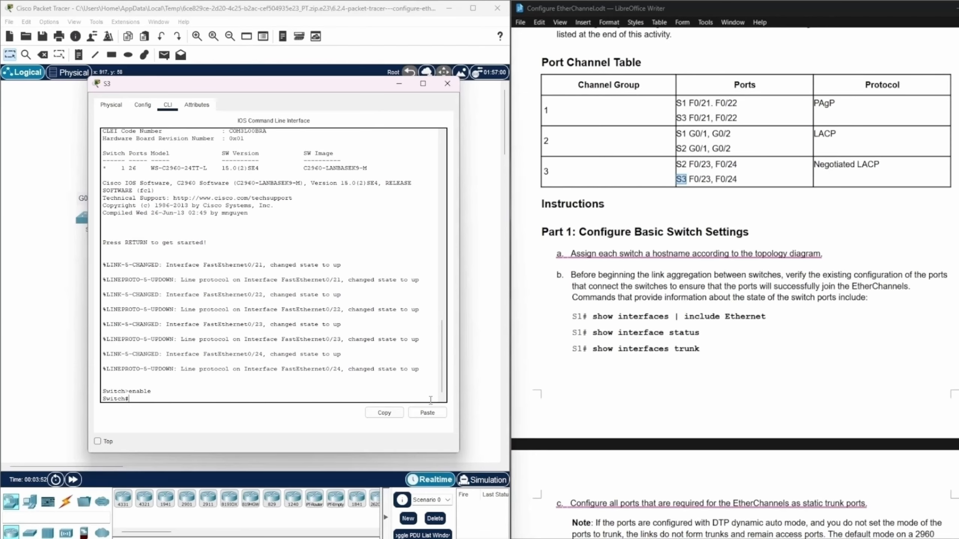
pyautogui.write('config ter')
pyautogui.press('Return')
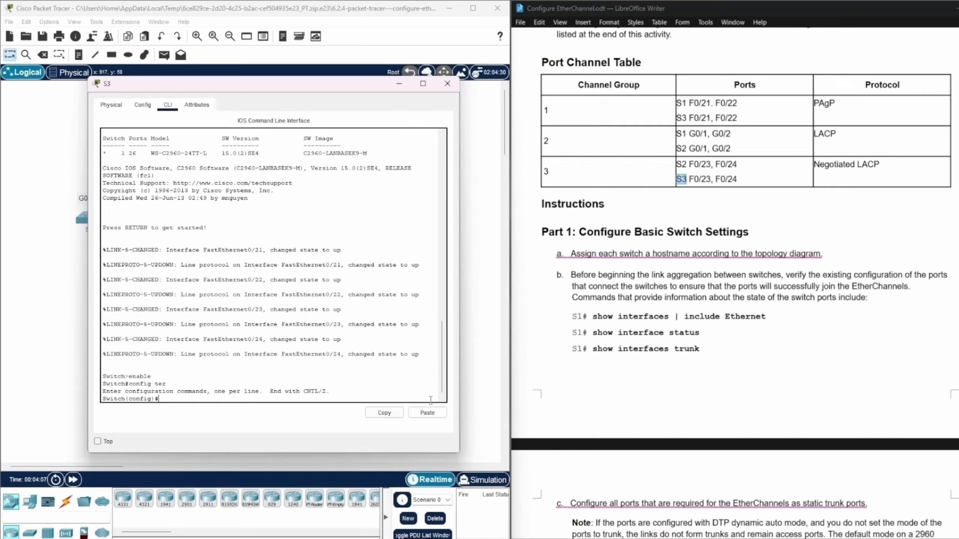
# Set the third switch's hostname to S3 and minimize its console window.
pyautogui.write('hostname S3')
pyautogui.press('Return')
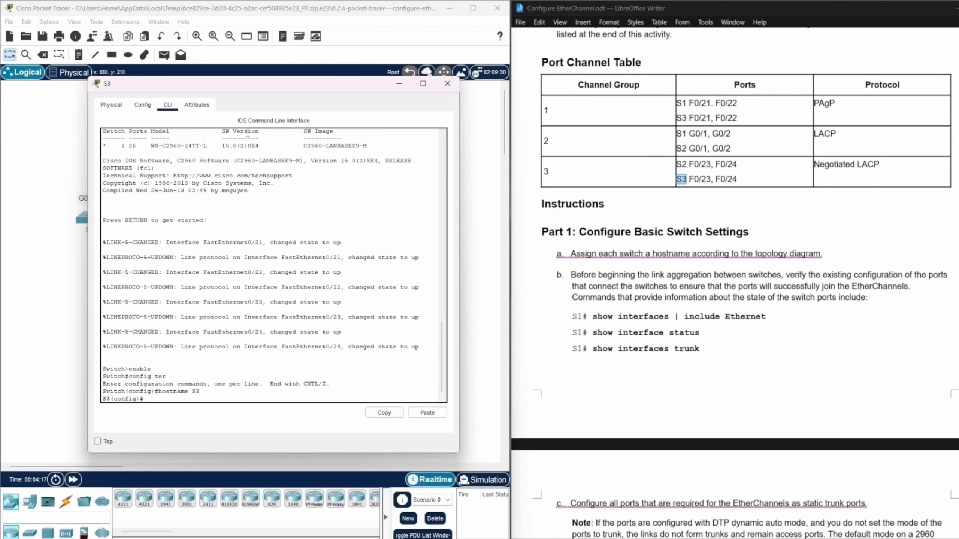
pyautogui.click(400, 84)
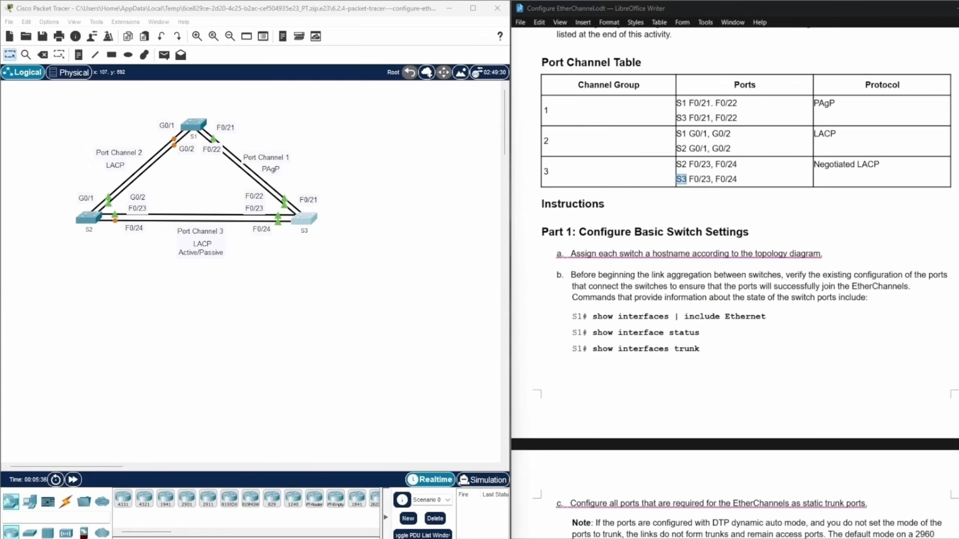
# Reopen the S1 console and exit global configuration mode to privileged EXEC mode.
pyautogui.click(198, 127)
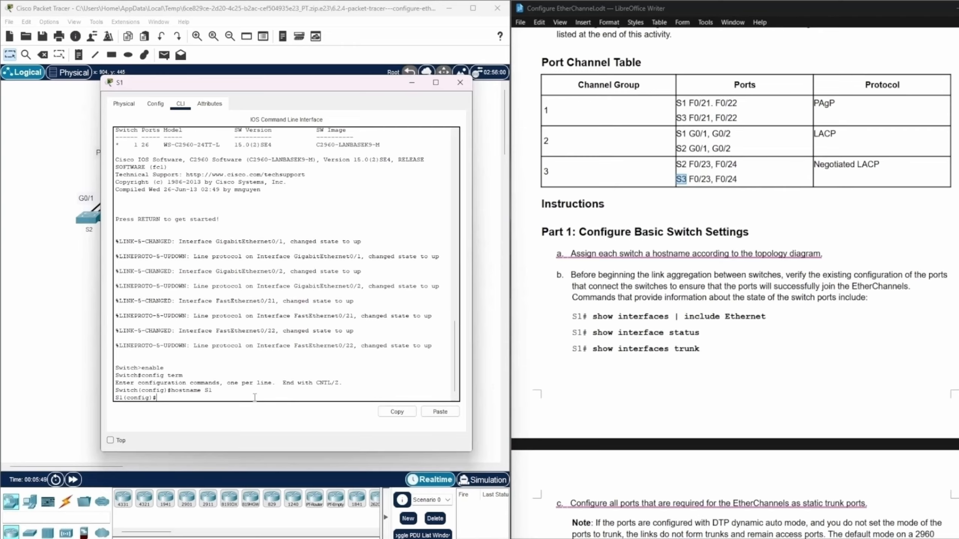
pyautogui.write('exit')
pyautogui.press('Return')
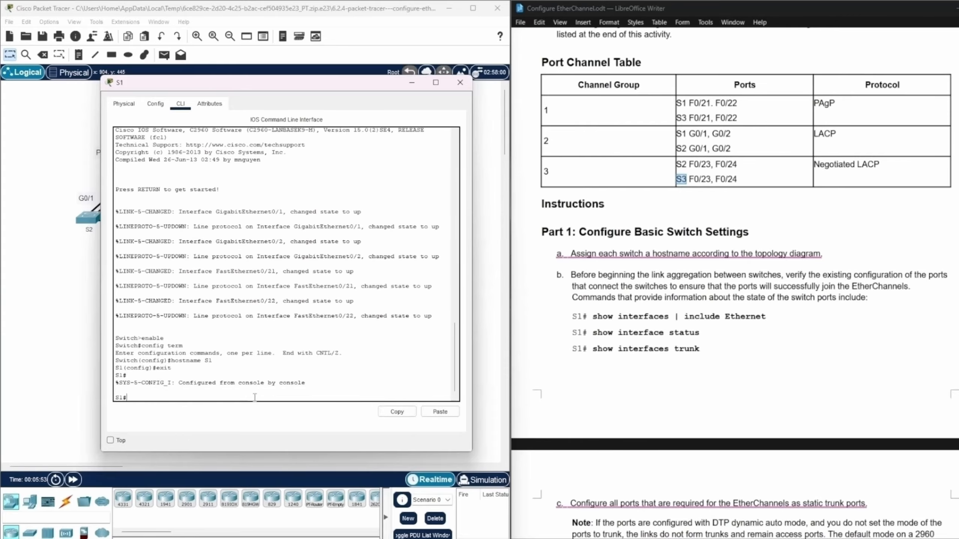
# Try to filter the S1 interface output with show interfaces | include ethernet.
pyautogui.write('show interfaces | includ')
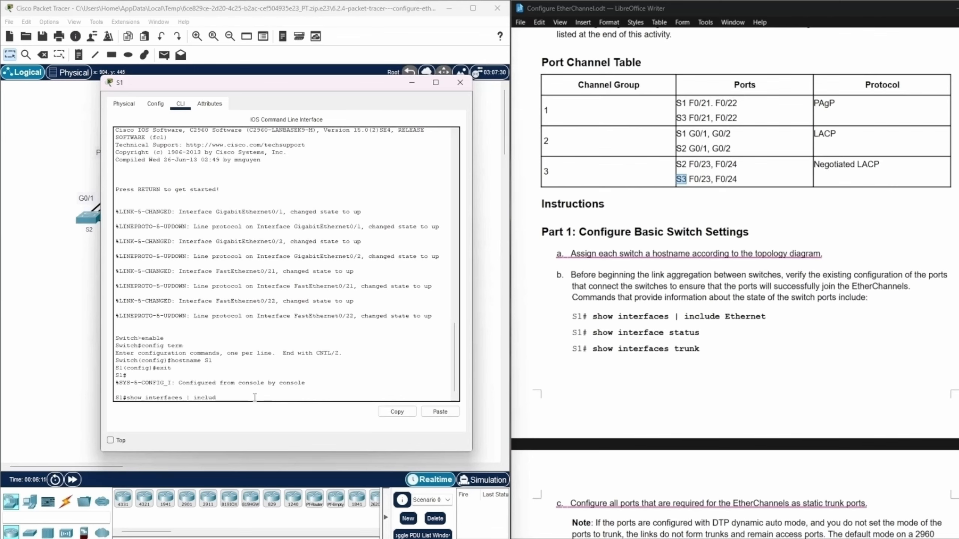
pyautogui.press('BackSpace')
pyautogui.write('de ethernet')
pyautogui.moveTo(221, 399); pyautogui.dragTo(227, 398)
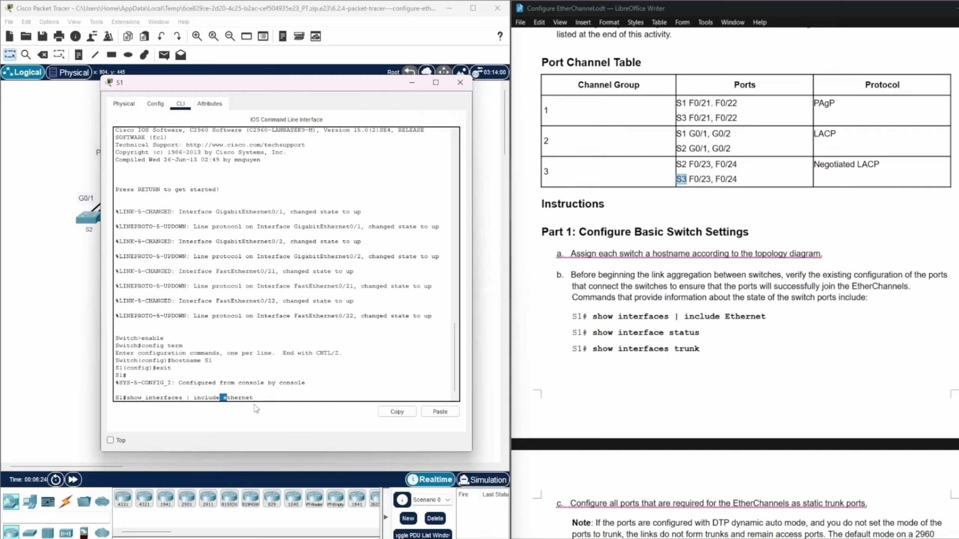
pyautogui.click(265, 398)
pyautogui.press('Return')
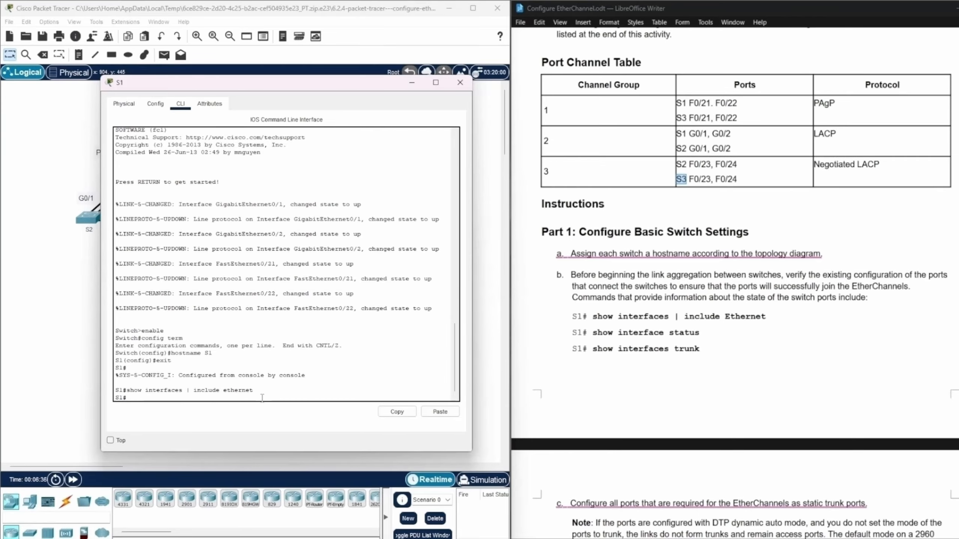
# Run show interfaces | include Ethernet on S1 and page through the list, checking the FastEthernet0/21-22 and GigabitEthernet0/1-2 lines.
pyautogui.press('Up')
pyautogui.press('BackSpace')
pyautogui.write('Ethernet')
pyautogui.press('Return')
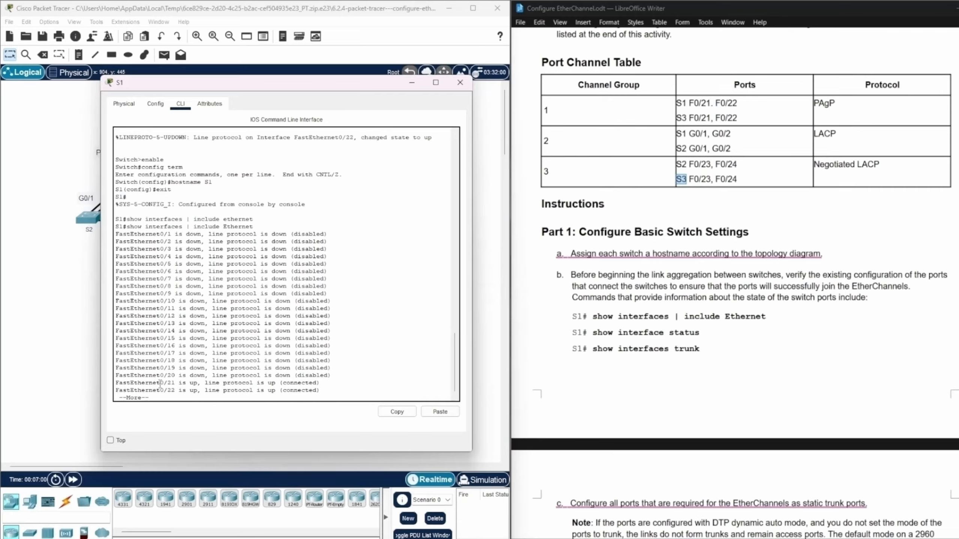
pyautogui.moveTo(162, 383); pyautogui.dragTo(338, 390)
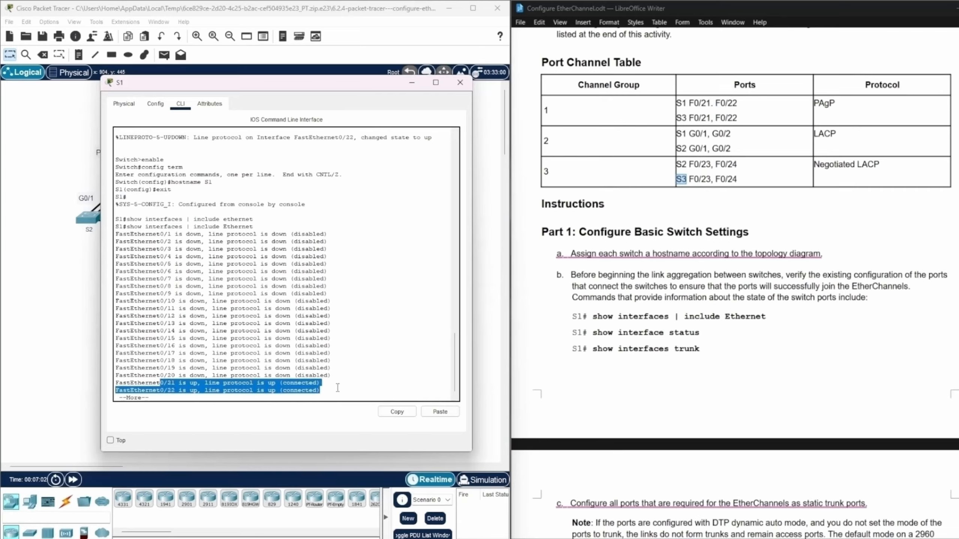
pyautogui.click(341, 394)
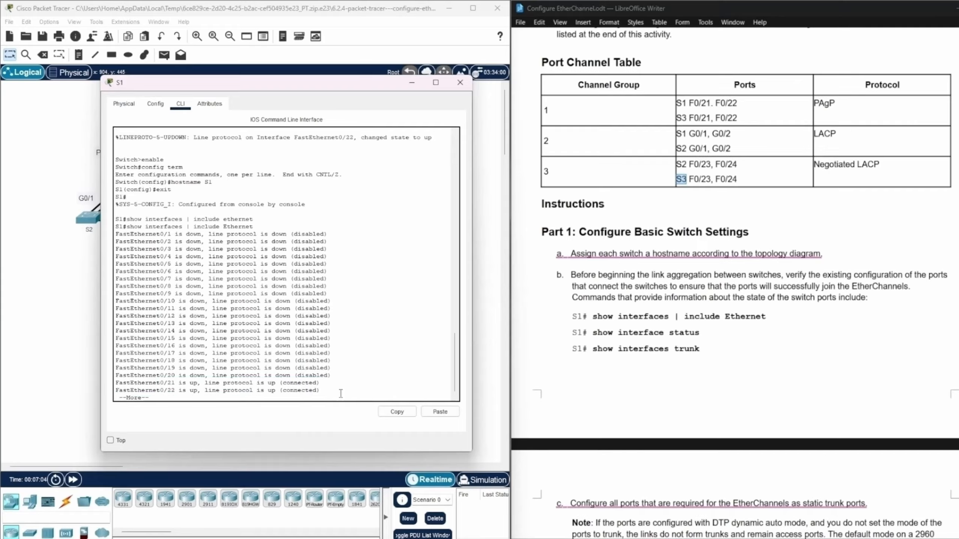
pyautogui.press('Return')
pyautogui.press('Return')
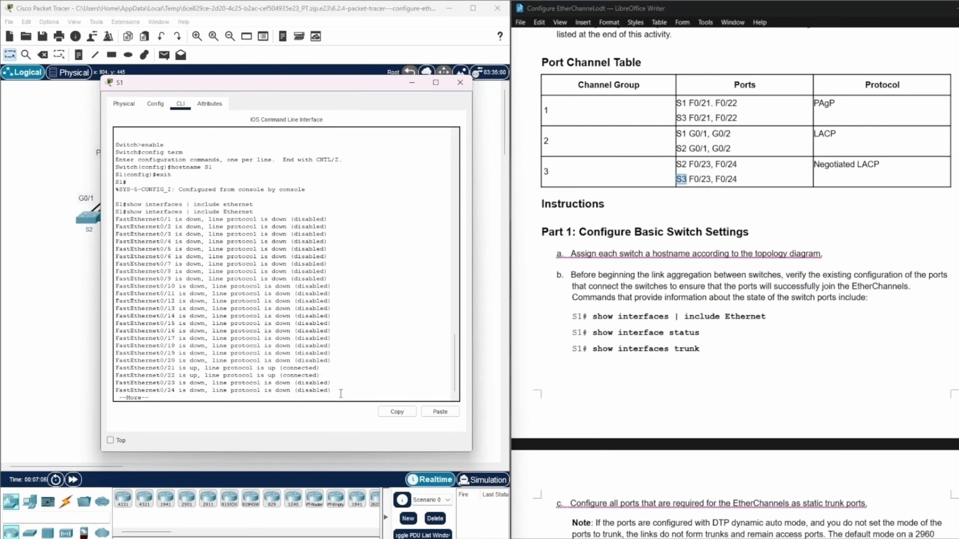
pyautogui.press('Return')
pyautogui.press('Return')
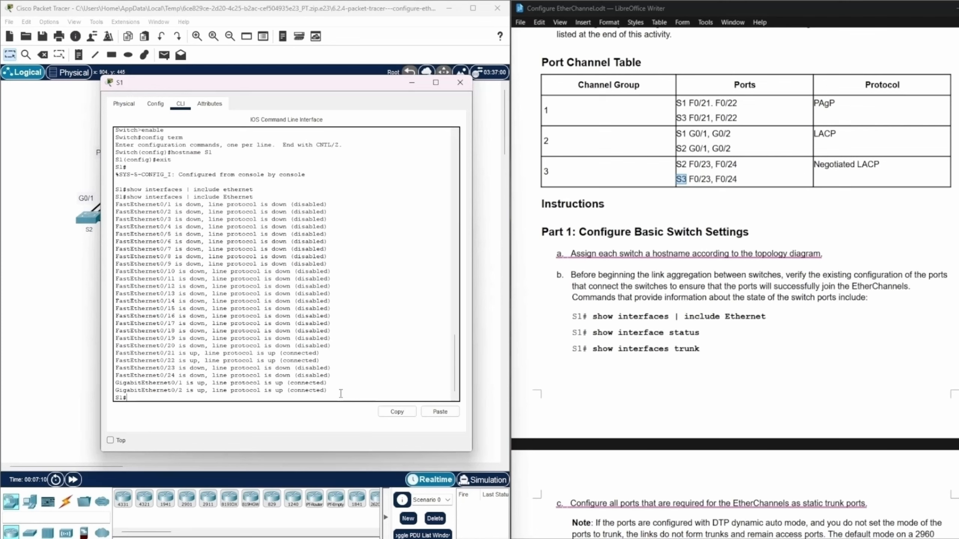
pyautogui.moveTo(115, 383); pyautogui.dragTo(329, 391)
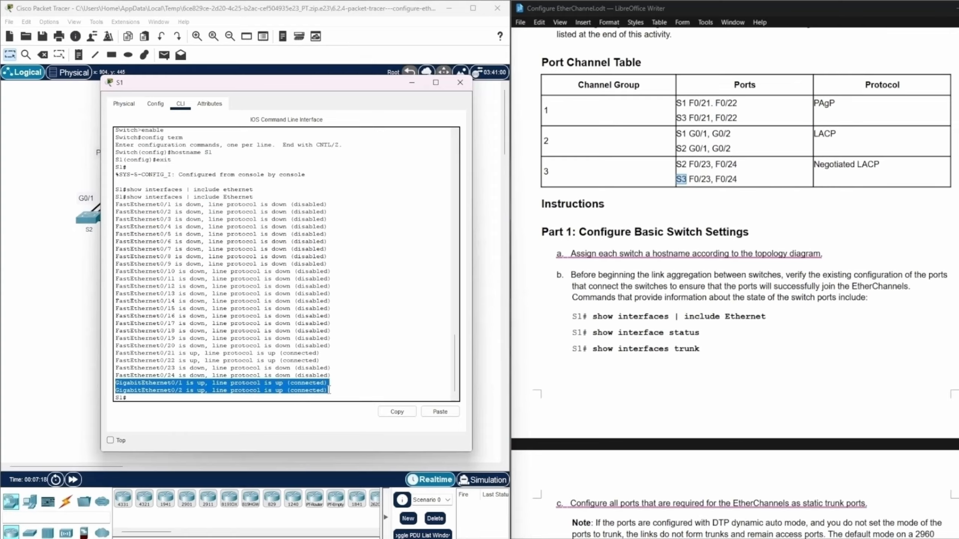
pyautogui.click(405, 380)
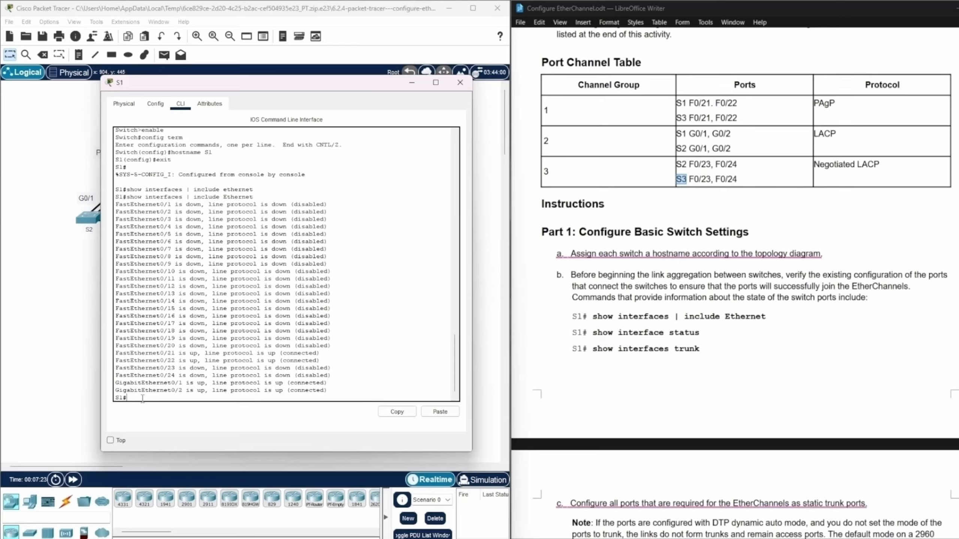
# Run show interface status on S1 and page down to the last ports of the listing.
pyautogui.write('show interface status')
pyautogui.press('Return')
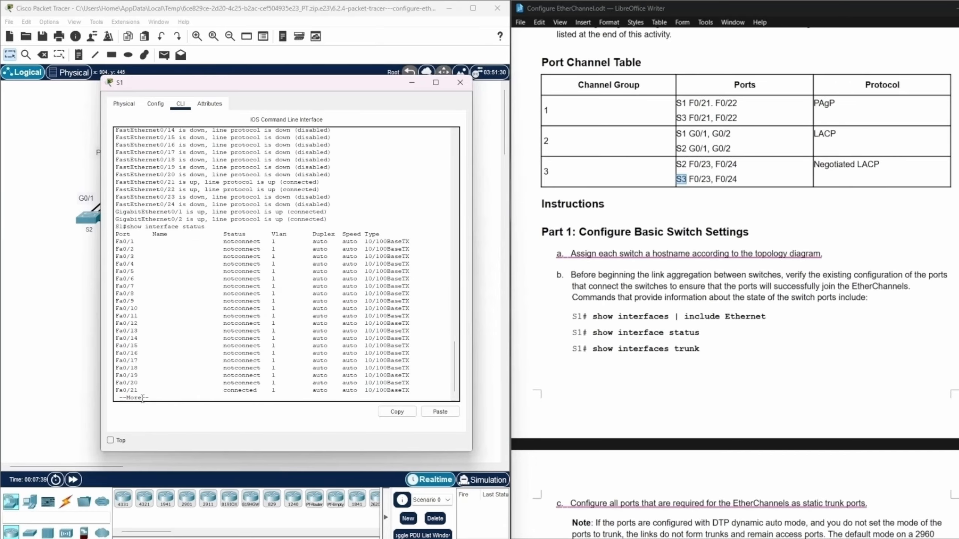
pyautogui.press('Return')
pyautogui.press('Return')
pyautogui.press('Return')
pyautogui.press('Return')
pyautogui.press('Return')
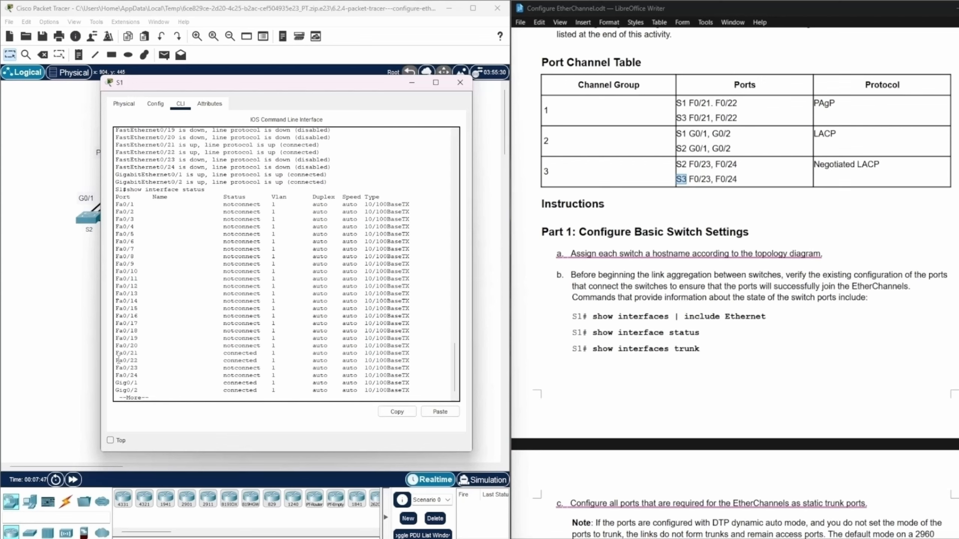
# Examine the status rows of Fa0/21, Fa0/22, Gig0/1 and Gig0/2, and finish the paged listing to return to the prompt.
pyautogui.moveTo(116, 354); pyautogui.dragTo(458, 357)
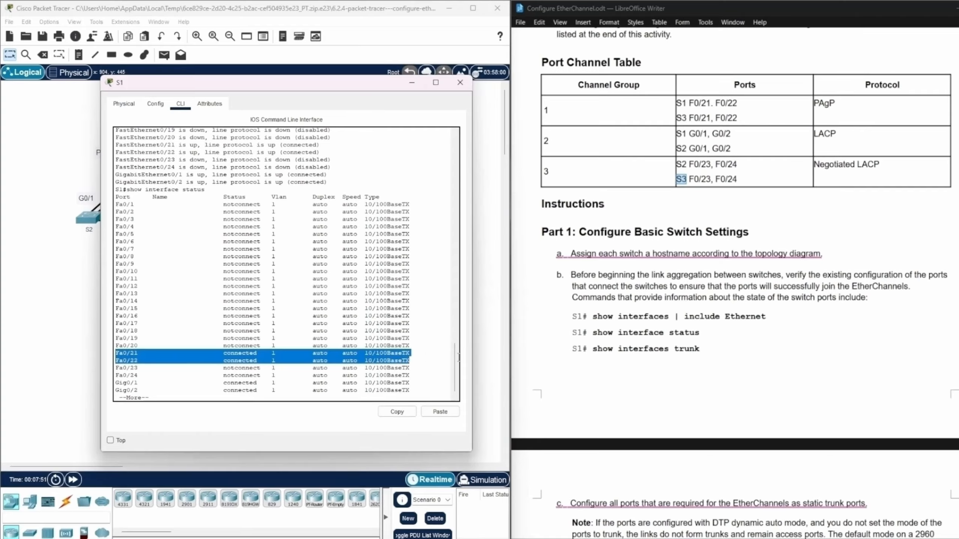
pyautogui.click(117, 383)
pyautogui.moveTo(117, 383); pyautogui.dragTo(427, 388)
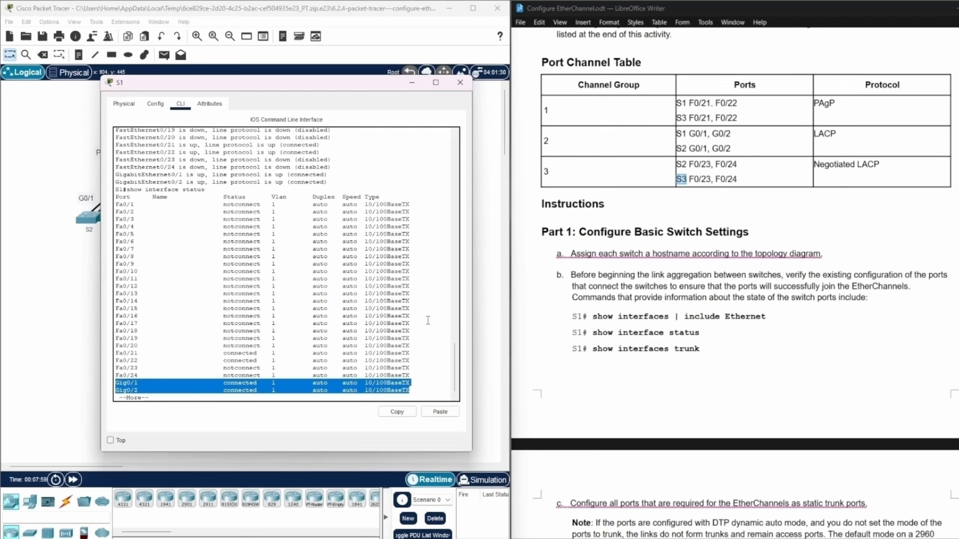
pyautogui.scroll(-1, 440, 310)
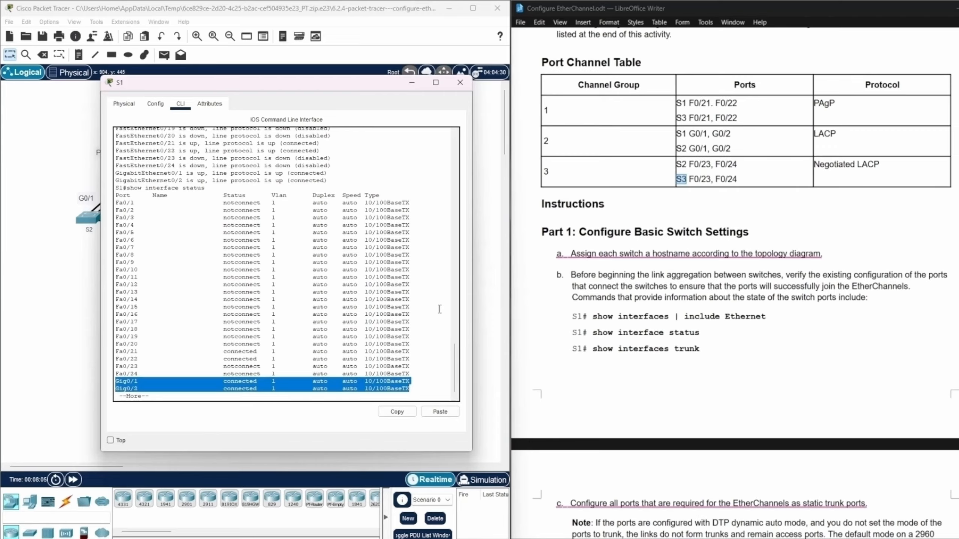
pyautogui.click(178, 393)
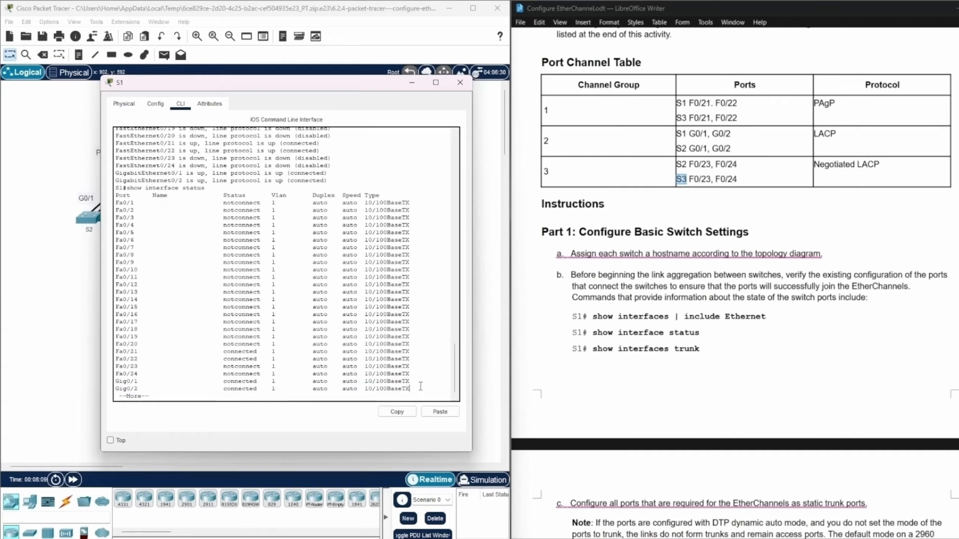
pyautogui.press('space')
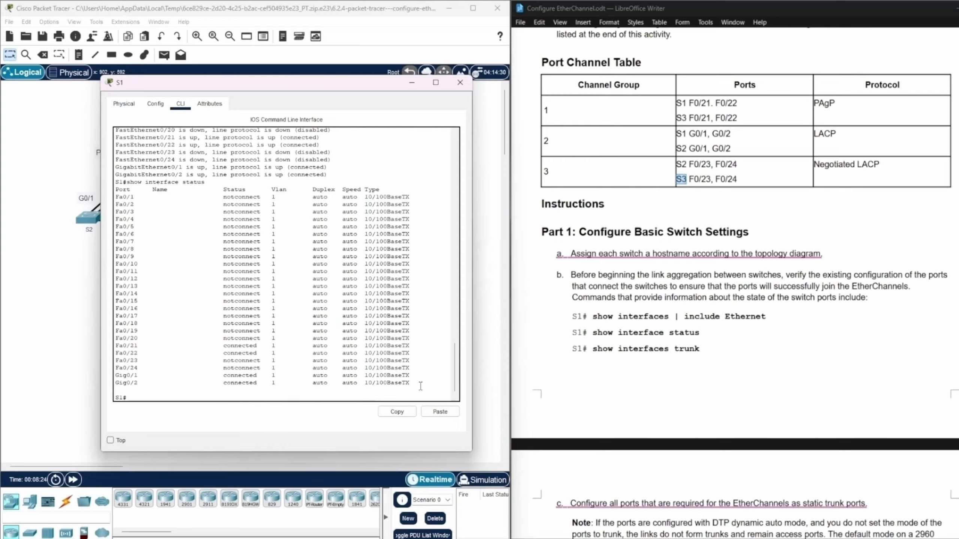
# Check S1 for existing trunk ports with show interfaces trunk.
pyautogui.write('show interfaces trunk')
pyautogui.press('Return')
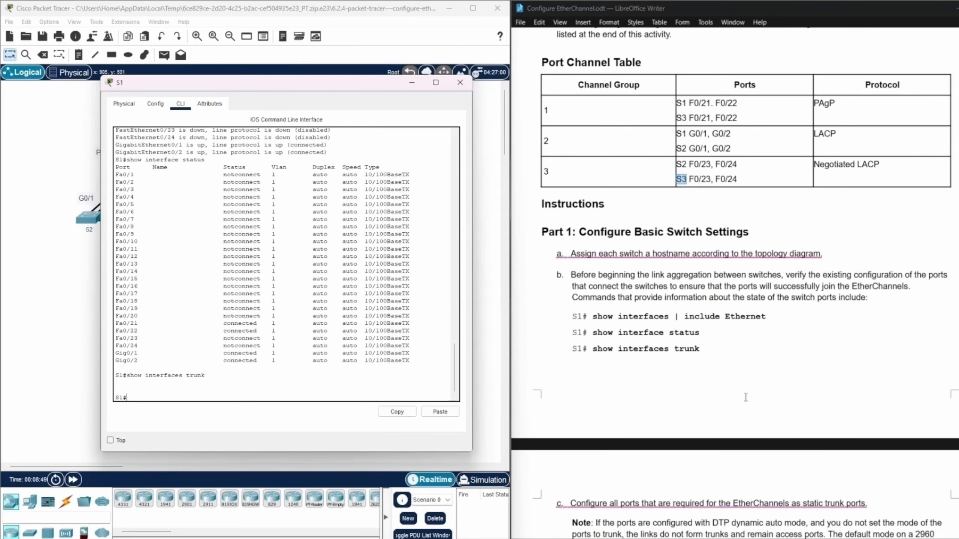
# Read instruction c about static trunk ports and find the S1 ports for channel group 1 in the Port Channel Table.
pyautogui.scroll(-3, 746, 397)
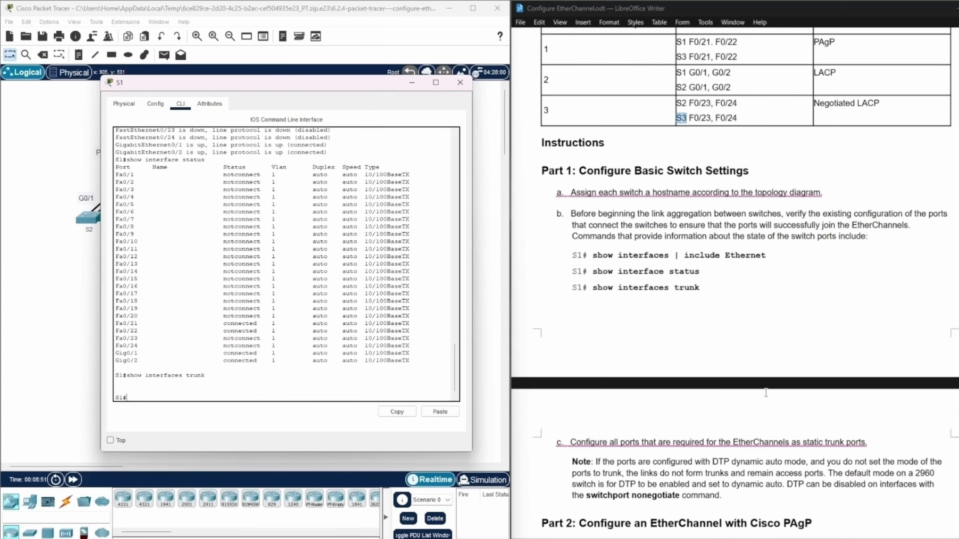
pyautogui.scroll(3, 766, 393)
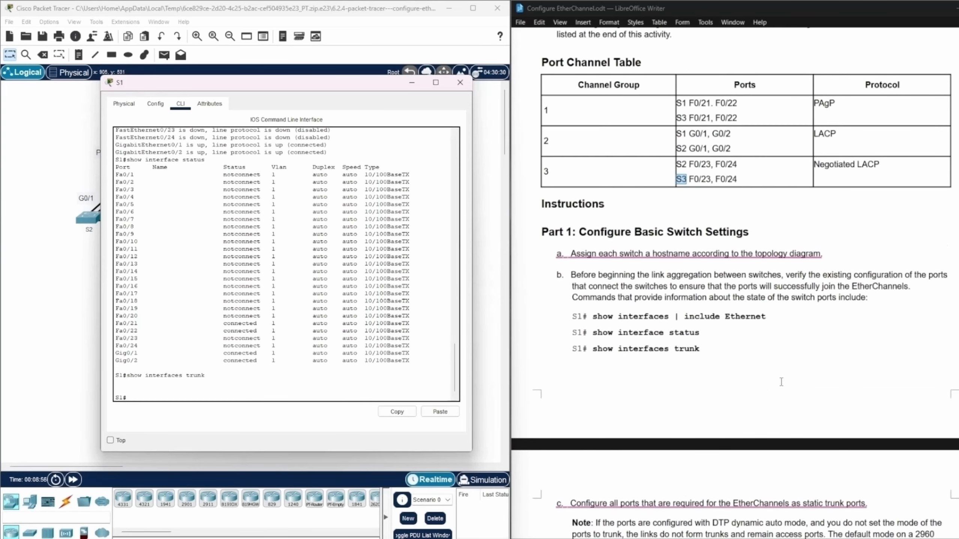
pyautogui.scroll(-1, 766, 393)
pyautogui.click(894, 476)
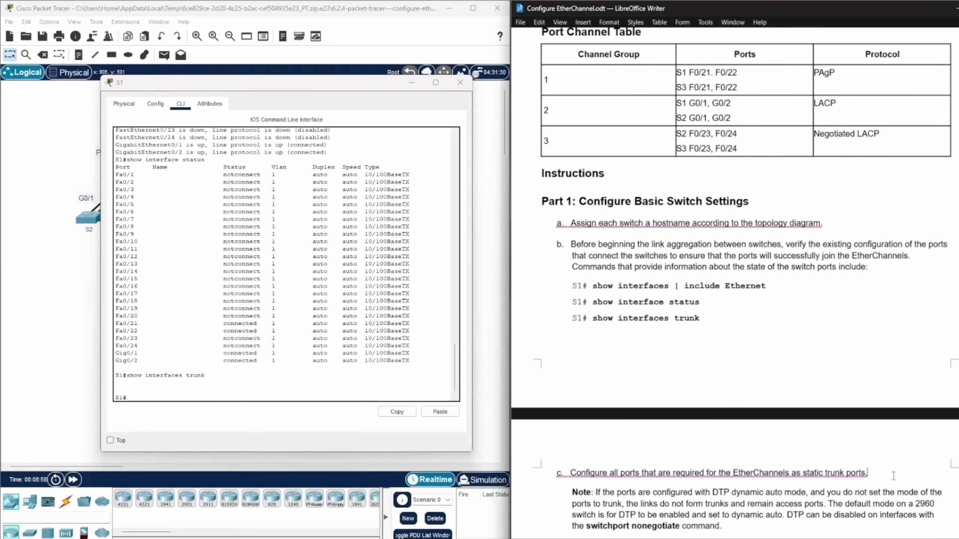
pyautogui.scroll(1, 841, 231)
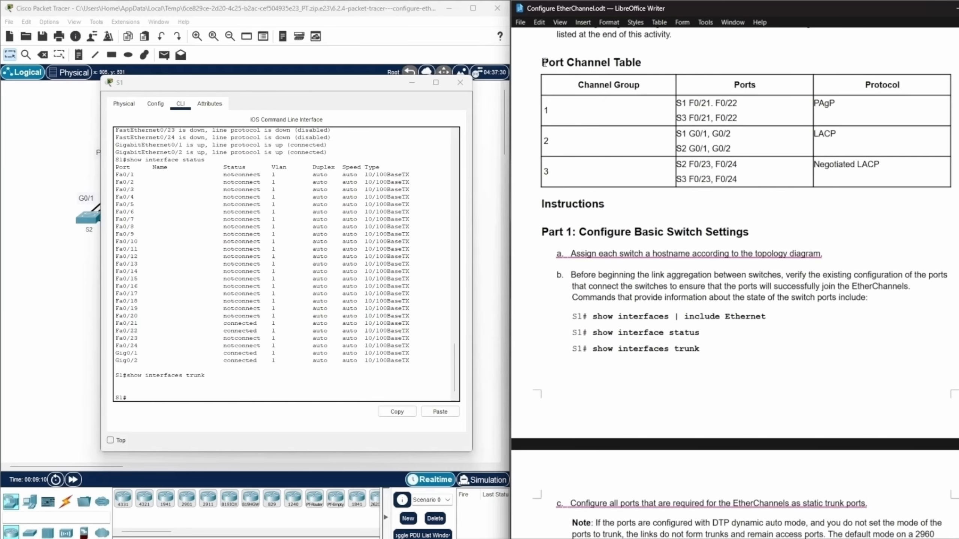
pyautogui.moveTo(540, 63); pyautogui.dragTo(669, 62)
pyautogui.click(823, 221)
pyautogui.moveTo(676, 103); pyautogui.dragTo(788, 106)
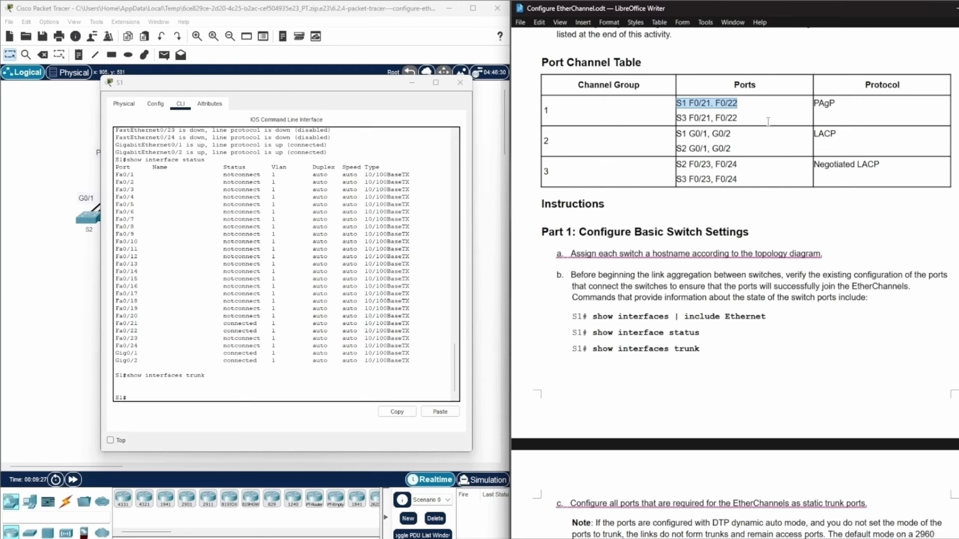
# Enter global configuration mode on S1 with config ter.
pyautogui.click(148, 398)
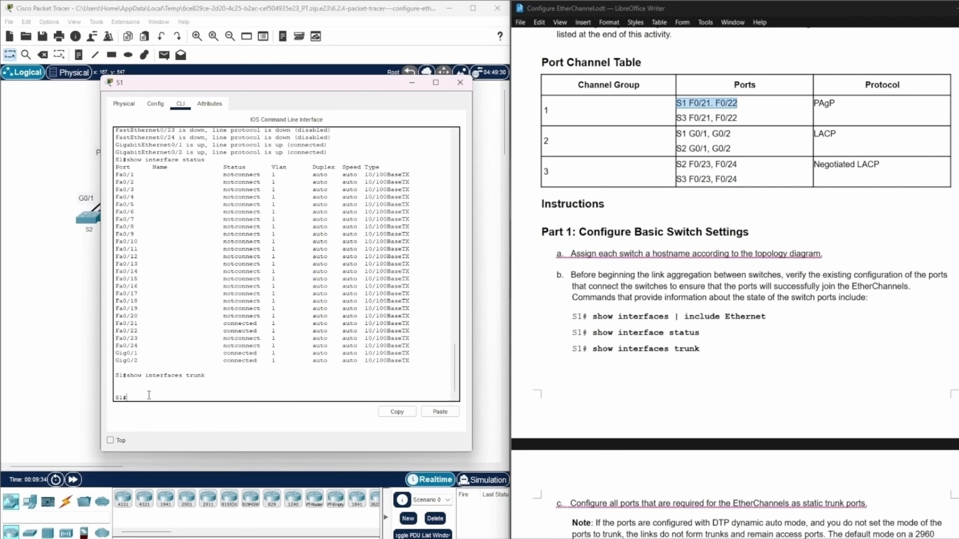
pyautogui.write('config ter')
pyautogui.press('Return')
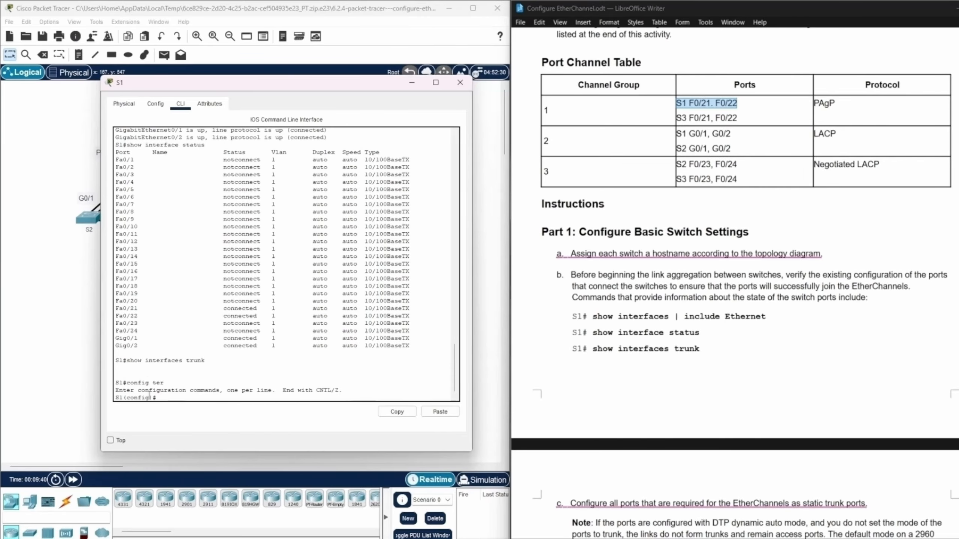
# Enter interface range configuration for S1 ports with interface range f0/21-22.
pyautogui.write('interface range f0/21-22')
pyautogui.press('Return')
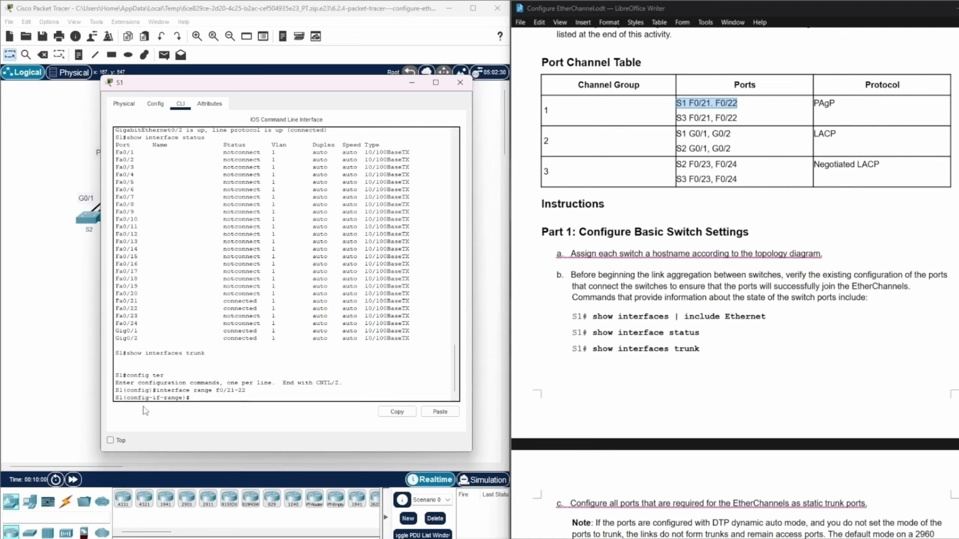
pyautogui.moveTo(123, 398); pyautogui.dragTo(185, 403)
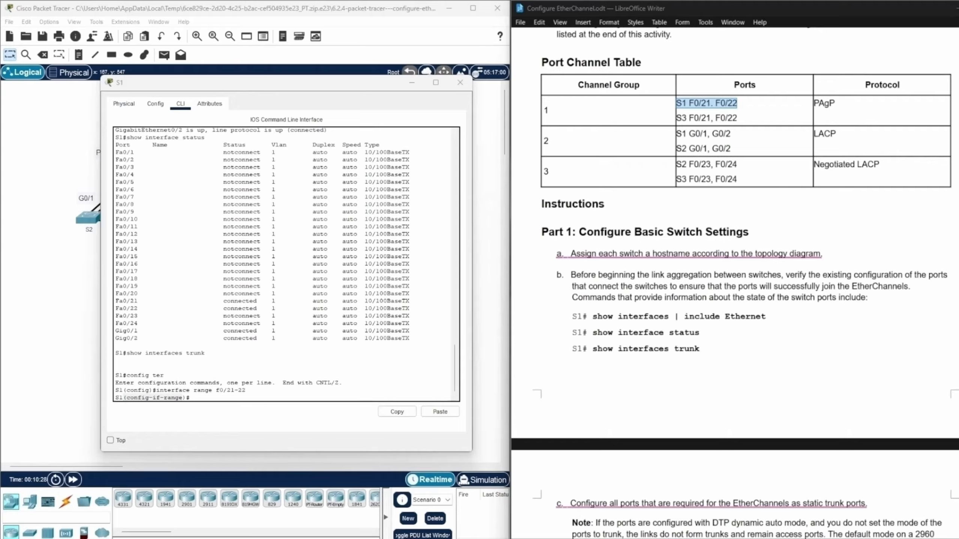
pyautogui.click(200, 398)
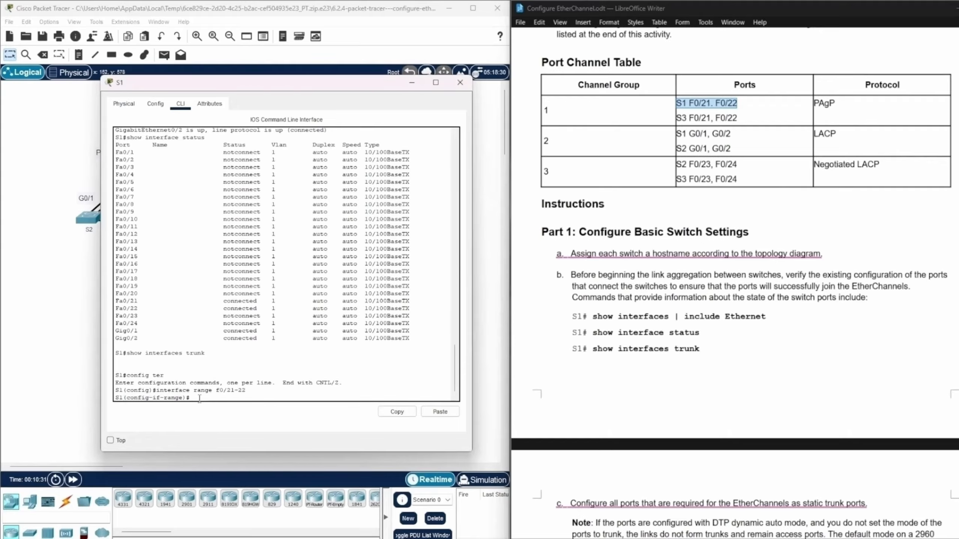
# Set S1 ports f0/21-22 to trunking with switchport mode trunk and review the line protocol messages for both ports.
pyautogui.write('switchport mode trunk')
pyautogui.press('Return')
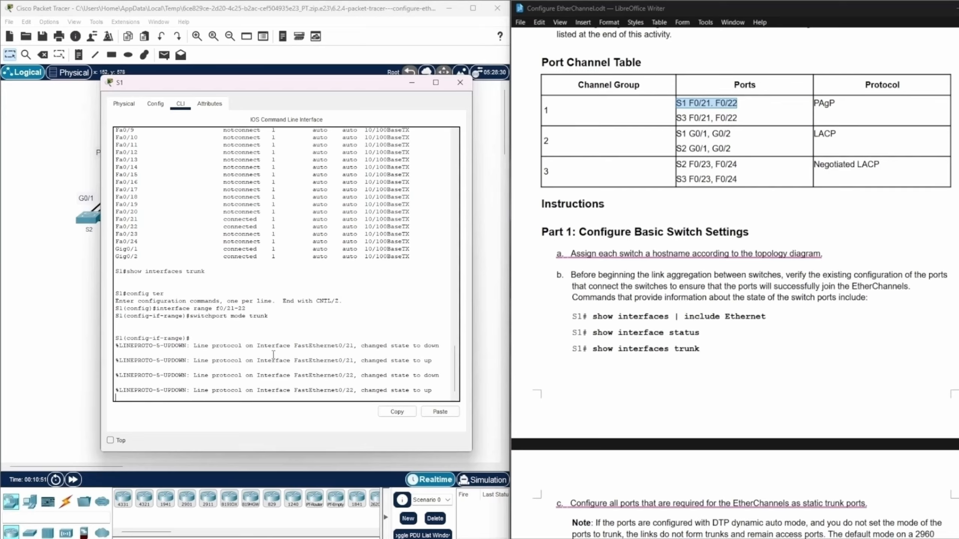
pyautogui.moveTo(421, 346); pyautogui.dragTo(432, 391)
pyautogui.moveTo(334, 346); pyautogui.dragTo(354, 344)
pyautogui.moveTo(421, 347)
pyautogui.mouseDown()
pyautogui.moveTo(440, 349)
pyautogui.moveTo(440, 363)
pyautogui.moveTo(427, 365)
pyautogui.mouseUp()
pyautogui.moveTo(338, 377); pyautogui.dragTo(353, 377)
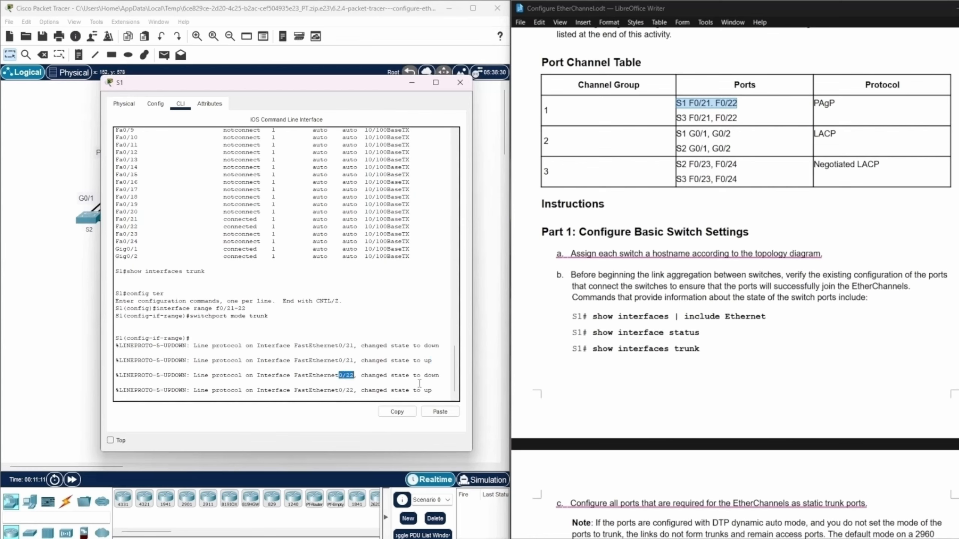
pyautogui.moveTo(425, 375)
pyautogui.mouseDown()
pyautogui.moveTo(439, 375)
pyautogui.moveTo(423, 390)
pyautogui.mouseUp()
pyautogui.click(440, 393)
# Find the S1 ports for channel group 2 in the Port Channel Table and switch the configuration to interface range g0/1-2.
pyautogui.moveTo(732, 134); pyautogui.dragTo(676, 134)
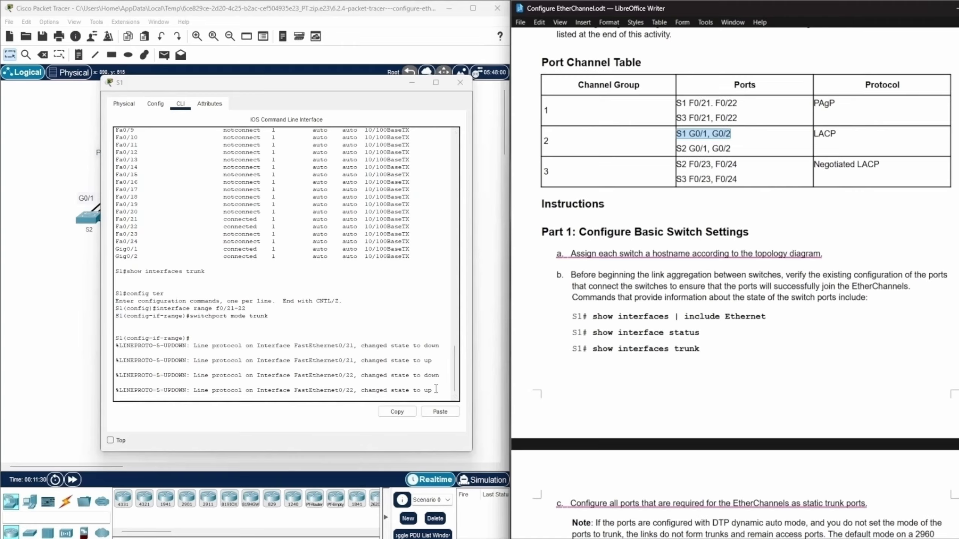
pyautogui.click(436, 389)
pyautogui.press('Return')
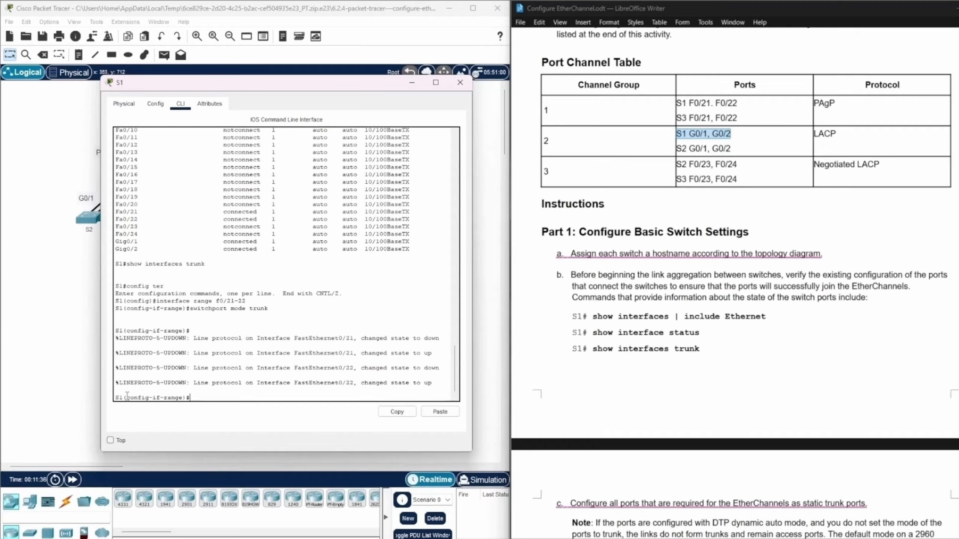
pyautogui.moveTo(127, 396); pyautogui.dragTo(183, 401)
pyautogui.click(195, 396)
pyautogui.write('nterface range ')
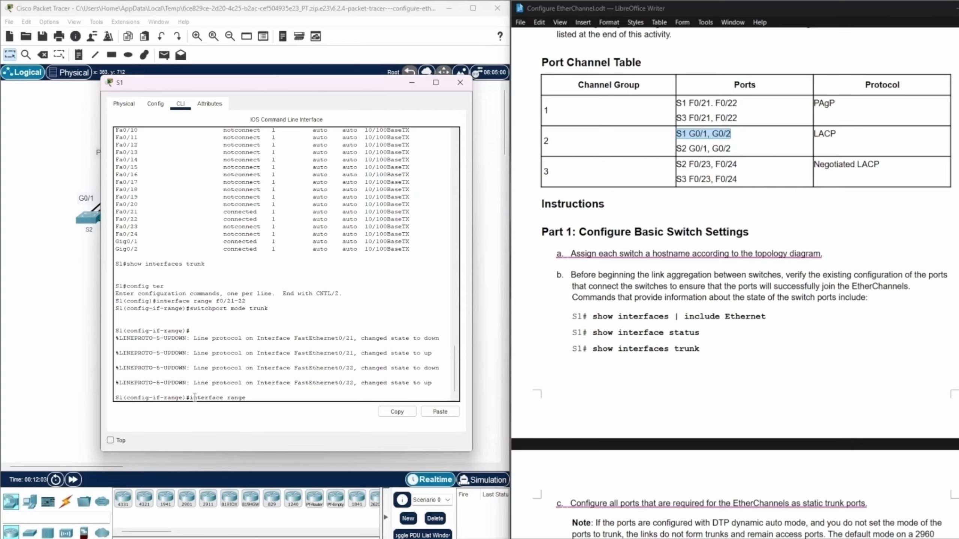
pyautogui.write('g0/1-2')
pyautogui.press('Return')
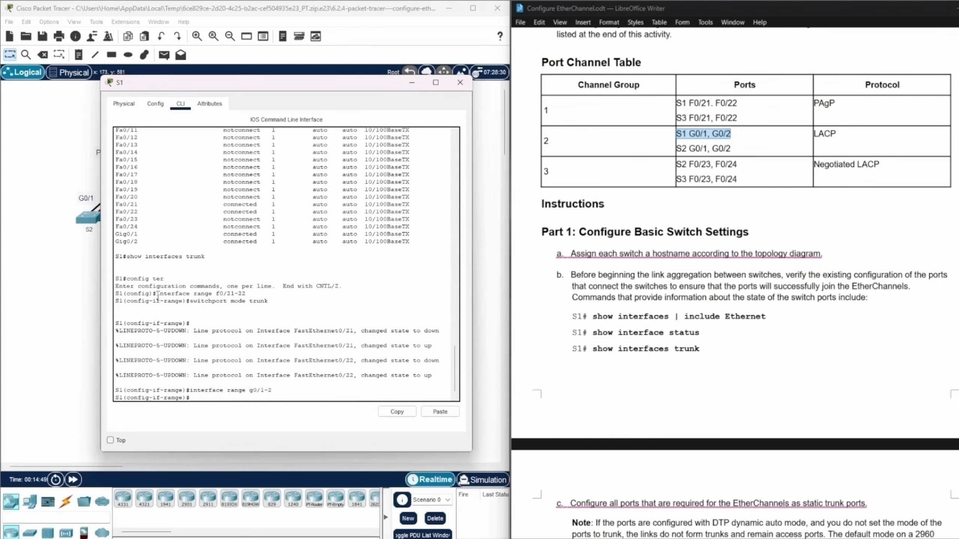
# Set S1 ports g0/1-2 to trunking with switchport mode trunk.
pyautogui.moveTo(157, 295); pyautogui.dragTo(247, 295)
pyautogui.click(195, 397)
pyautogui.write('switchport')
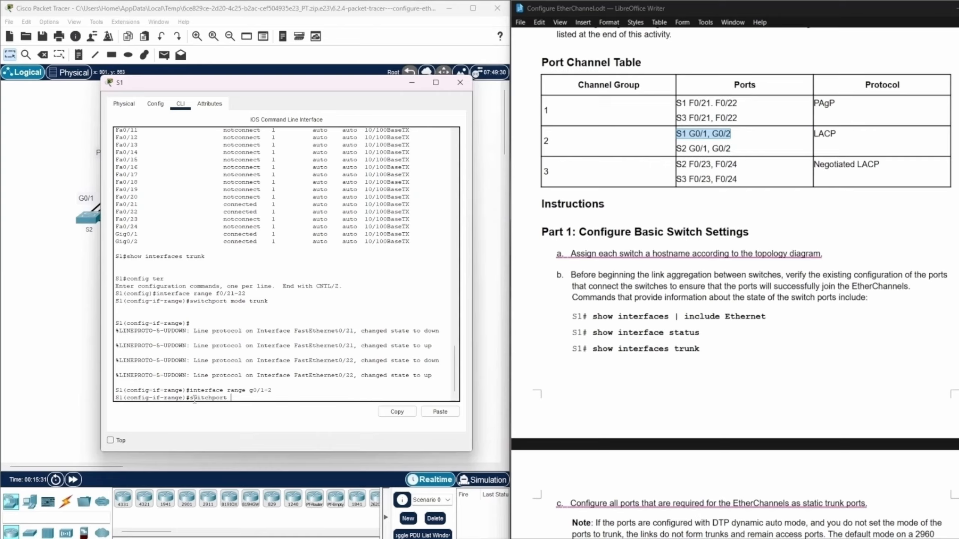
pyautogui.write(' mode trunk')
pyautogui.press('Return')
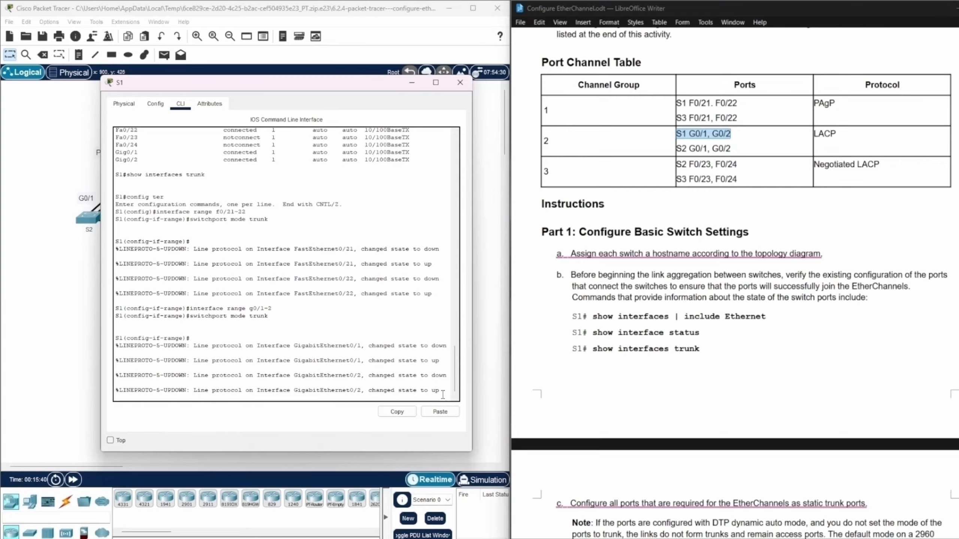
pyautogui.press('Return')
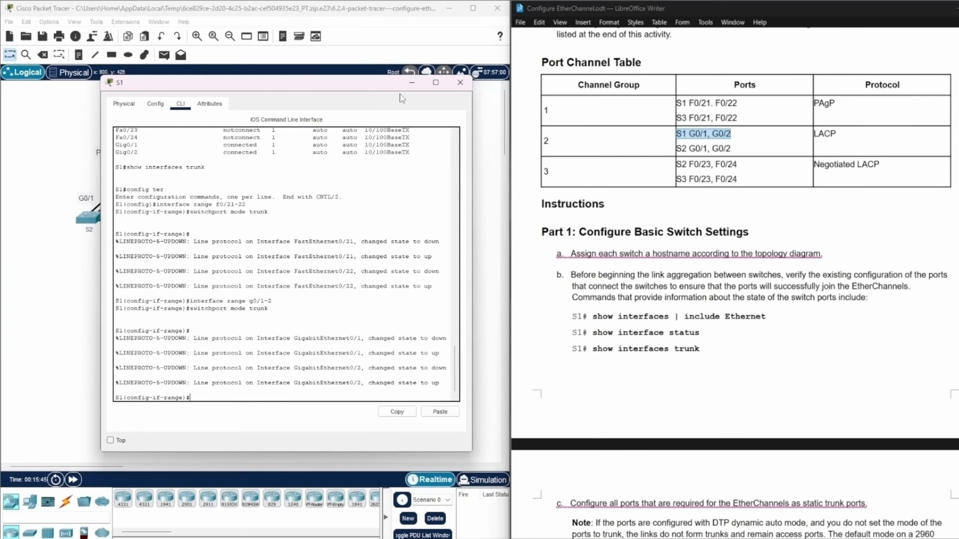
# Open the S2 command line and enter global configuration mode with enable and conf ter.
pyautogui.click(410, 84)
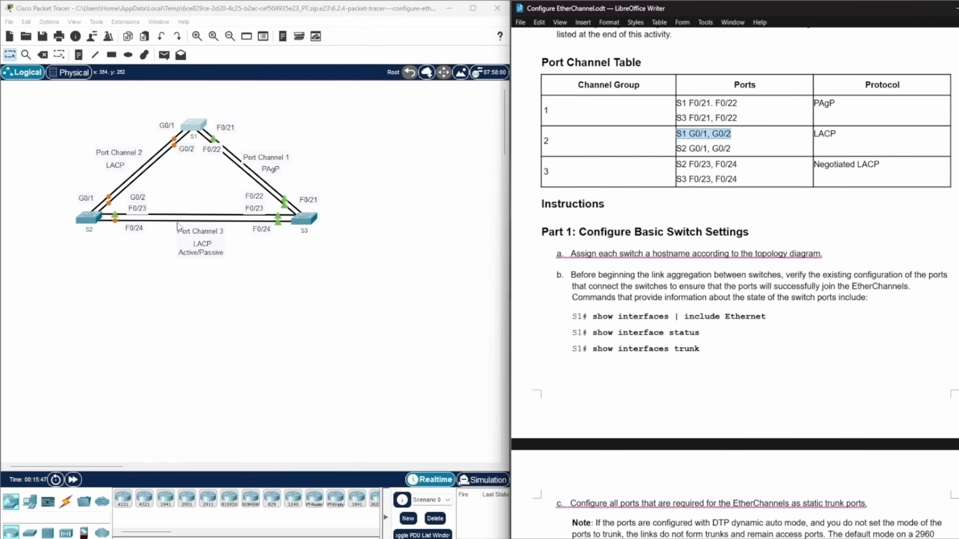
pyautogui.click(86, 221)
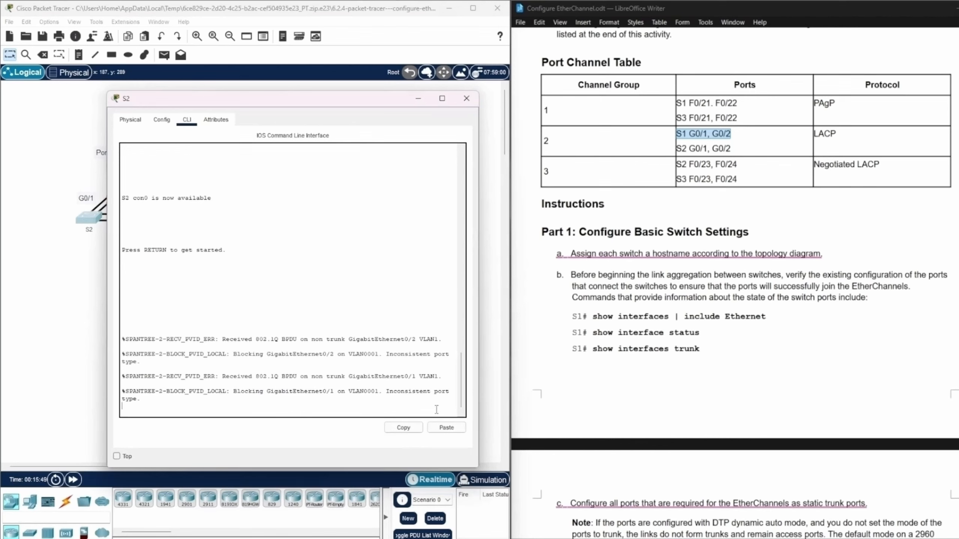
pyautogui.press('Return')
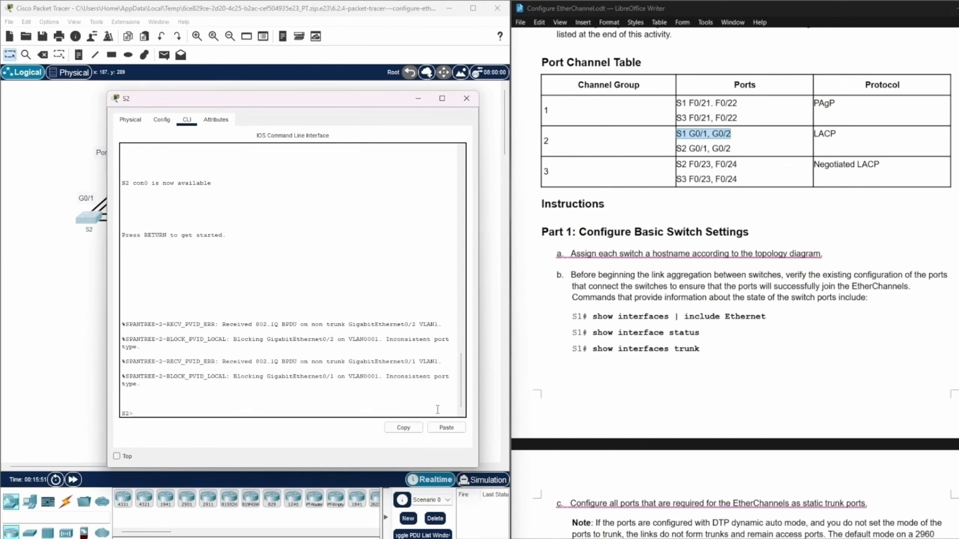
pyautogui.write('enable')
pyautogui.press('Return')
pyautogui.write('conf')
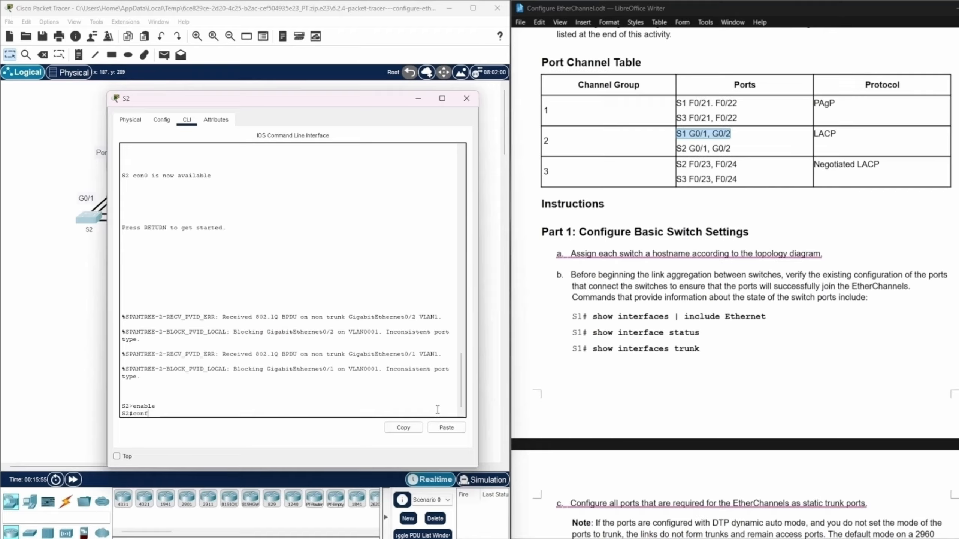
pyautogui.write(' ter')
pyautogui.press('Return')
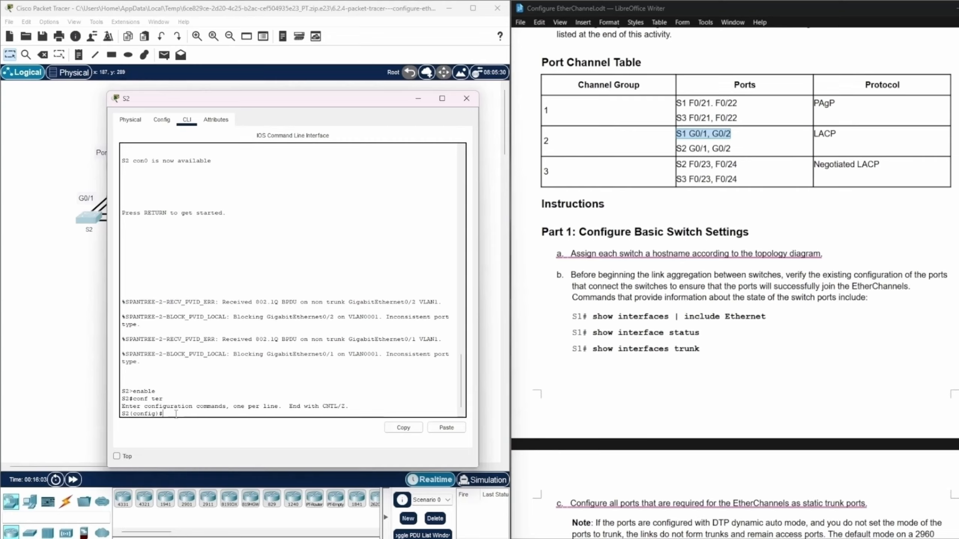
pyautogui.write('inte')
pyautogui.press('BackSpace')
pyautogui.press('BackSpace')
pyautogui.press('BackSpace')
pyautogui.press('BackSpace')
pyautogui.press('Return')
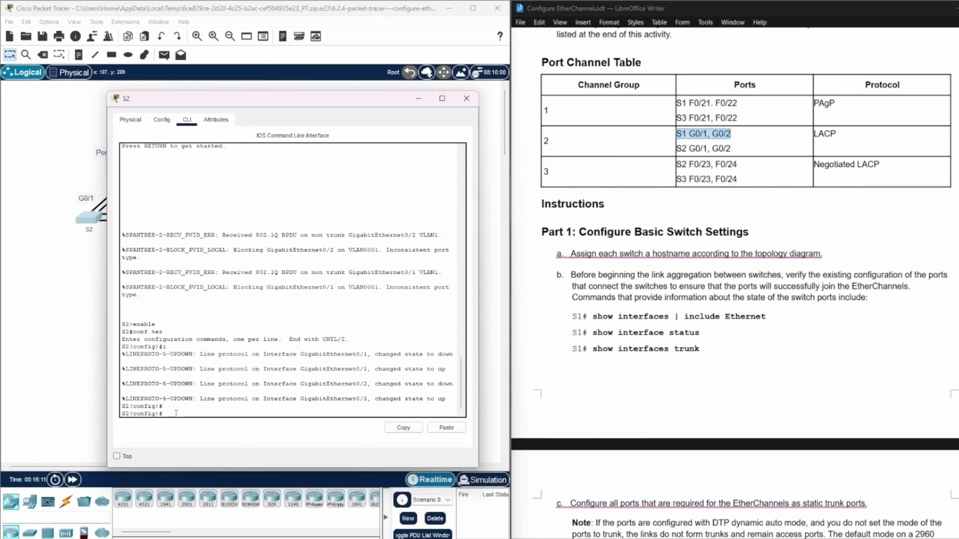
# Begin an interface range command on S2 with the channel group 3 ports f0/23-24 from the Port Channel Table.
pyautogui.write('interface')
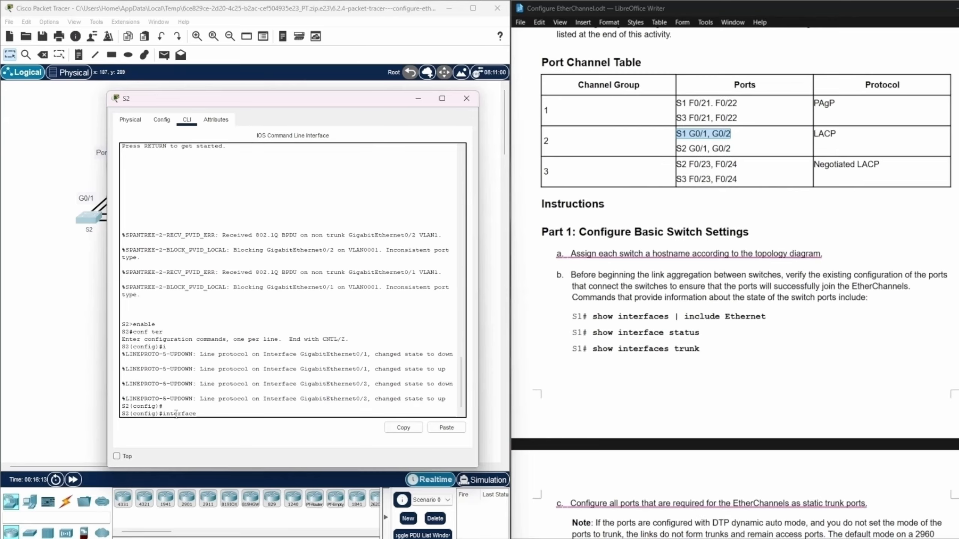
pyautogui.write(' range')
pyautogui.moveTo(740, 165); pyautogui.dragTo(680, 164)
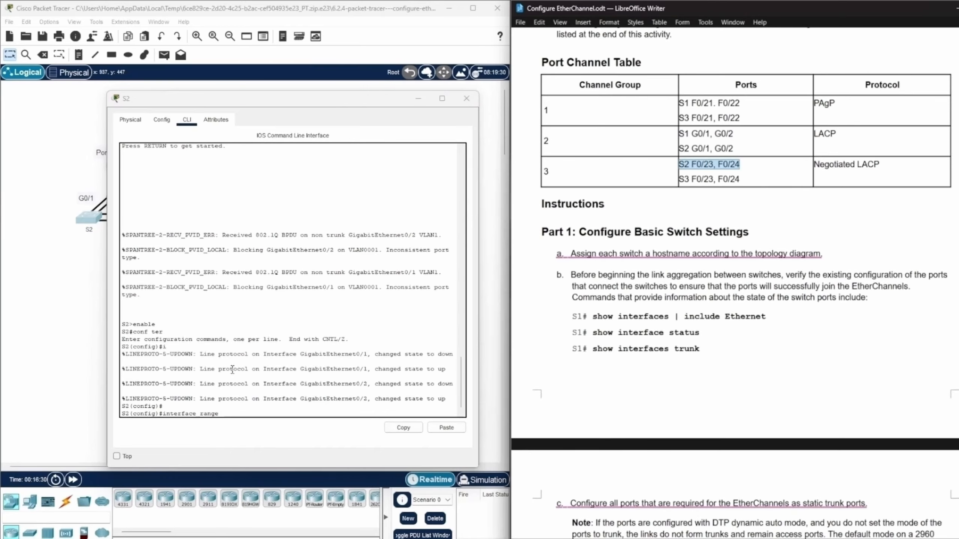
pyautogui.click(233, 422)
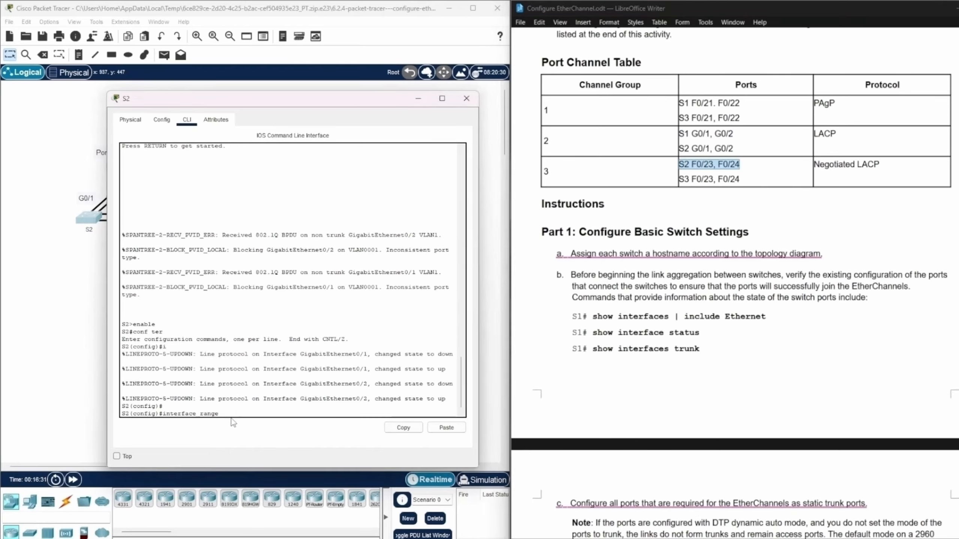
pyautogui.write('f0/23-24,')
# Add S2's channel group 2 ports g0/1-2 to the same interface range command and run it.
pyautogui.moveTo(743, 149); pyautogui.dragTo(679, 148)
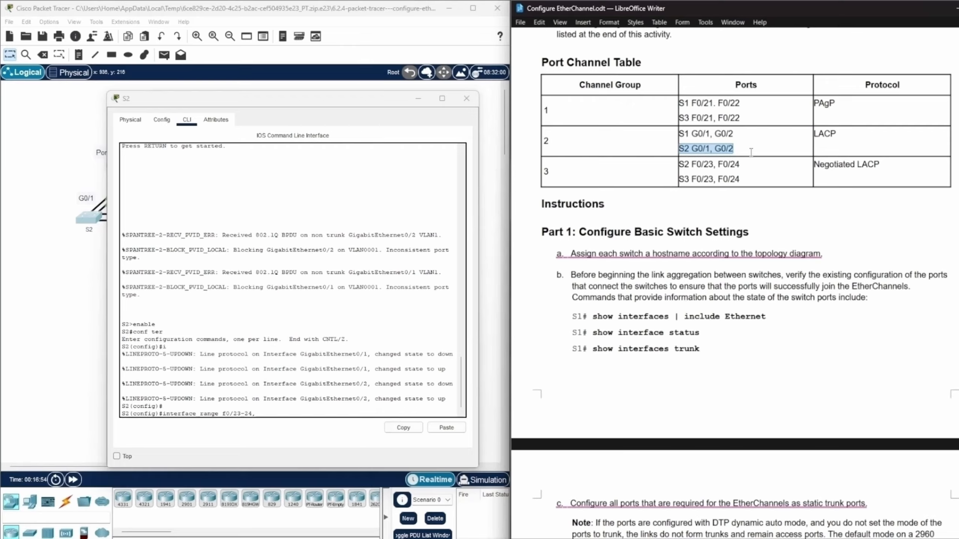
pyautogui.click(261, 413)
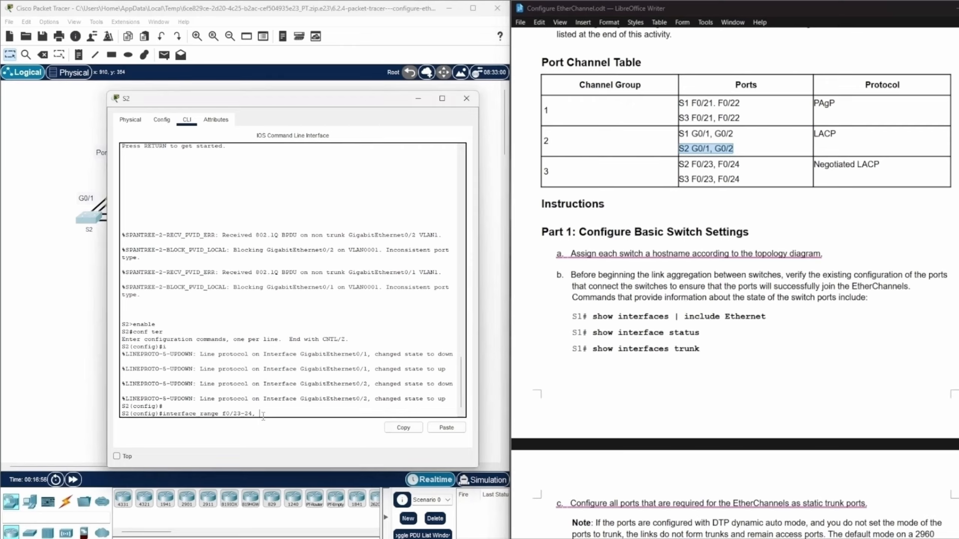
pyautogui.write('g0/1-2')
pyautogui.press('Return')
# Set S2 ports f0/23-24 and g0/1-2 to trunking with switchport mode trunk.
pyautogui.write('switch')
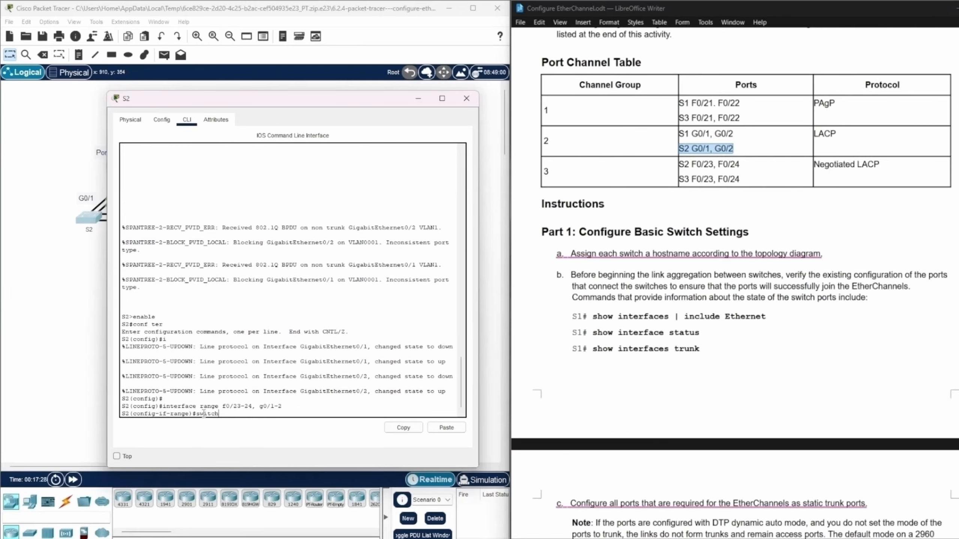
pyautogui.write('port mode trunk')
pyautogui.press('Return')
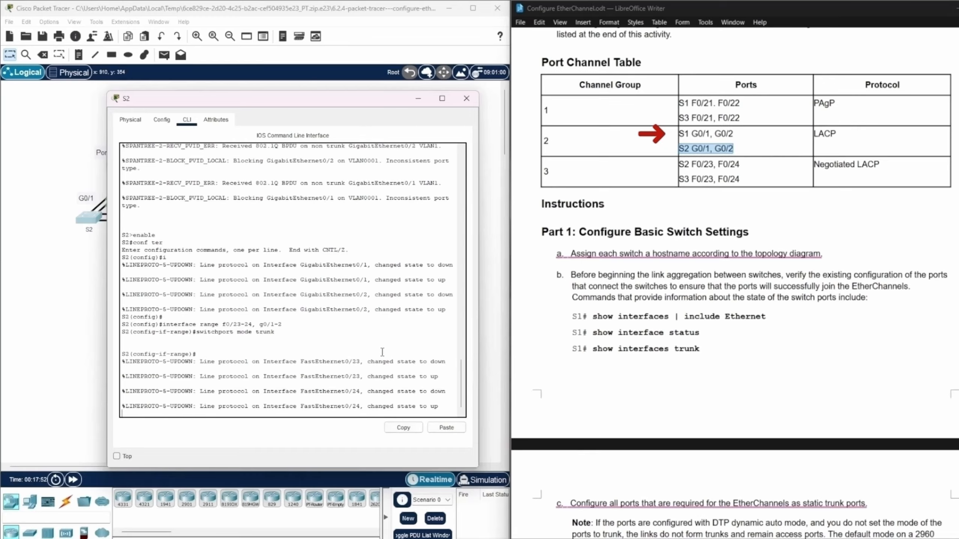
pyautogui.scroll(-1, 382, 352)
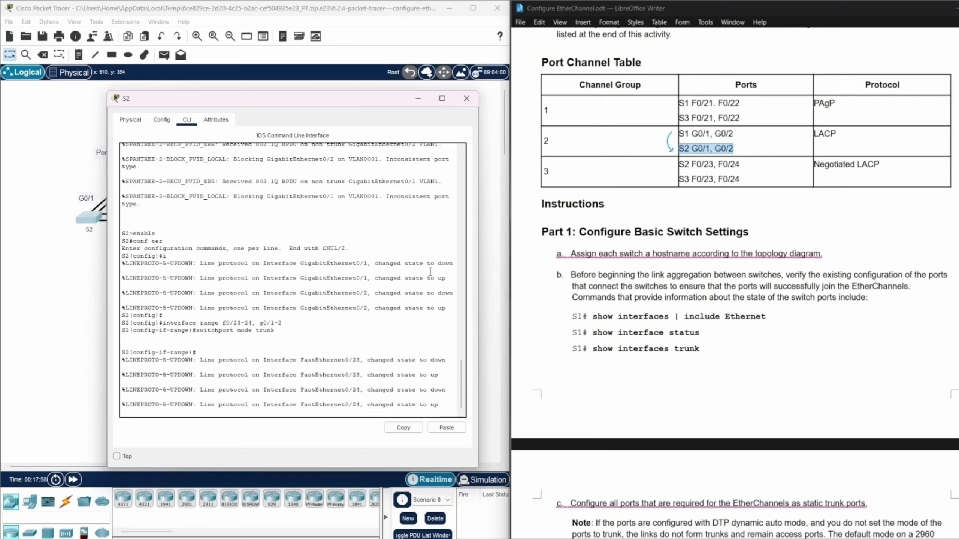
pyautogui.press('Return')
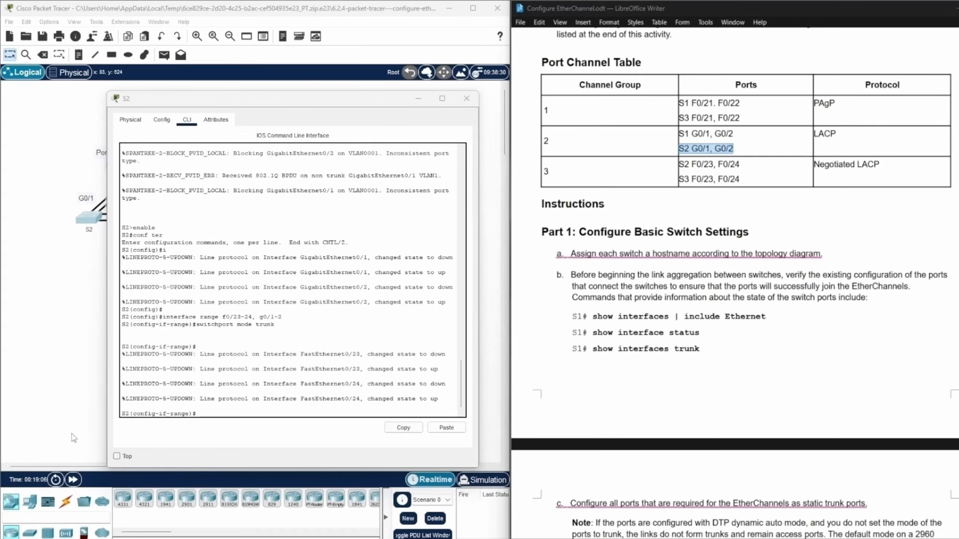
# Find S3's ports in the Port Channel Table and enter global configuration mode on S3 with enable and config term.
pyautogui.click(418, 99)
pyautogui.moveTo(748, 179); pyautogui.dragTo(679, 181)
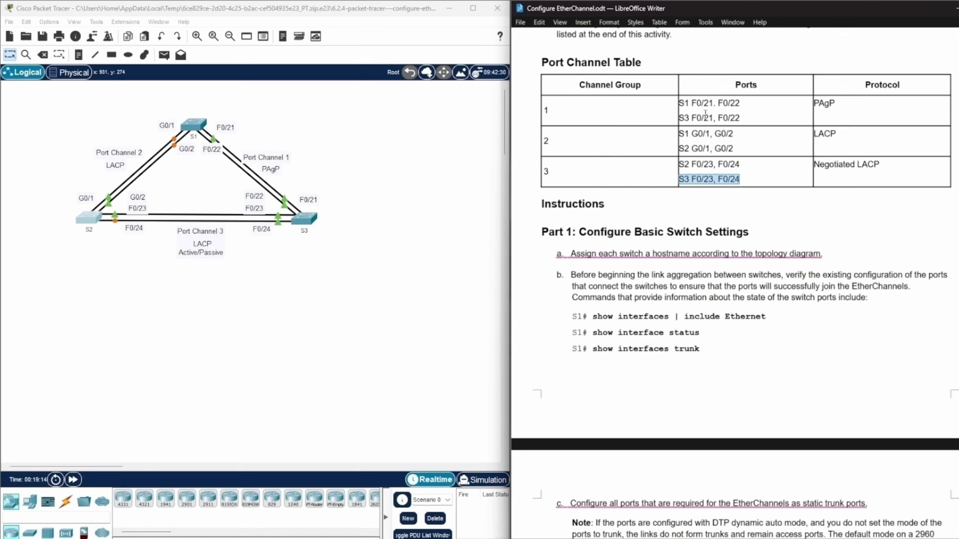
pyautogui.moveTo(739, 118); pyautogui.dragTo(693, 119)
pyautogui.moveTo(704, 120); pyautogui.dragTo(714, 119)
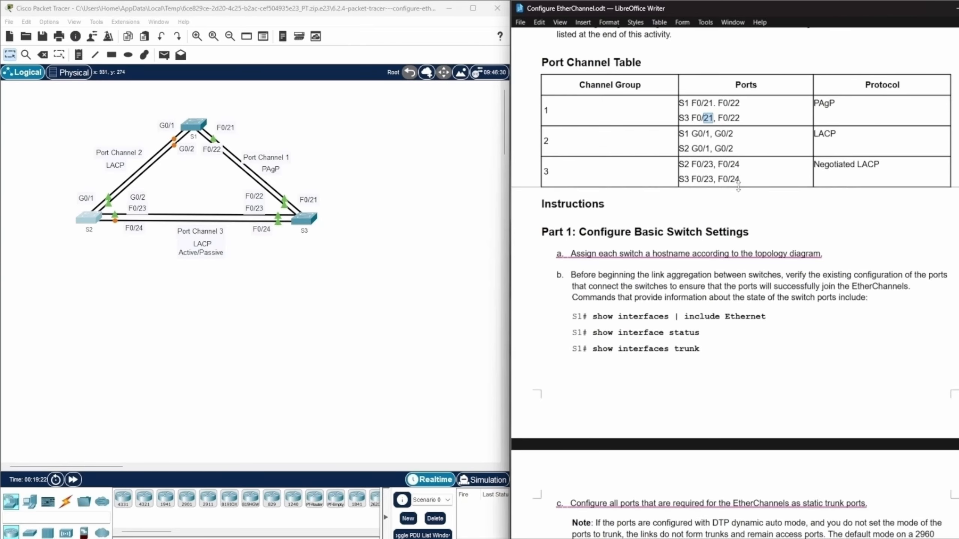
pyautogui.moveTo(740, 180); pyautogui.dragTo(730, 179)
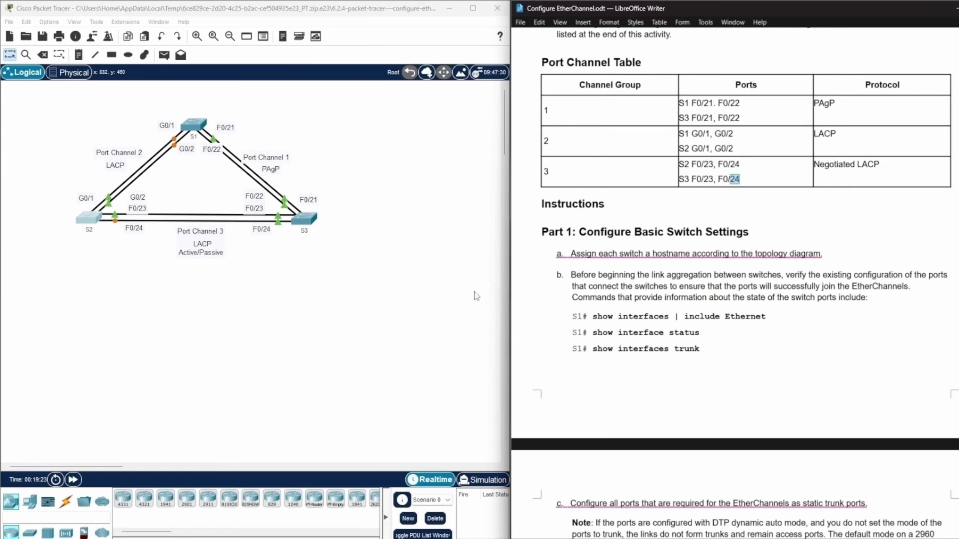
pyautogui.click(308, 222)
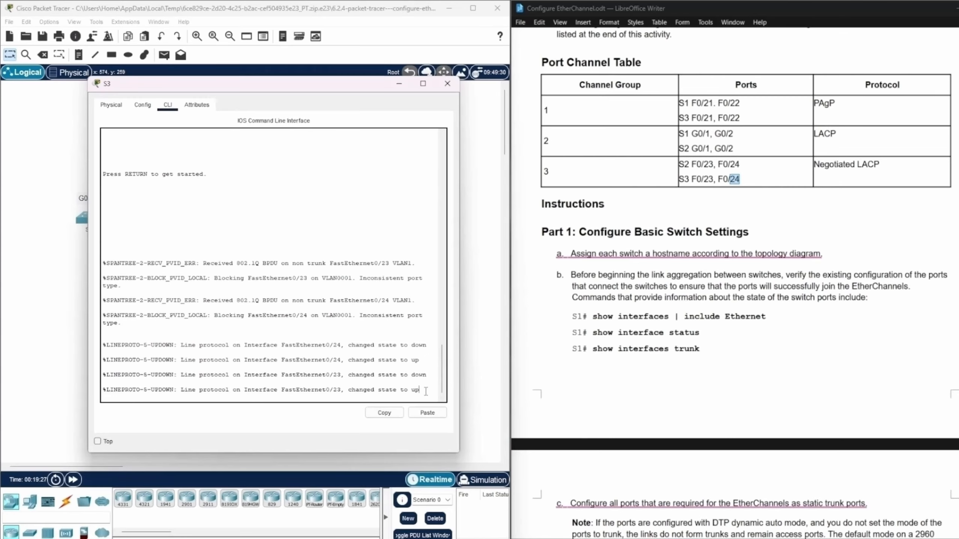
pyautogui.press('Return')
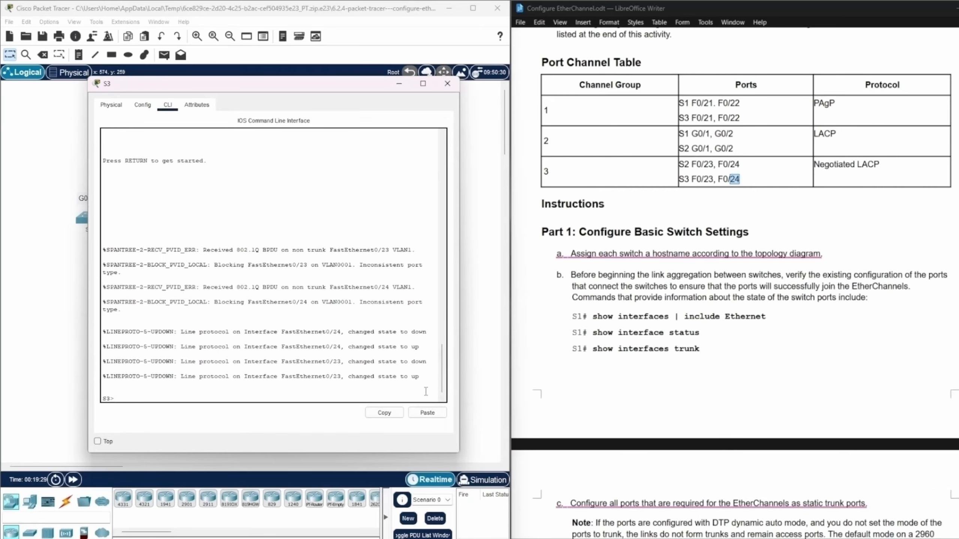
pyautogui.write('enable')
pyautogui.press('Return')
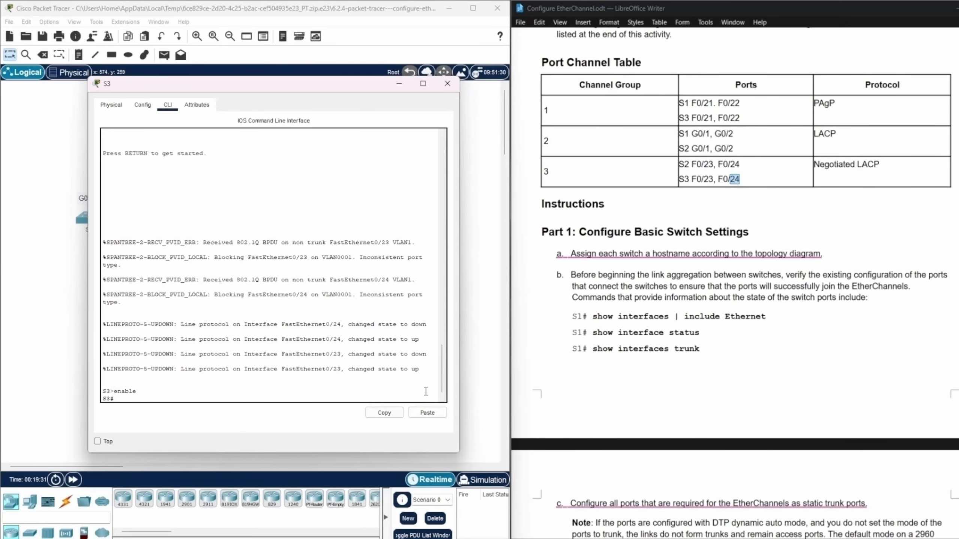
pyautogui.write('config term')
pyautogui.press('Return')
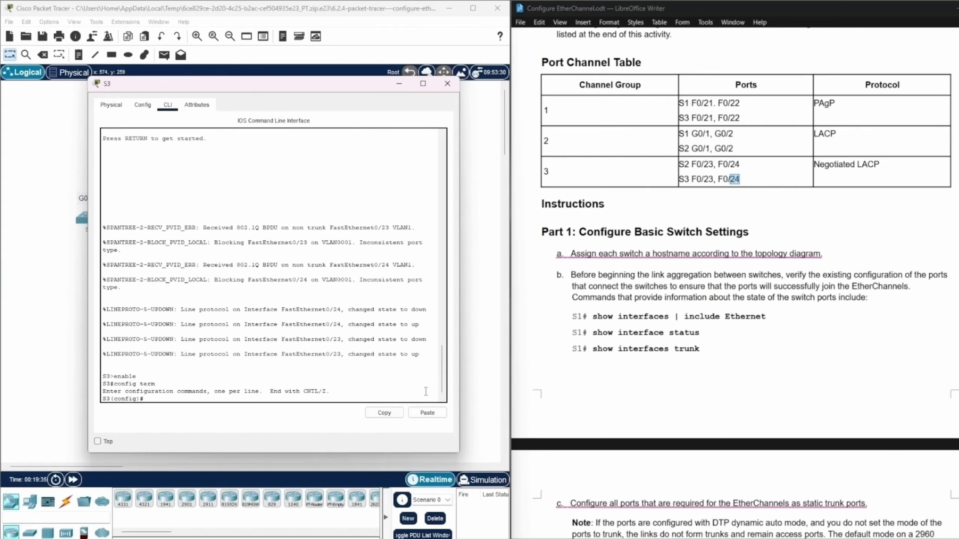
# Enter interface range configuration for S3 ports with interface range f0/21-24.
pyautogui.write('interface range f0/21-24')
pyautogui.press('Return')
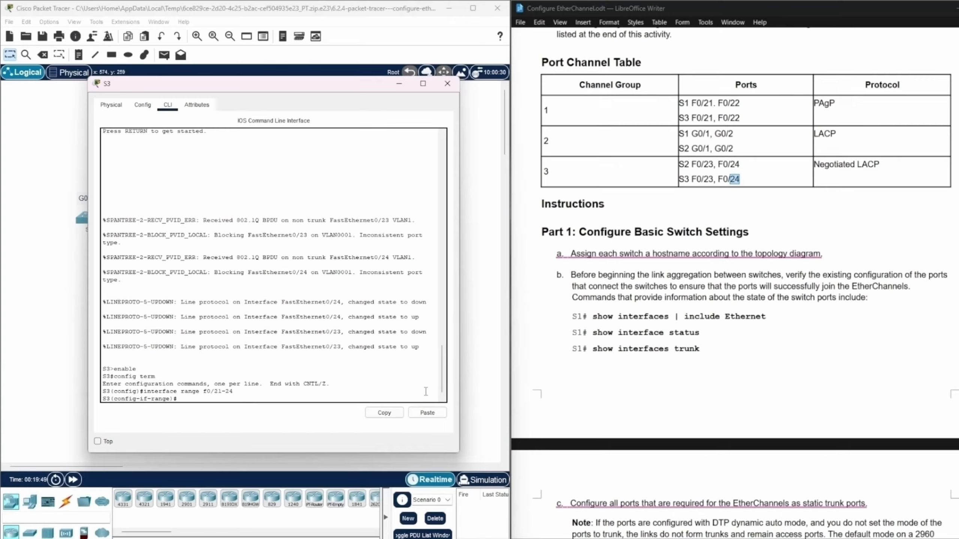
# Set S3 ports f0/21-24 to trunking with switchport mode trunk.
pyautogui.write('switchport mode trunk')
pyautogui.press('Return')
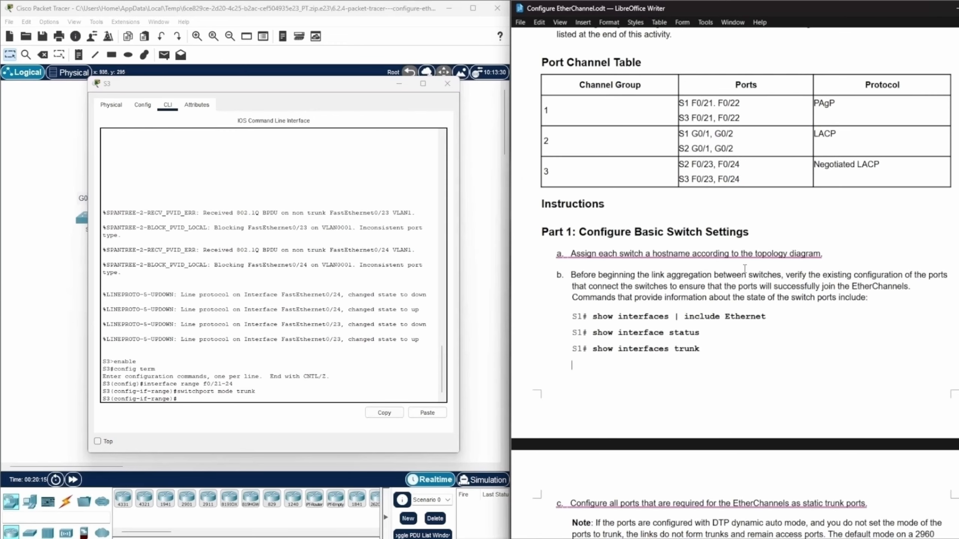
# Check the static trunk instruction, reopen the S1 command line and leave interface range configuration for privileged EXEC mode.
pyautogui.scroll(-5, 788, 237)
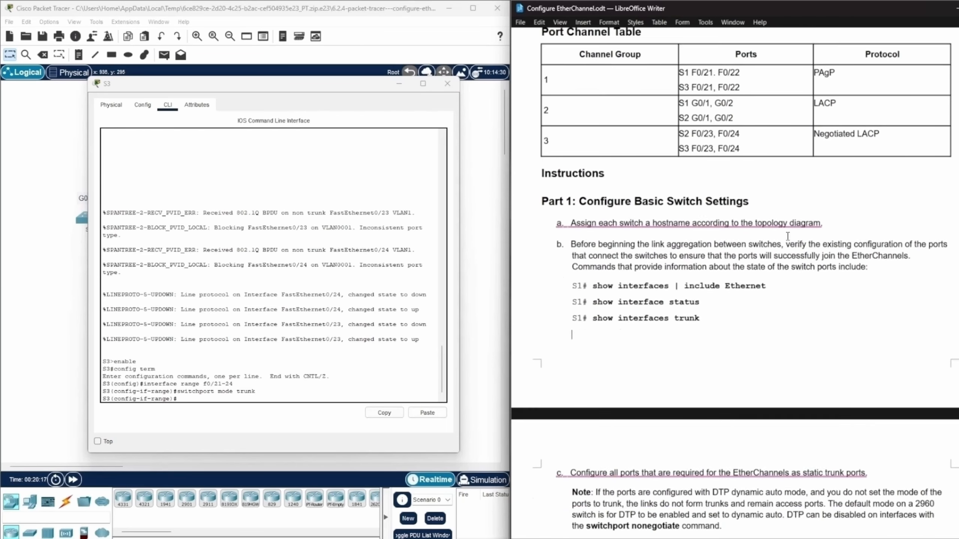
pyautogui.scroll(3, 788, 236)
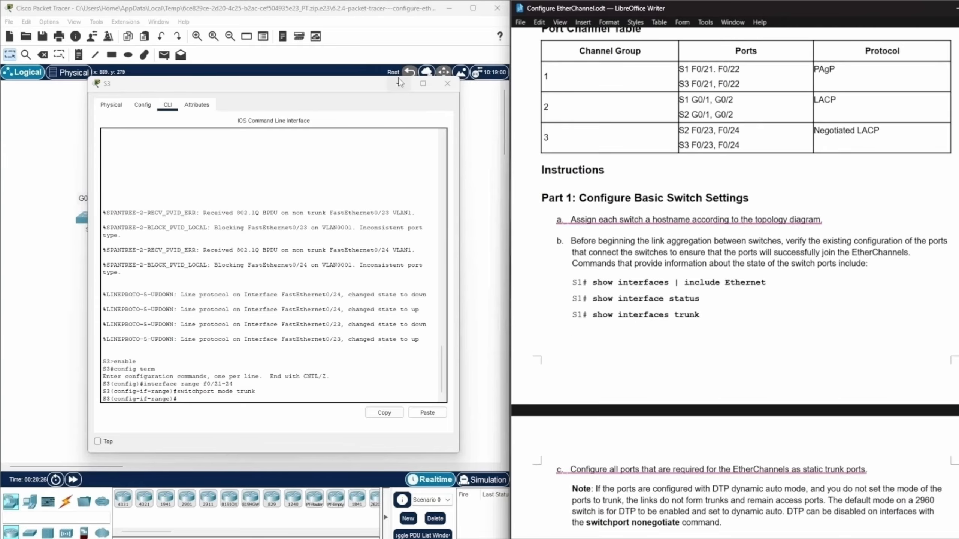
pyautogui.click(447, 83)
pyautogui.click(199, 125)
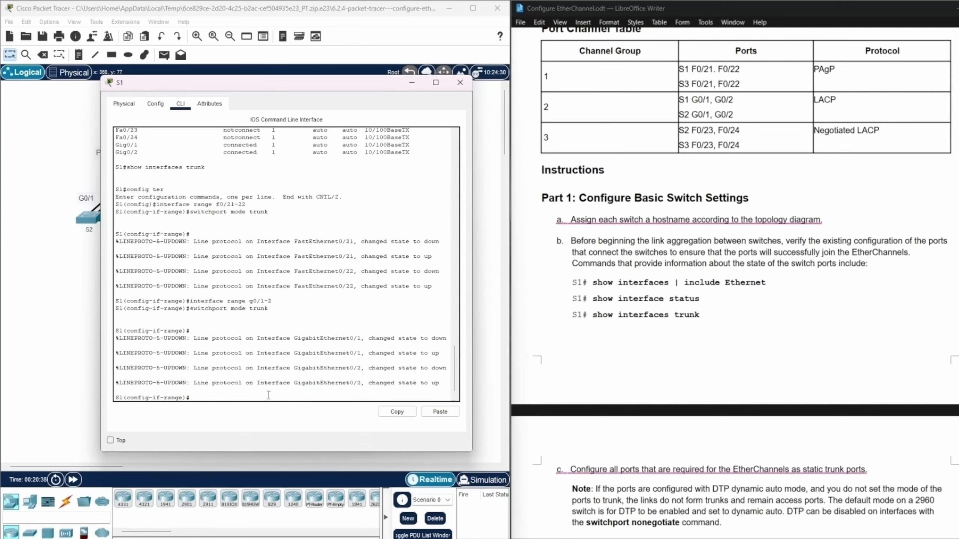
pyautogui.hotkey('ctrl', 'z')
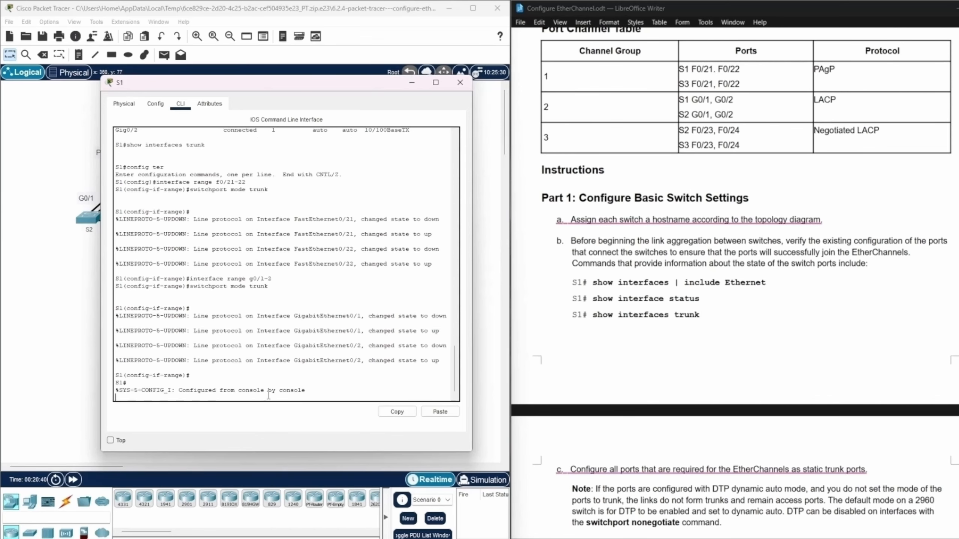
pyautogui.press('Return')
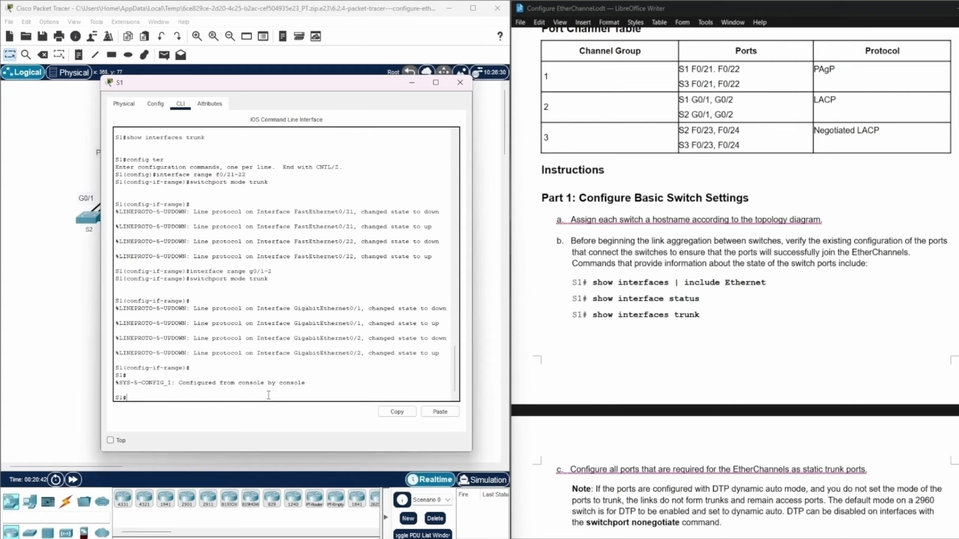
# Run show interfaces trunk on S1 and review the mode, encapsulation and status of the listed ports.
pyautogui.write('show interfaces trunk')
pyautogui.press('Return')
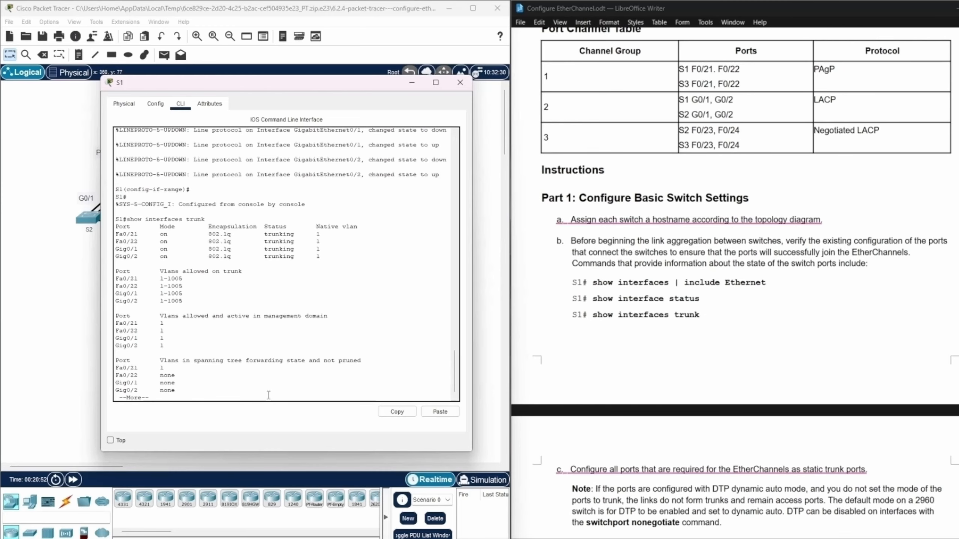
pyautogui.press('space')
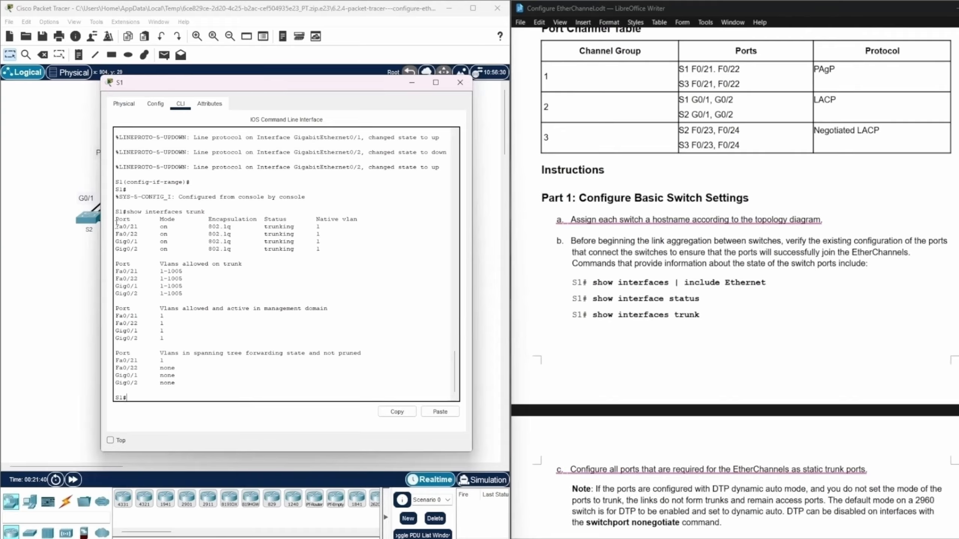
pyautogui.moveTo(116, 224); pyautogui.dragTo(365, 249)
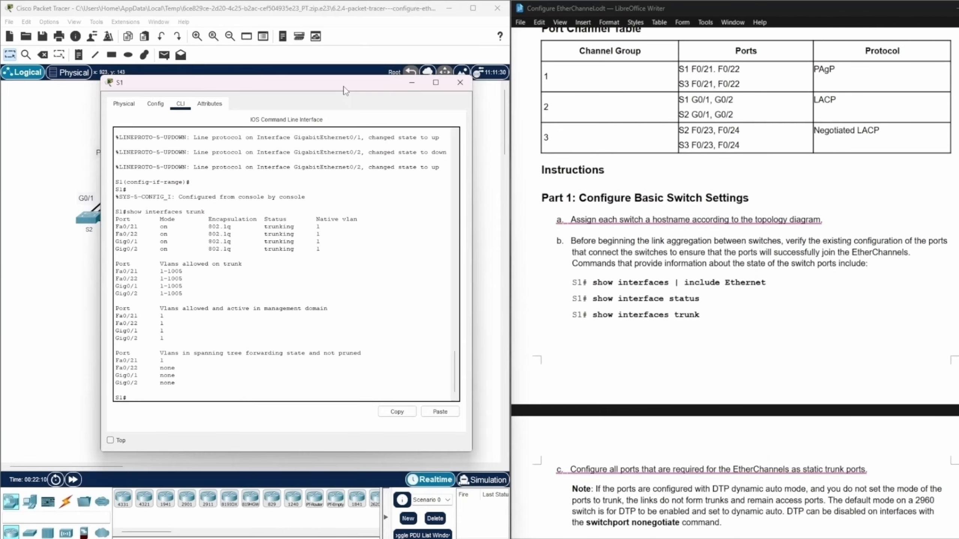
# Move the S1 window clear of the topology, open the S3 command line and leave interface range configuration for privileged EXEC mode.
pyautogui.moveTo(344, 89); pyautogui.dragTo(628, 91)
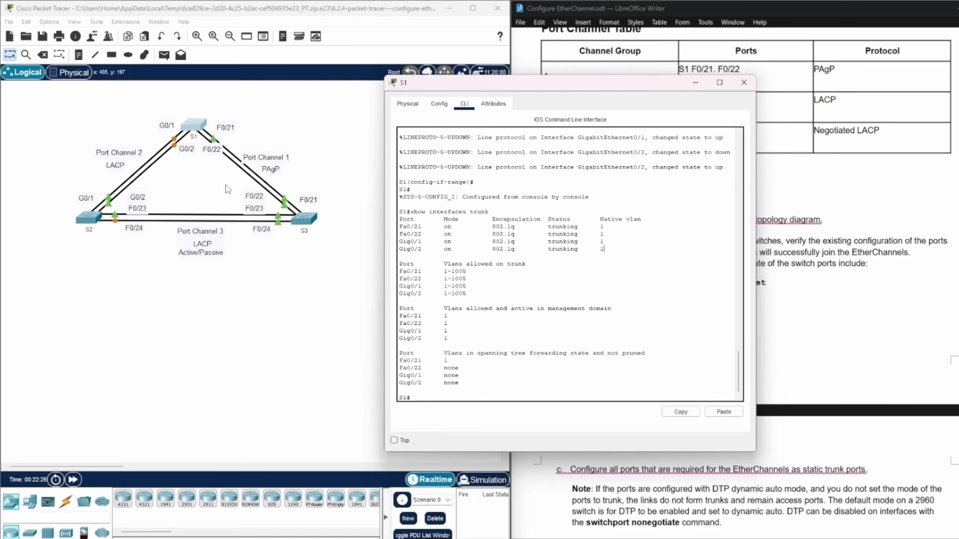
pyautogui.moveTo(534, 85); pyautogui.dragTo(593, 81)
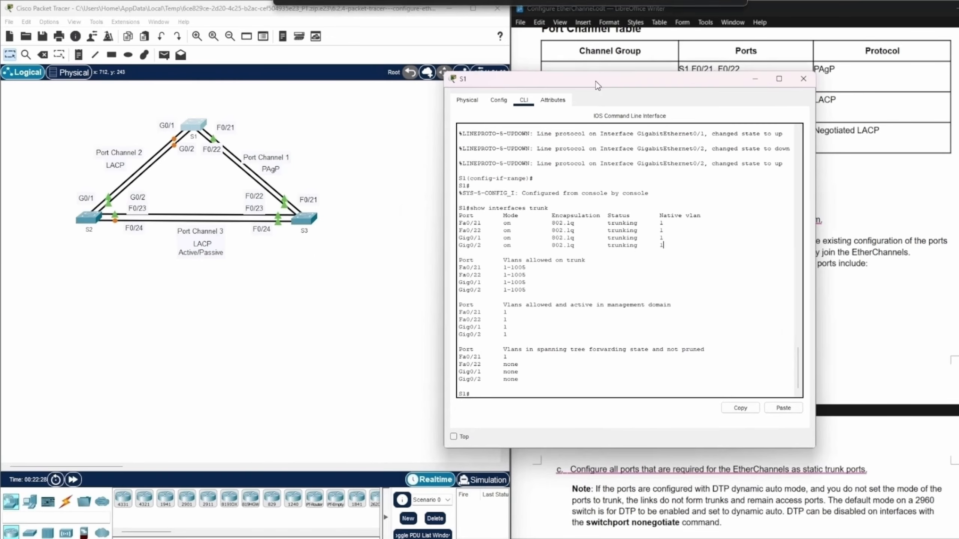
pyautogui.click(301, 220)
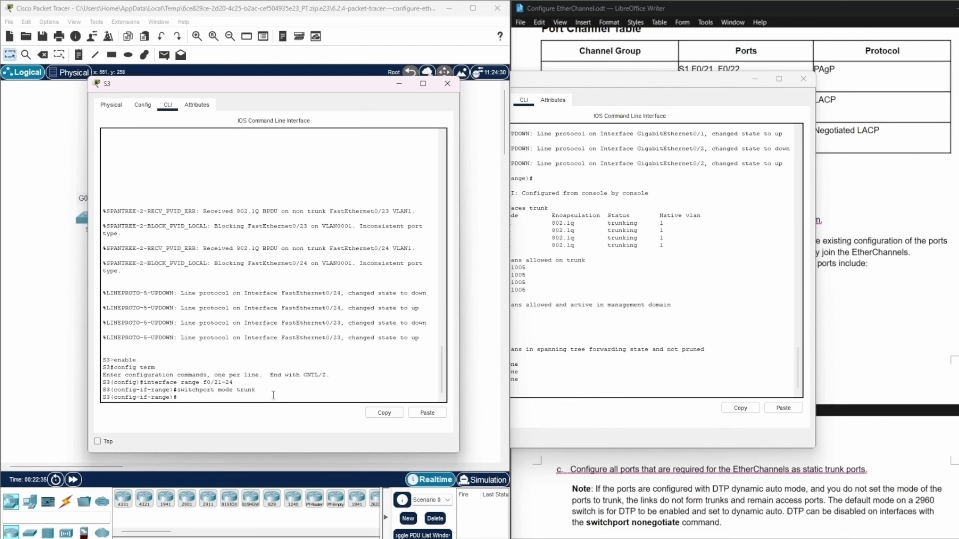
pyautogui.hotkey('ctrl', 'z')
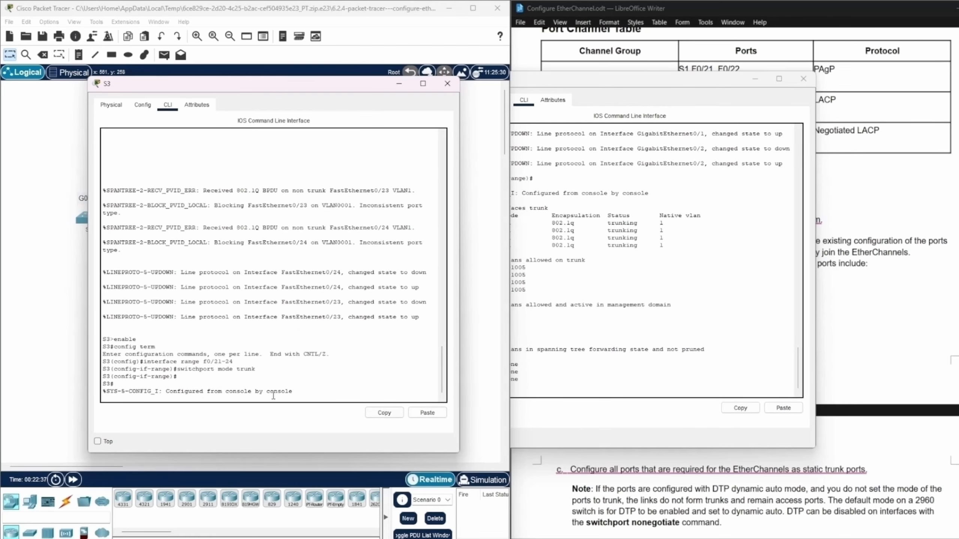
pyautogui.press('Return')
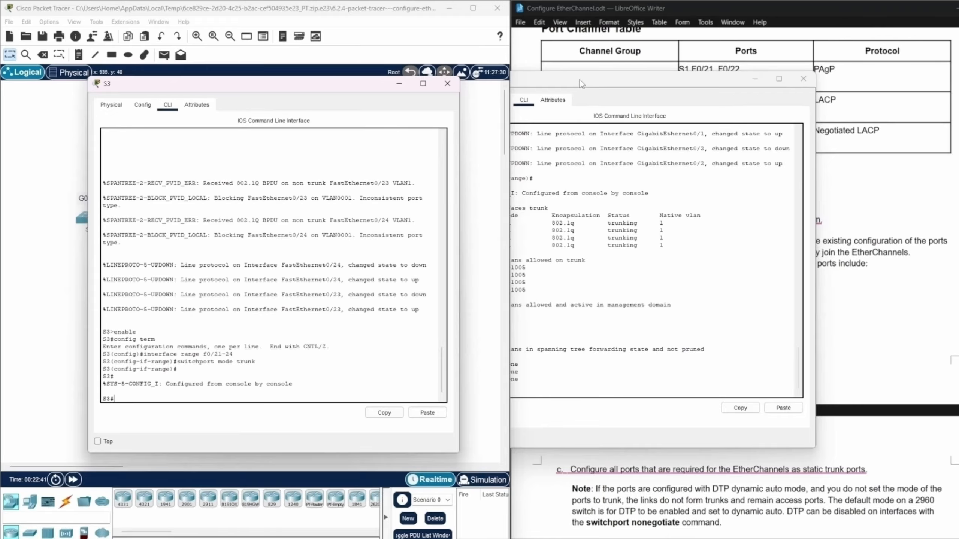
# Run show interfaces trunk on S3 and review the mode, encapsulation and status of ports Fa0/21 to Fa0/24.
pyautogui.moveTo(580, 80); pyautogui.dragTo(630, 88)
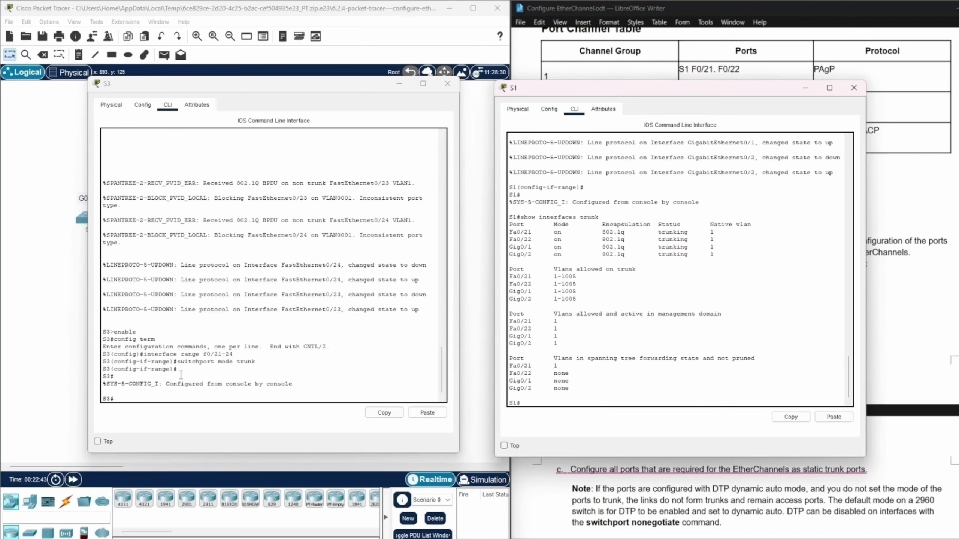
pyautogui.click(128, 399)
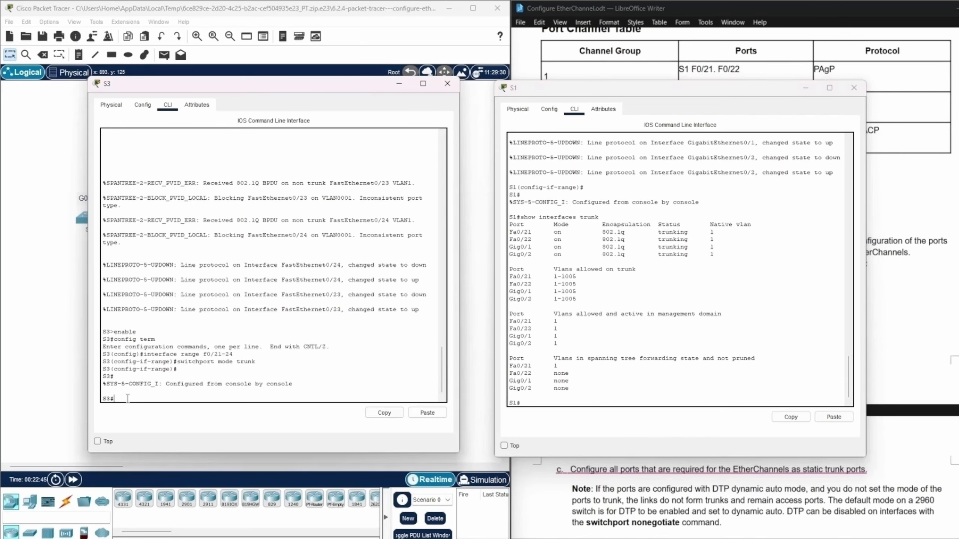
pyautogui.write('show interfaces trunk')
pyautogui.press('Return')
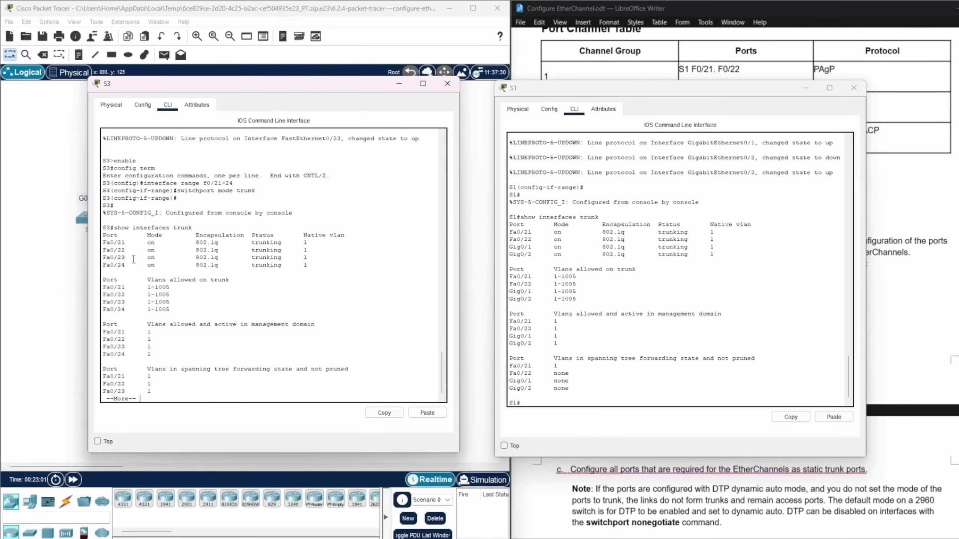
pyautogui.moveTo(103, 243); pyautogui.dragTo(319, 269)
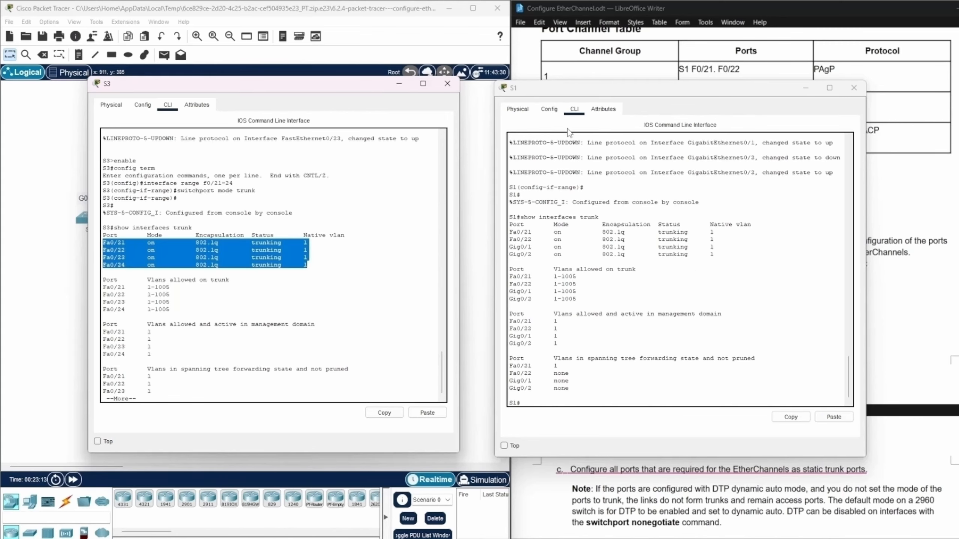
# Open the S2 command line from the topology and arrange the S2, S3 and S1 windows side by side.
pyautogui.moveTo(332, 89); pyautogui.dragTo(433, 267)
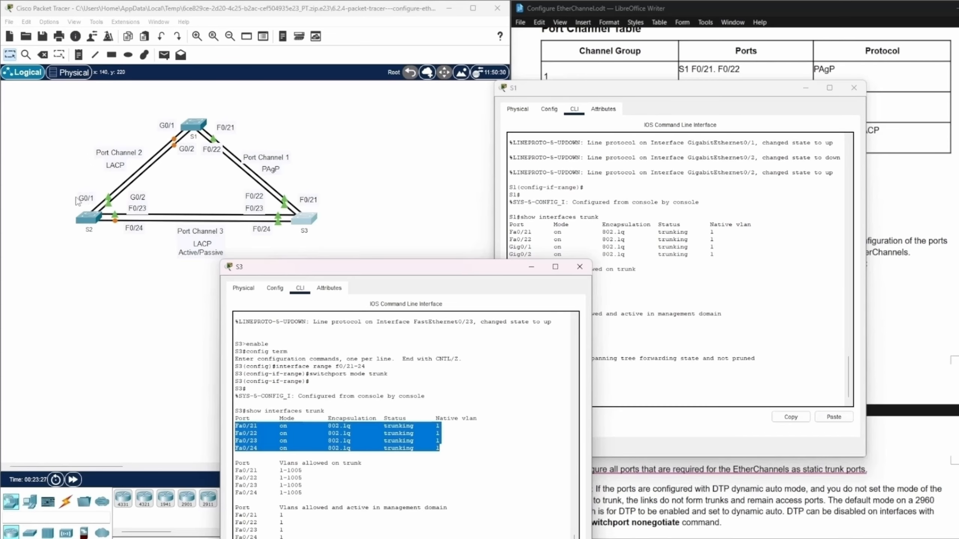
pyautogui.moveTo(420, 270); pyautogui.dragTo(317, 89)
pyautogui.moveTo(633, 95); pyautogui.dragTo(772, 98)
pyautogui.moveTo(302, 82); pyautogui.dragTo(446, 90)
pyautogui.doubleClick(89, 218)
pyautogui.moveTo(189, 97); pyautogui.dragTo(113, 96)
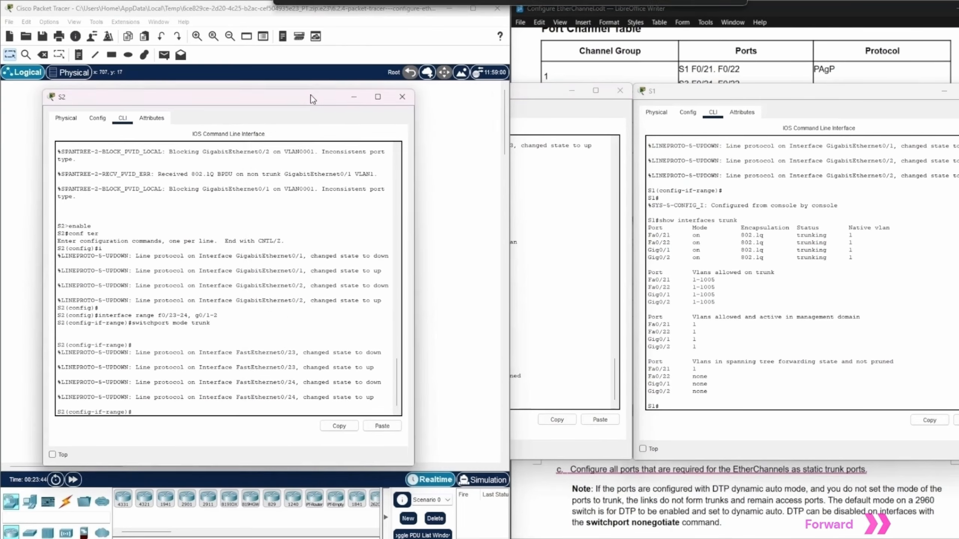
pyautogui.click(519, 93)
pyautogui.moveTo(512, 91); pyautogui.dragTo(589, 93)
pyautogui.click(748, 95)
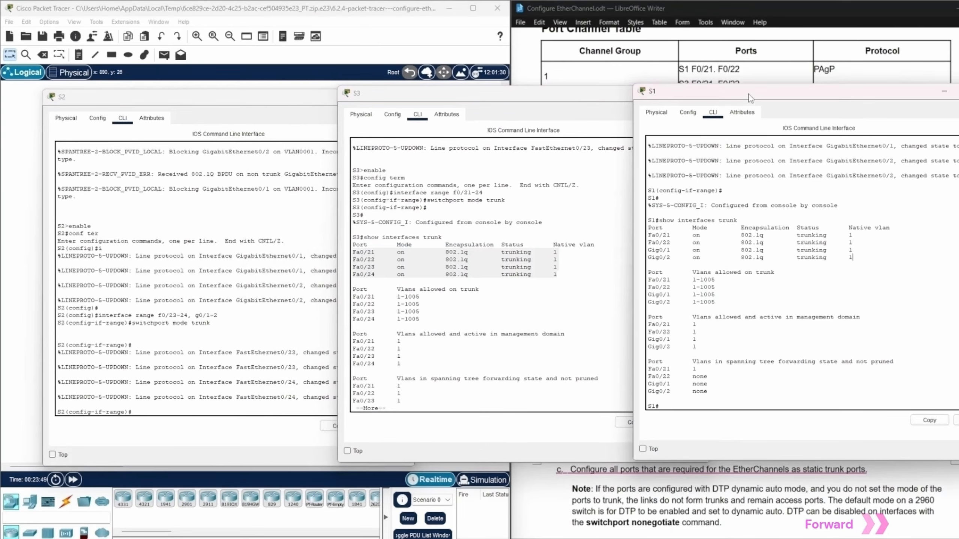
# Bring the S2 command line in front of the S3 window and leave interface range configuration for privileged EXEC mode.
pyautogui.click(198, 100)
pyautogui.moveTo(290, 99); pyautogui.dragTo(336, 159)
pyautogui.moveTo(451, 103); pyautogui.dragTo(369, 25)
pyautogui.moveTo(174, 160); pyautogui.dragTo(111, 136)
pyautogui.click(393, 24)
pyautogui.click(349, 444)
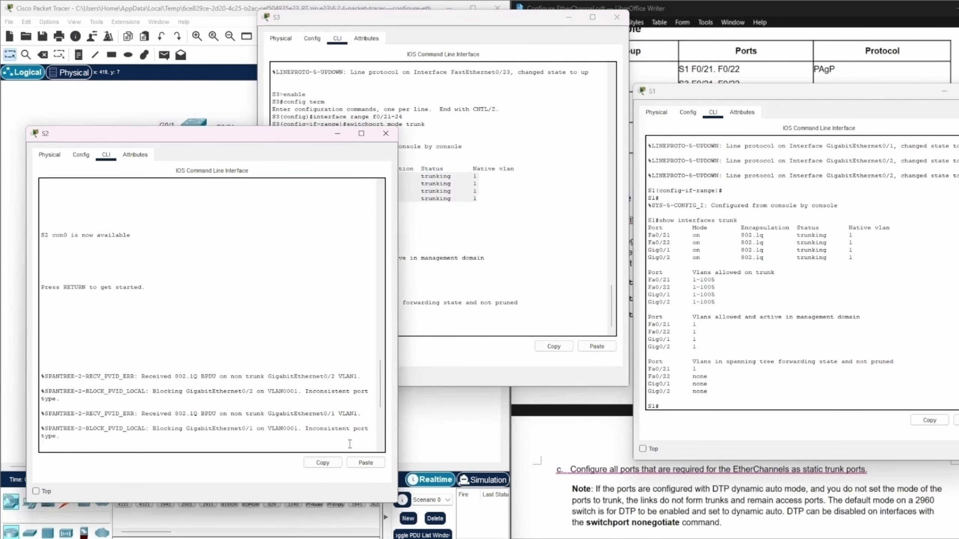
pyautogui.press('Return')
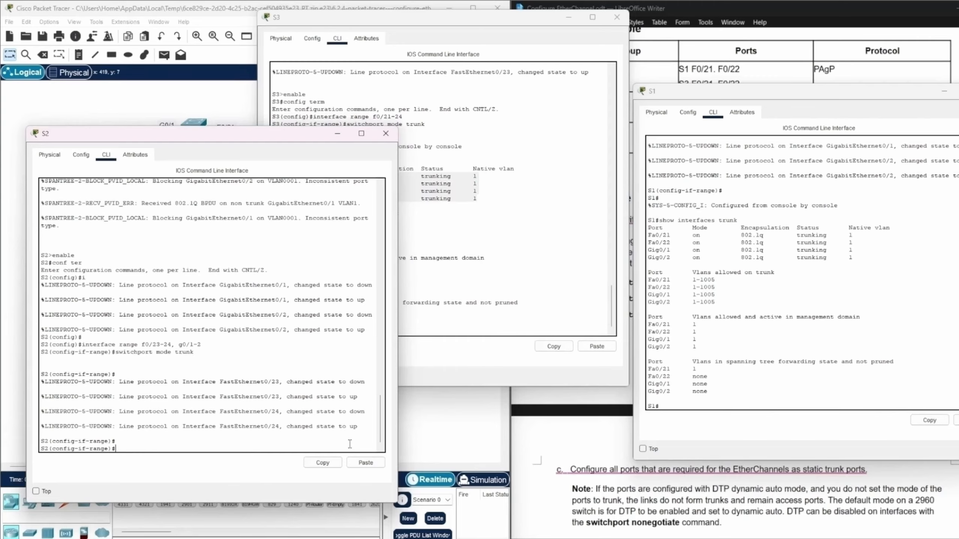
pyautogui.hotkey('ctrl', 'z')
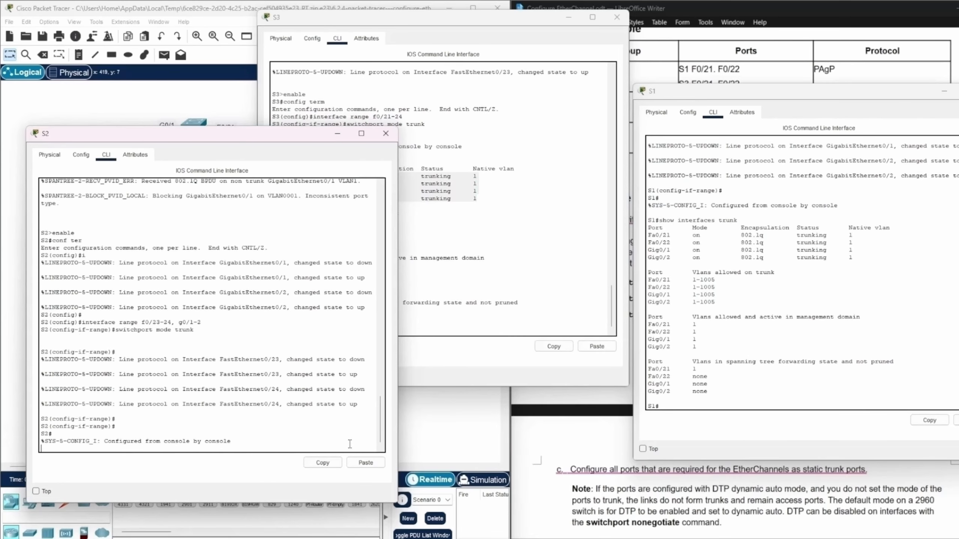
pyautogui.press('Return')
# Run show interface trunk on S2 and compare the listed ports with the S2 links in the topology.
pyautogui.write('s')
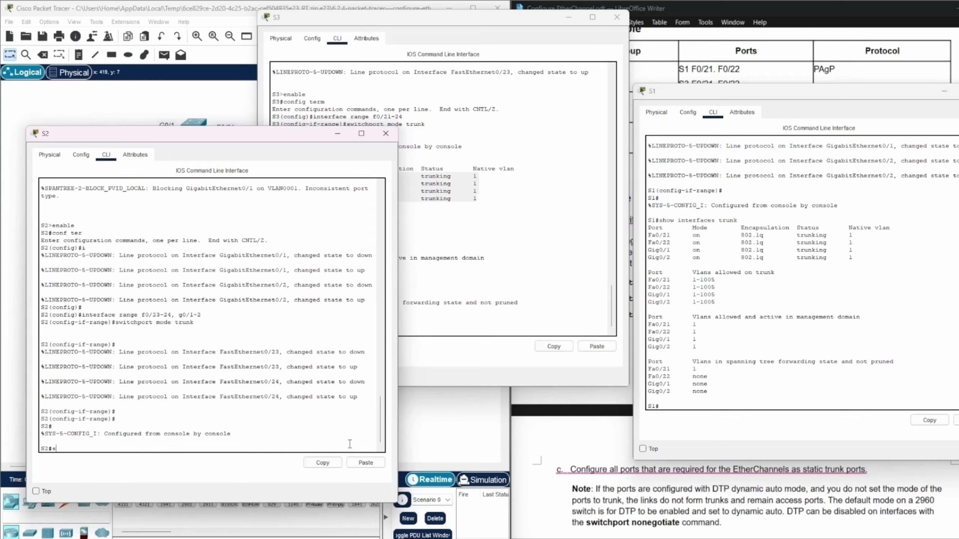
pyautogui.write('how interface trunk')
pyautogui.press('Return')
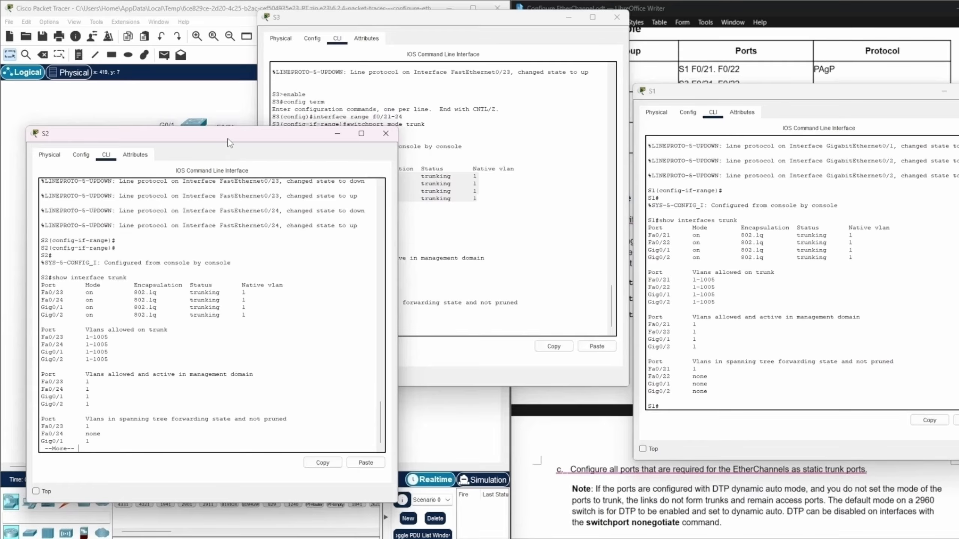
pyautogui.moveTo(229, 140); pyautogui.dragTo(412, 125)
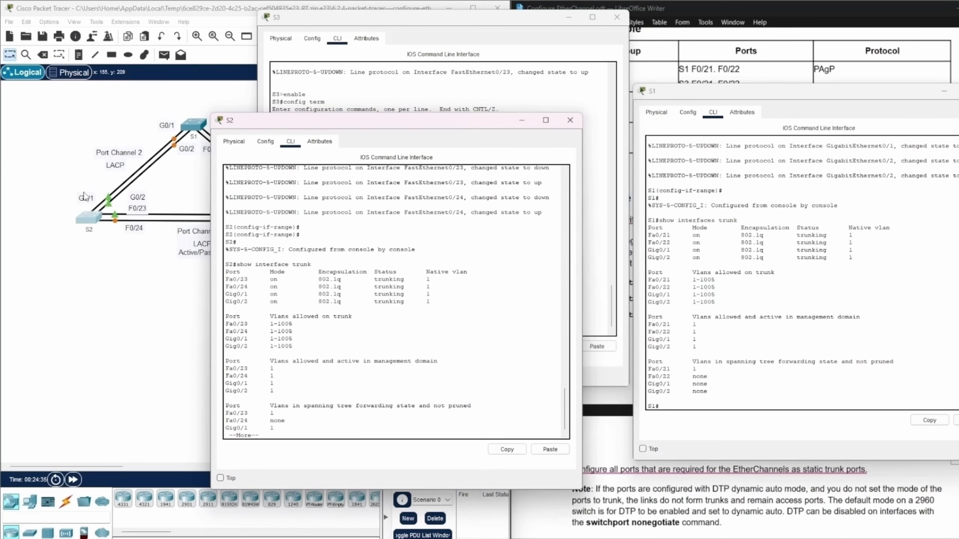
pyautogui.moveTo(423, 122); pyautogui.dragTo(219, 70)
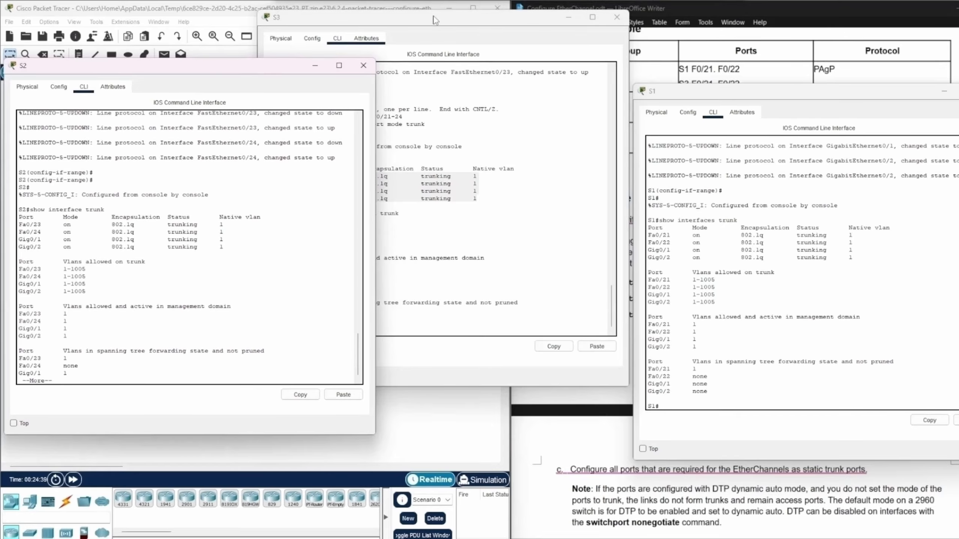
# Bring the S3 trunk output into view beside S1 and S2, and minimize all three switch windows.
pyautogui.moveTo(462, 20); pyautogui.dragTo(475, 89)
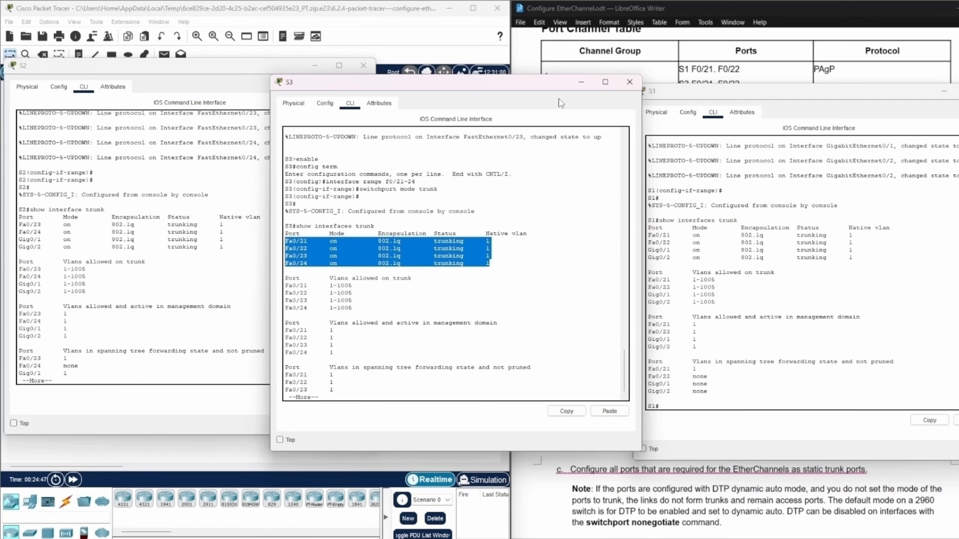
pyautogui.click(581, 82)
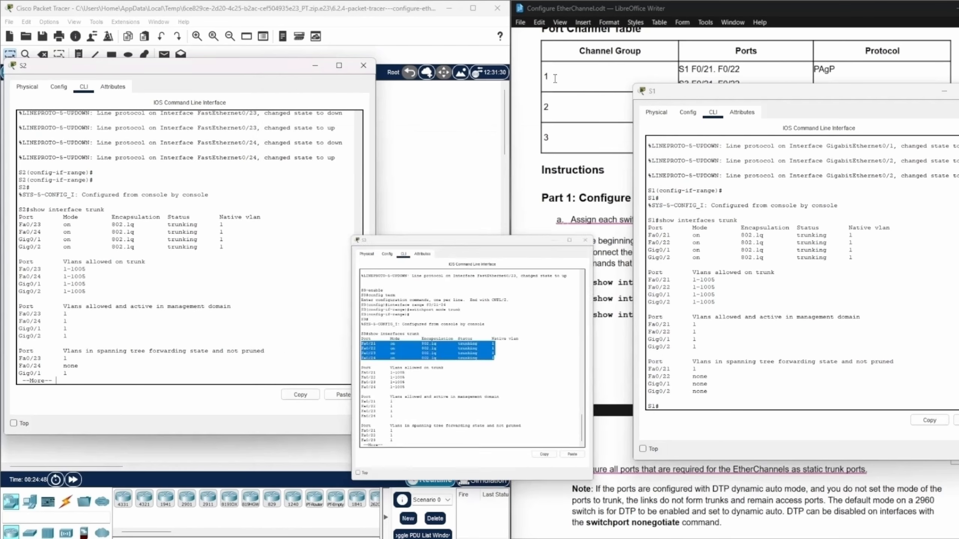
pyautogui.click(315, 66)
pyautogui.click(943, 91)
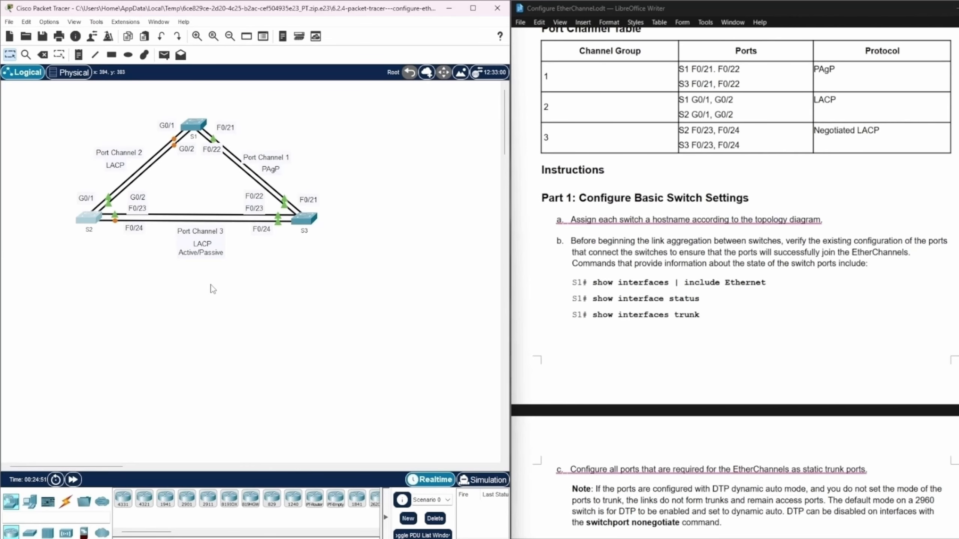
# Read the DTP note and the Part 2 instructions for configuring Port Channel 1 with PAgP on S1 and S3.
pyautogui.moveTo(0, 197); pyautogui.dragTo(0, 196)
pyautogui.scroll(-5, 807, 295)
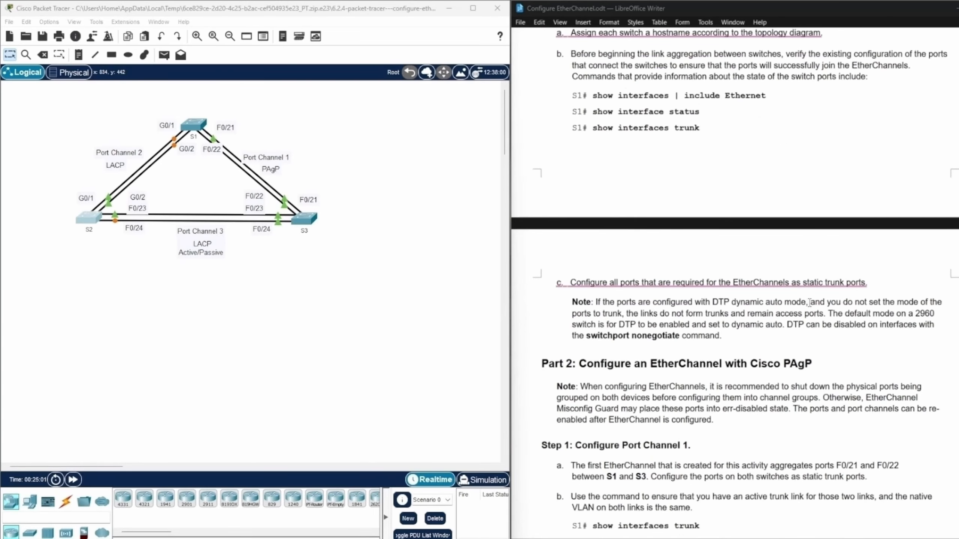
pyautogui.scroll(-2, 807, 294)
pyautogui.scroll(2, 798, 280)
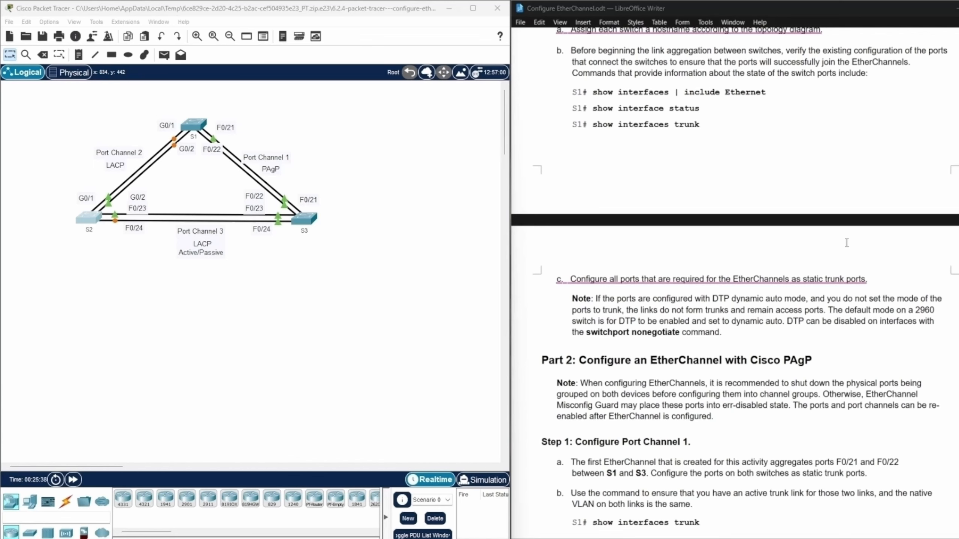
pyautogui.scroll(-1, 879, 368)
pyautogui.scroll(-5, 879, 369)
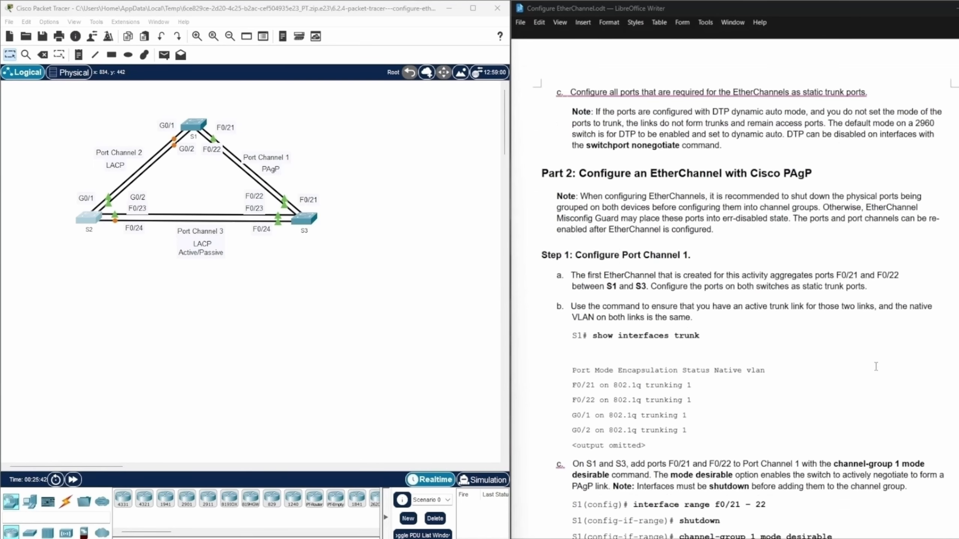
pyautogui.scroll(-3, 876, 366)
pyautogui.scroll(-1, 876, 366)
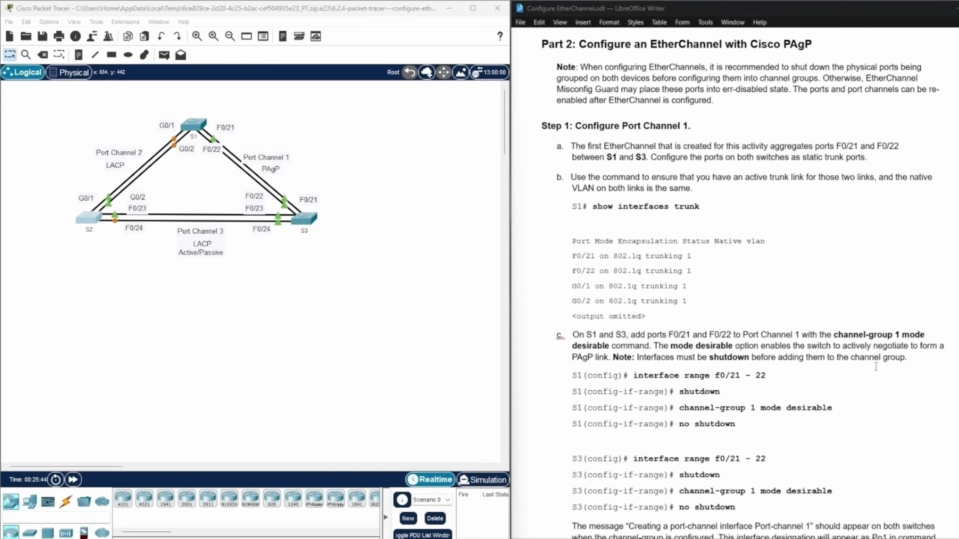
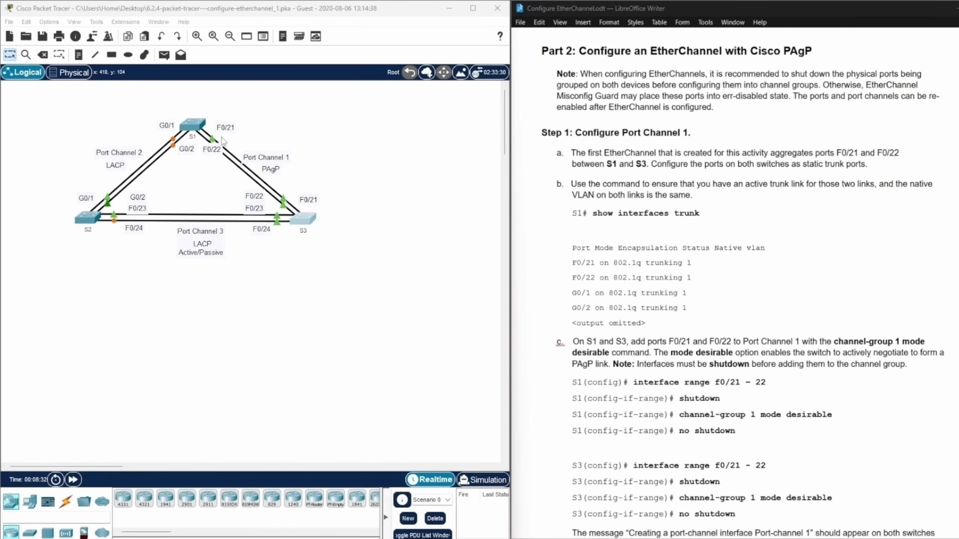
# Open the S1 command line over the topology and enter privileged EXEC mode with enable.
pyautogui.click(193, 126)
pyautogui.moveTo(492, 116); pyautogui.dragTo(241, 84)
pyautogui.click(445, 392)
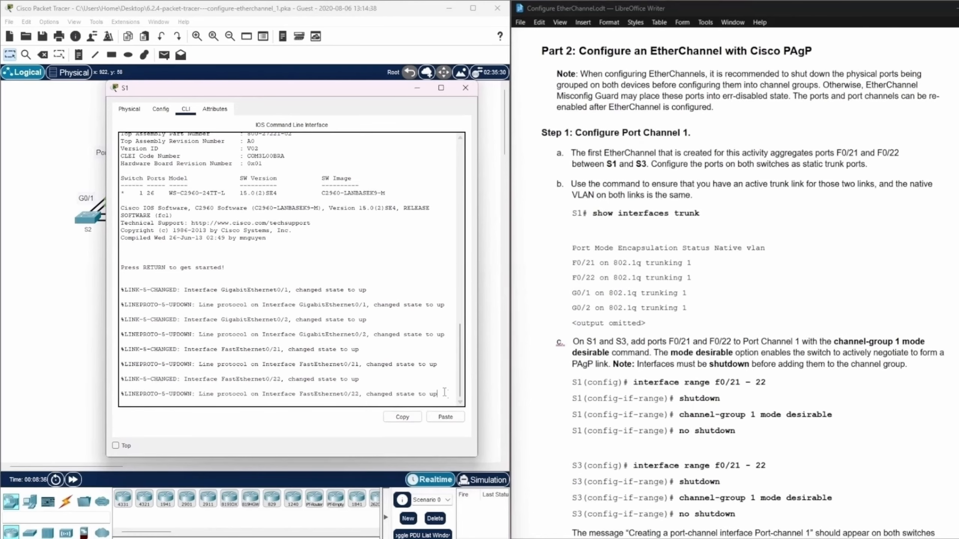
pyautogui.press('Return')
pyautogui.write('enable')
pyautogui.press('Return')
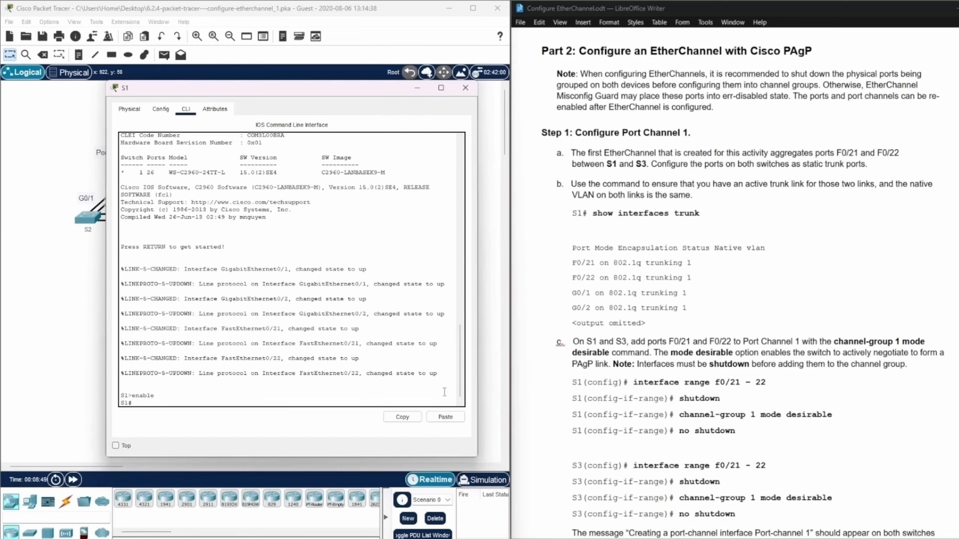
# Run show interfaces trunk on S1, check the mode, status and native VLAN of Fa0/21 and Fa0/22, and page through to the end.
pyautogui.write('show interfaces trunk')
pyautogui.press('Return')
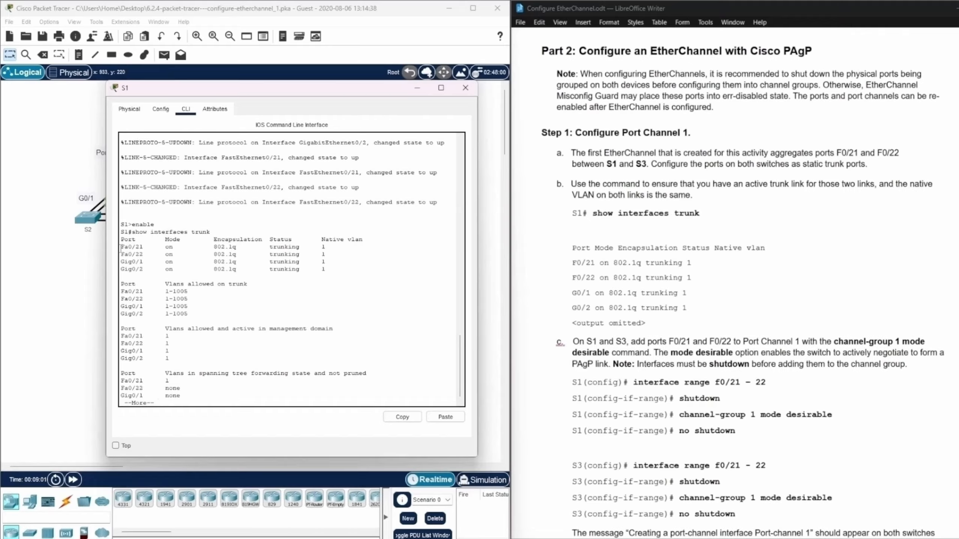
pyautogui.moveTo(121, 249); pyautogui.dragTo(335, 257)
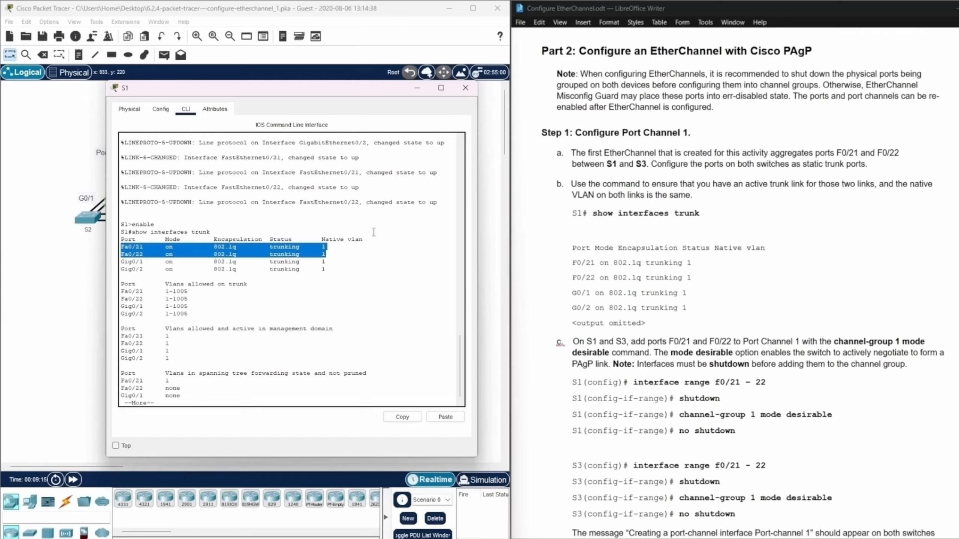
pyautogui.click(160, 402)
pyautogui.press('Return')
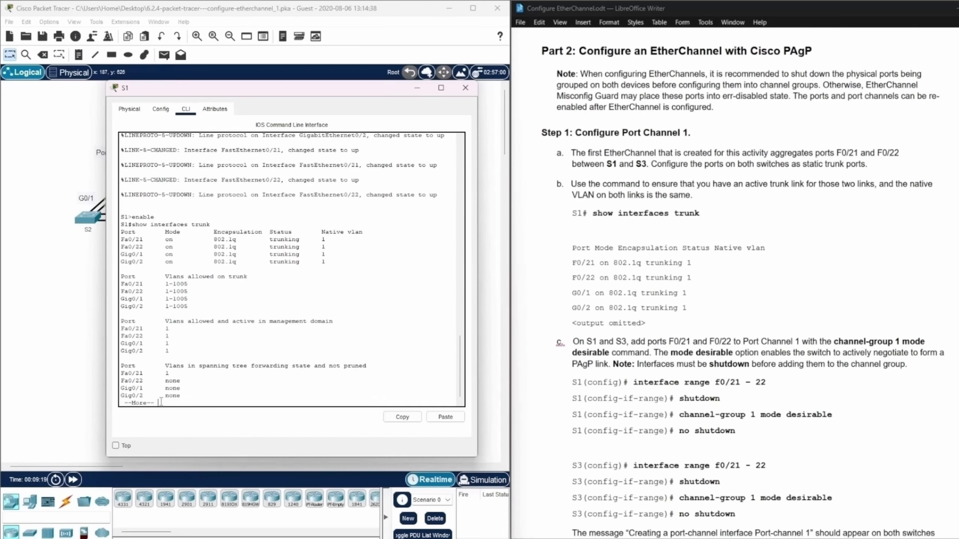
pyautogui.press('Return')
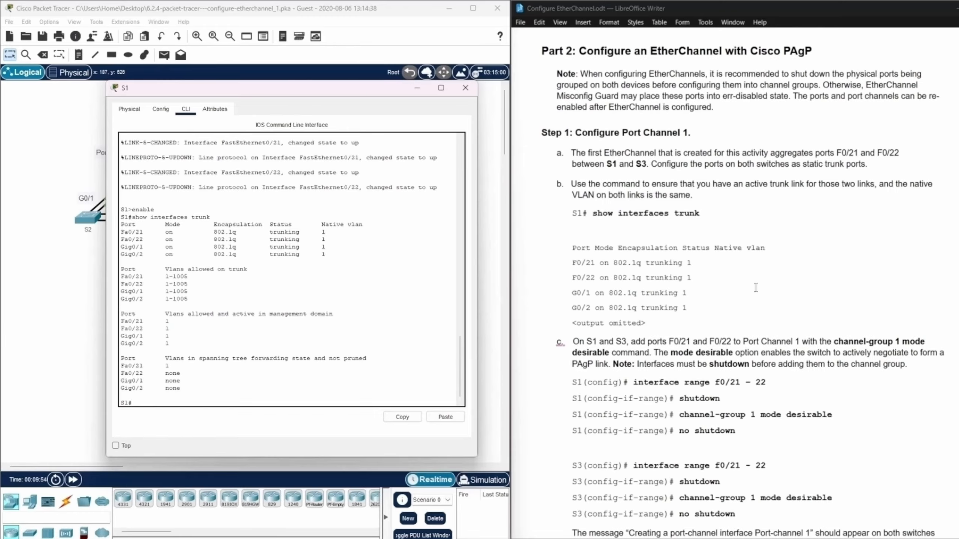
pyautogui.scroll(-1, 242, 353)
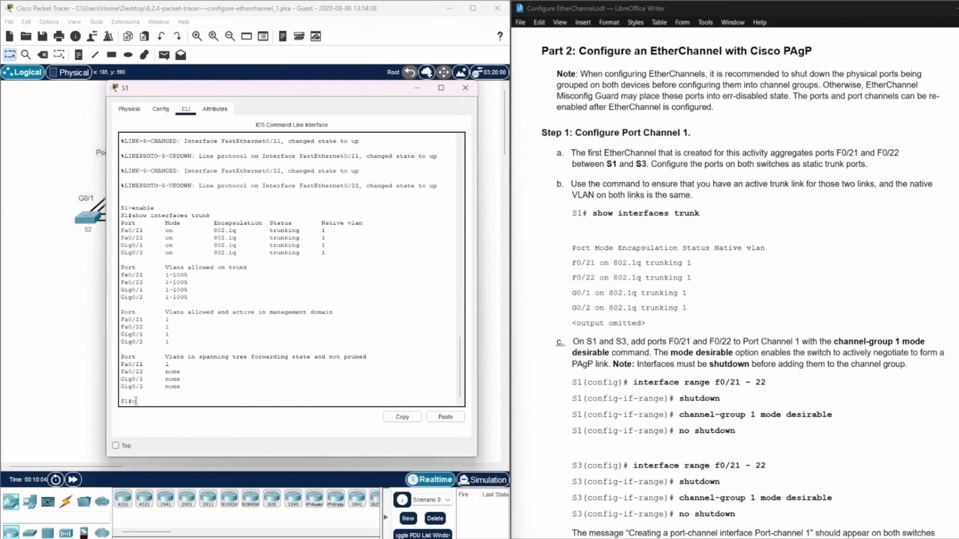
# Enter global configuration mode on S1 and select interface range f0/21-22.
pyautogui.write('config ter')
pyautogui.press('Return')
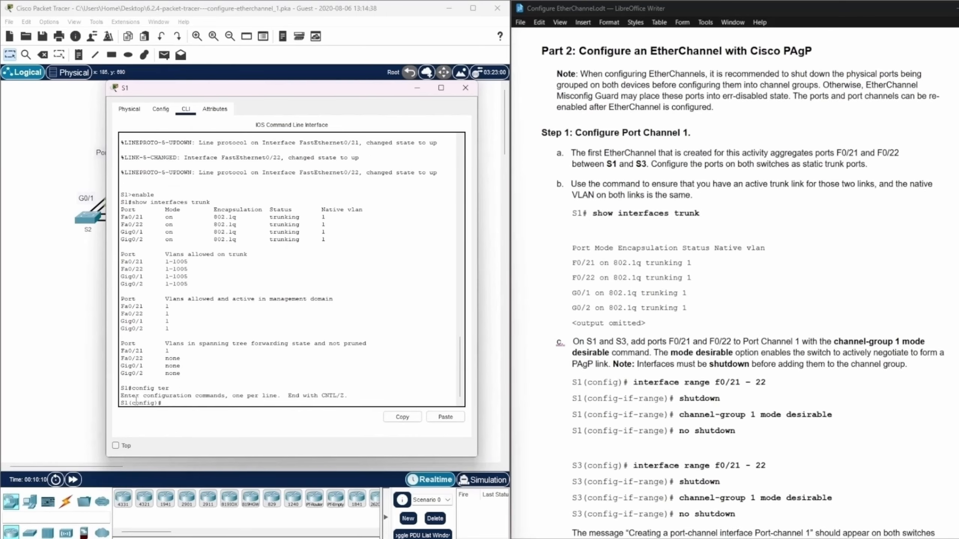
pyautogui.write('interf range f0/21-22')
pyautogui.press('Return')
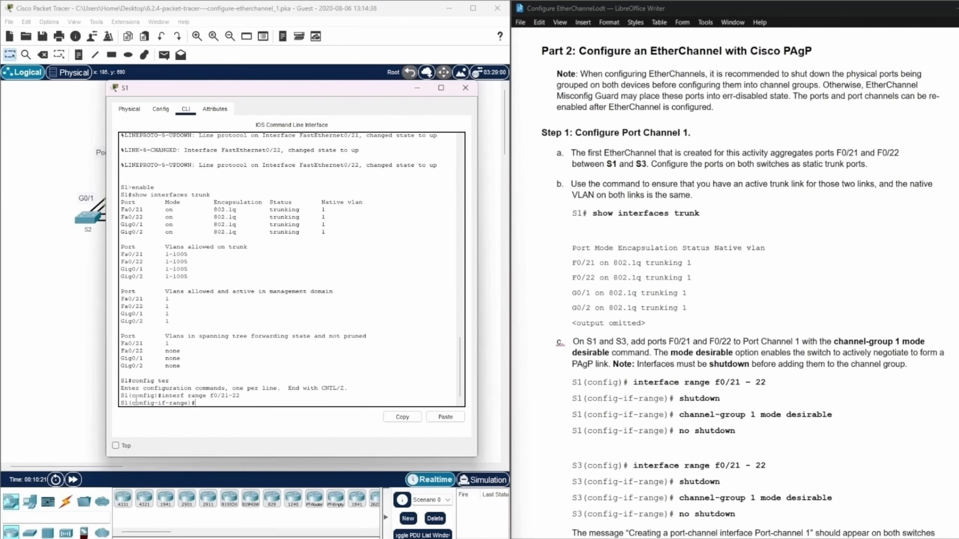
# Shut down the selected f0/21-22 interfaces on S1 and return to a clean prompt.
pyautogui.write('shutdown')
pyautogui.press('Return')
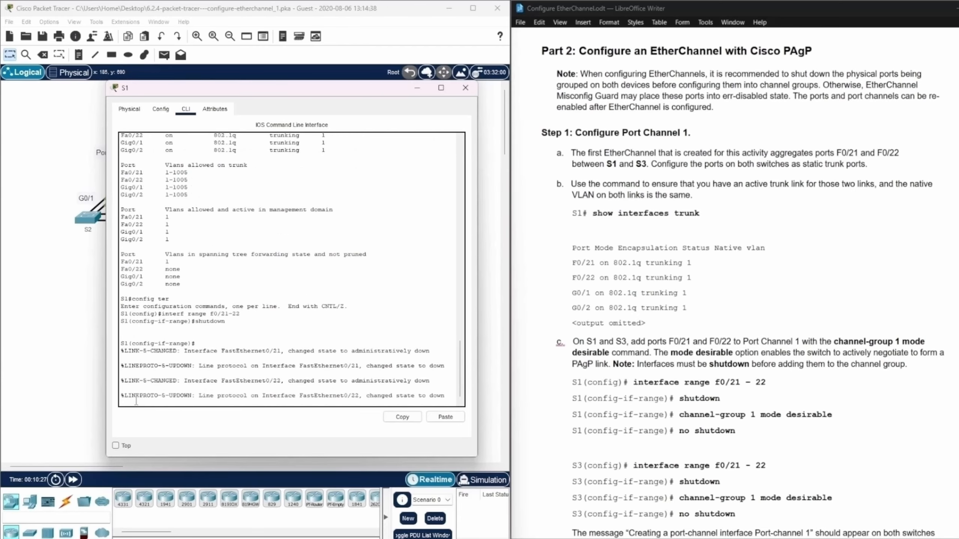
pyautogui.press('Return')
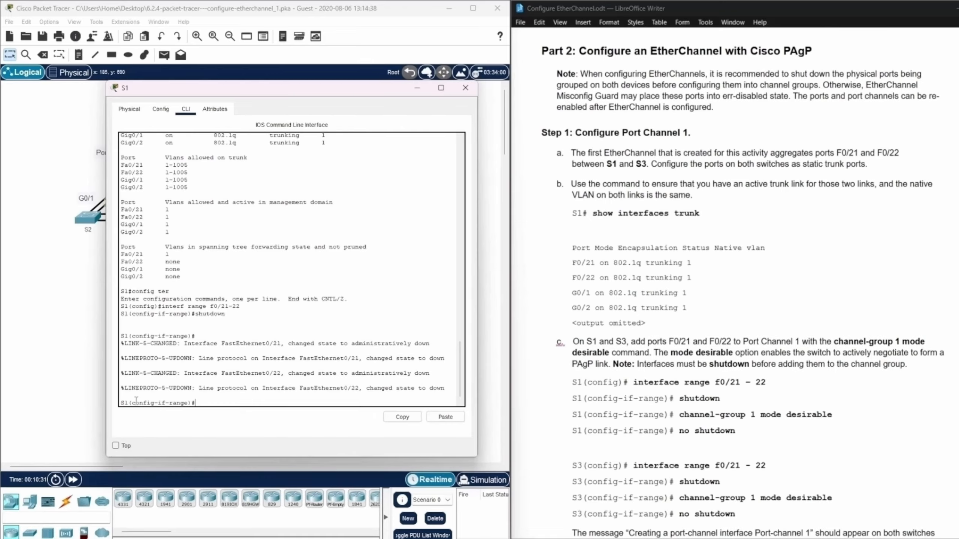
# Add S1 ports f0/21-22 to Port Channel 1 with channel-group 1 mode desirable.
pyautogui.write('channel-group 1 mode desirable')
pyautogui.press('Return')
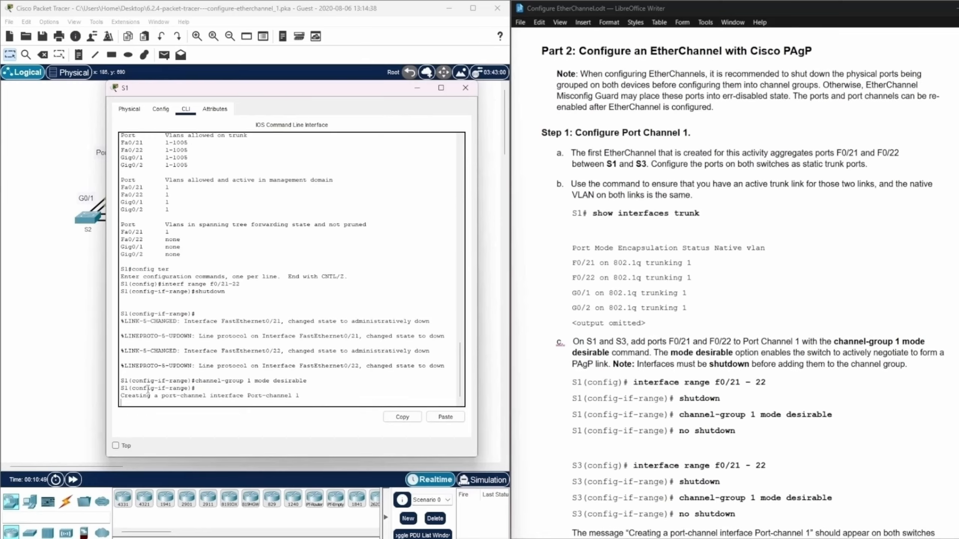
pyautogui.moveTo(121, 396); pyautogui.dragTo(204, 397)
pyautogui.click(330, 397)
pyautogui.press('Return')
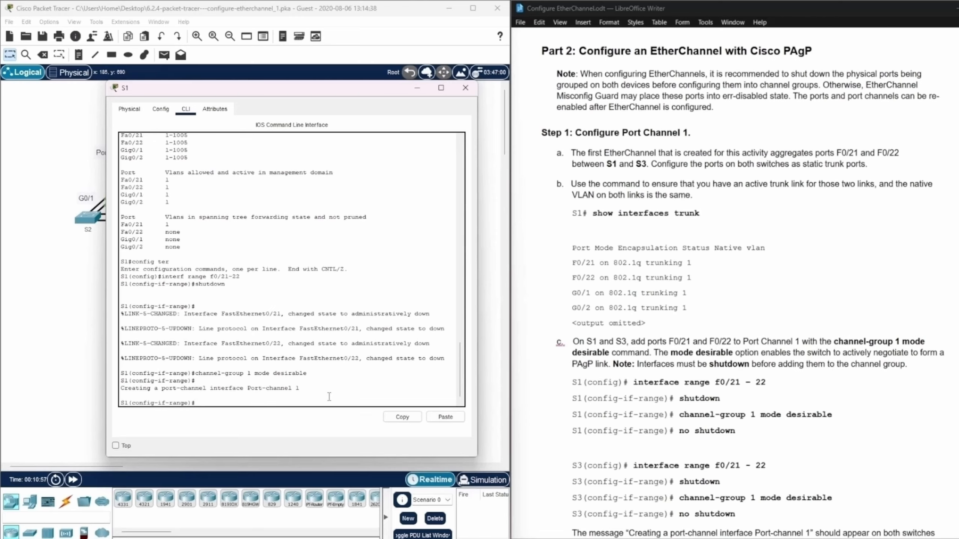
# Re-enable interfaces f0/21-22 on S1 with no shutdown and return to a clean prompt.
pyautogui.write('no shutdown')
pyautogui.press('Return')
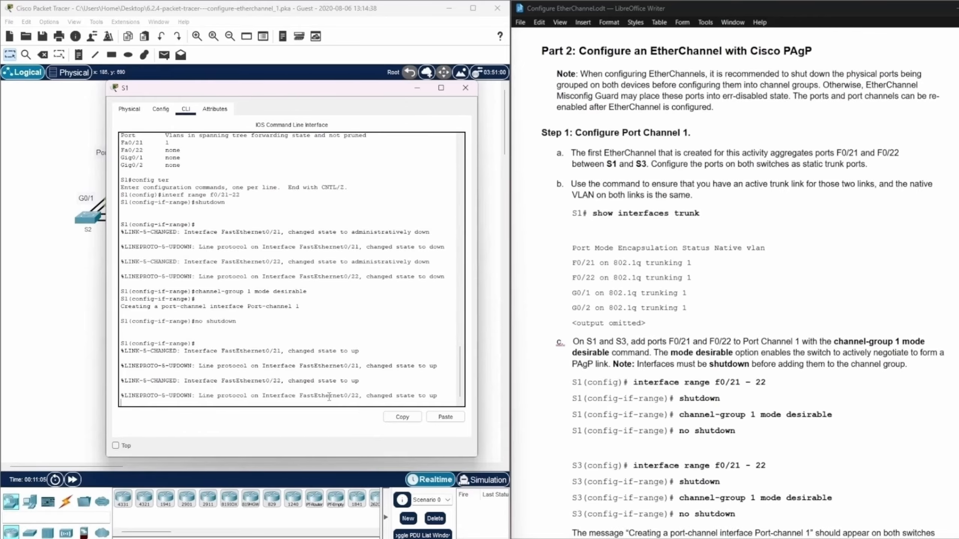
pyautogui.press('Return')
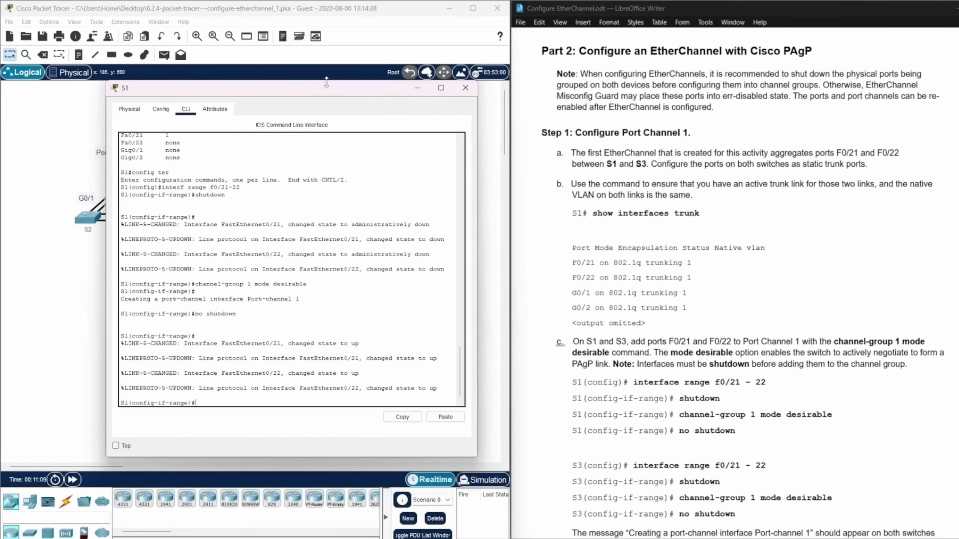
# Place the S1 window beside the topology, open the S3 command line, and review its FastEthernet0/21 and 0/22 link messages.
pyautogui.moveTo(318, 89); pyautogui.dragTo(769, 87)
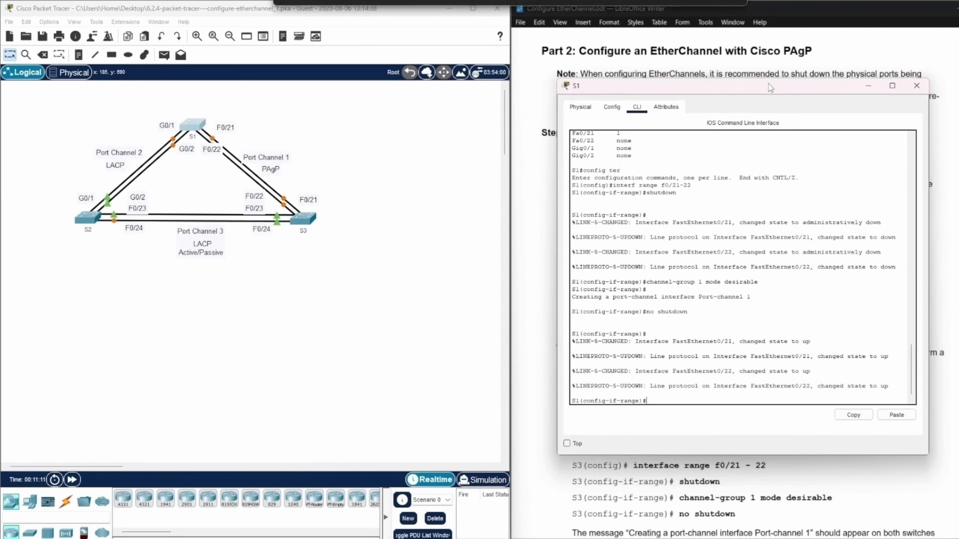
pyautogui.click(306, 216)
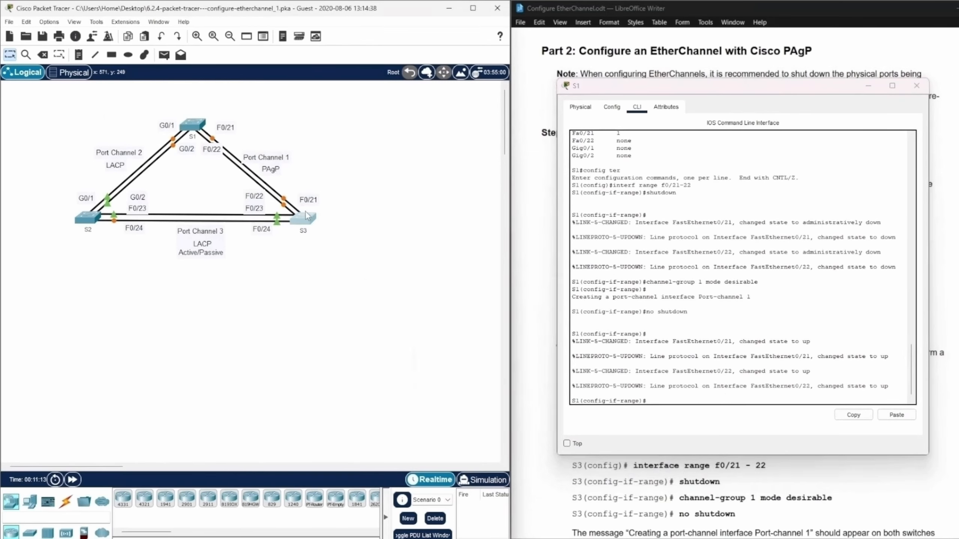
pyautogui.click(306, 216)
pyautogui.moveTo(536, 120); pyautogui.dragTo(265, 93)
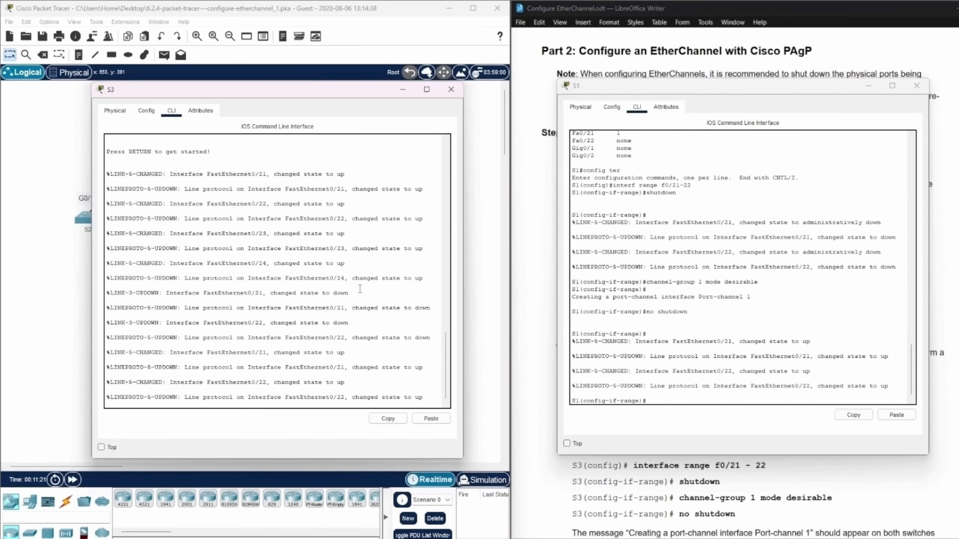
pyautogui.moveTo(353, 308); pyautogui.dragTo(433, 340)
pyautogui.click(424, 329)
pyautogui.click(426, 398)
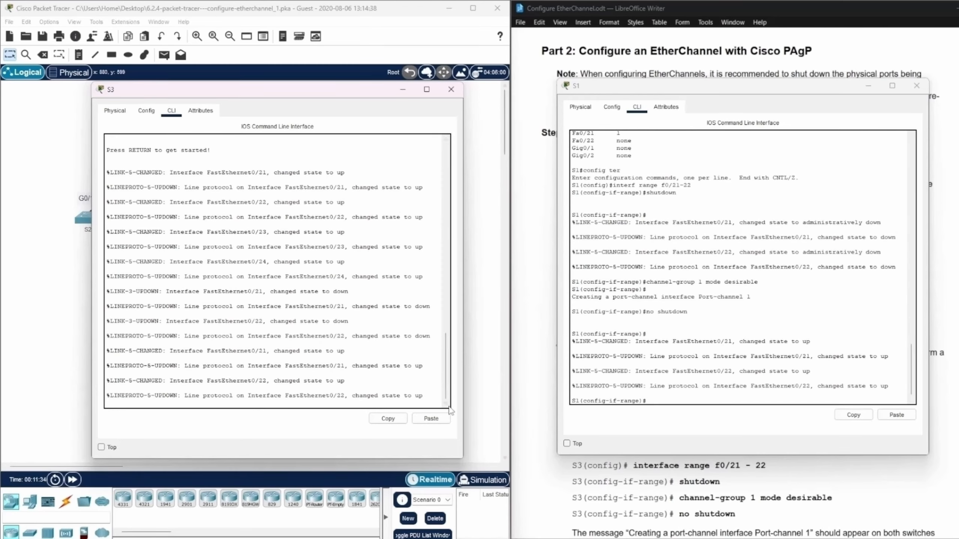
# Start the S3 console session and enter privileged EXEC and global configuration mode with enable and config ter.
pyautogui.press('Return')
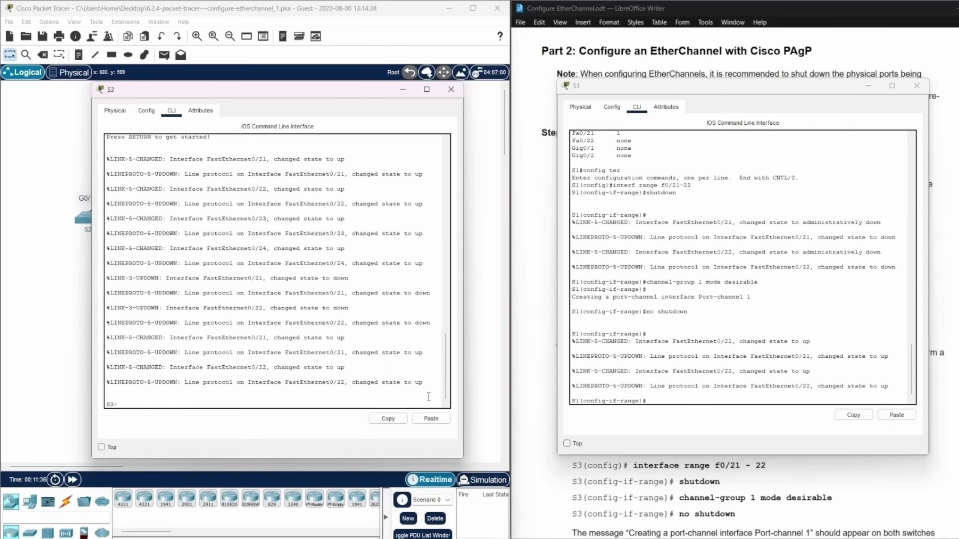
pyautogui.write('enable')
pyautogui.press('Return')
pyautogui.write('con')
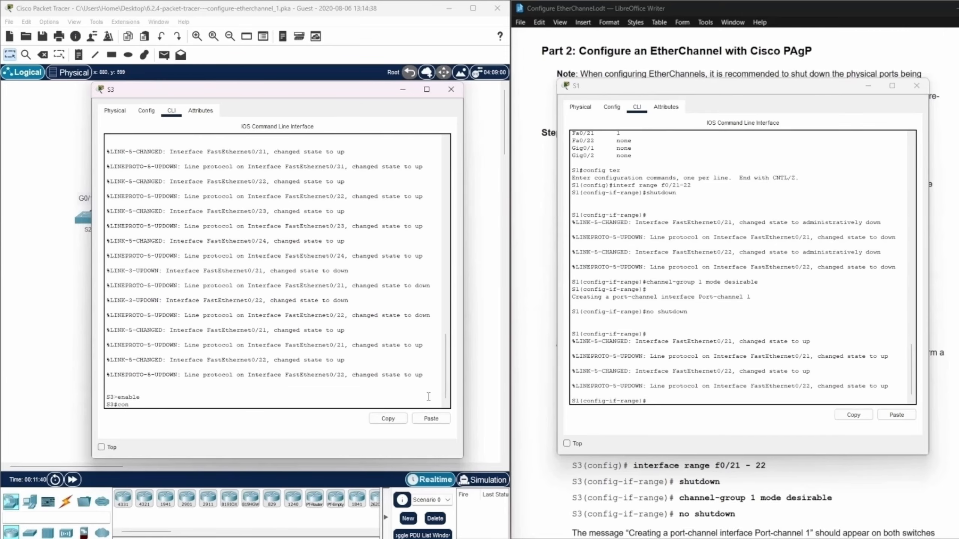
pyautogui.write('fig ter')
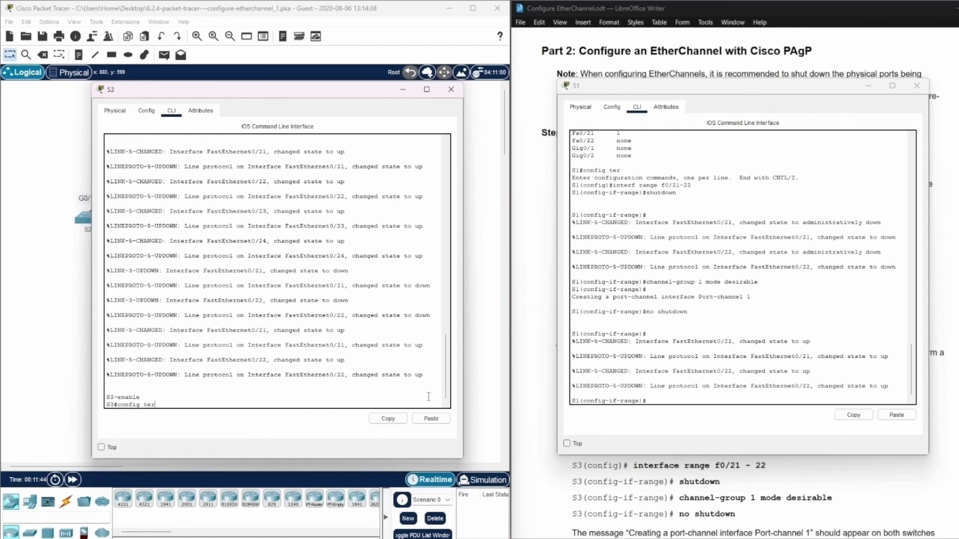
pyautogui.press('Return')
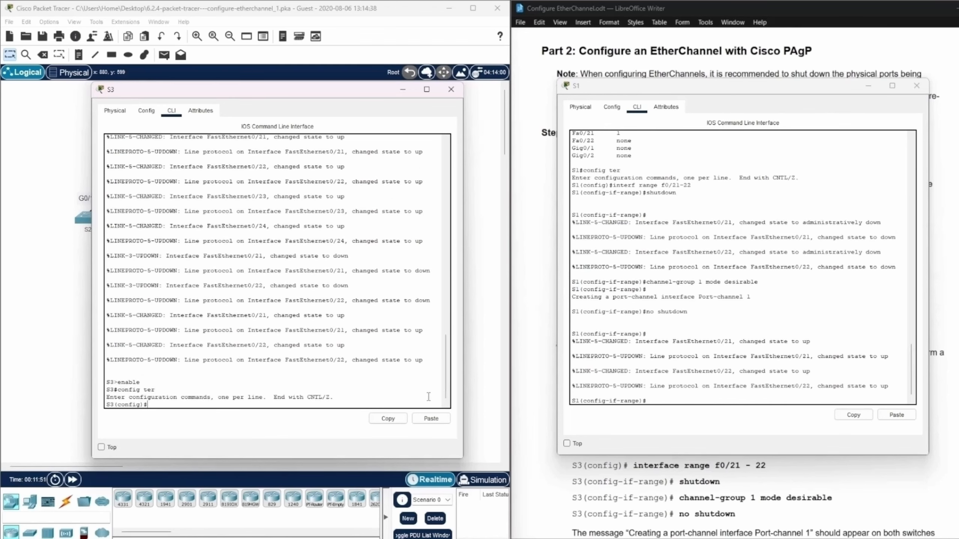
# Select interface range f0/21-22 on S3 for configuration.
pyautogui.write('interf range f0/21-2')
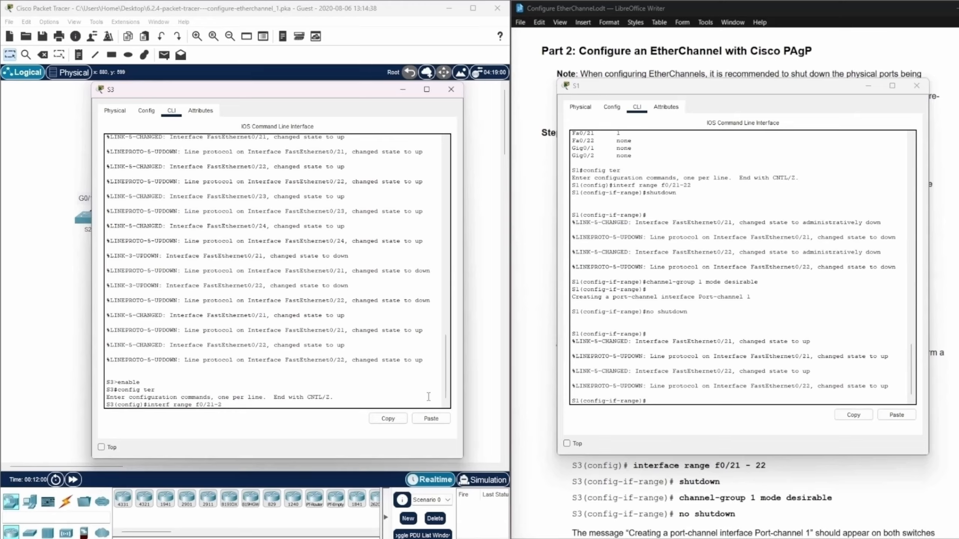
pyautogui.write('2')
pyautogui.press('Return')
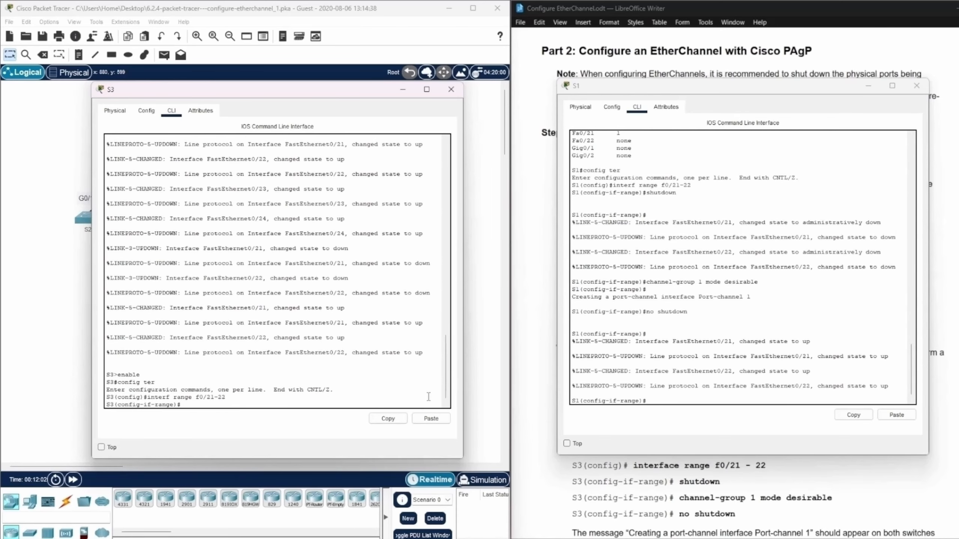
# Shut down interfaces f0/21-22 on S3 and check the resulting link messages in the S1 window.
pyautogui.write('shutdown')
pyautogui.press('Return')
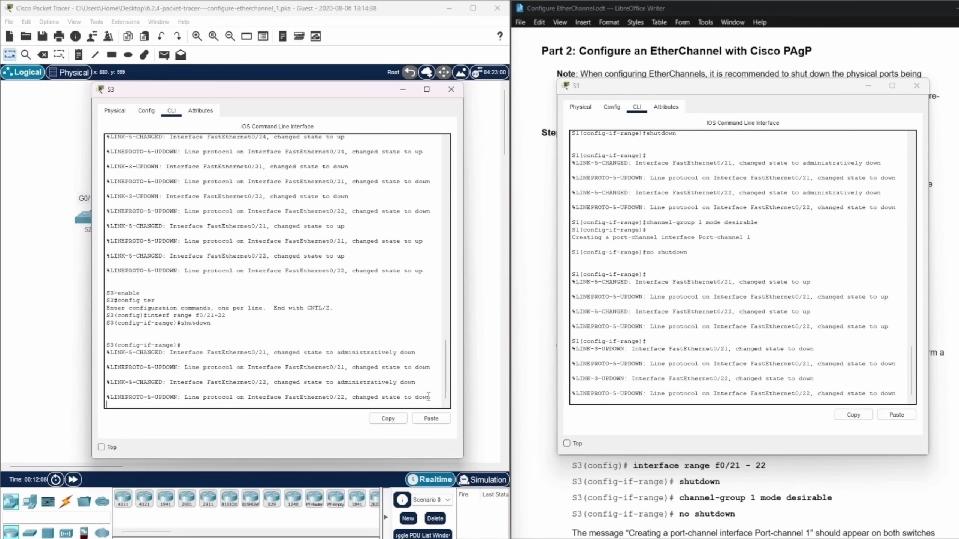
pyautogui.press('Return')
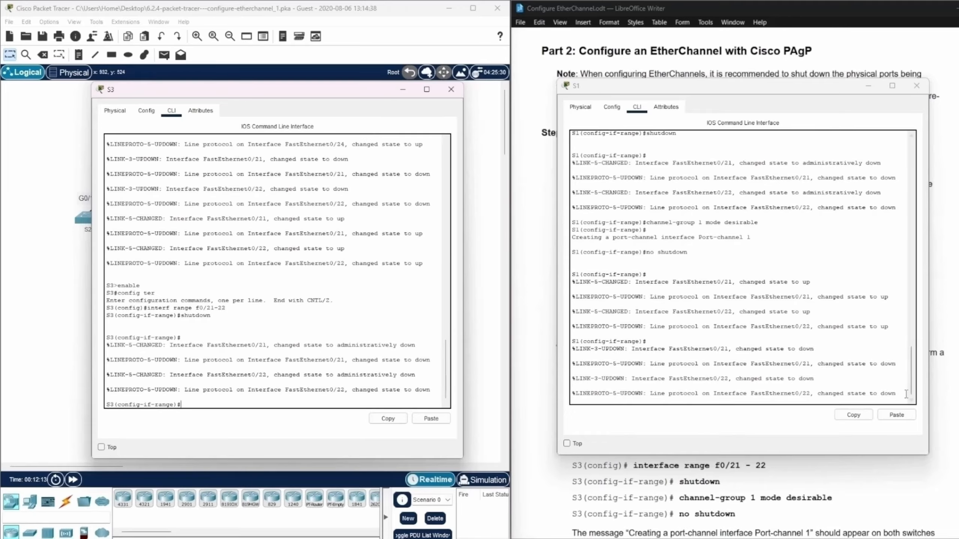
pyautogui.moveTo(906, 395); pyautogui.dragTo(572, 349)
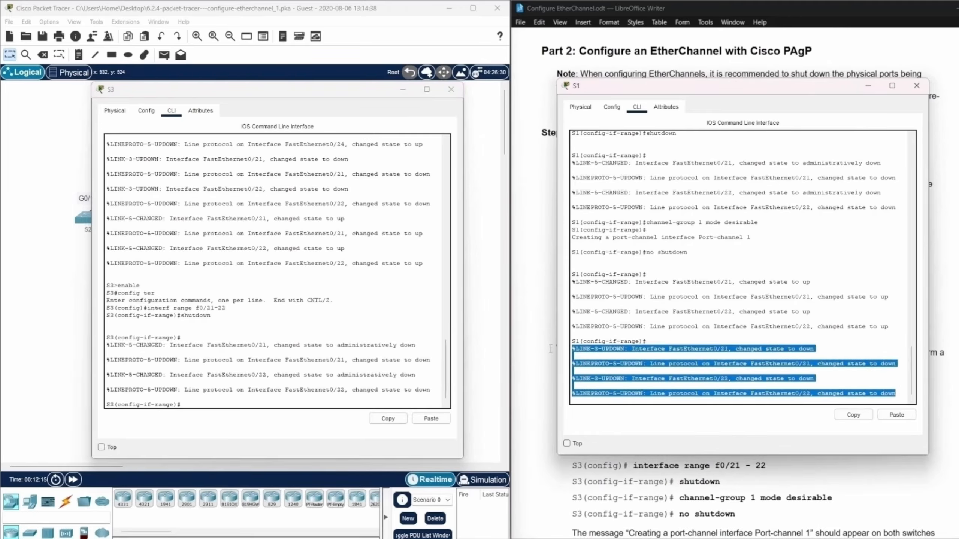
pyautogui.click(817, 253)
# Add S3 ports f0/21-22 to Port Channel 1 with channel-group 1 mode desirable.
pyautogui.click(203, 403)
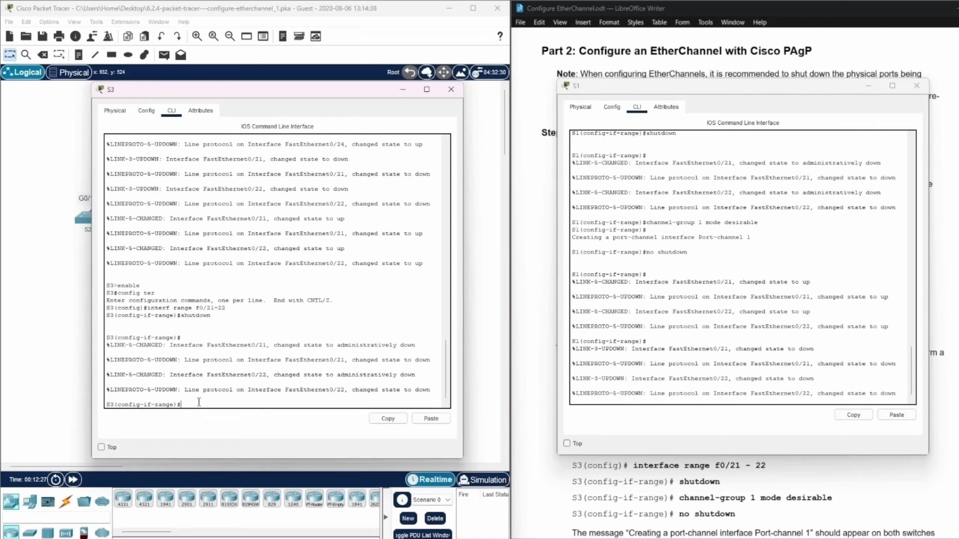
pyautogui.write('channel-group')
pyautogui.write('1 mode desirable')
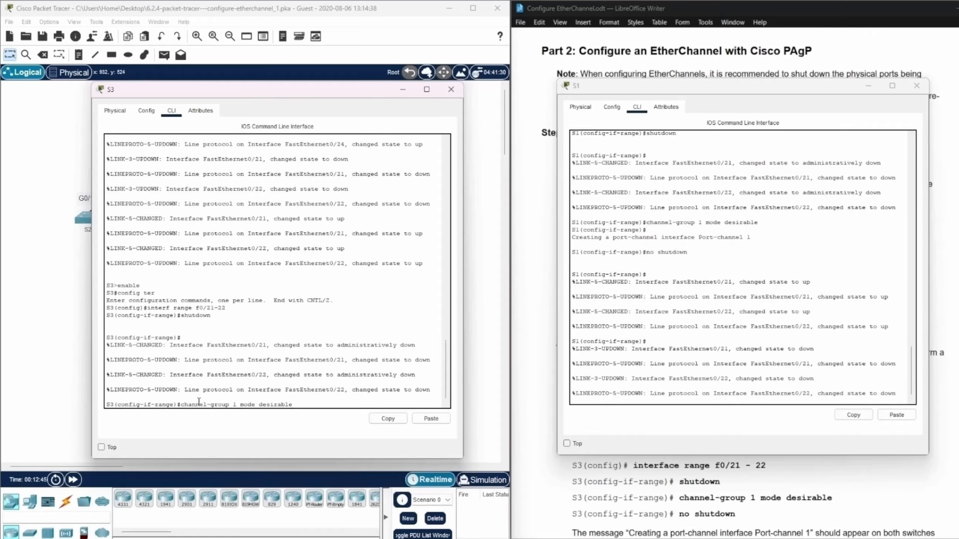
pyautogui.press('Return')
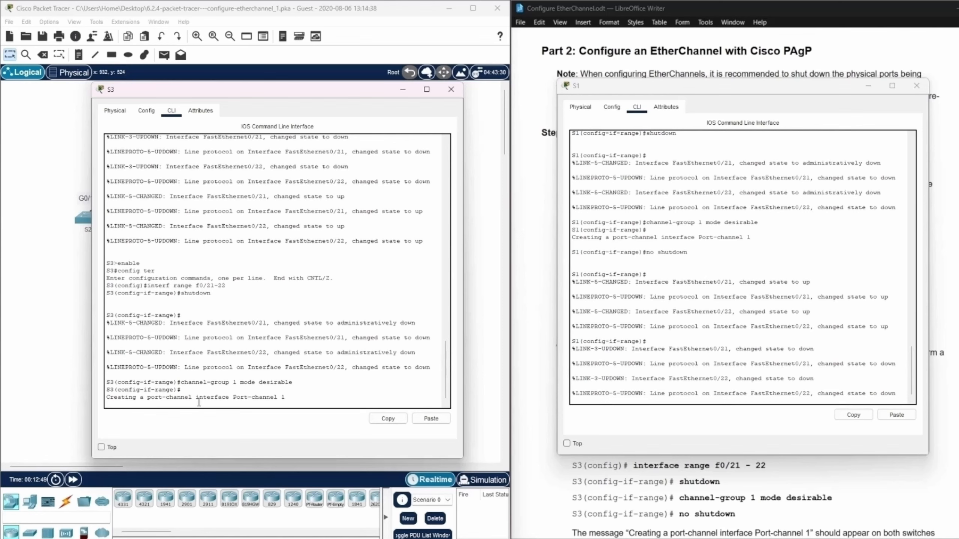
pyautogui.press('Return')
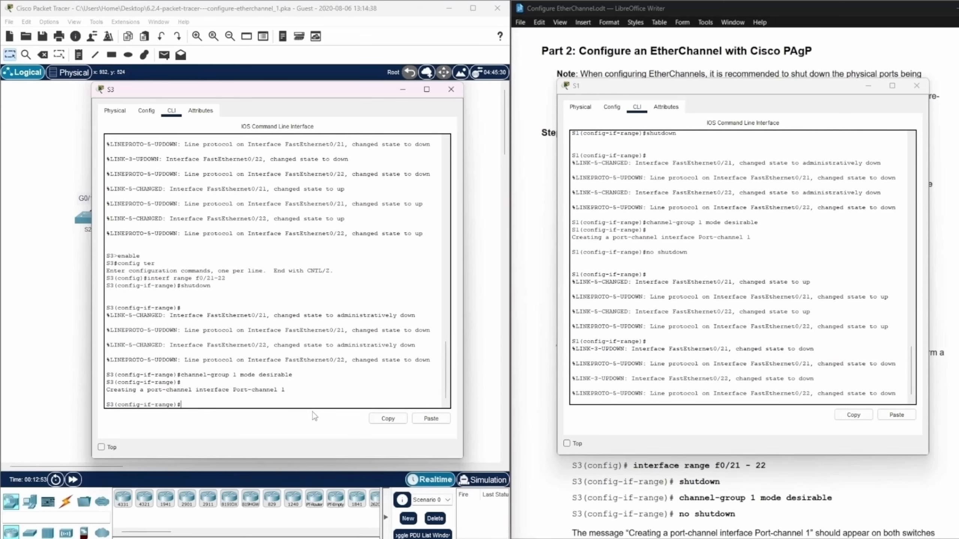
# Re-enable interfaces f0/21-22 on S3 with no shutdown.
pyautogui.write('no shutdown')
pyautogui.press('Return')
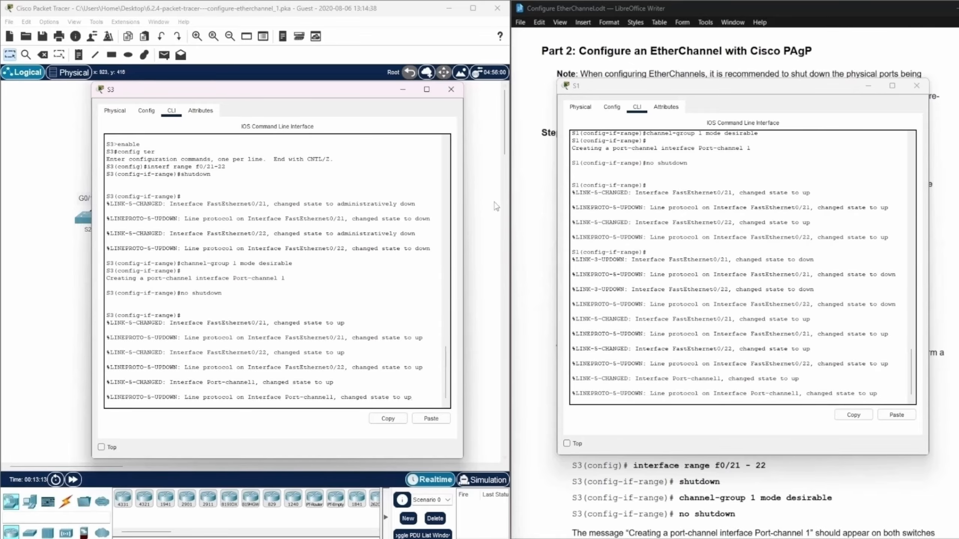
# Minimize the S3 window and place the S1 window over the topology, clear of the lab instructions.
pyautogui.click(403, 89)
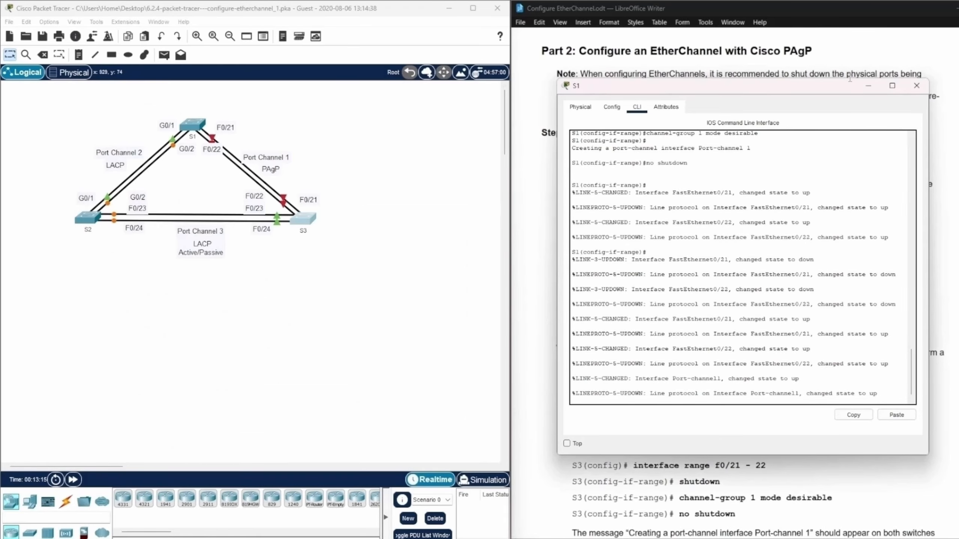
pyautogui.moveTo(845, 88); pyautogui.dragTo(387, 74)
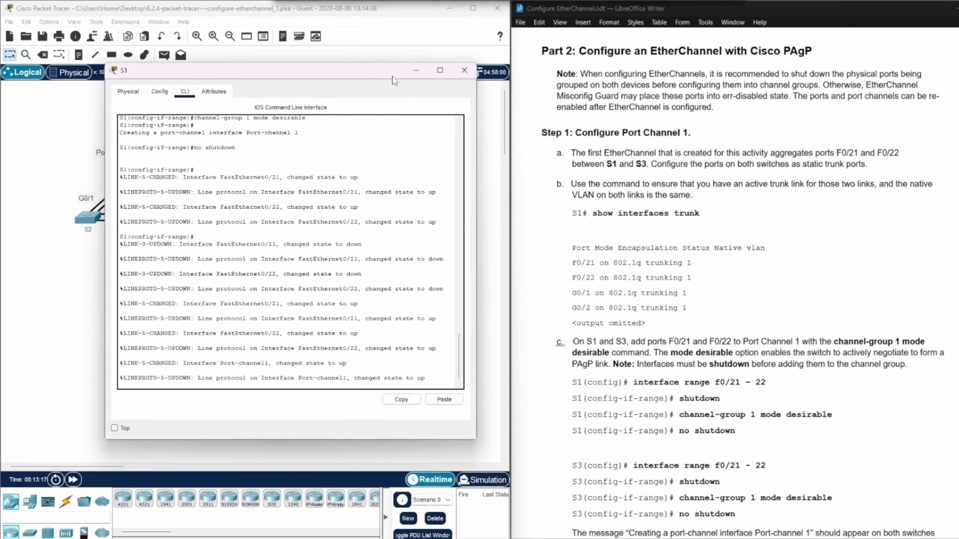
# Minimize the S1 window and read the lab instructions on trunking and verifying Port Channel 1.
pyautogui.click(411, 71)
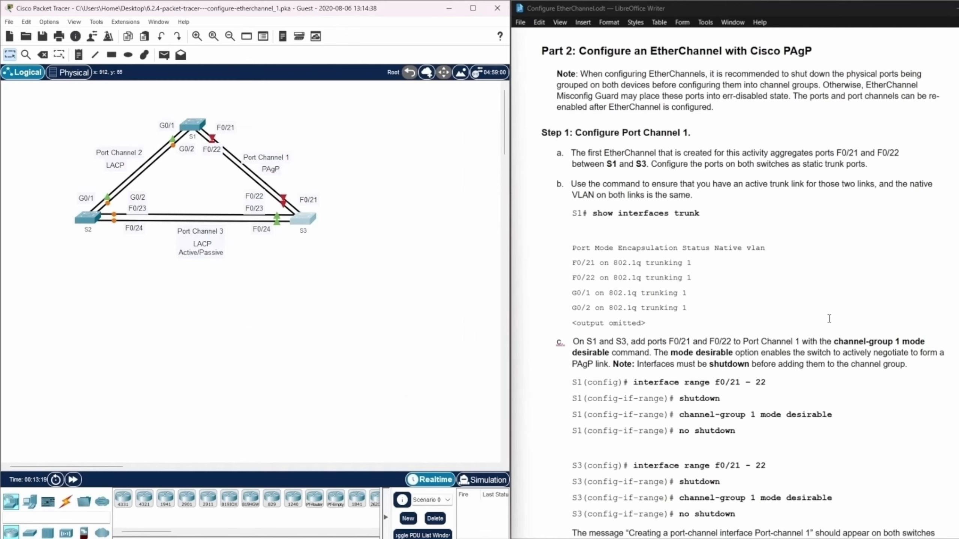
pyautogui.scroll(-3, 829, 318)
pyautogui.scroll(1, 828, 318)
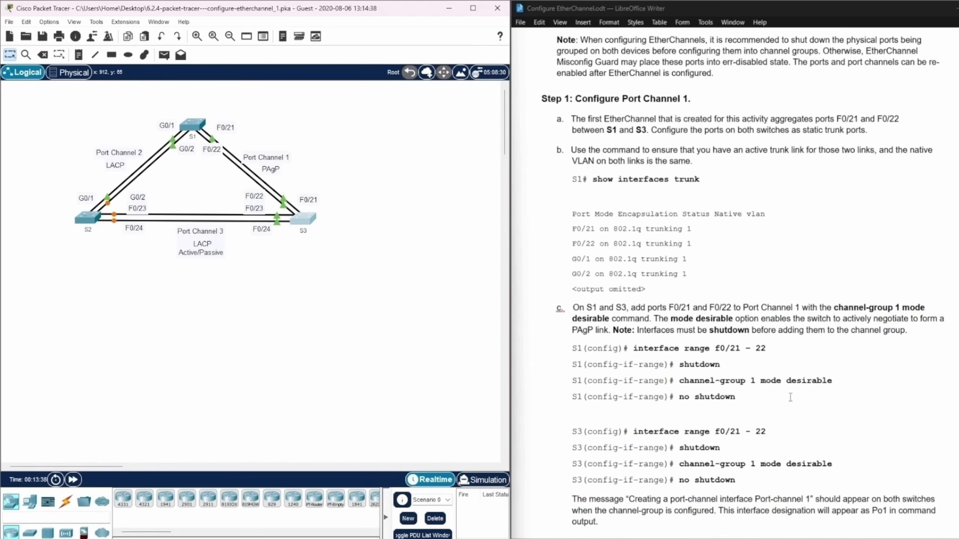
pyautogui.scroll(-5, 789, 397)
pyautogui.scroll(-2, 789, 398)
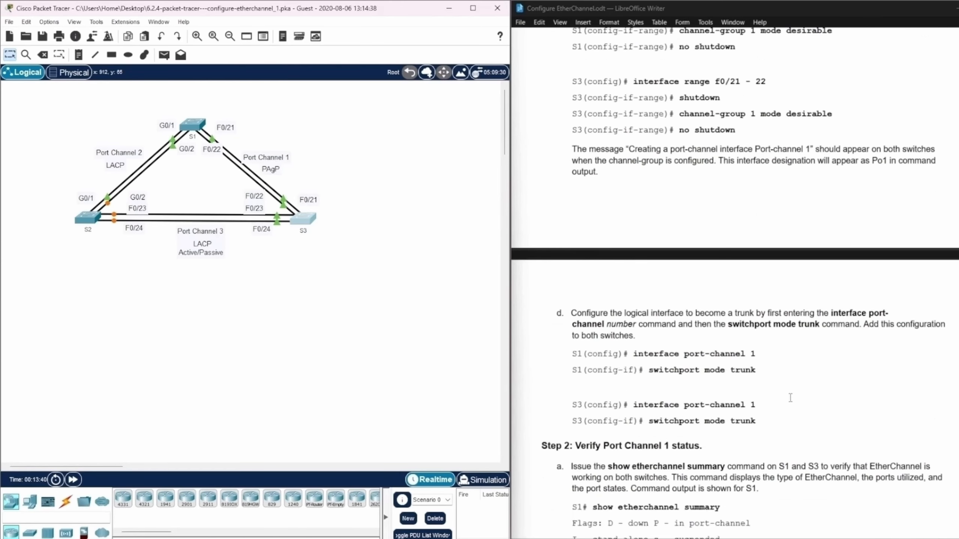
pyautogui.scroll(-3, 790, 398)
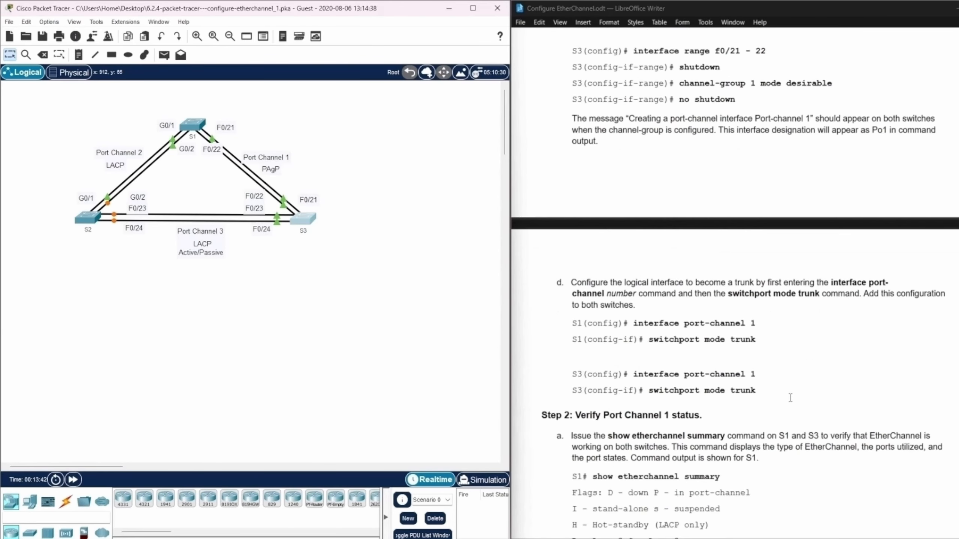
pyautogui.scroll(-3, 807, 396)
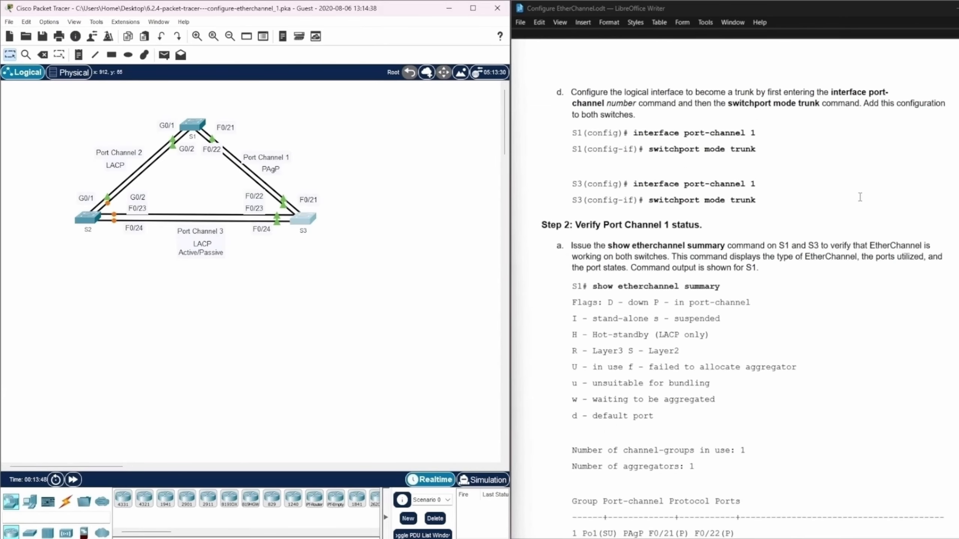
pyautogui.scroll(-1, 847, 189)
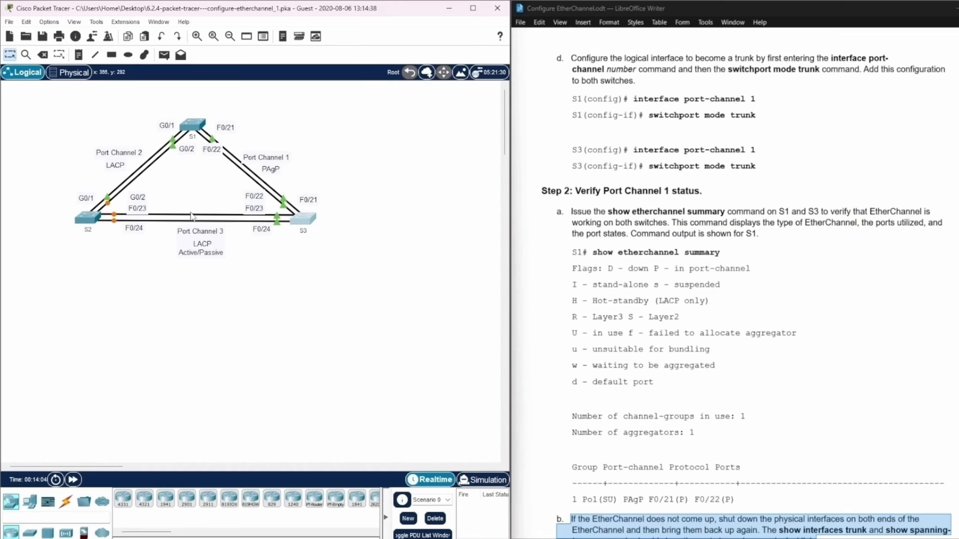
# Reopen the S1 console, exit interface-range mode and enter configuration of interface port-channel 1.
pyautogui.click(204, 122)
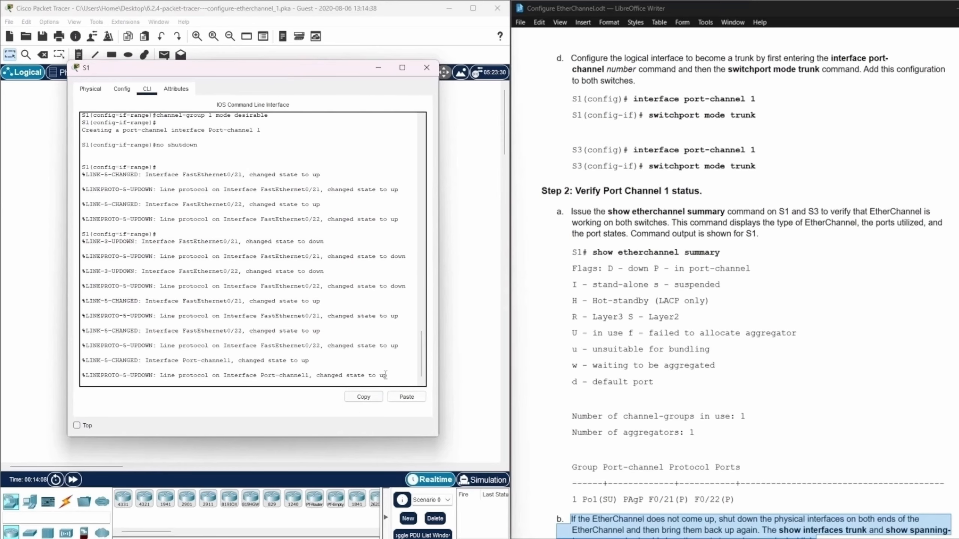
pyautogui.press('Return')
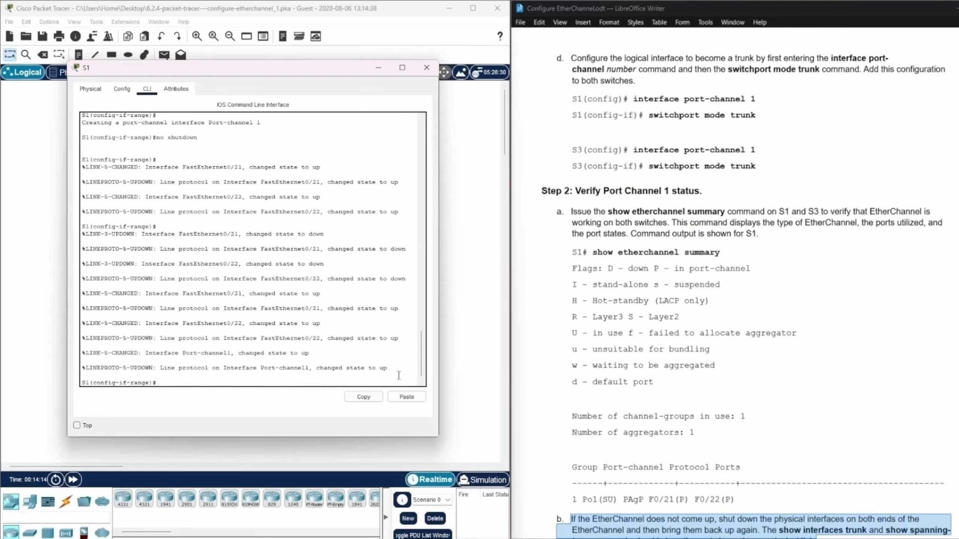
pyautogui.write('exit')
pyautogui.press('Return')
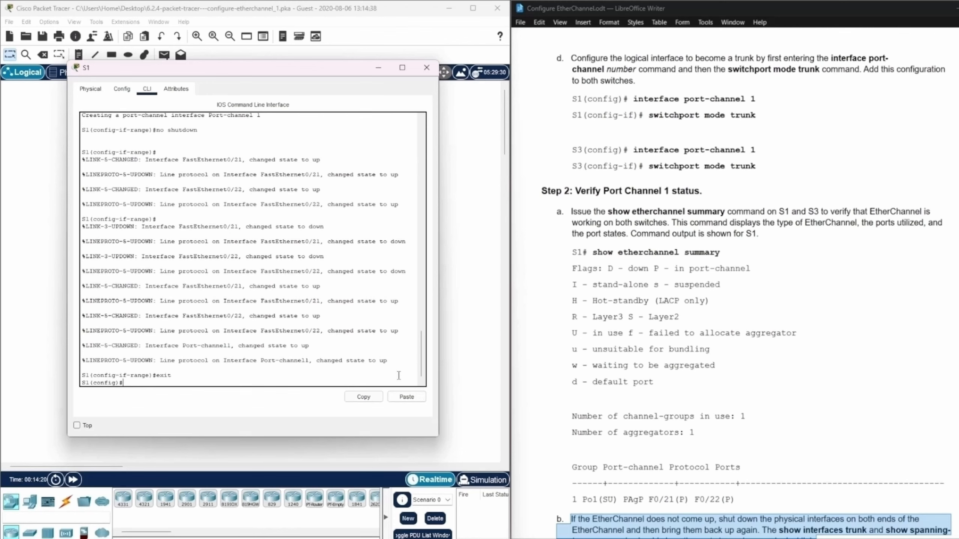
pyautogui.write('interf port-channel 1')
pyautogui.press('Return')
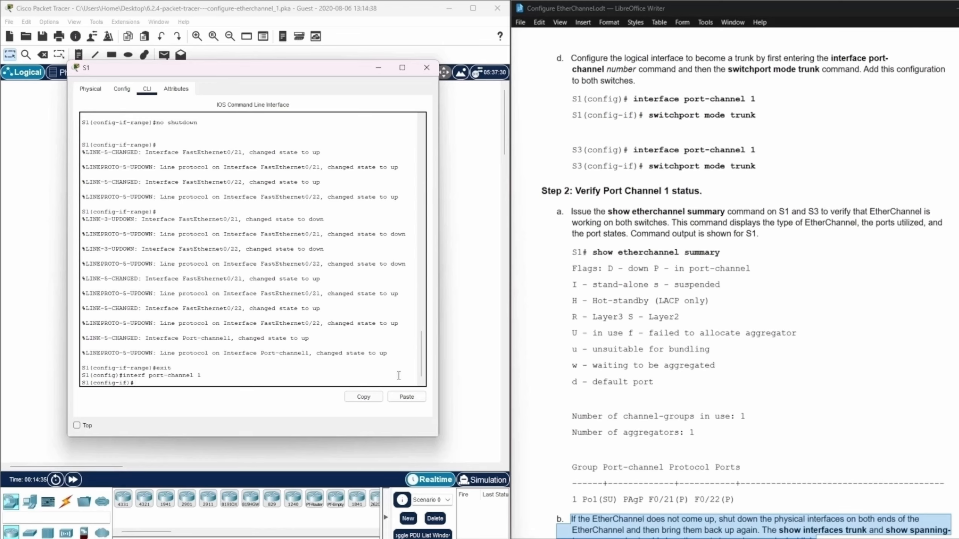
# Set port-channel 1 on S1 to switchport mode trunk and minimize the S1 window.
pyautogui.write('switchport mode trunk')
pyautogui.press('Return')
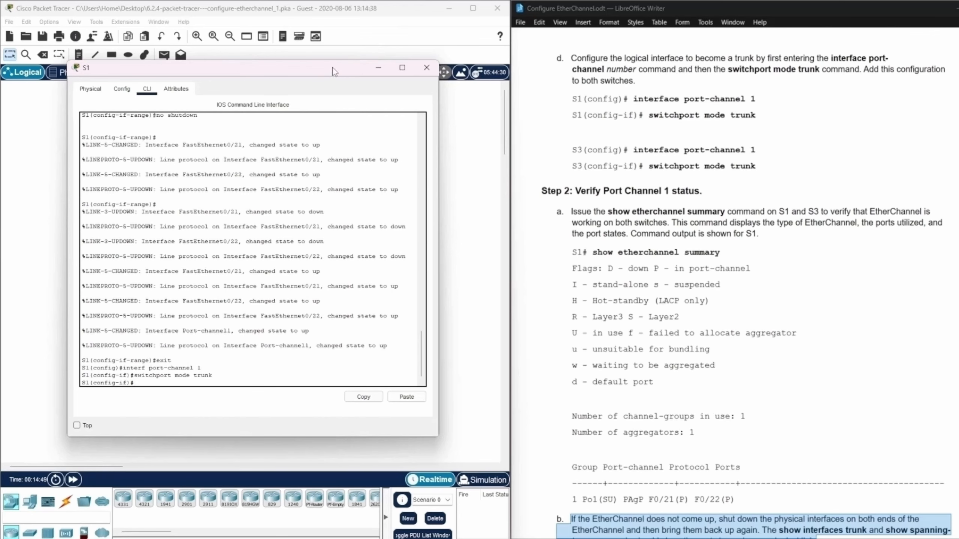
pyautogui.click(374, 68)
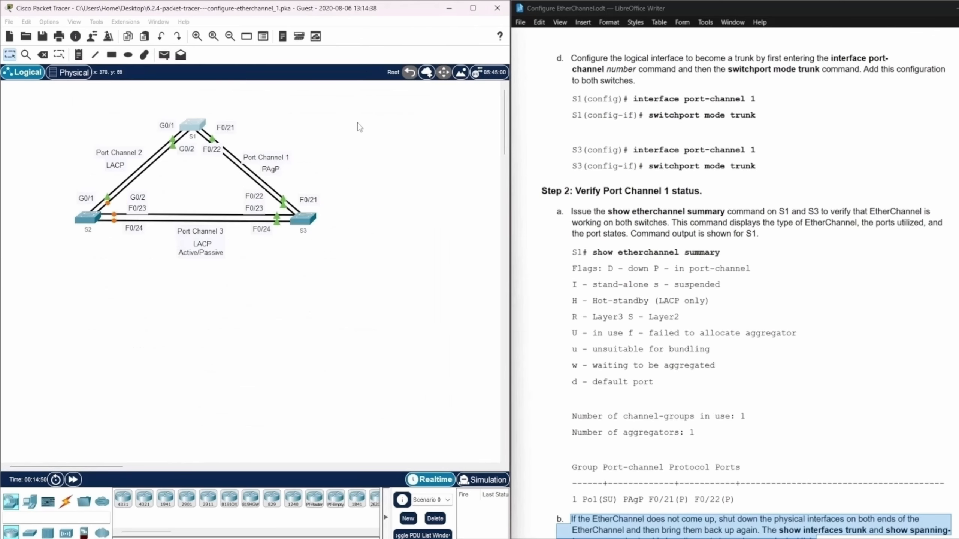
# Open the S3 console, exit interface-range mode and enter configuration of interface port-channel 1.
pyautogui.click(304, 222)
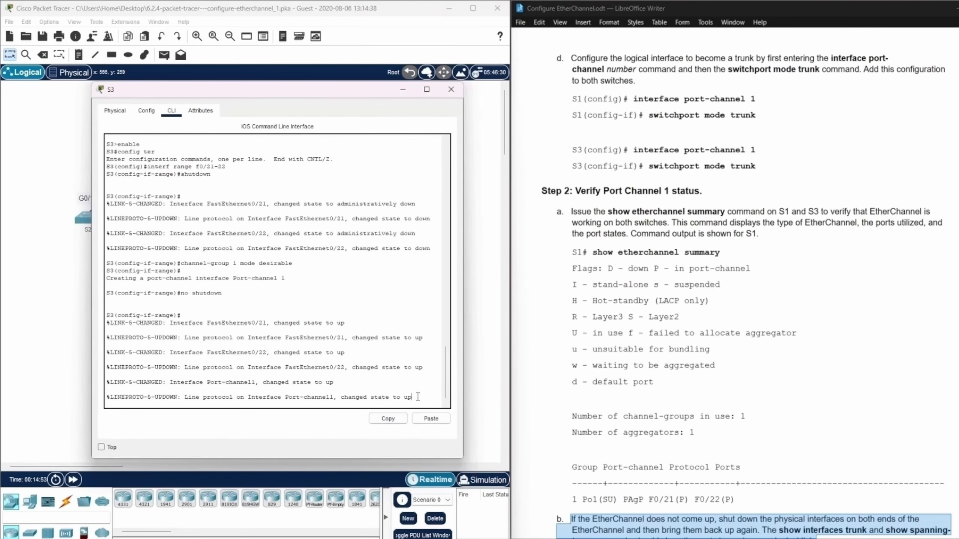
pyautogui.press('Return')
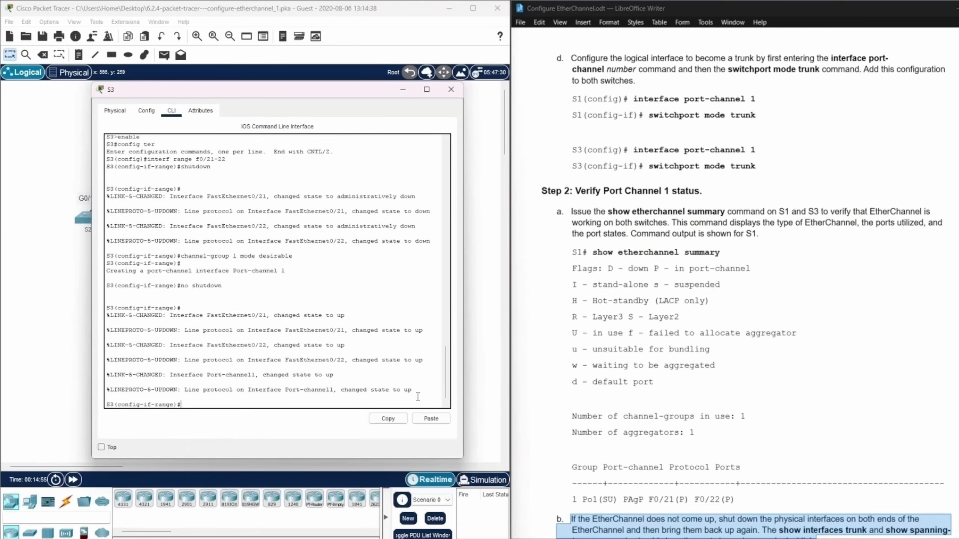
pyautogui.write('exit')
pyautogui.press('Return')
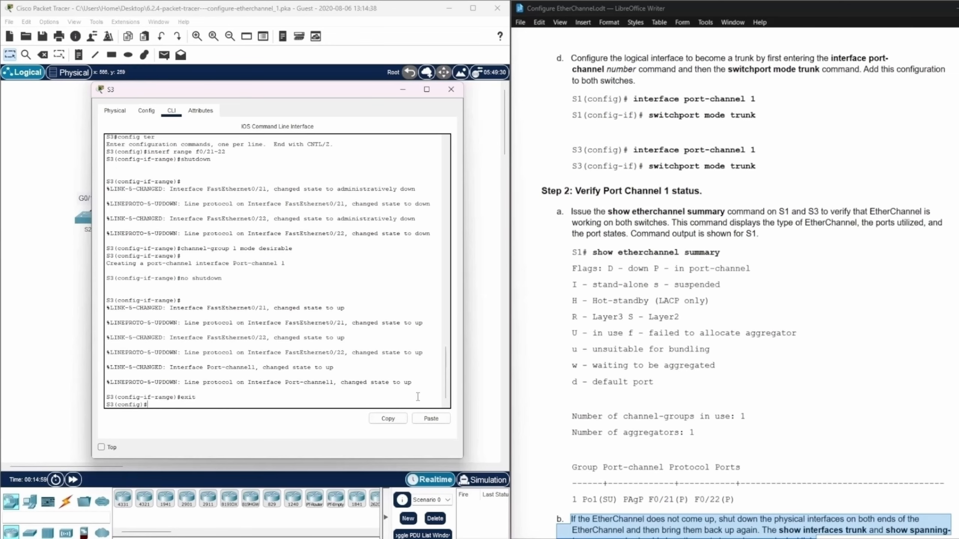
pyautogui.write('interface port-channel 1')
pyautogui.press('Return')
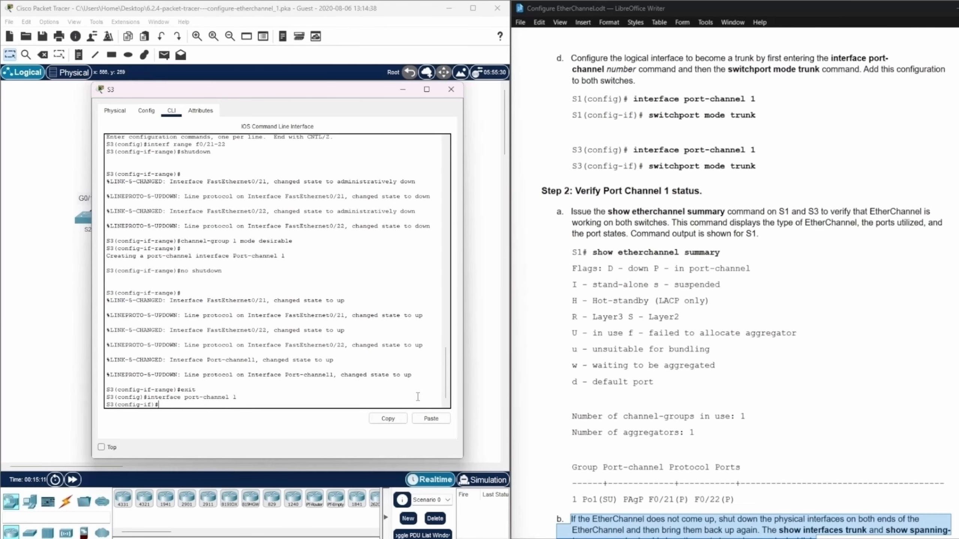
# Set port-channel 1 on S3 to switchport mode trunk.
pyautogui.write('switchport mode trunk')
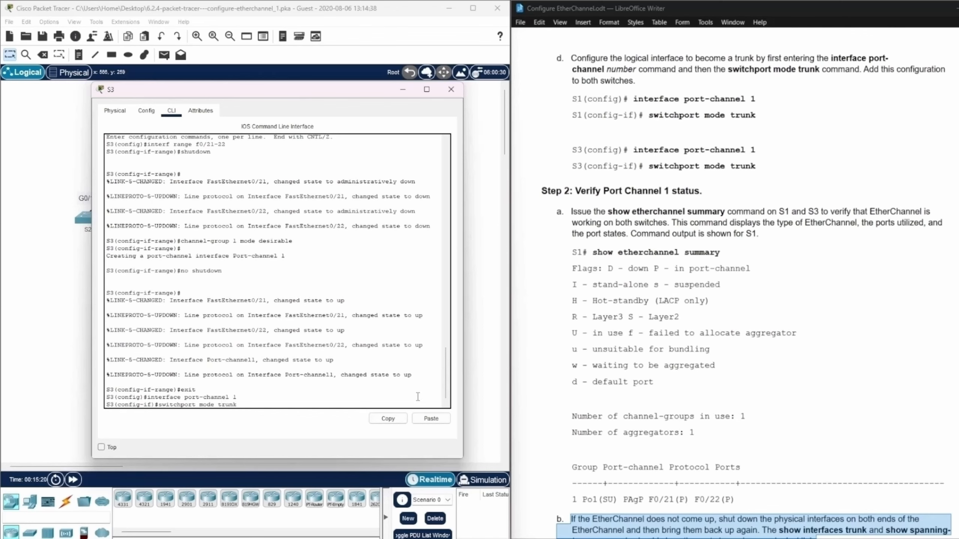
pyautogui.press('Return')
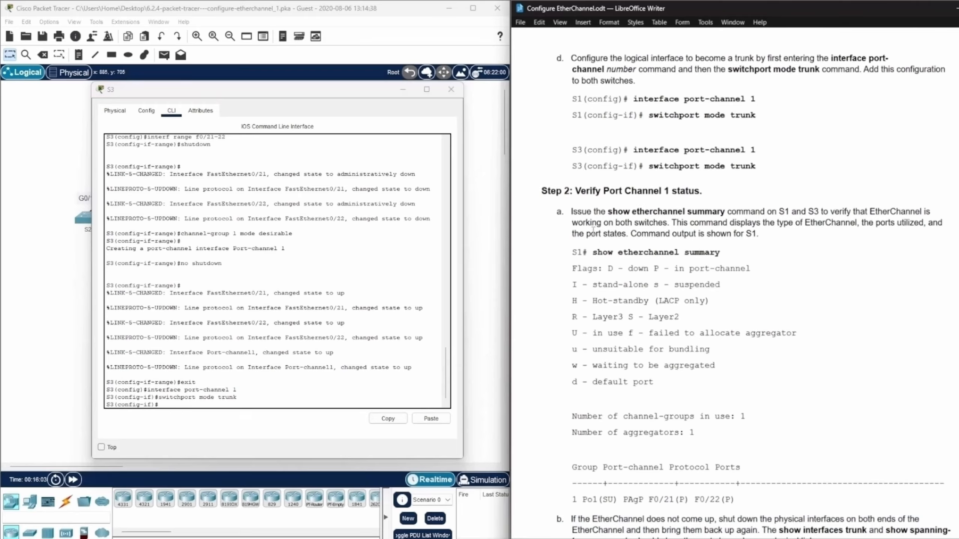
# Close the S3 window, return S1 to privileged EXEC mode and run show etherchannel summary.
pyautogui.moveTo(568, 253); pyautogui.dragTo(854, 499)
pyautogui.click(451, 89)
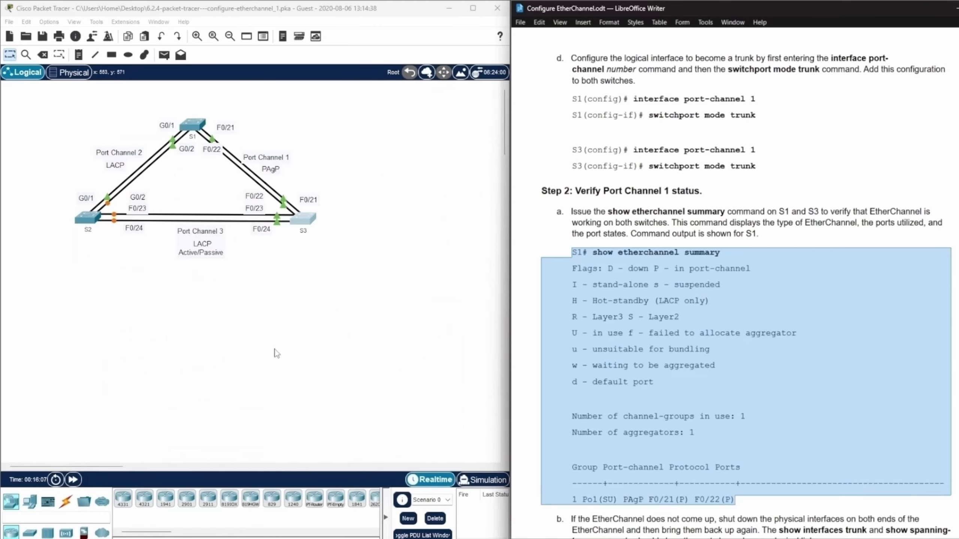
pyautogui.click(189, 113)
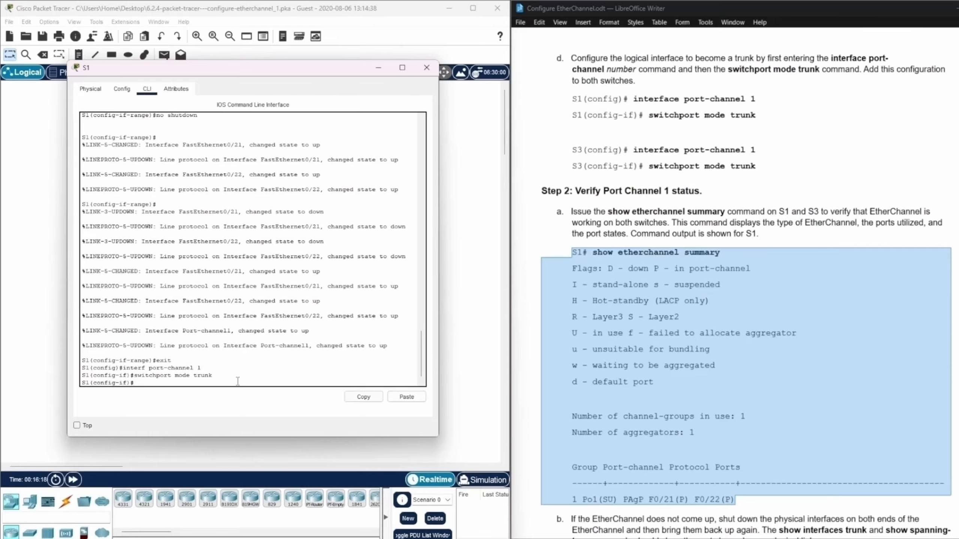
pyautogui.hotkey('ctrl', 'z')
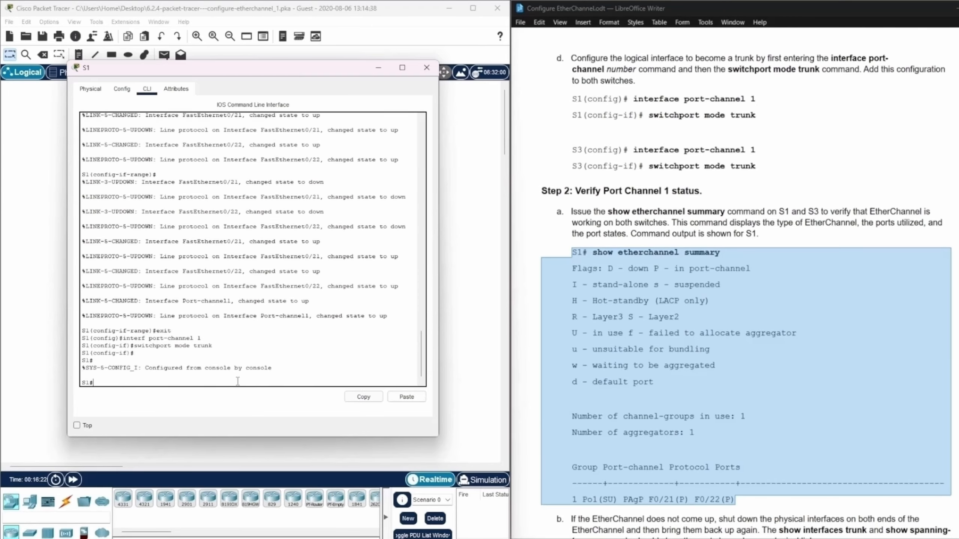
pyautogui.write('show etherchannel summary')
pyautogui.press('Return')
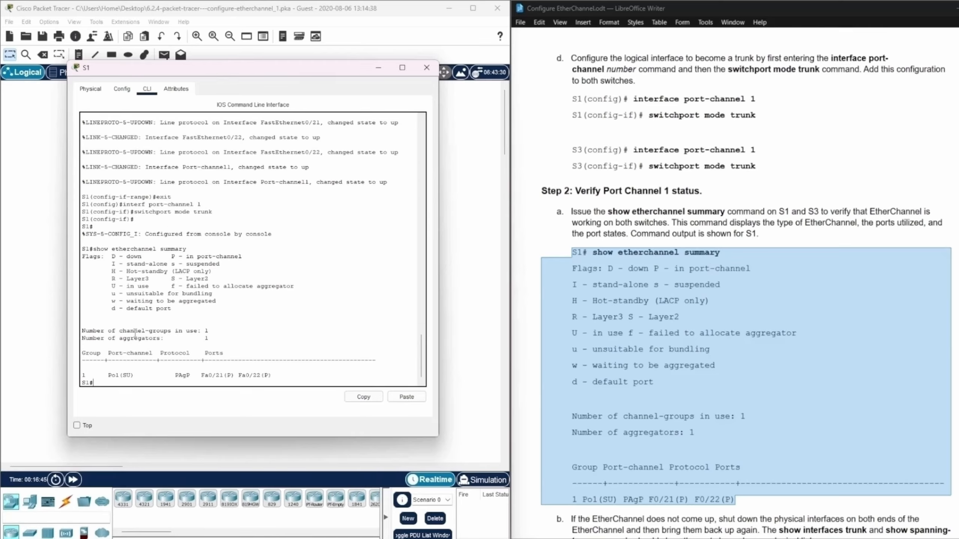
# Examine the Po1 status flags against the legend and the channel-group and aggregator counts in the S1 summary.
pyautogui.click(353, 280)
pyautogui.moveTo(109, 376); pyautogui.dragTo(119, 376)
pyautogui.click(127, 365)
pyautogui.moveTo(124, 376); pyautogui.dragTo(127, 376)
pyautogui.moveTo(171, 280); pyautogui.dragTo(208, 281)
pyautogui.moveTo(126, 375); pyautogui.dragTo(130, 375)
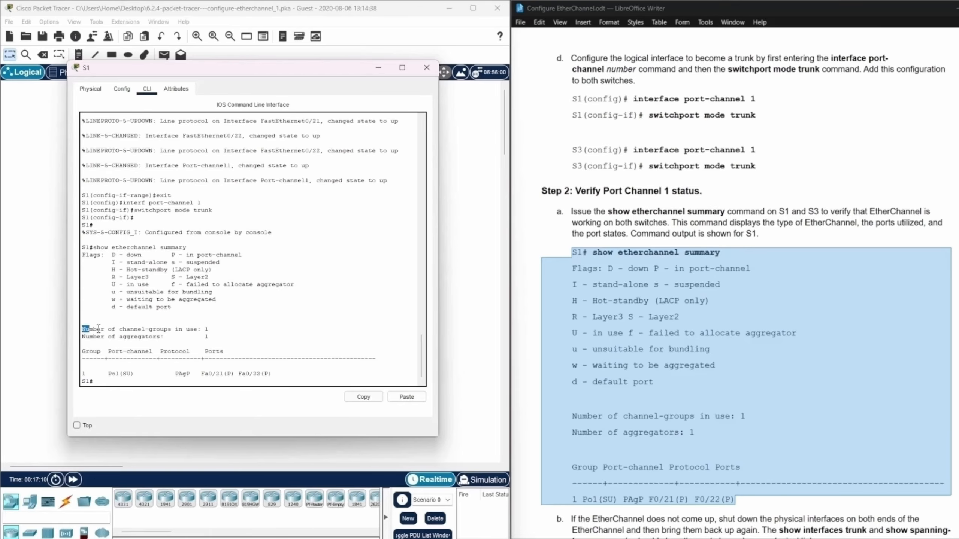
pyautogui.moveTo(83, 329); pyautogui.dragTo(212, 328)
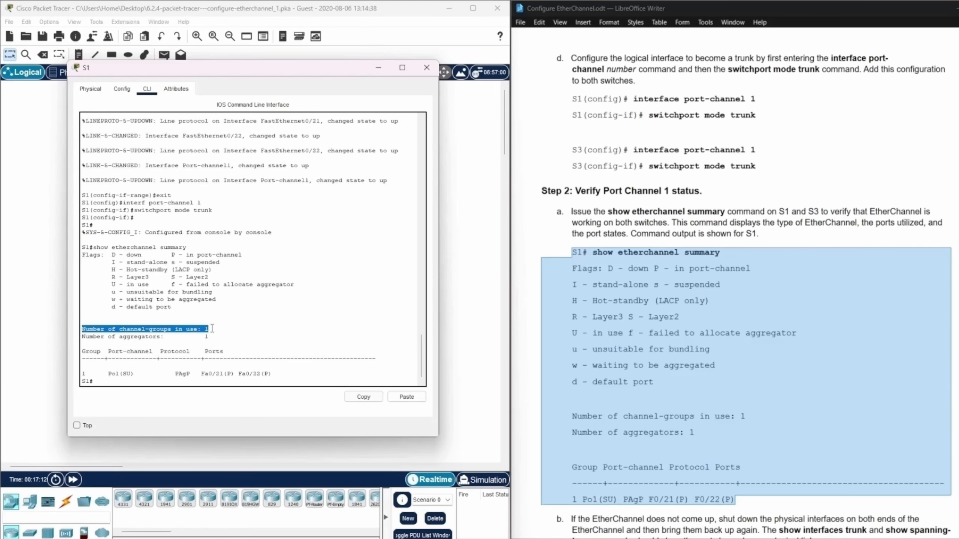
pyautogui.moveTo(82, 336); pyautogui.dragTo(217, 336)
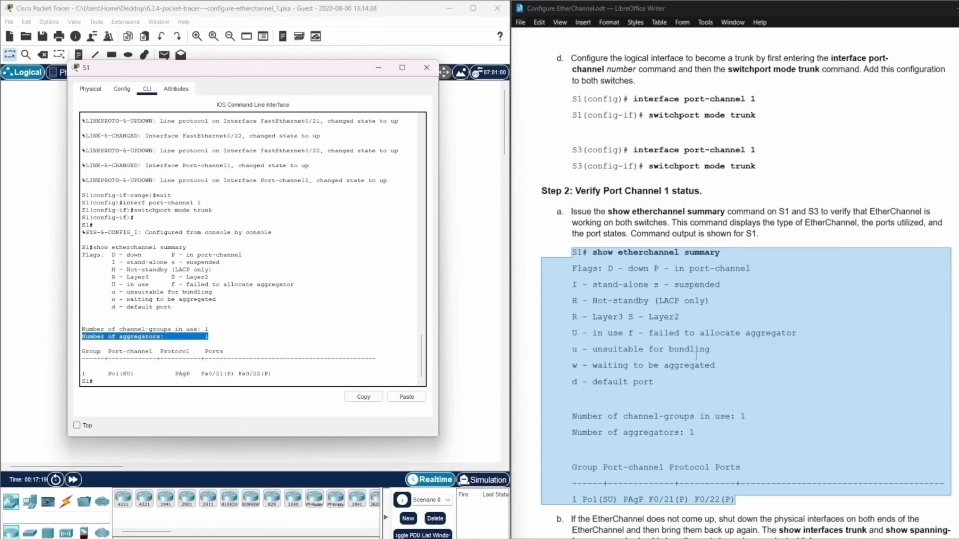
# Compare the S1 summary with the lab's expected output and check the Fa0/21 and Fa0/22 port flags against the legend.
pyautogui.scroll(-3, 748, 454)
pyautogui.click(748, 434)
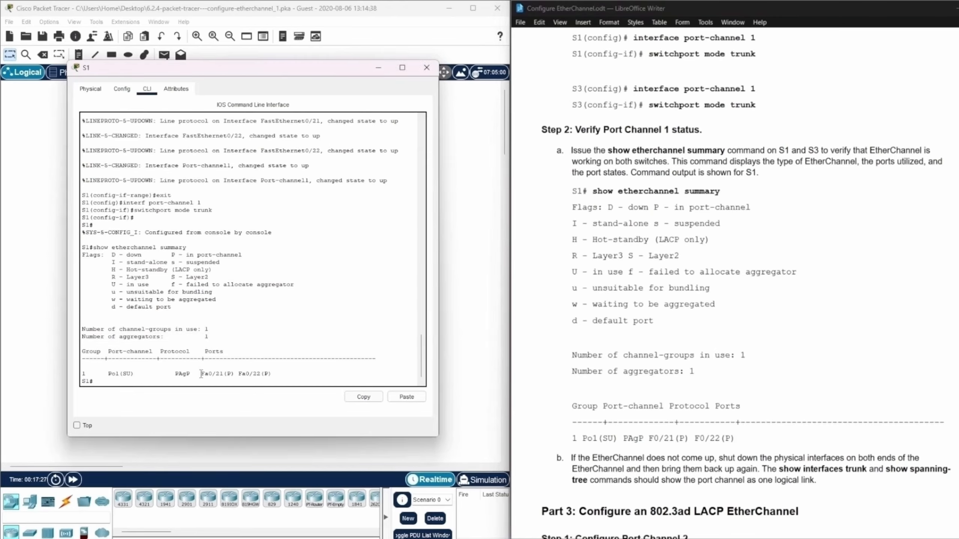
pyautogui.moveTo(201, 374); pyautogui.dragTo(278, 374)
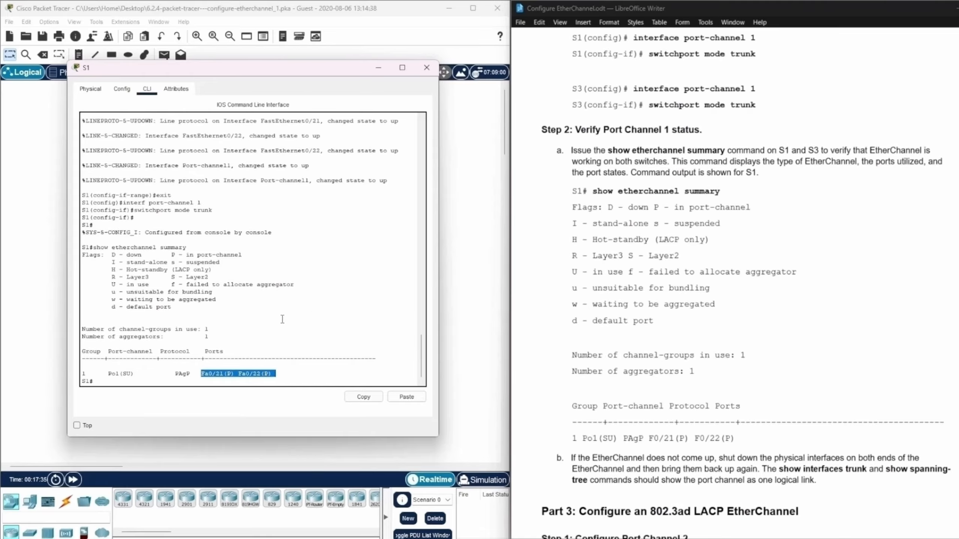
pyautogui.click(243, 379)
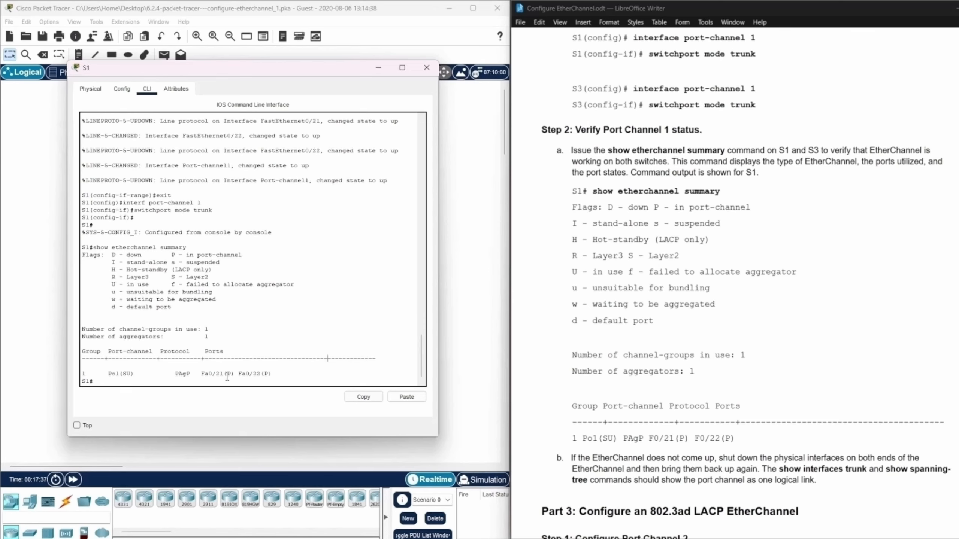
pyautogui.doubleClick(230, 373)
pyautogui.doubleClick(266, 373)
pyautogui.moveTo(171, 256); pyautogui.dragTo(248, 258)
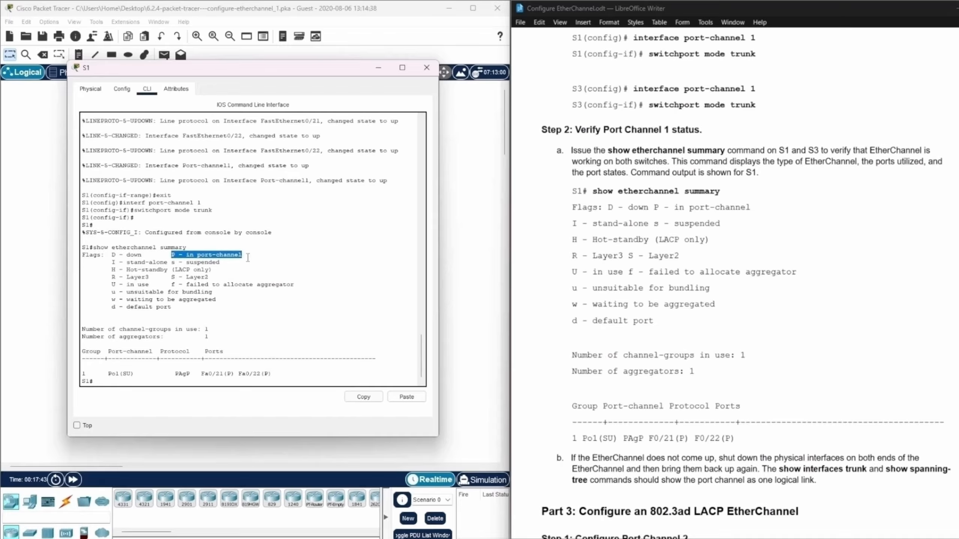
pyautogui.click(311, 289)
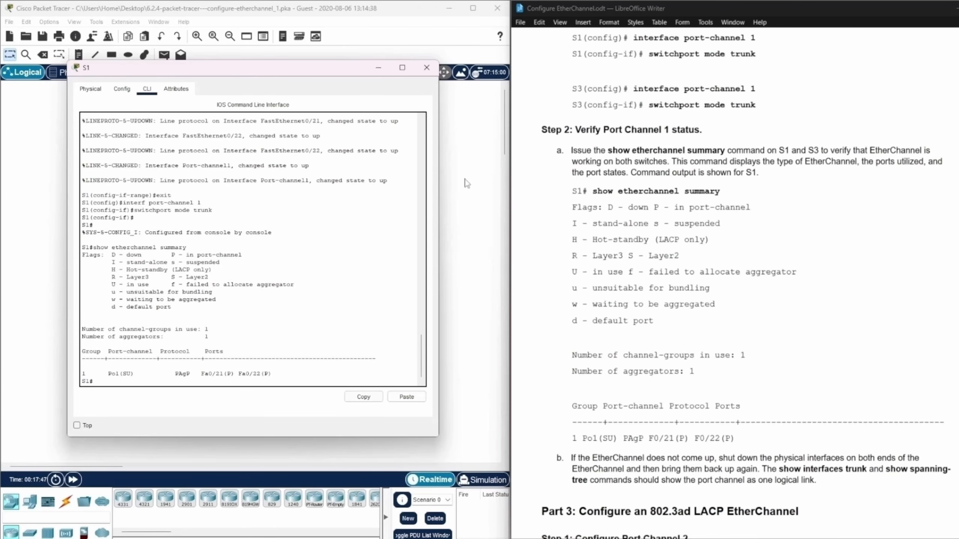
# Minimize the S1 window and read the remaining Port Channel 1 verification instructions and the start of Part 3.
pyautogui.click(378, 69)
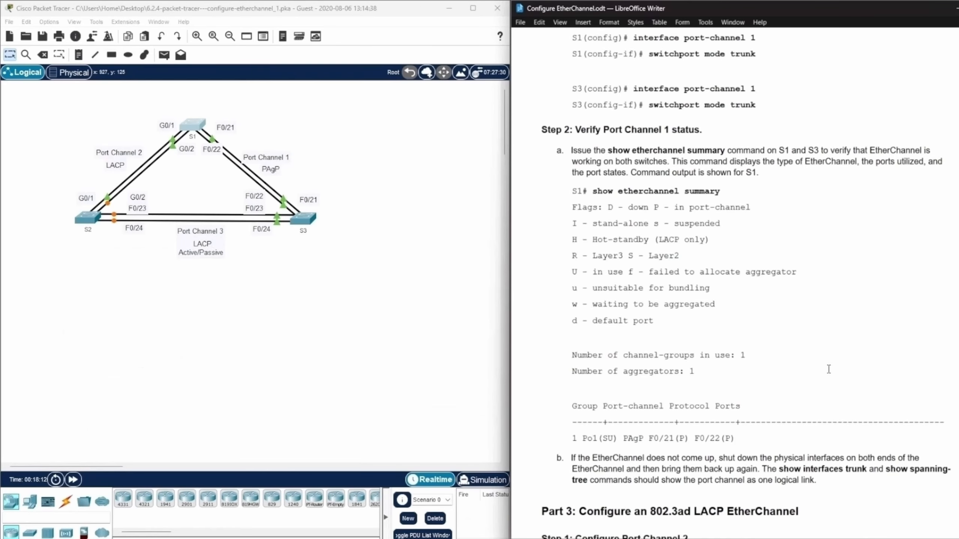
pyautogui.scroll(-3, 827, 369)
pyautogui.scroll(-9, 828, 369)
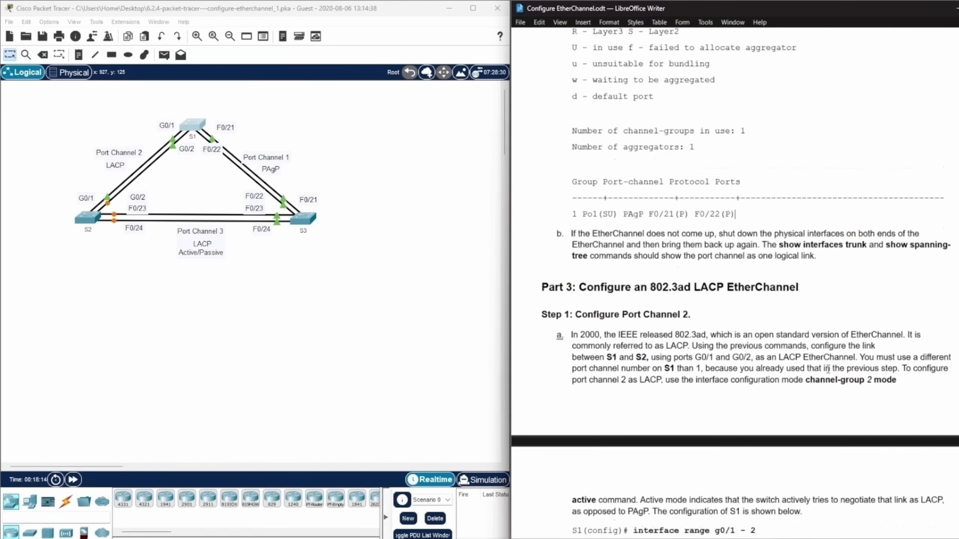
pyautogui.scroll(6, 844, 199)
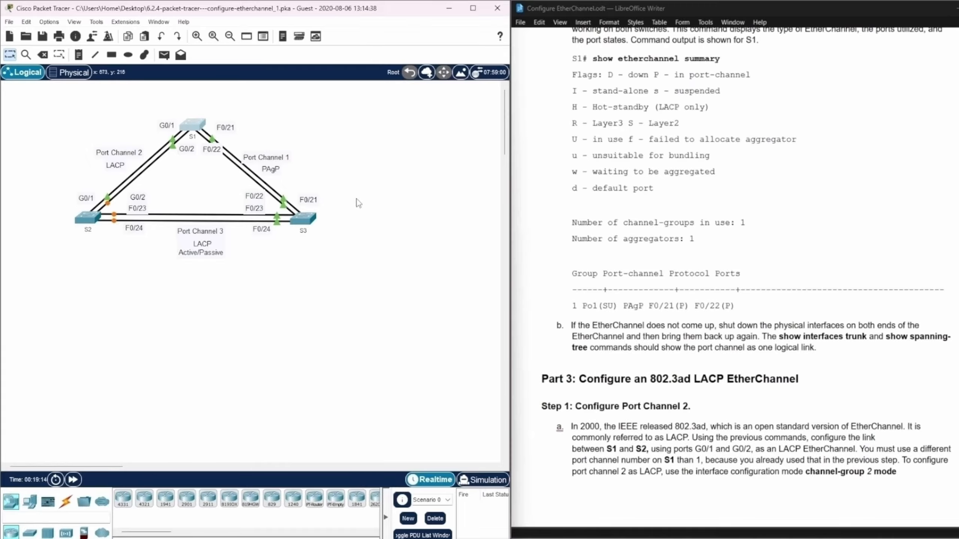
# Run show interfaces trunk on S1 and examine the spanning tree section of its output.
pyautogui.click(187, 118)
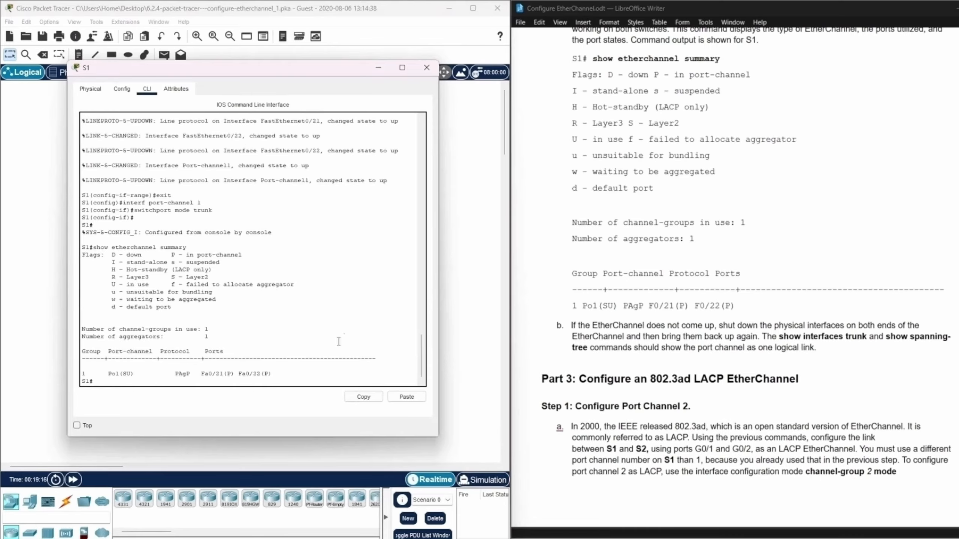
pyautogui.click(105, 382)
pyautogui.write('show interfaces trunk')
pyautogui.press('Return')
pyautogui.moveTo(160, 347); pyautogui.dragTo(212, 347)
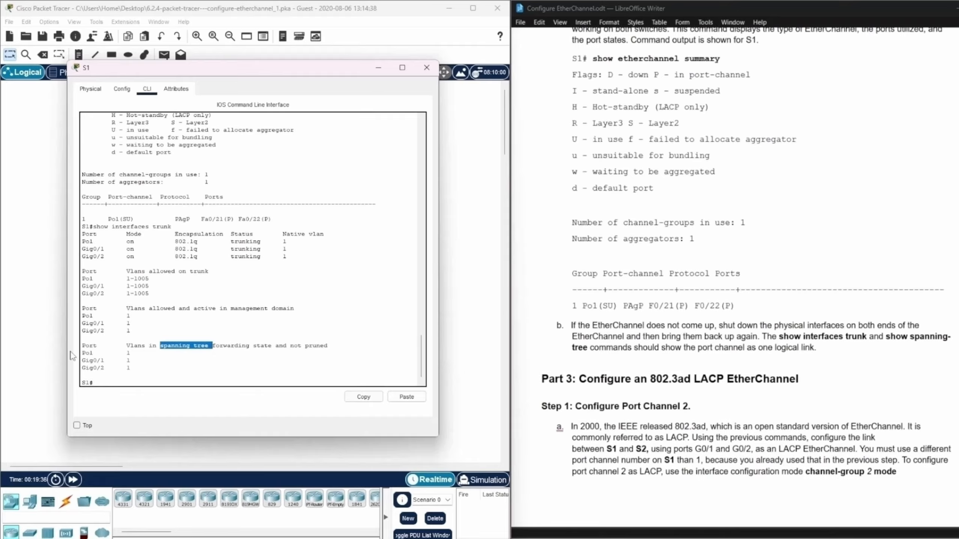
# Examine the Po1 rows and the spanning tree forwarding section in the S1 trunk output.
pyautogui.moveTo(134, 352); pyautogui.dragTo(78, 353)
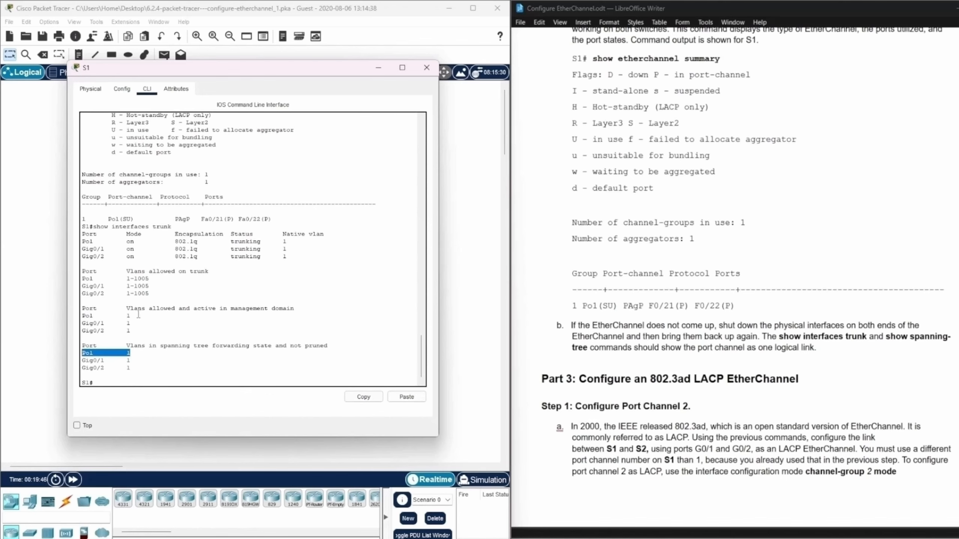
pyautogui.moveTo(134, 316); pyautogui.dragTo(77, 316)
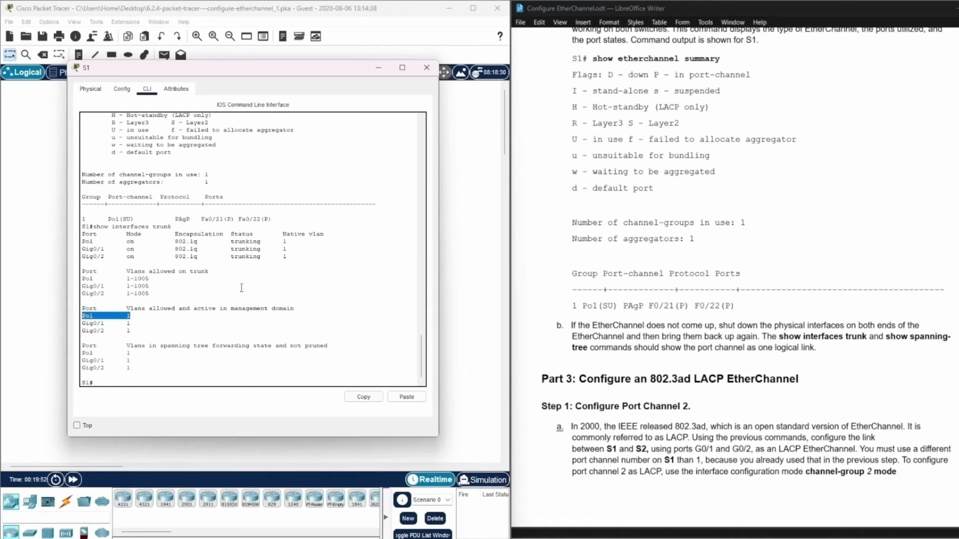
pyautogui.click(100, 382)
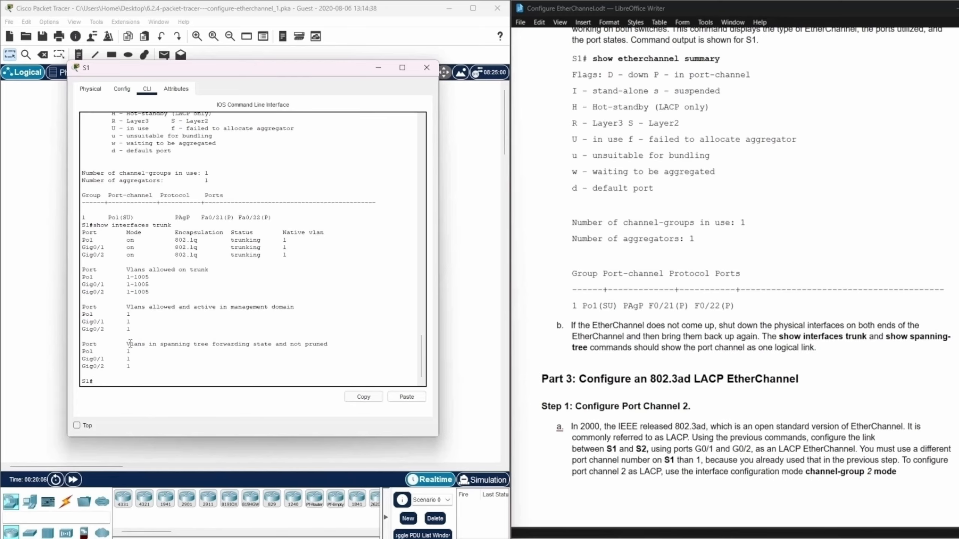
pyautogui.moveTo(127, 344); pyautogui.dragTo(328, 345)
# Run show spanning-tree on S1 and examine the Po1 row in the interface table.
pyautogui.click(127, 380)
pyautogui.write('show spanning-tree')
pyautogui.press('Return')
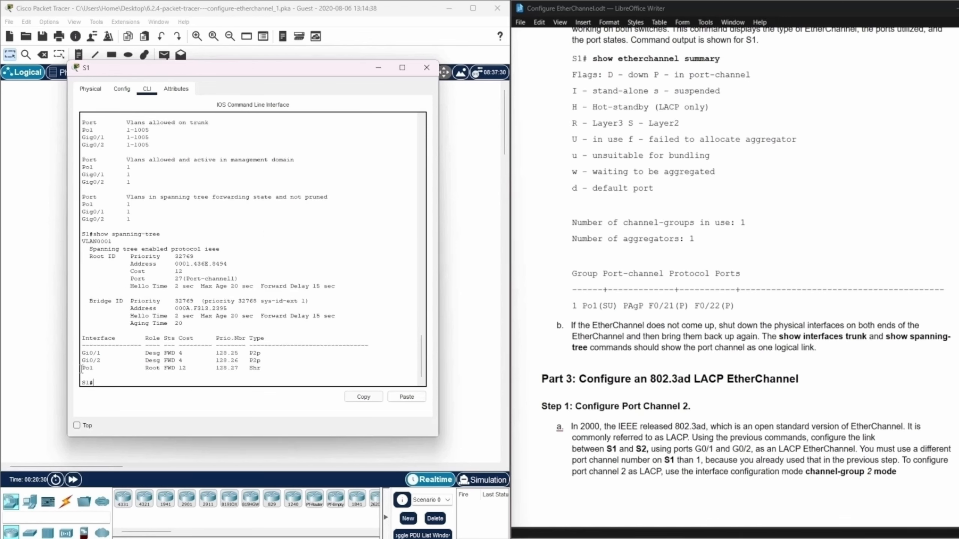
pyautogui.moveTo(81, 369); pyautogui.dragTo(286, 370)
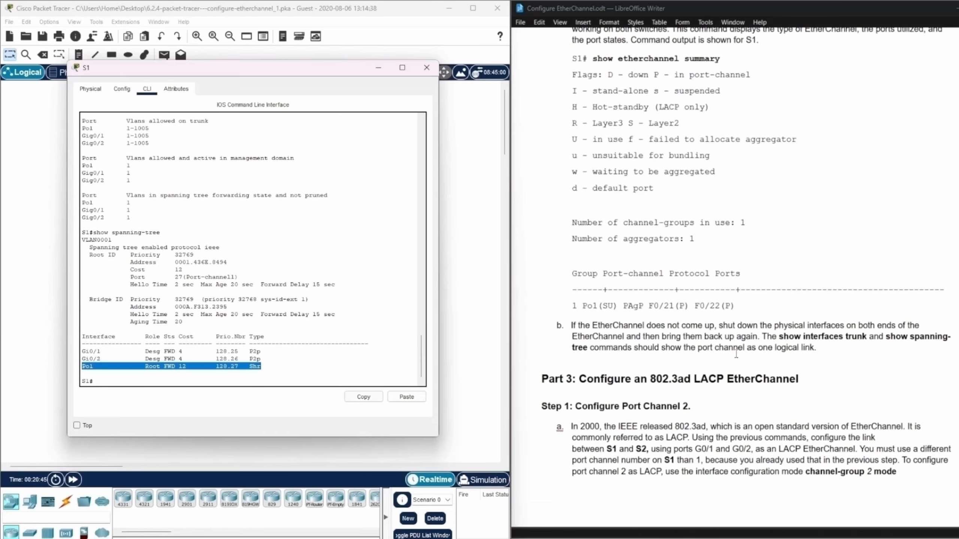
# Minimize the S1 window and read the Part 3 instructions for configuring LACP Port Channel 2.
pyautogui.click(379, 67)
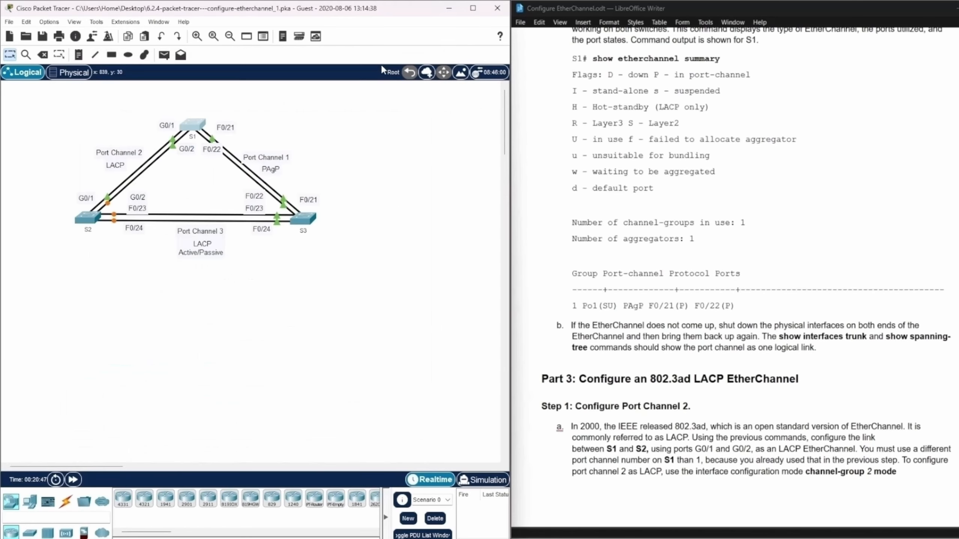
pyautogui.scroll(-9, 854, 164)
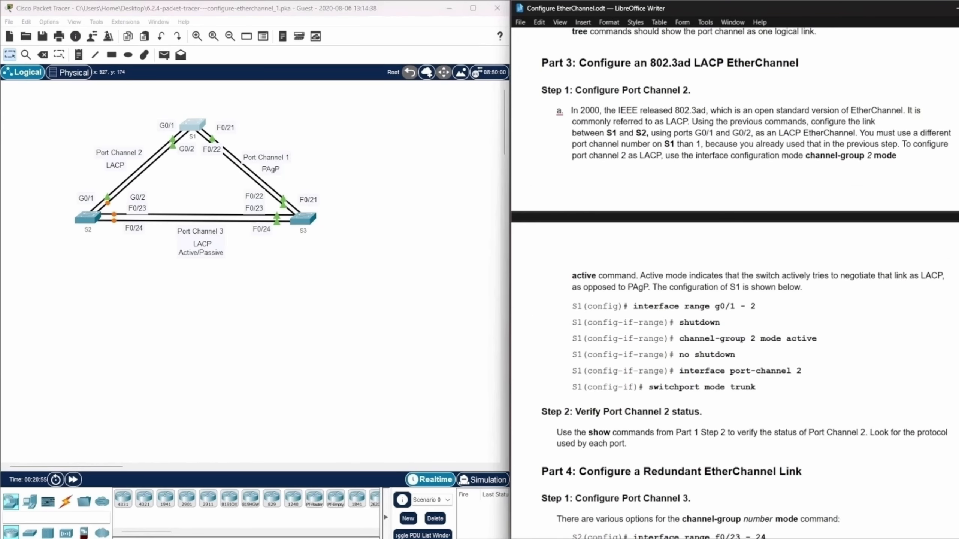
pyautogui.scroll(-1, 735, 283)
pyautogui.scroll(1, 735, 283)
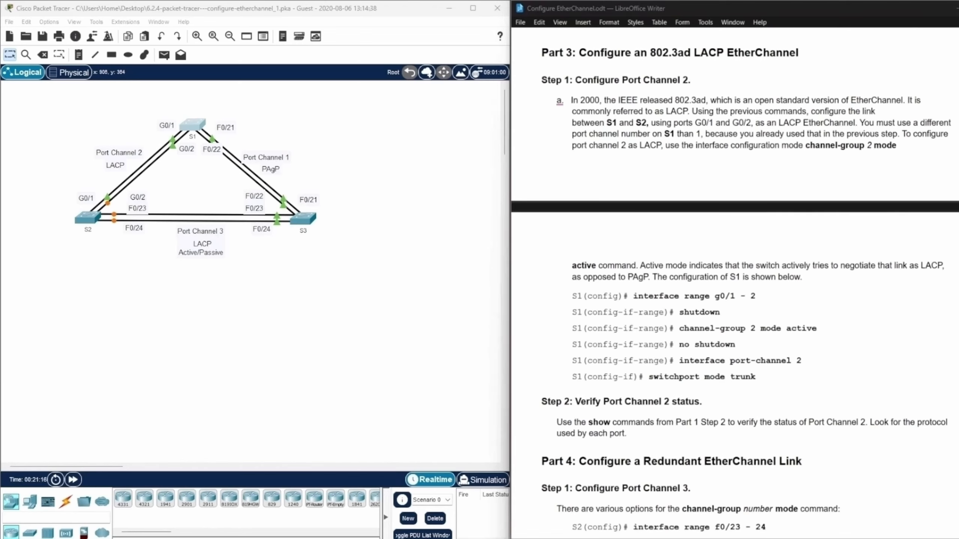
# Bring the PT Activity window into view, look through its instructions, and move it back off the workspace.
pyautogui.moveTo(1, 246); pyautogui.dragTo(471, 117)
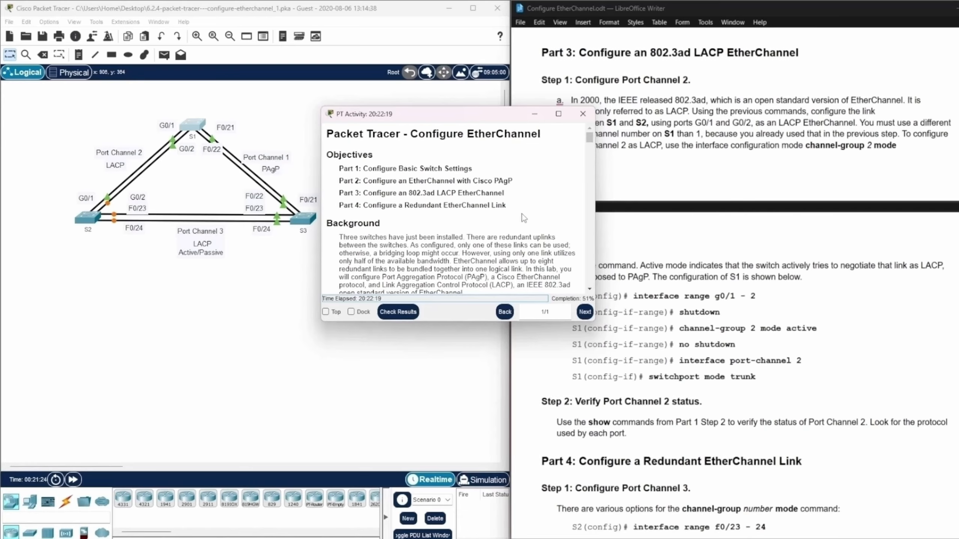
pyautogui.scroll(-4, 523, 216)
pyautogui.scroll(2, 522, 213)
pyautogui.scroll(2, 522, 213)
pyautogui.moveTo(503, 121); pyautogui.dragTo(1, 262)
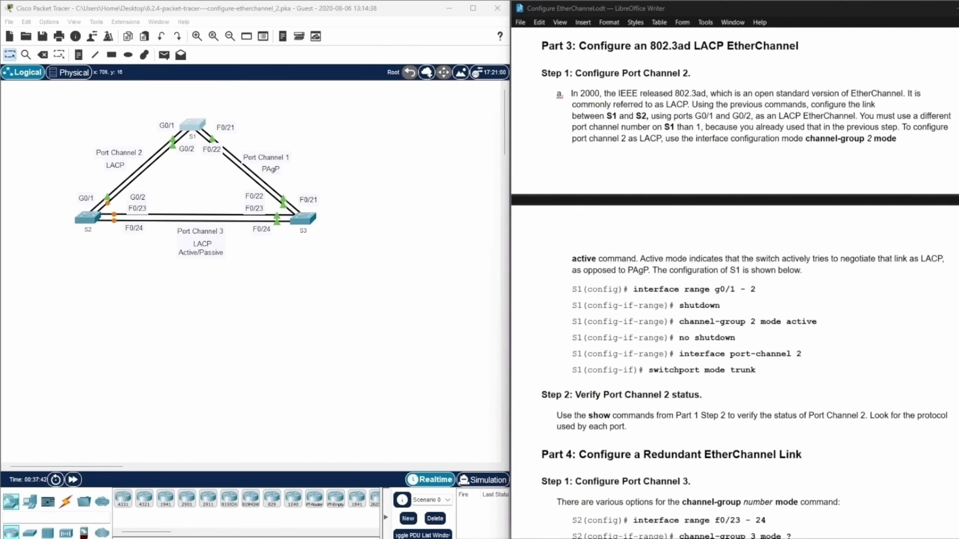
# Read the Port Channel 2 commands for S1 and the Part 4 Port Channel 3 instructions in the lab document.
pyautogui.scroll(-10, 924, 176)
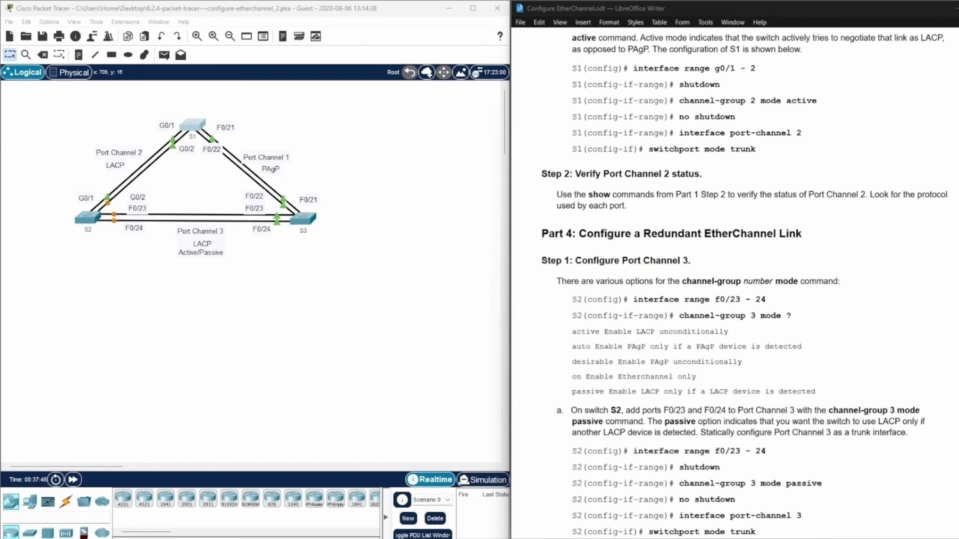
pyautogui.scroll(-1, 750, 283)
pyautogui.scroll(-1, 745, 283)
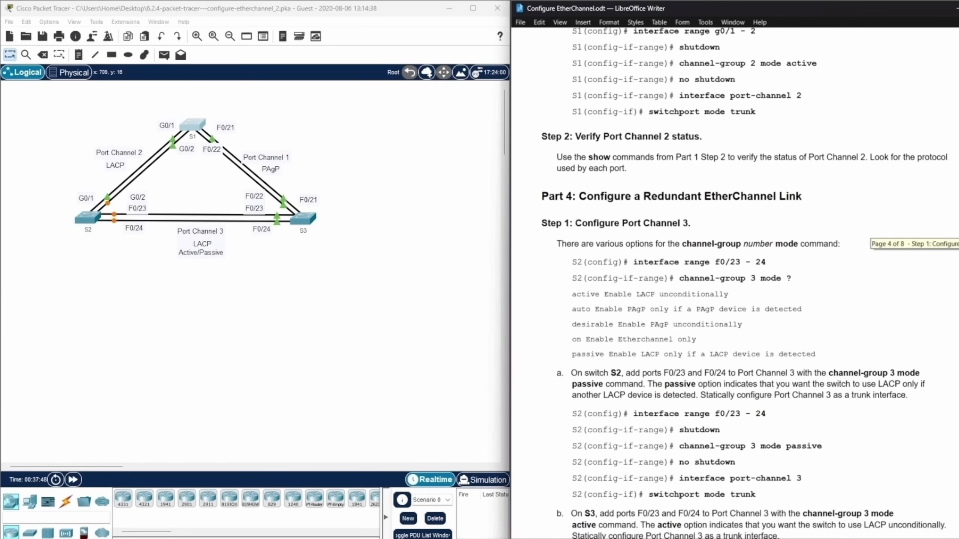
pyautogui.scroll(1, 745, 284)
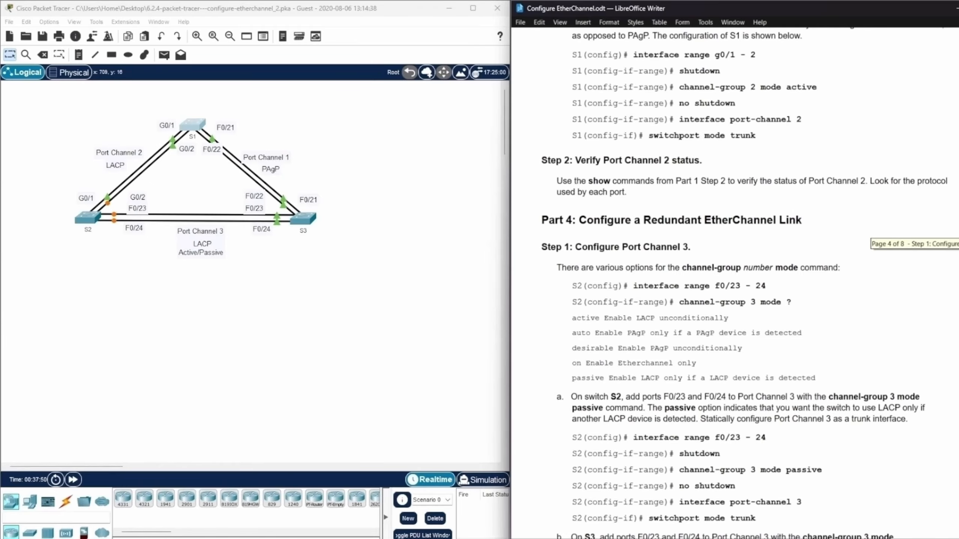
pyautogui.scroll(-1, 745, 284)
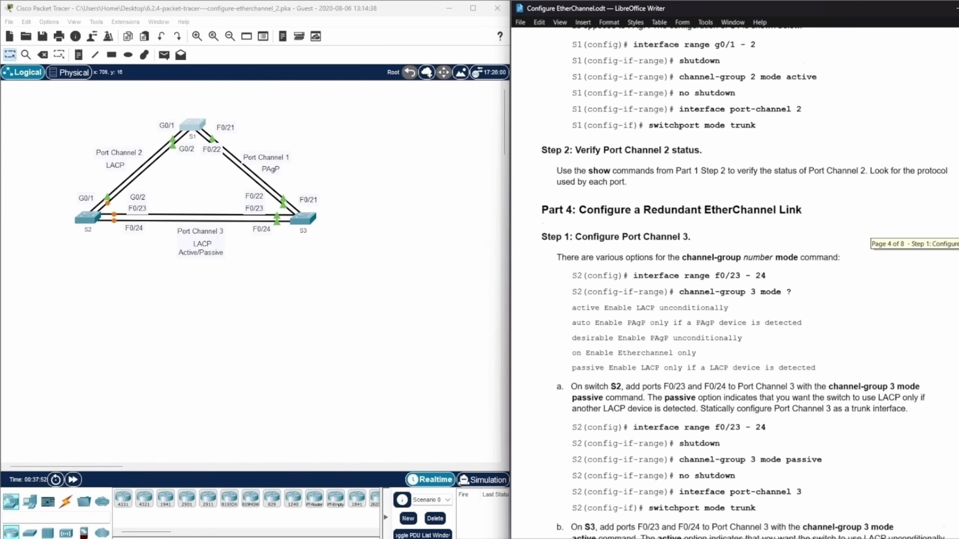
pyautogui.scroll(-1, 744, 283)
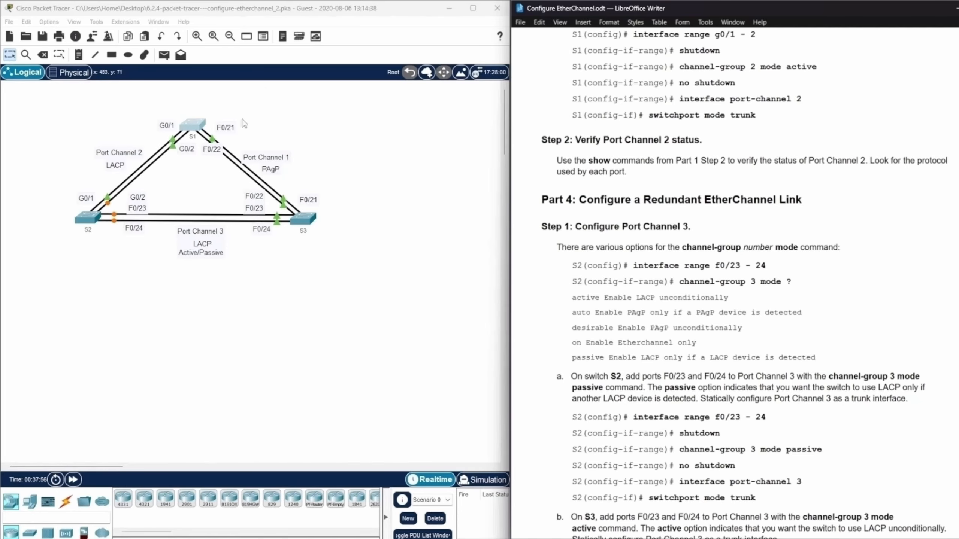
# Open the S1 command line and enter global configuration mode with enable and config ter.
pyautogui.click(190, 125)
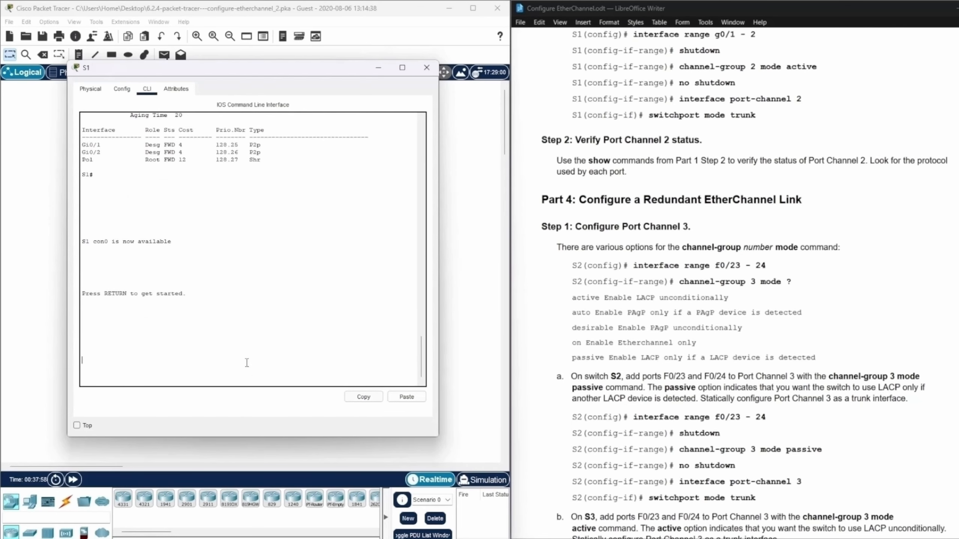
pyautogui.press('Return')
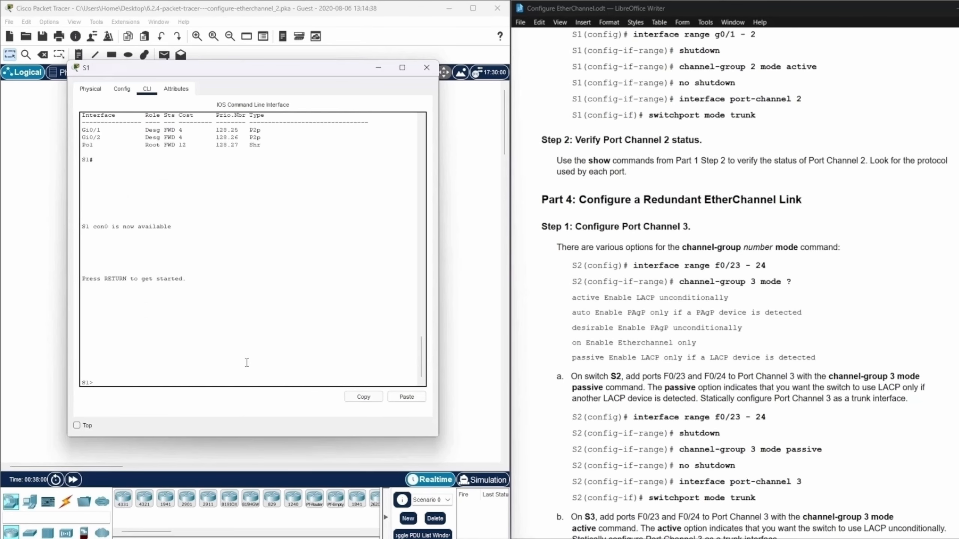
pyautogui.write('enable')
pyautogui.press('Return')
pyautogui.write('config')
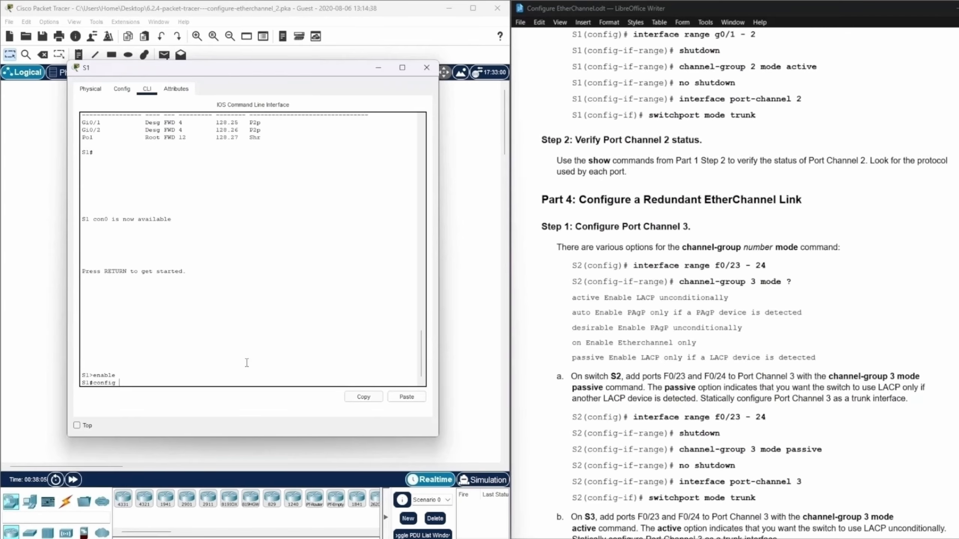
pyautogui.write(' ter')
pyautogui.press('Return')
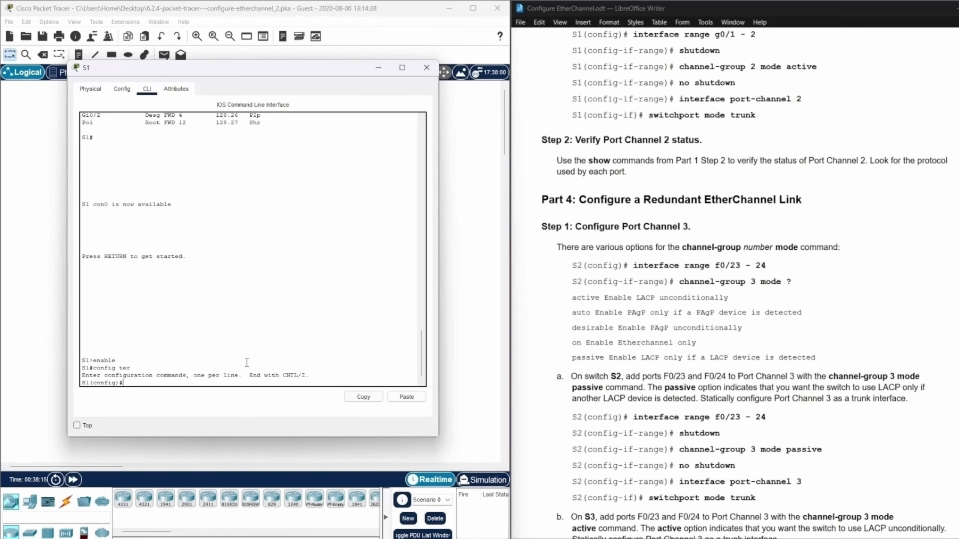
# Shut down interface range g0/1-2 on S1.
pyautogui.write('interf range g0/1-2')
pyautogui.press('Return')
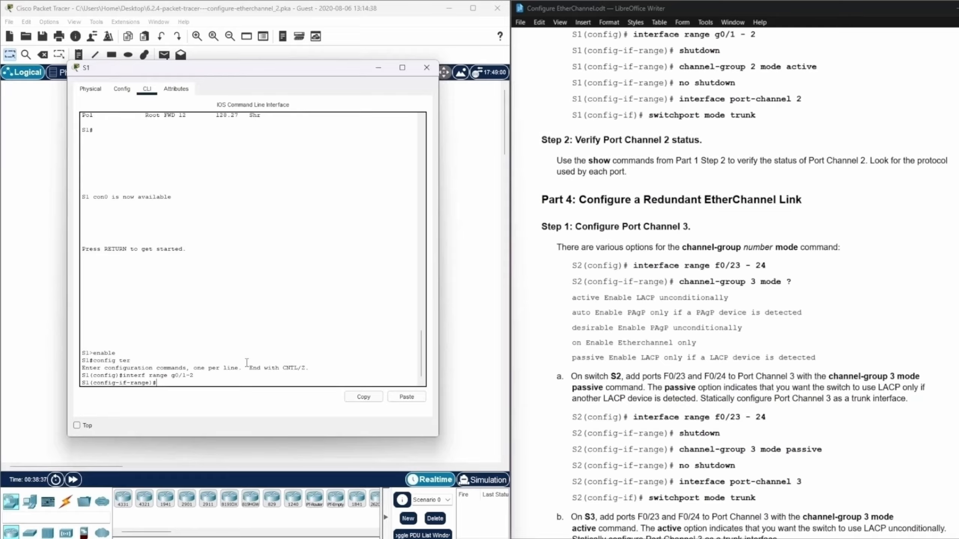
pyautogui.write('shutdown')
pyautogui.press('Return')
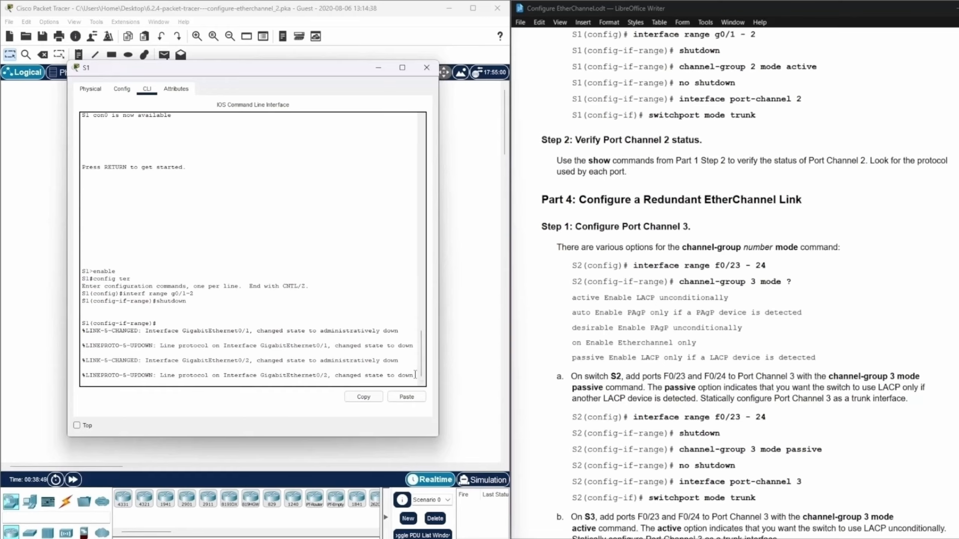
pyautogui.press('Return')
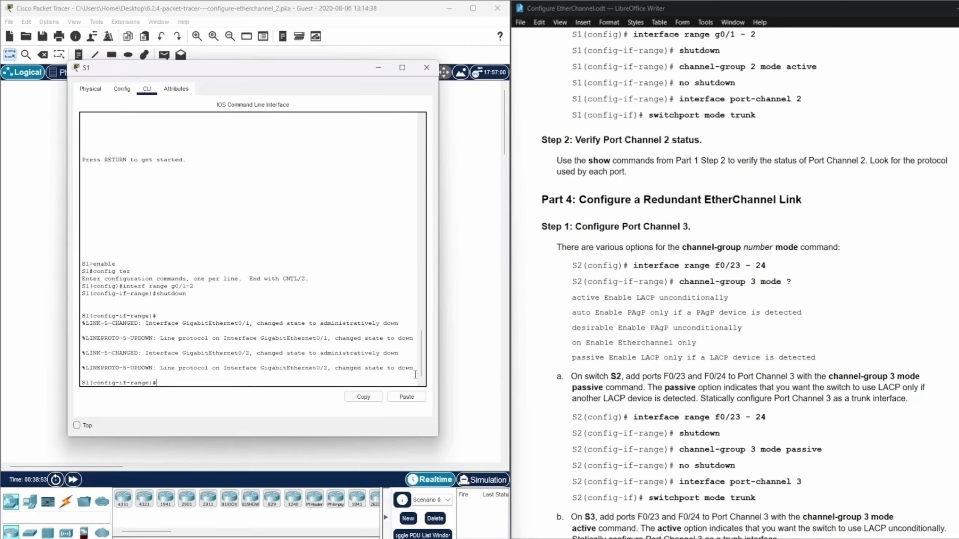
# Assign the g0/1-2 range on S1 to the LACP bundle with channel-group 2 mode active.
pyautogui.write('channel-group 2 mode active')
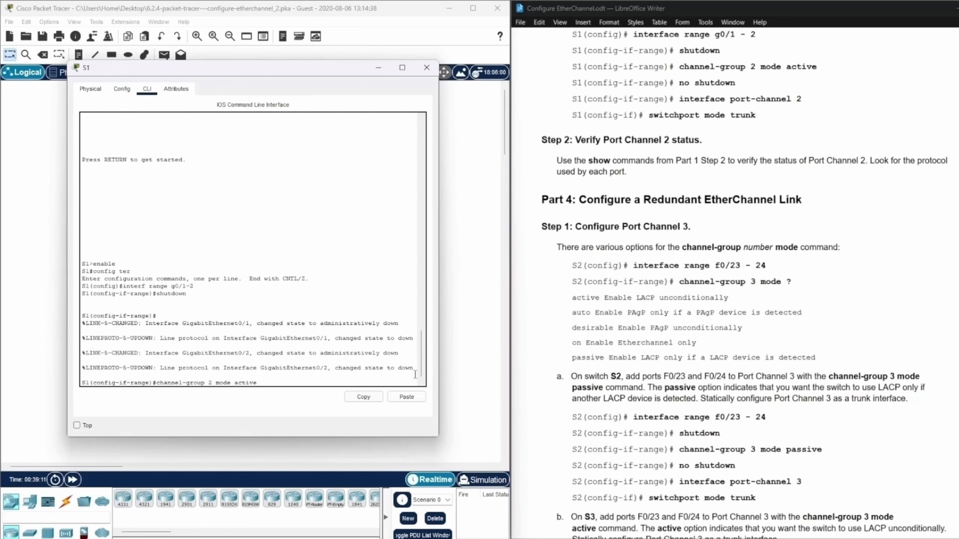
pyautogui.press('Return')
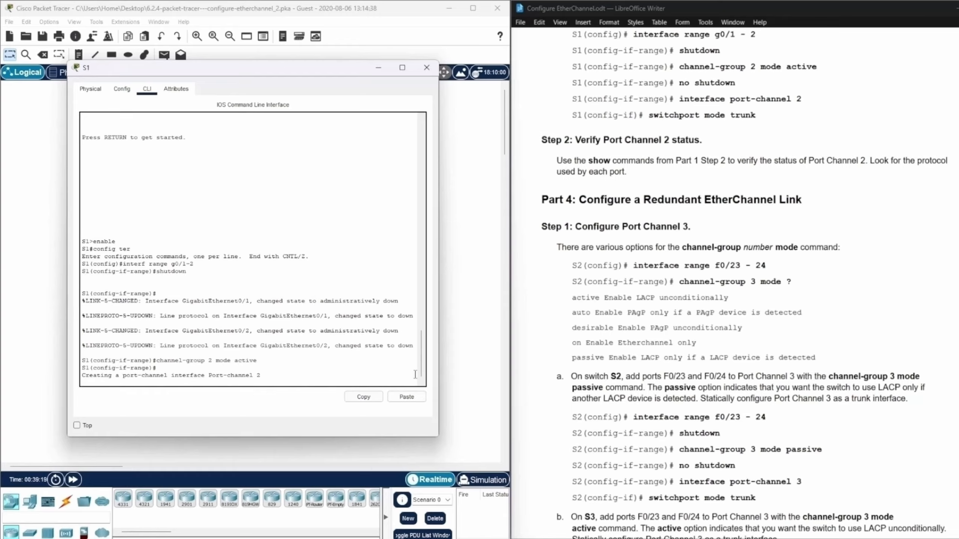
pyautogui.press('Return')
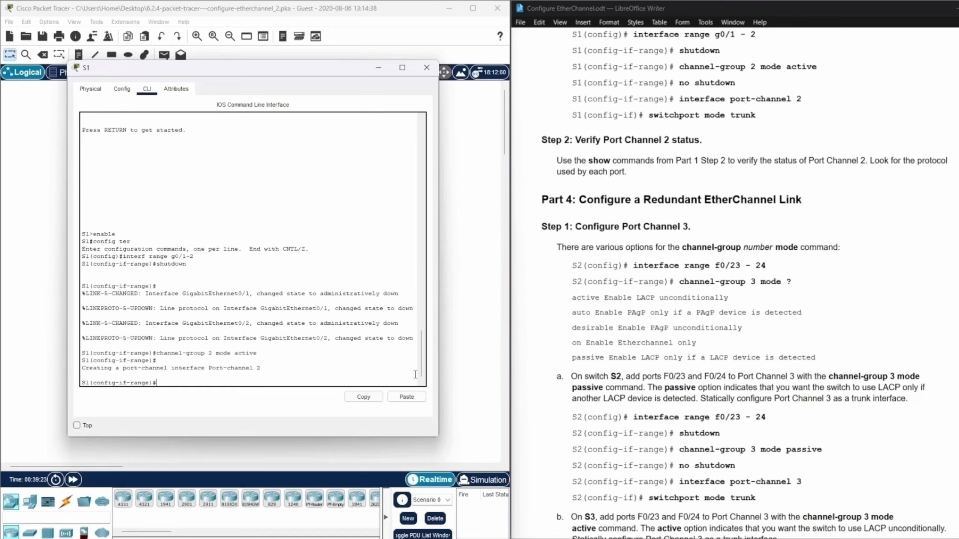
# Re-enable the g0/1-2 interface range on S1 with no shutdown.
pyautogui.write('no shutdown')
pyautogui.press('Return')
pyautogui.press('Return')
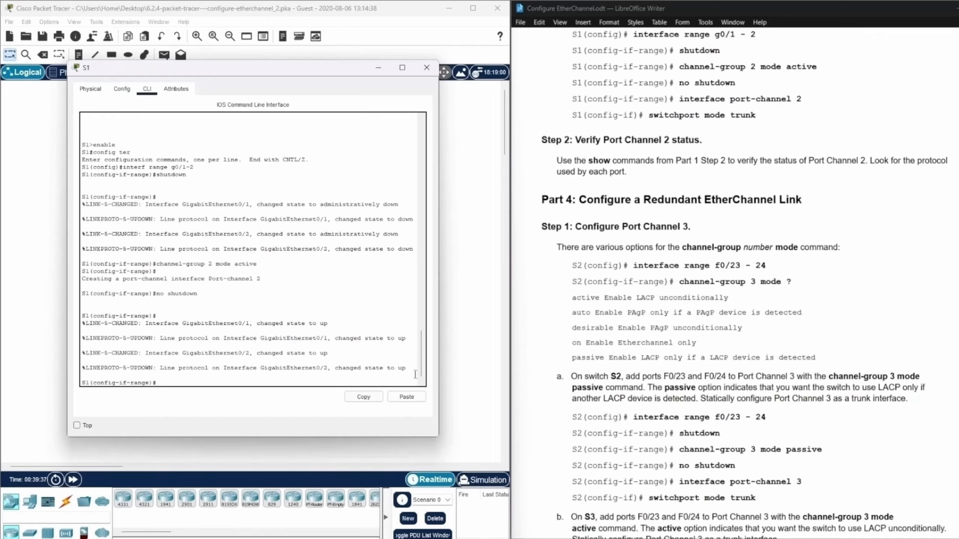
# Configure interface port-channel 2 on S1 as a static trunk with switchport mode trunk.
pyautogui.write('interface port-channel 2')
pyautogui.press('Return')
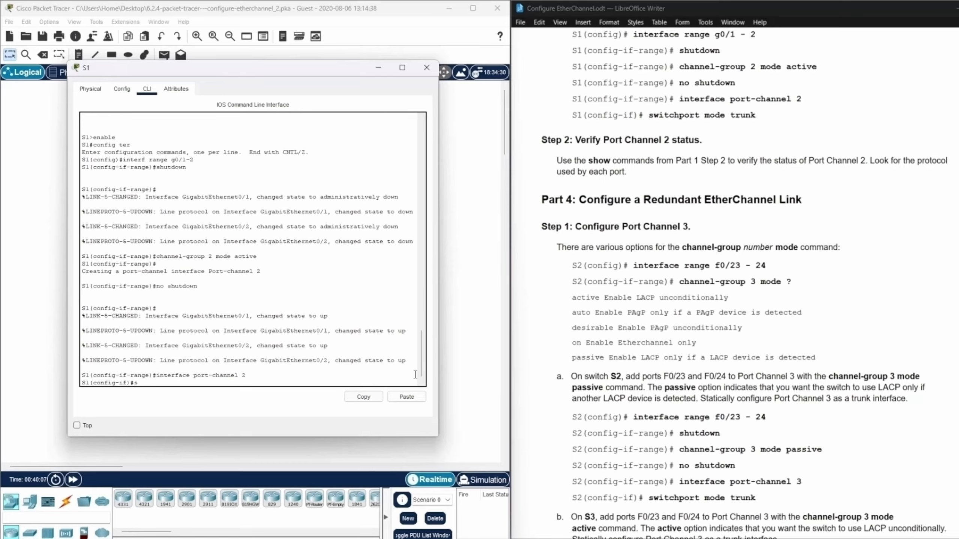
pyautogui.write('witchport mode ')
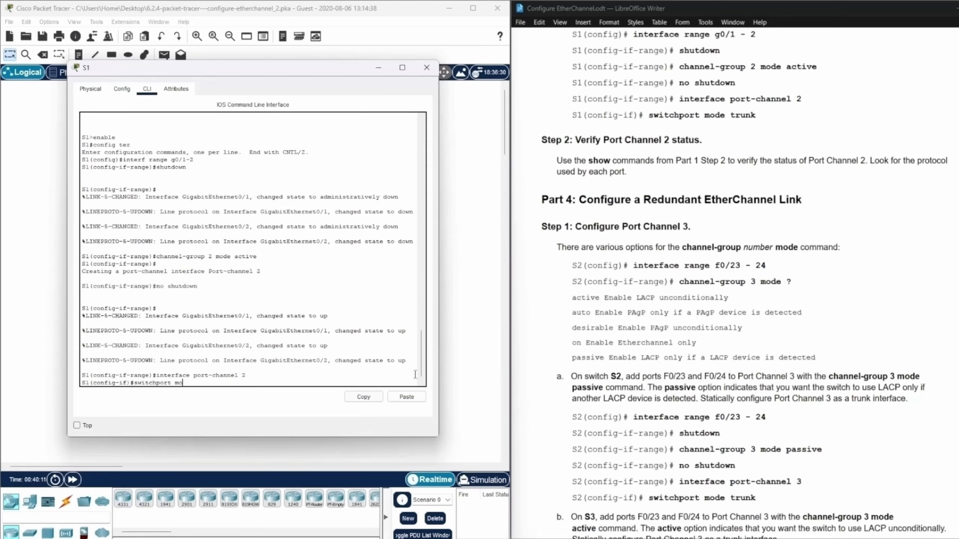
pyautogui.write('trunk')
pyautogui.press('Return')
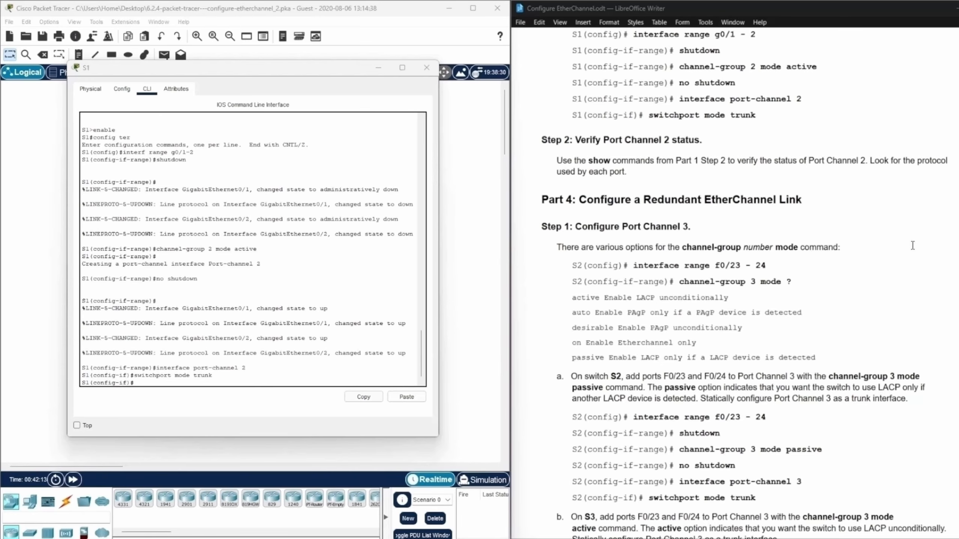
# Review the Part 1 switch settings and the Part 2 Port Channel 1 instructions in the lab document.
pyautogui.scroll(20, 913, 246)
pyautogui.scroll(20, 910, 248)
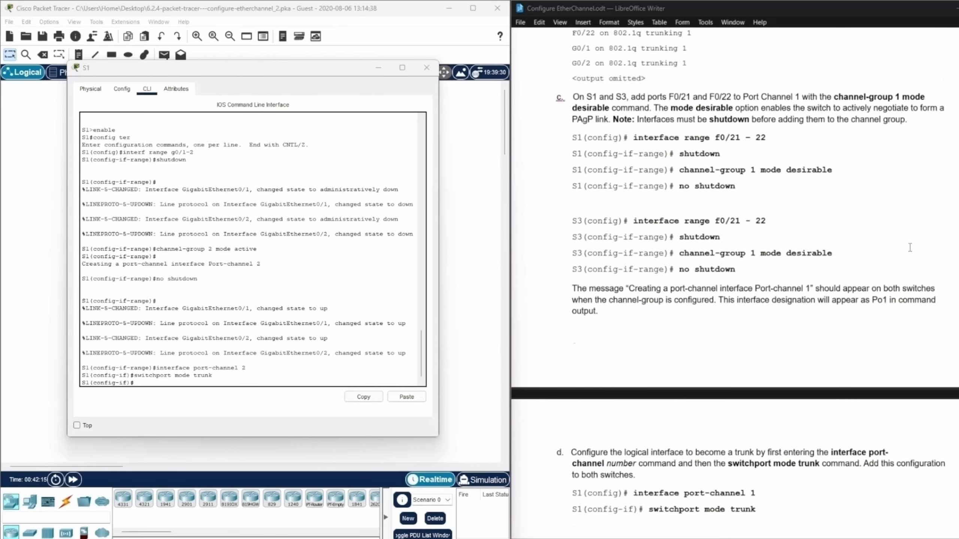
pyautogui.scroll(-10, 909, 247)
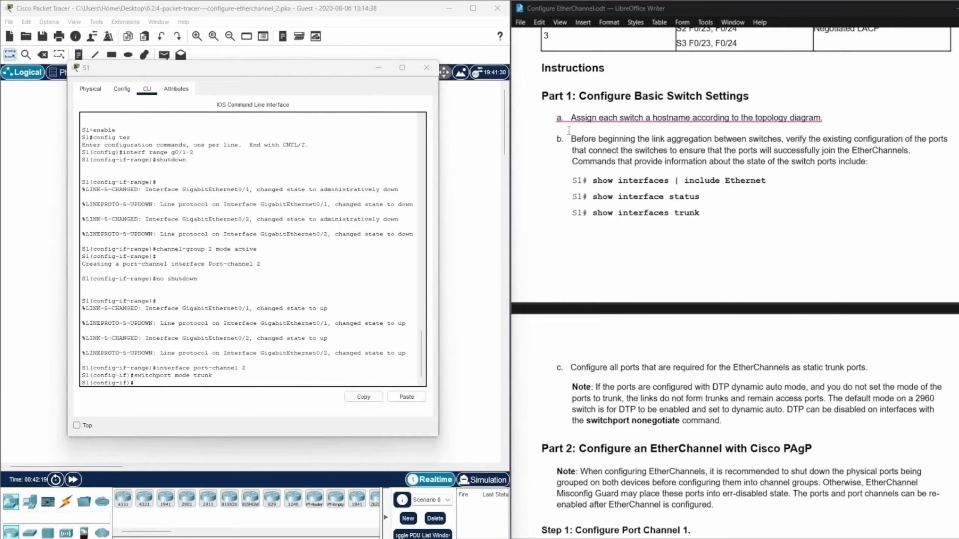
pyautogui.scroll(-3, 798, 130)
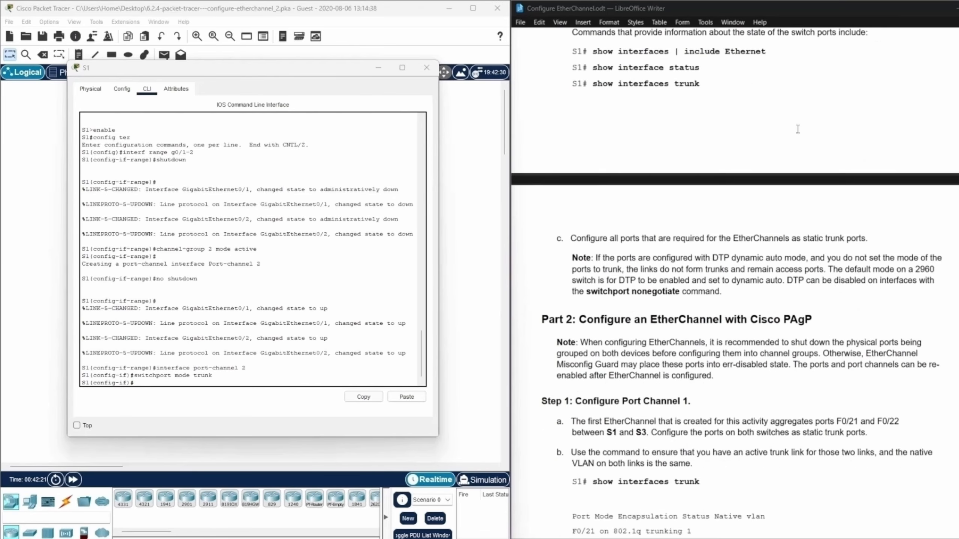
pyautogui.scroll(-3, 798, 129)
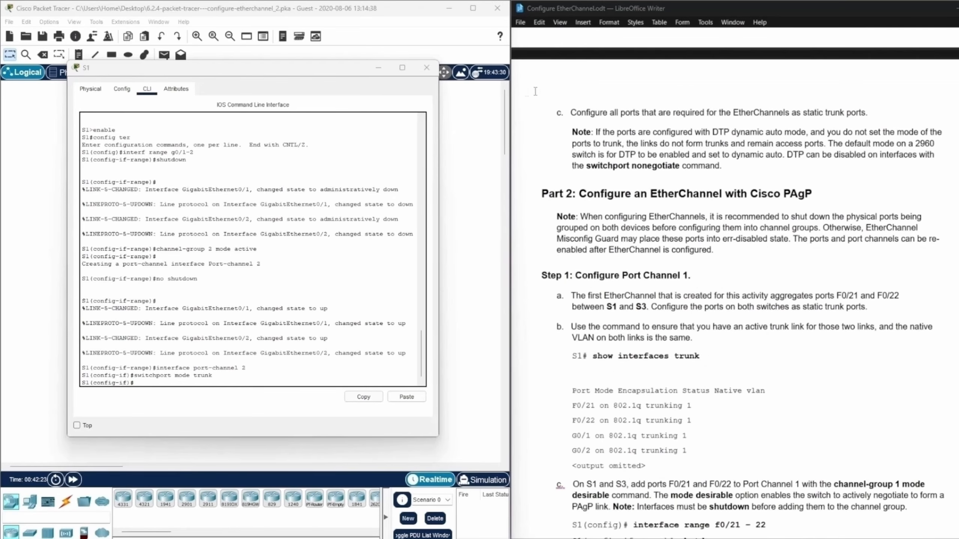
pyautogui.scroll(-2, 560, 129)
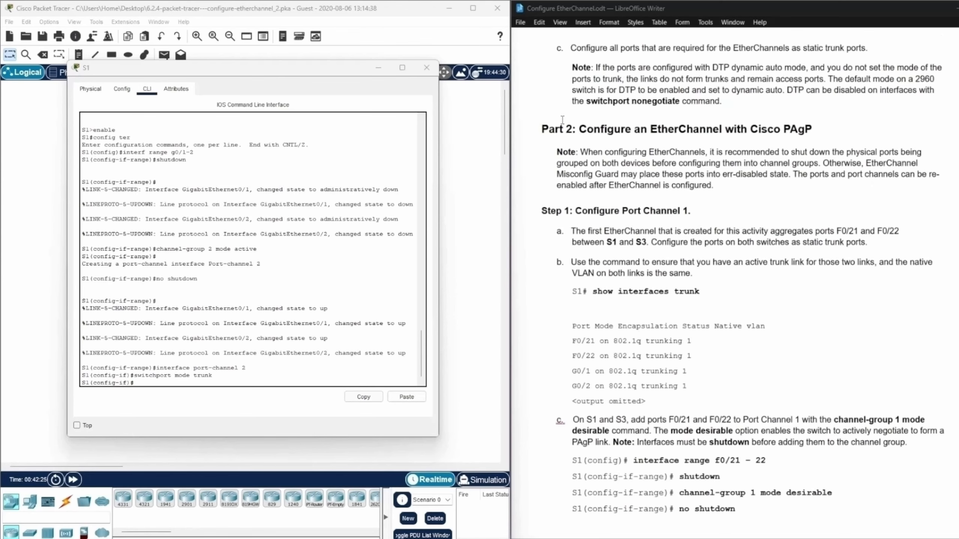
pyautogui.scroll(-2, 562, 120)
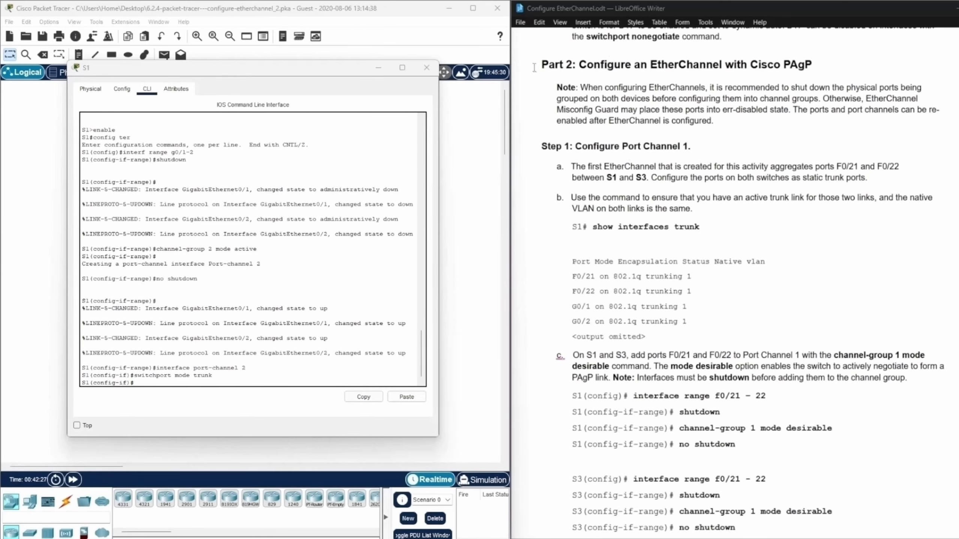
# Review the lab document's instructions for verifying Port Channel 1 and Port Channel 2 status and for configuring Port Channel 3.
pyautogui.scroll(-9, 562, 67)
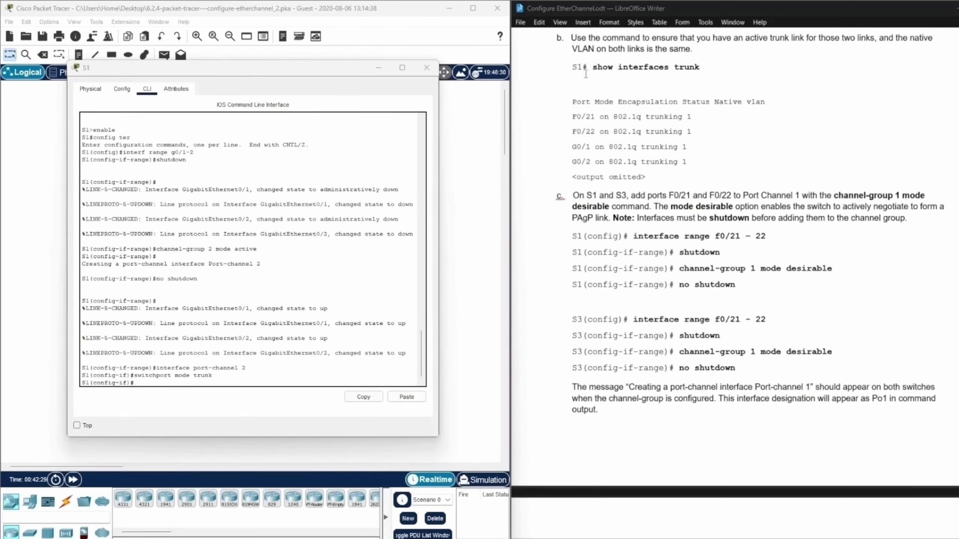
pyautogui.scroll(-5, 586, 74)
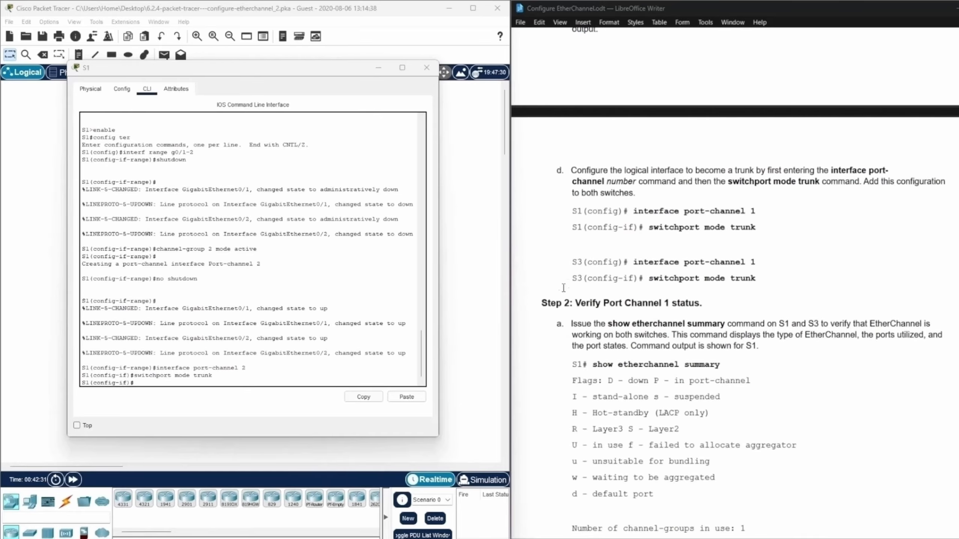
pyautogui.moveTo(541, 301); pyautogui.dragTo(708, 304)
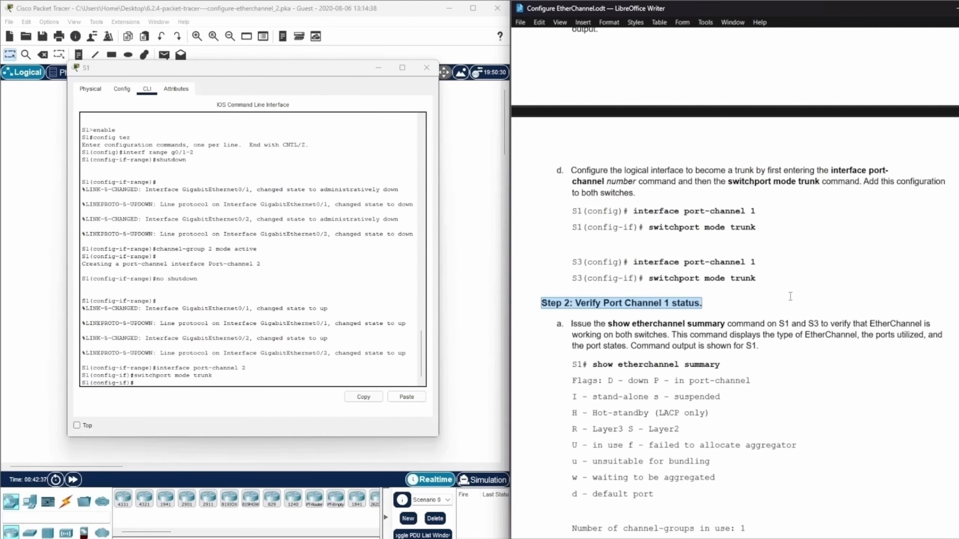
pyautogui.scroll(-20, 790, 297)
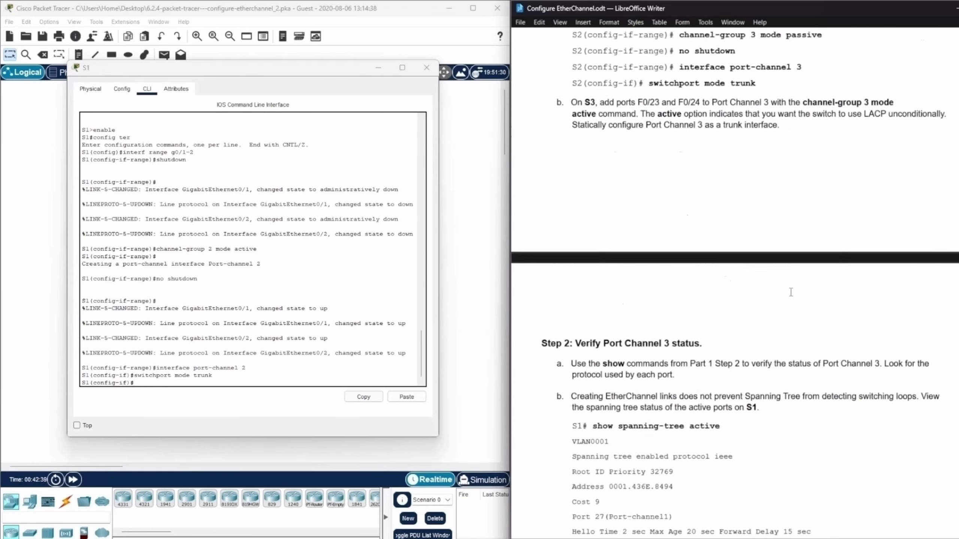
pyautogui.scroll(-20, 790, 291)
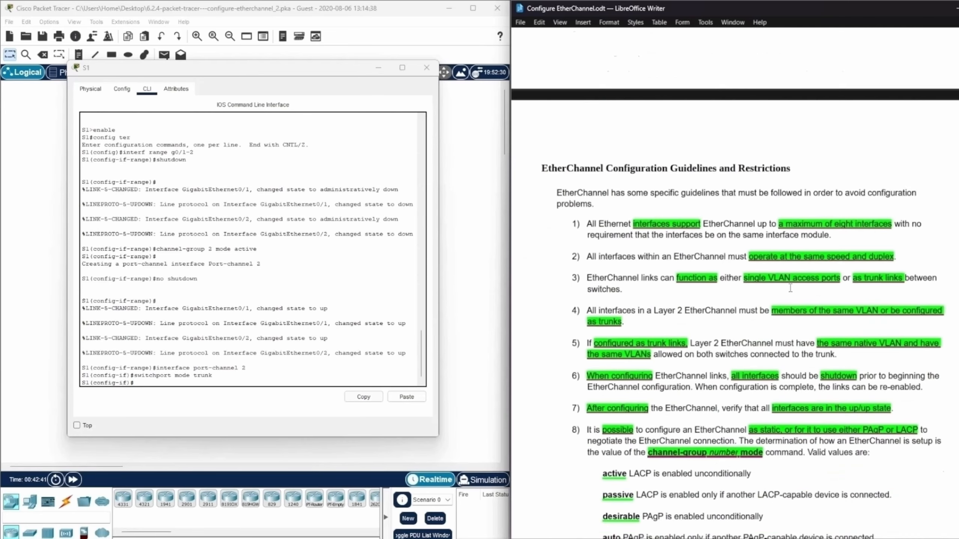
pyautogui.scroll(20, 790, 288)
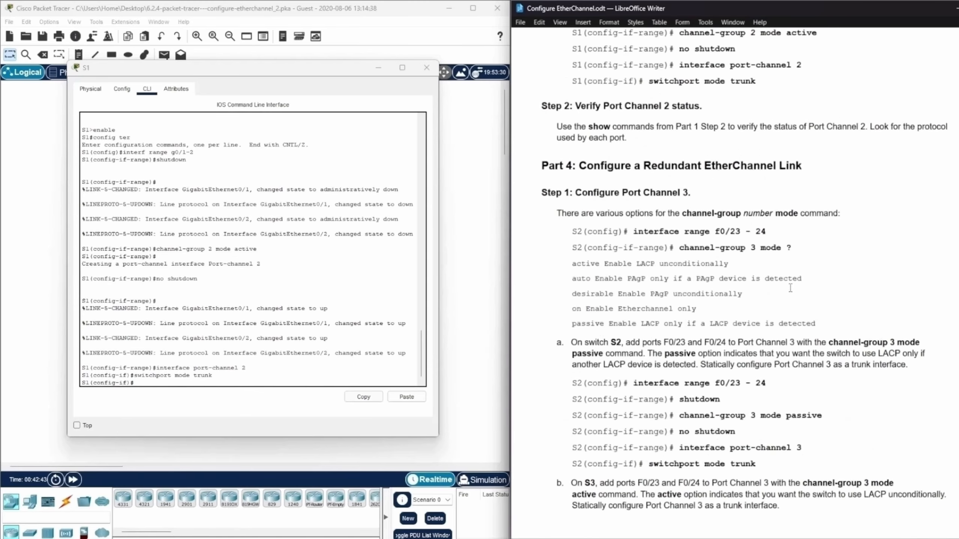
pyautogui.scroll(1, 790, 288)
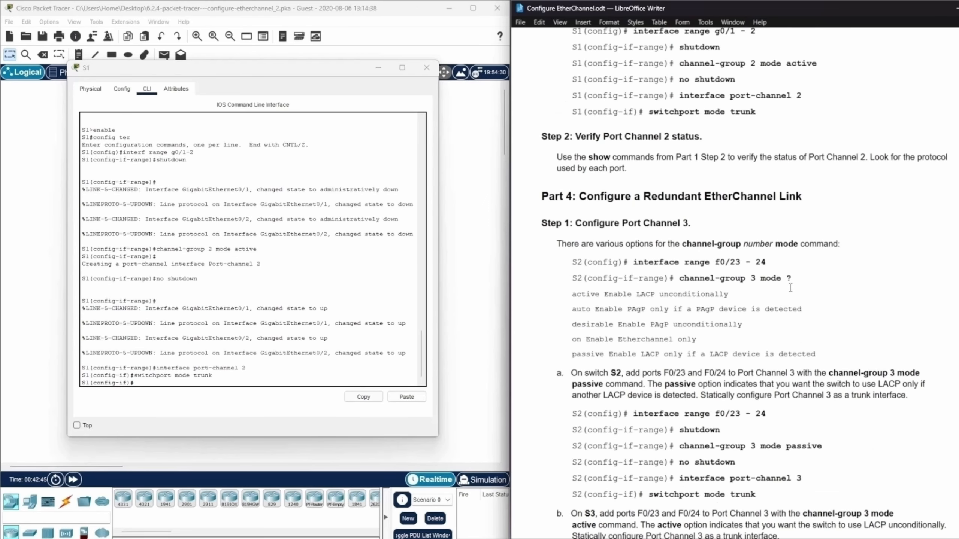
pyautogui.scroll(2, 810, 267)
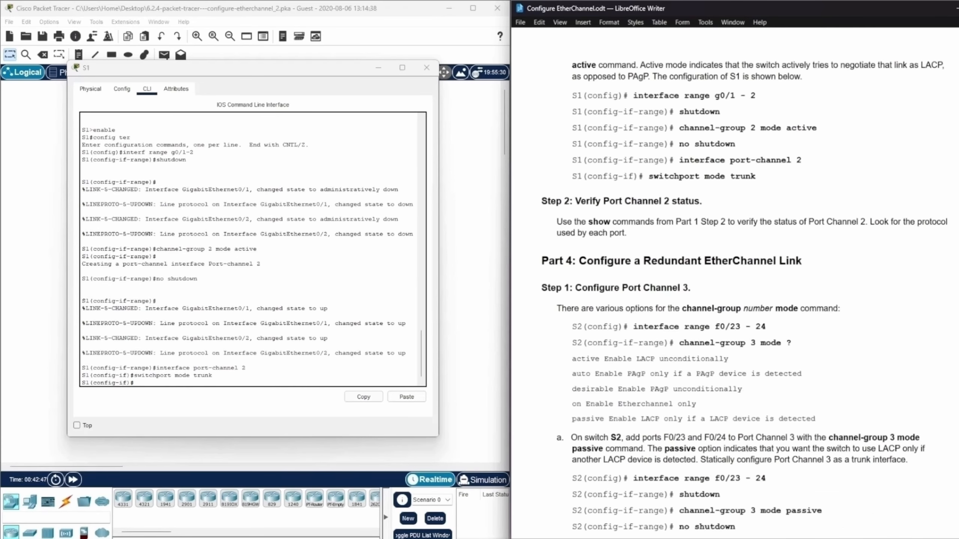
pyautogui.scroll(-2, 744, 290)
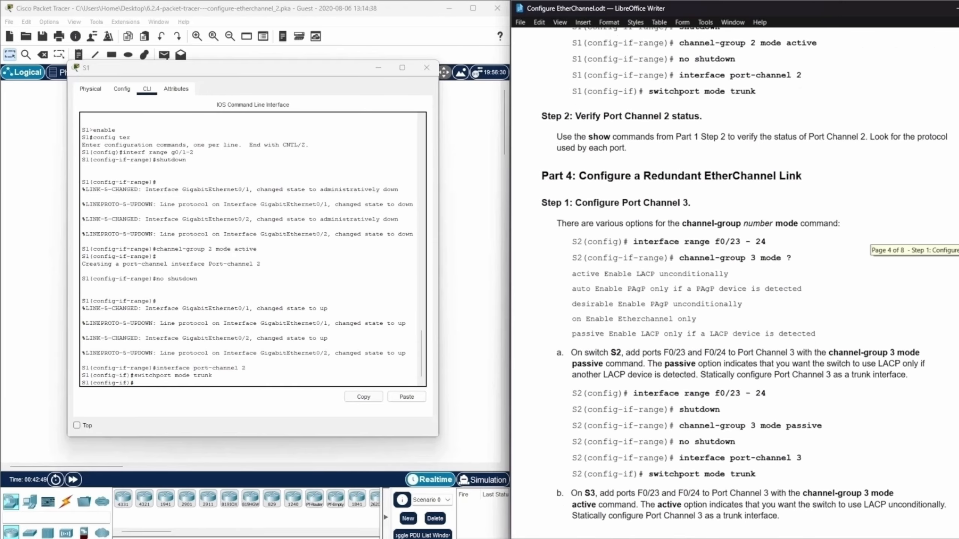
pyautogui.moveTo(958, 250); pyautogui.dragTo(958, 250)
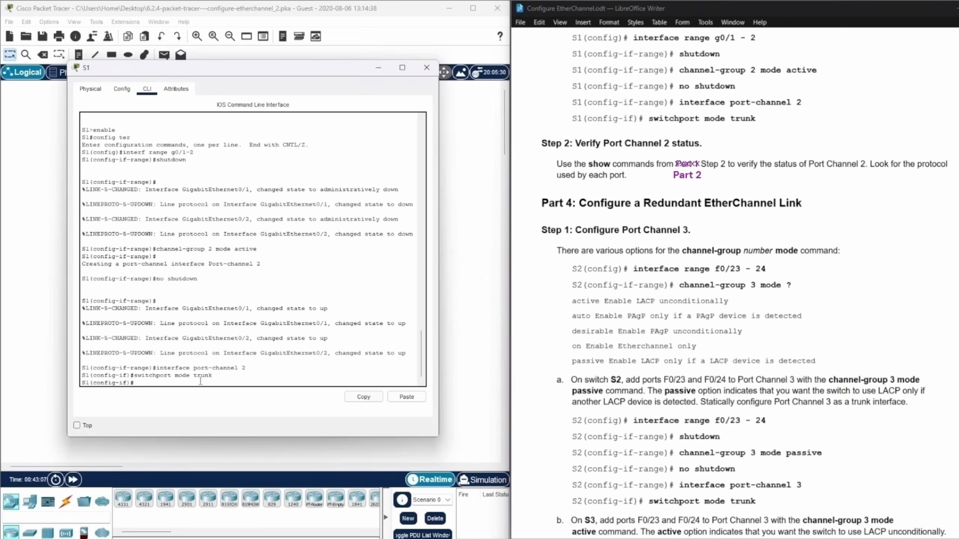
# Leave configuration mode on S1 and run show etherchannel summary to check the Port Channel 2 status.
pyautogui.hotkey('ctrl', 'z')
pyautogui.press('Return')
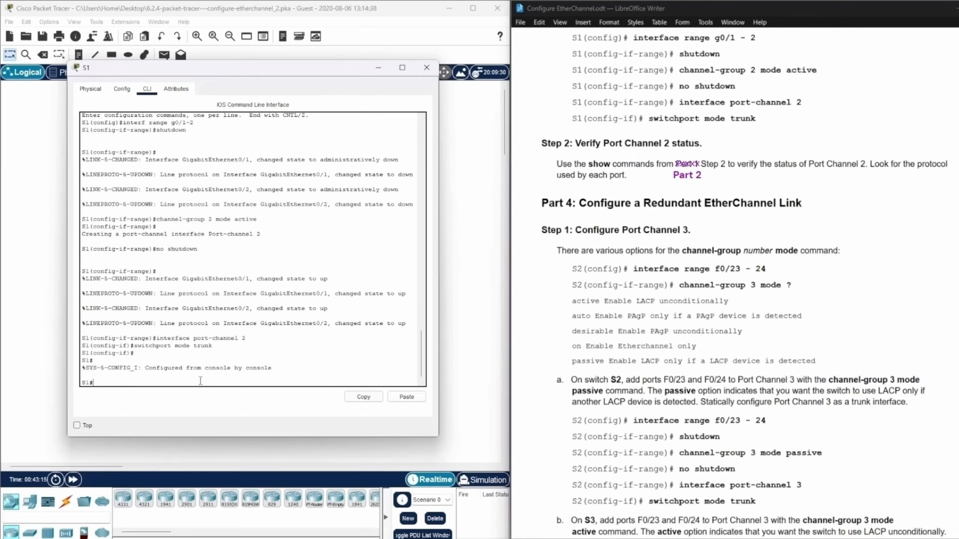
pyautogui.write('show etherchannel summary')
pyautogui.press('Return')
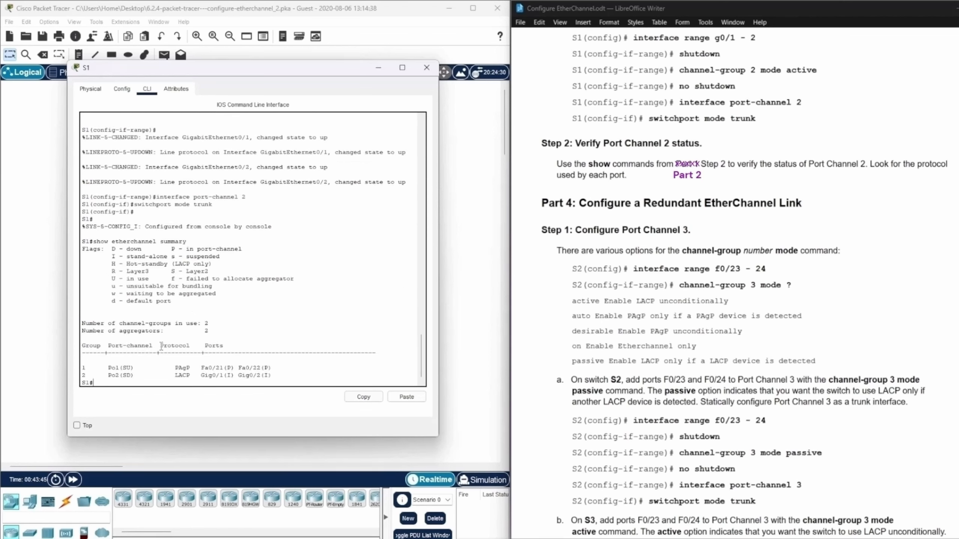
# Examine the protocol of each channel group, the port flags of group 2 and the flag legend in S1's EtherChannel summary.
pyautogui.moveTo(159, 346); pyautogui.dragTo(193, 346)
pyautogui.click(175, 367)
pyautogui.moveTo(174, 368); pyautogui.dragTo(194, 368)
pyautogui.click(175, 376)
pyautogui.moveTo(175, 376); pyautogui.dragTo(194, 376)
pyautogui.click(262, 376)
pyautogui.moveTo(264, 367); pyautogui.dragTo(269, 368)
pyautogui.click(263, 375)
pyautogui.moveTo(108, 256); pyautogui.dragTo(171, 257)
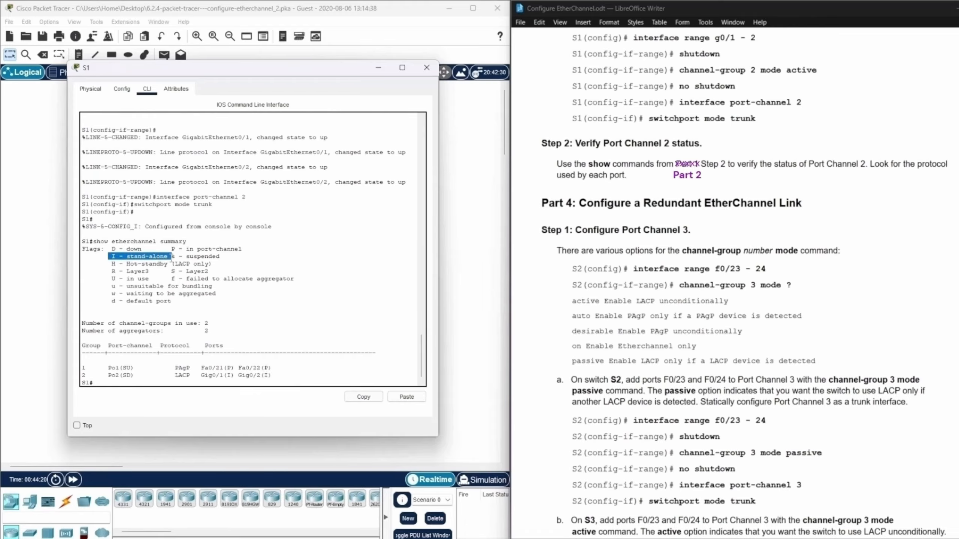
pyautogui.click(294, 374)
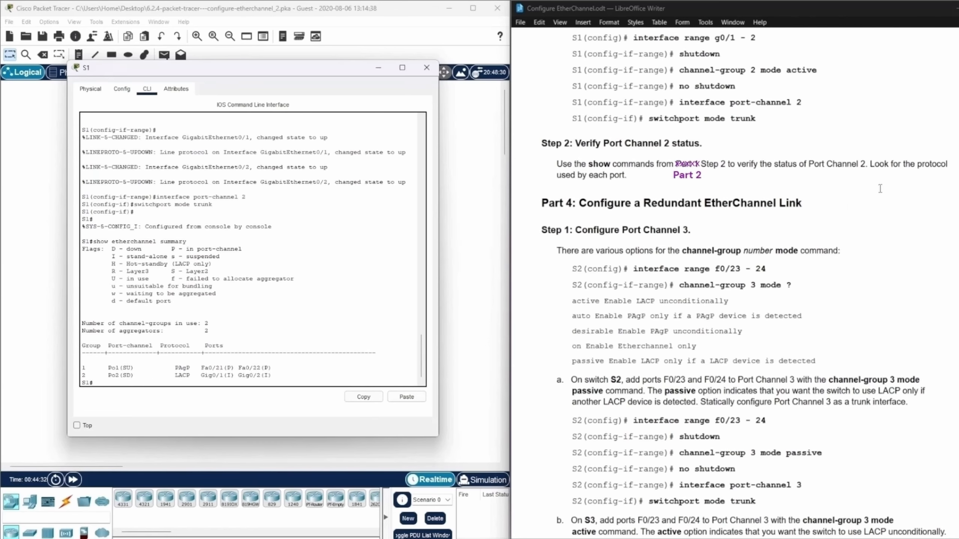
# Highlight the S1 Port Channel 2 command block in the lab document and open the command line of switch S2.
pyautogui.scroll(-5, 880, 188)
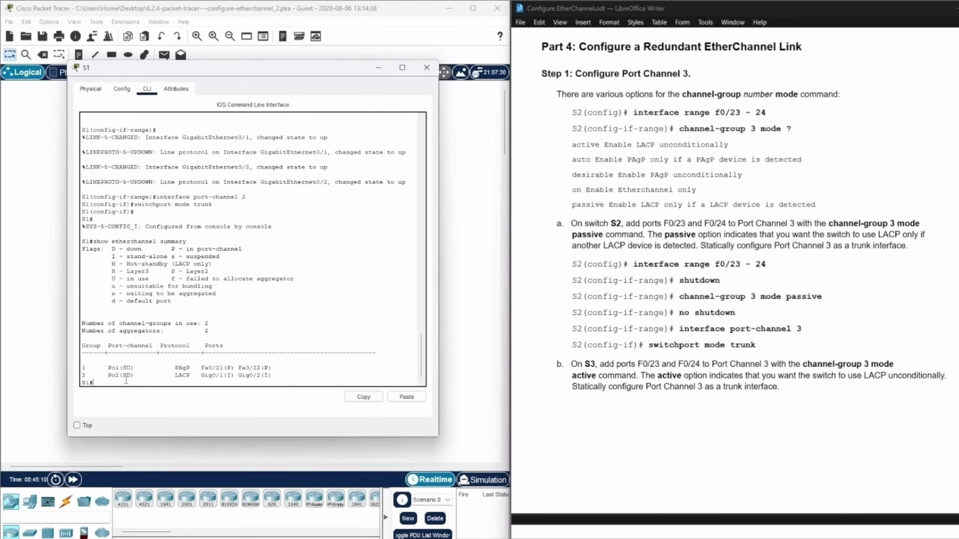
pyautogui.scroll(8, 658, 355)
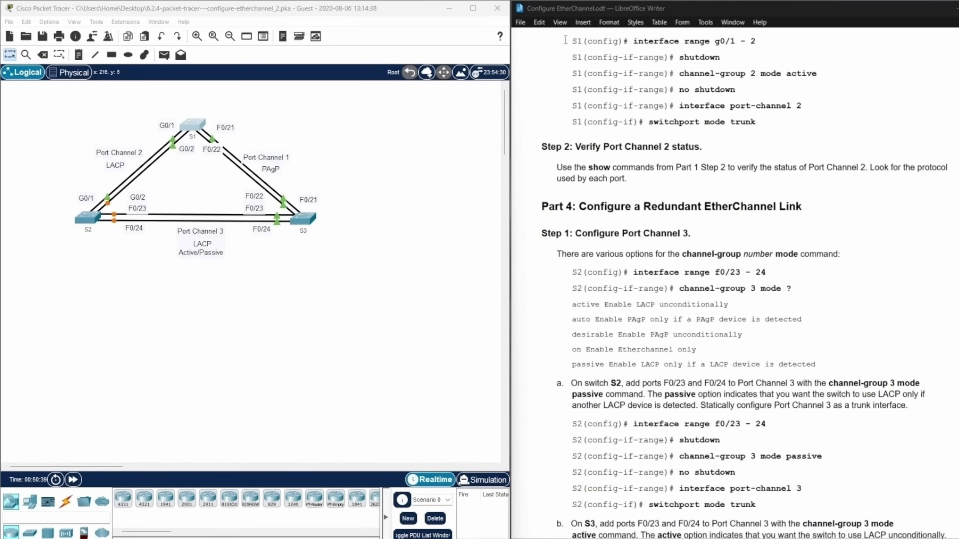
pyautogui.moveTo(572, 41); pyautogui.dragTo(824, 122)
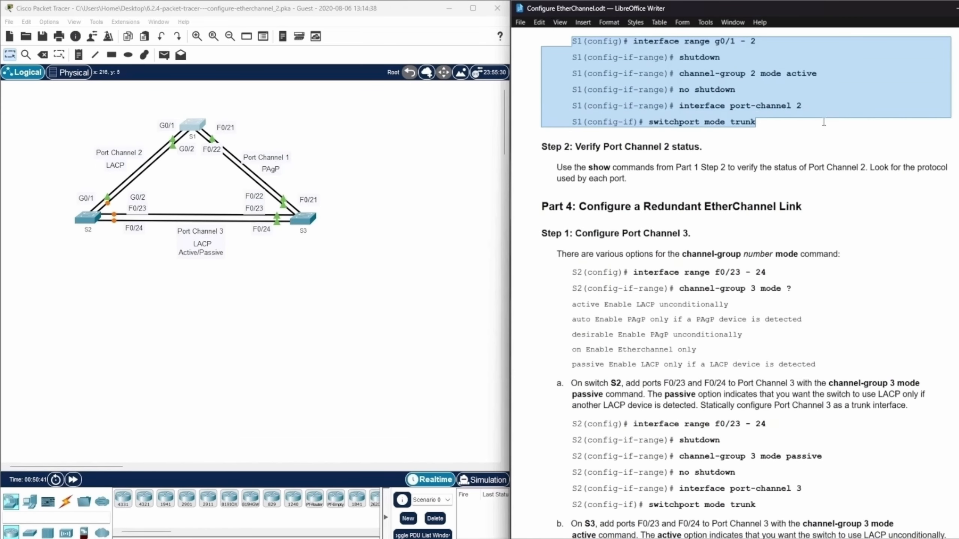
pyautogui.click(345, 343)
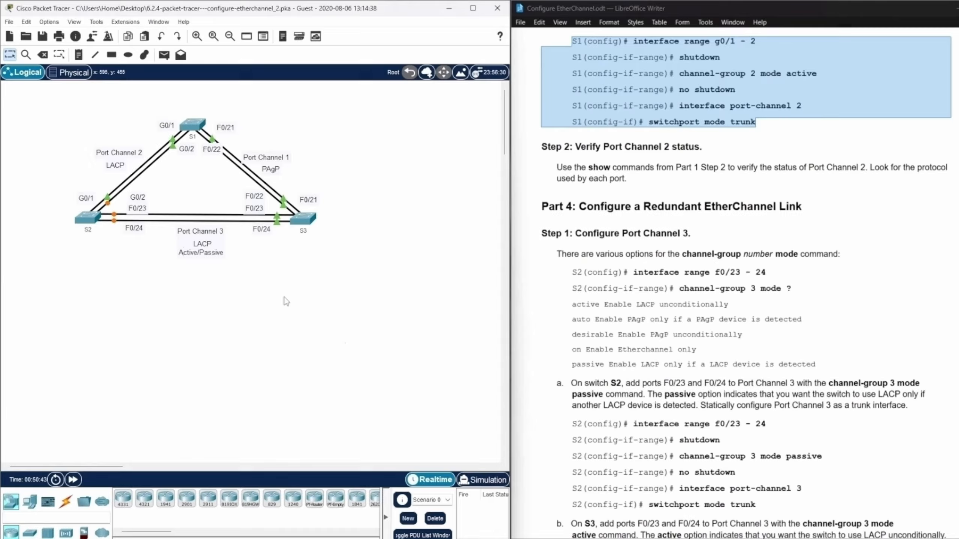
pyautogui.click(93, 222)
pyautogui.moveTo(563, 126); pyautogui.dragTo(312, 70)
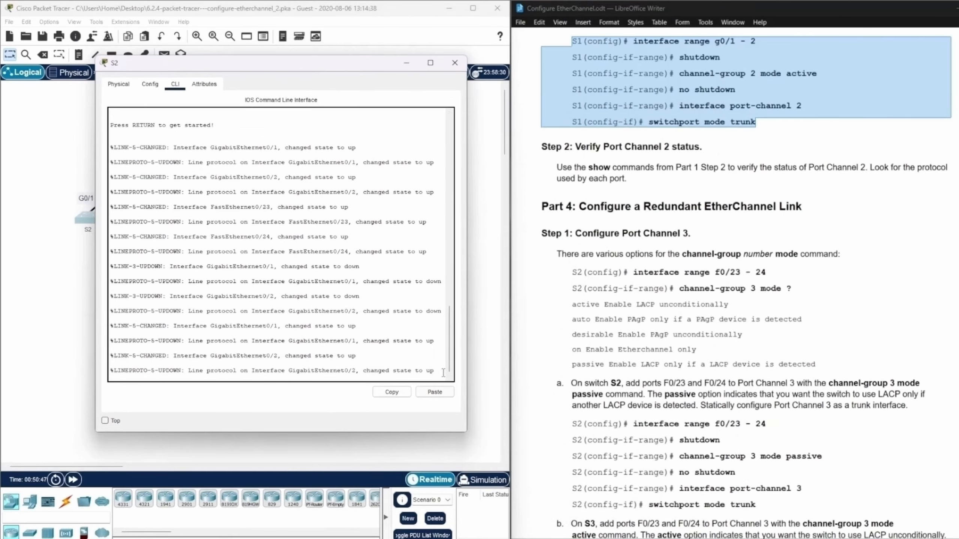
# Enter privileged EXEC mode and global configuration mode on S2.
pyautogui.press('Return')
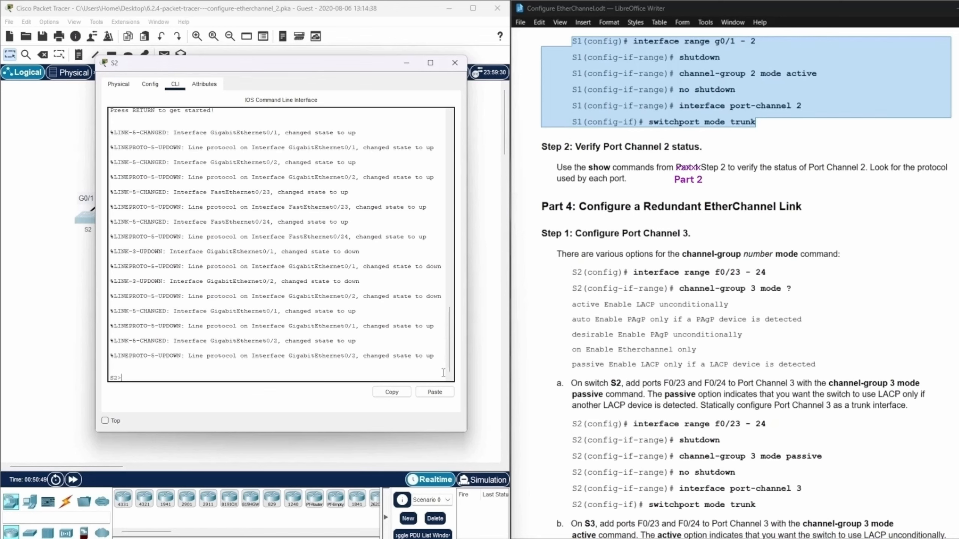
pyautogui.write('enable')
pyautogui.press('Return')
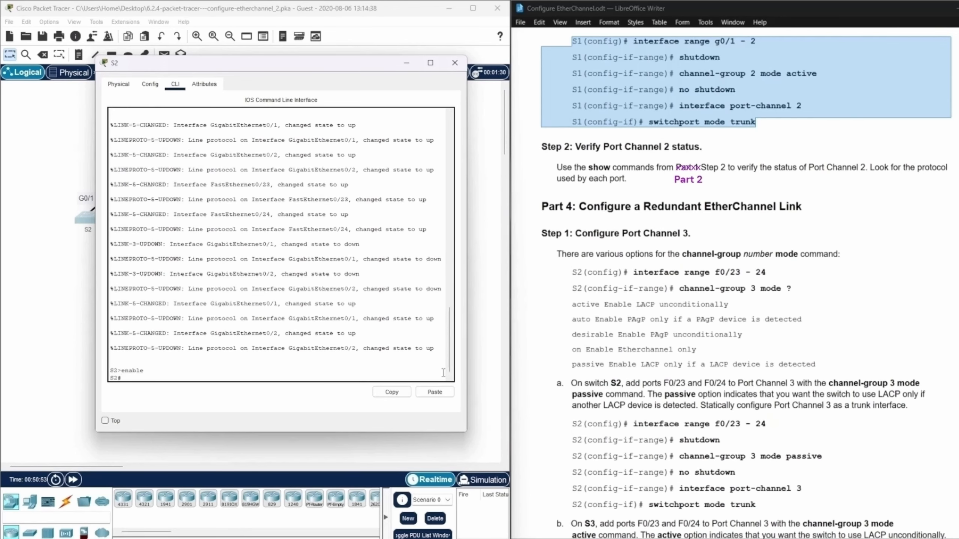
pyautogui.write('conf ter')
pyautogui.press('Return')
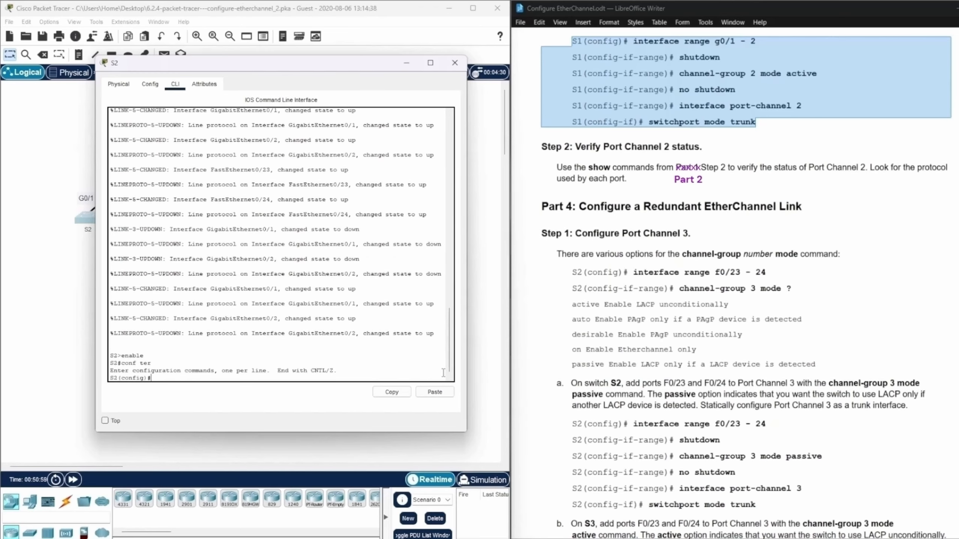
# Select interface range g0/1-2 on S2 and disable both ports with shutdown.
pyautogui.write('interface range g0/1-')
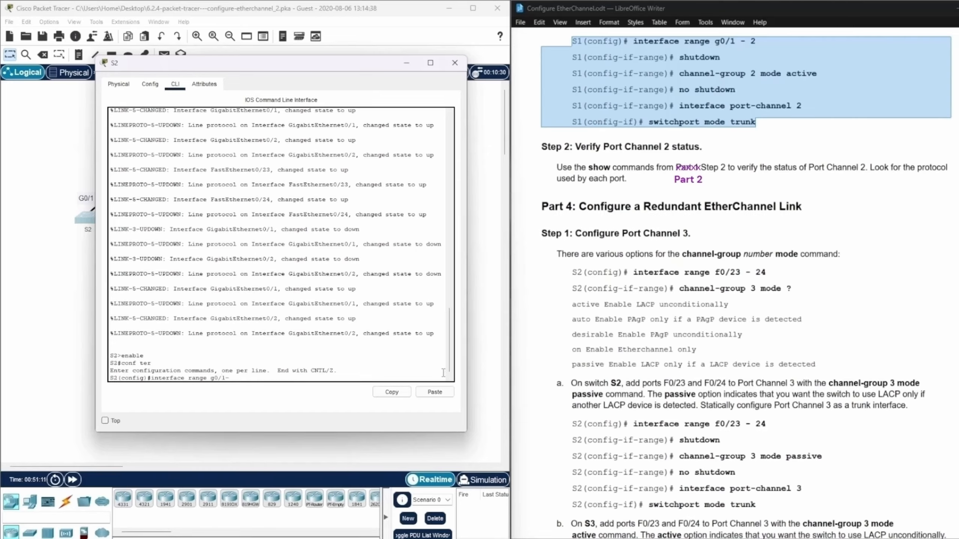
pyautogui.write('2')
pyautogui.press('Return')
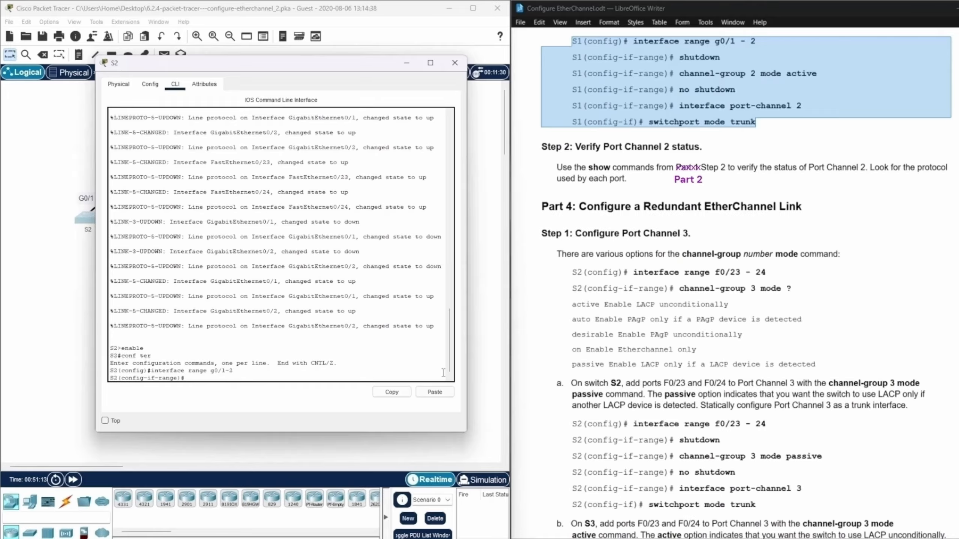
pyautogui.write('shutdown')
pyautogui.press('Return')
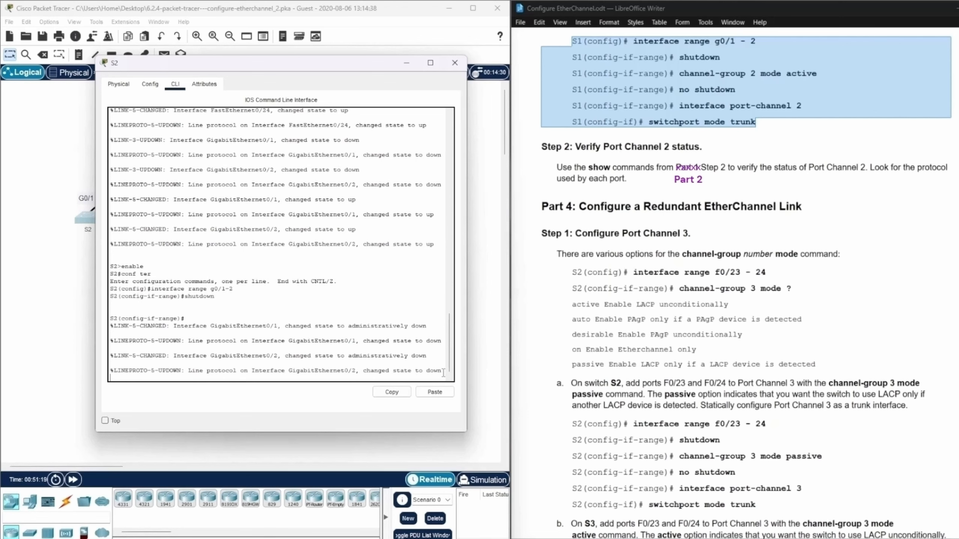
pyautogui.press('Return')
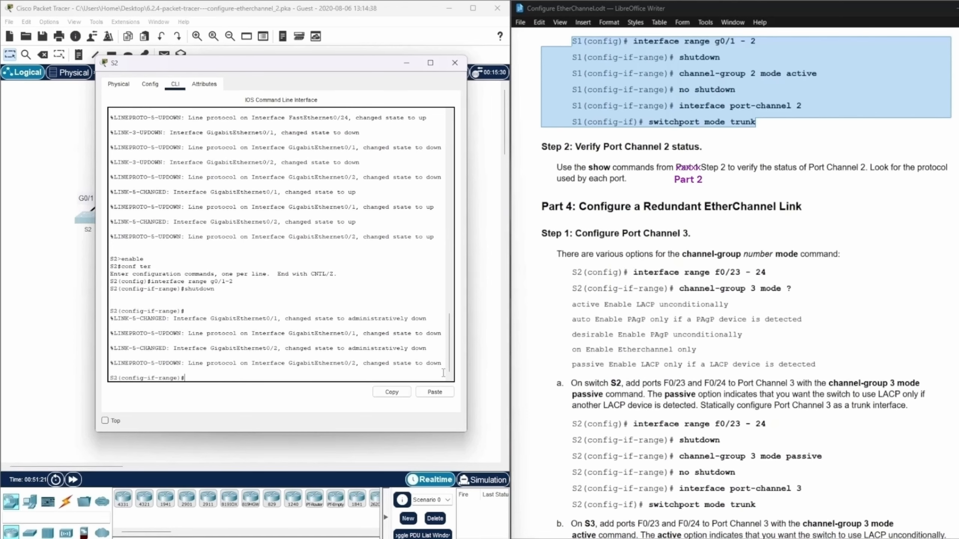
# Assign the g0/1-2 range on S2 to the LACP bundle with channel-group 2 mode active.
pyautogui.write('channel-group 2 mode active')
pyautogui.press('Return')
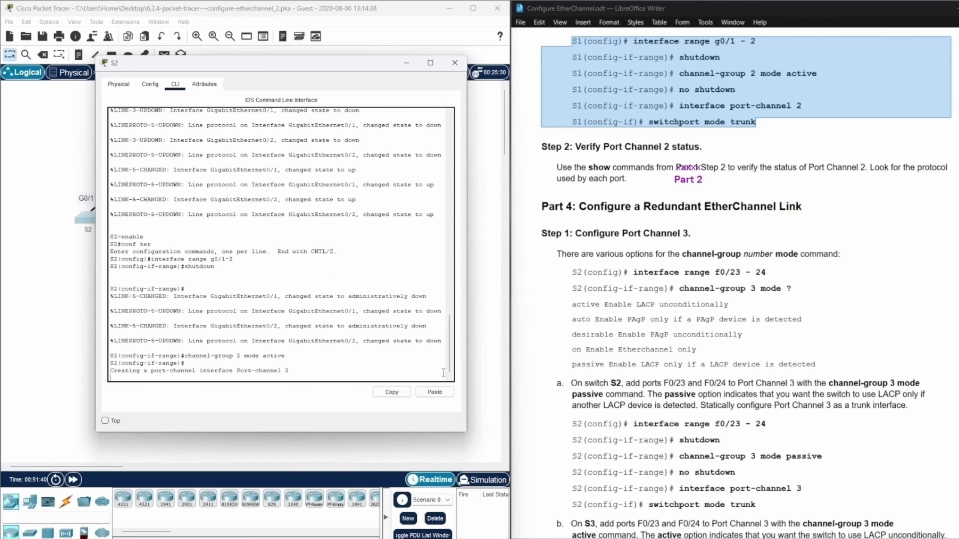
pyautogui.press('Return')
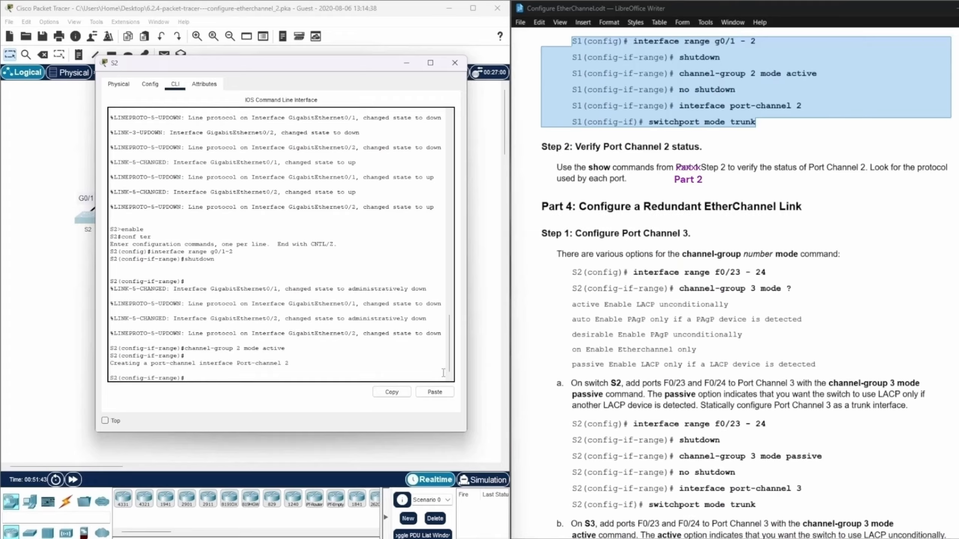
# Re-enable the g0/1-2 interface range on S2 with no shutdown.
pyautogui.write('no shutdown')
pyautogui.press('Return')
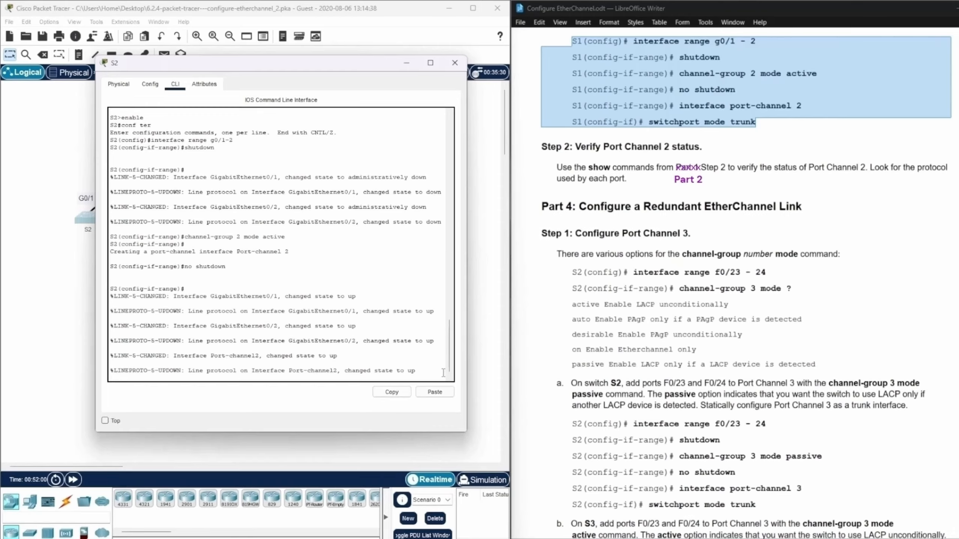
pyautogui.press('Return')
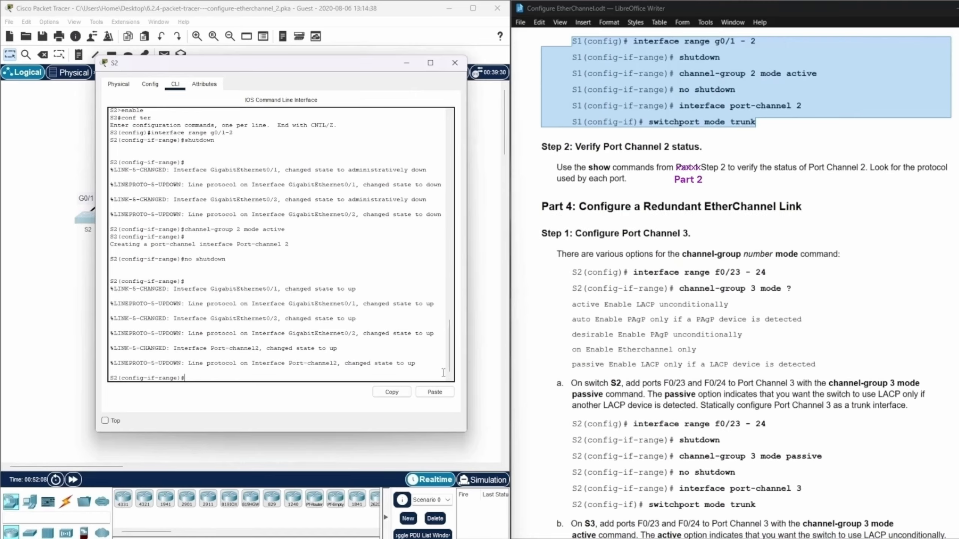
# Configure interface port-channel 2 on S2 as a static trunk with switchport mode trunk and return to privileged EXEC mode.
pyautogui.write('interface port-channel 2')
pyautogui.press('Return')
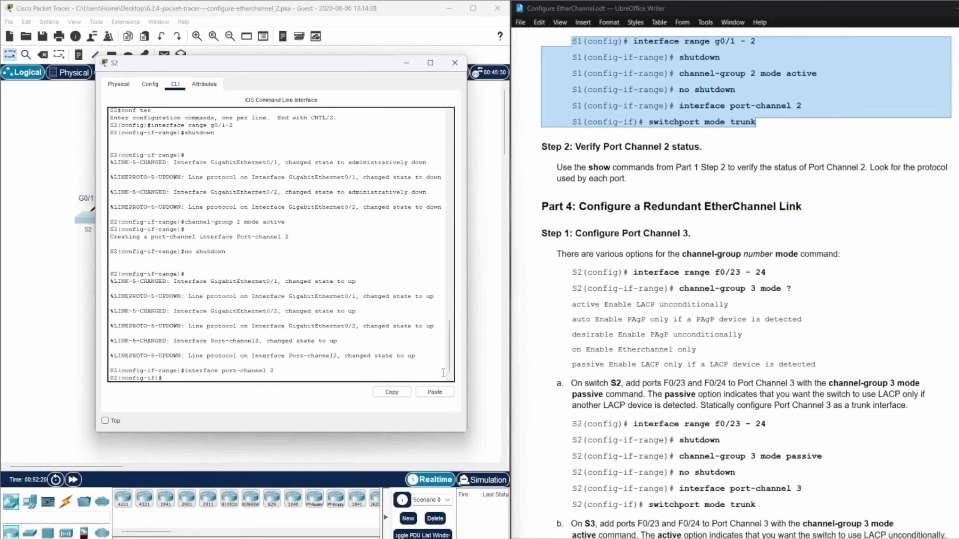
pyautogui.write('switchport mode trunk')
pyautogui.press('Return')
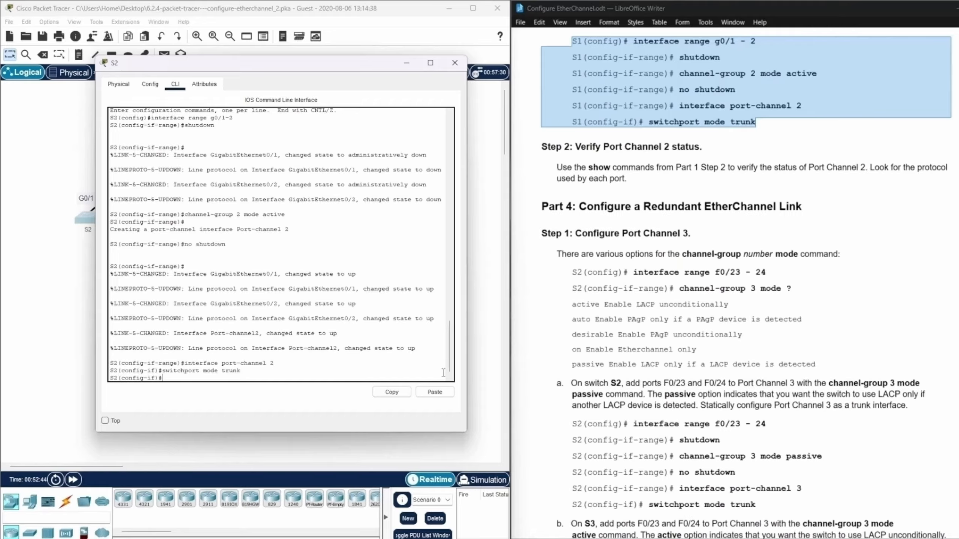
pyautogui.hotkey('ctrl', 'z')
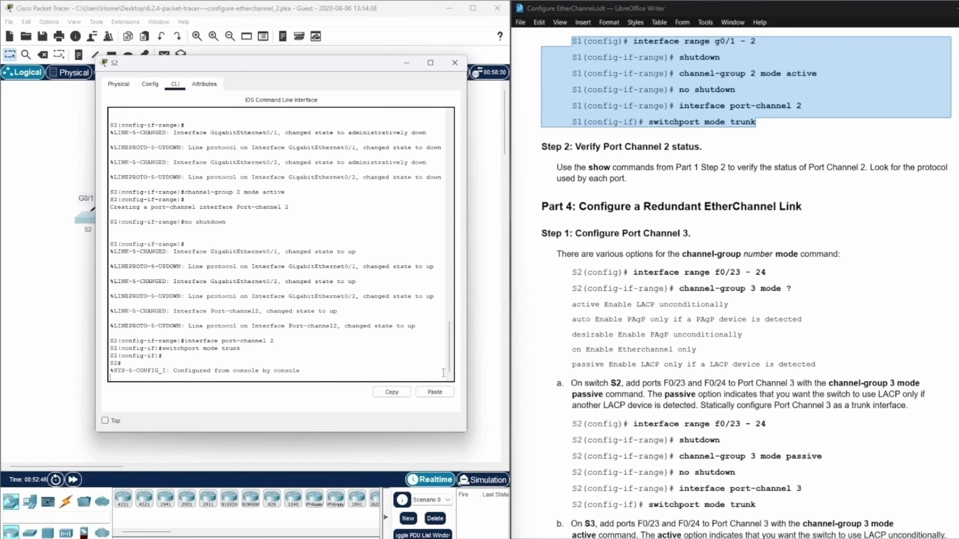
pyautogui.press('Return')
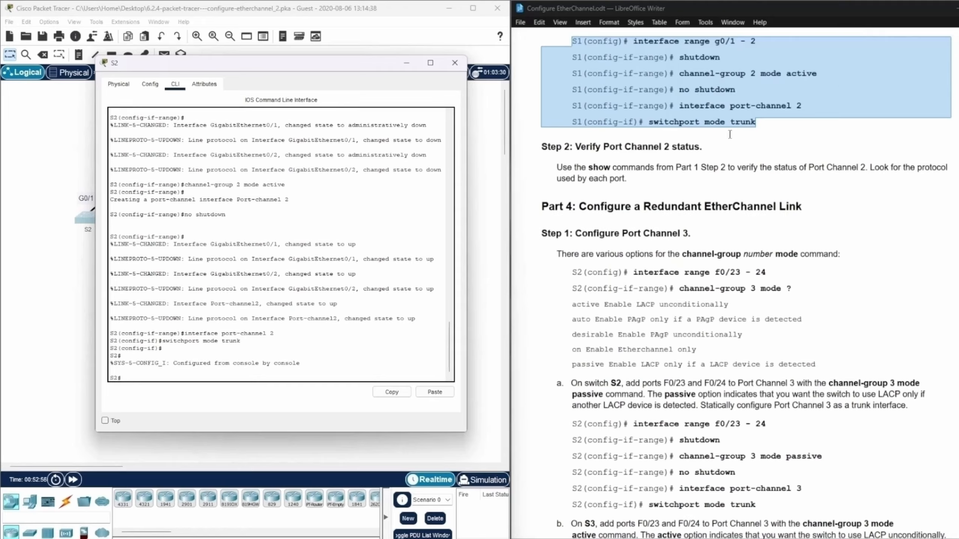
pyautogui.click(805, 145)
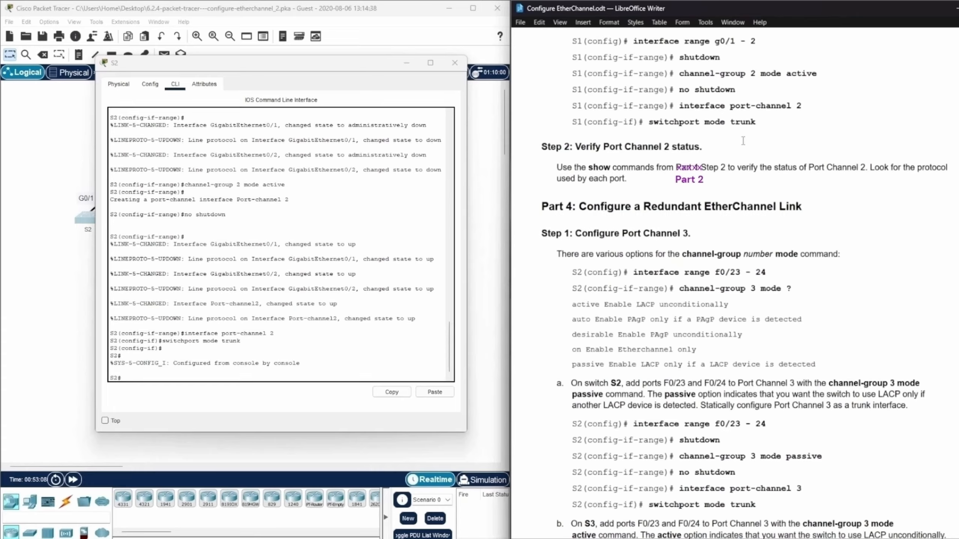
# Run show etherchannel summary on S2 to check the status of Port Channel 2.
pyautogui.click(138, 375)
pyautogui.write('sh')
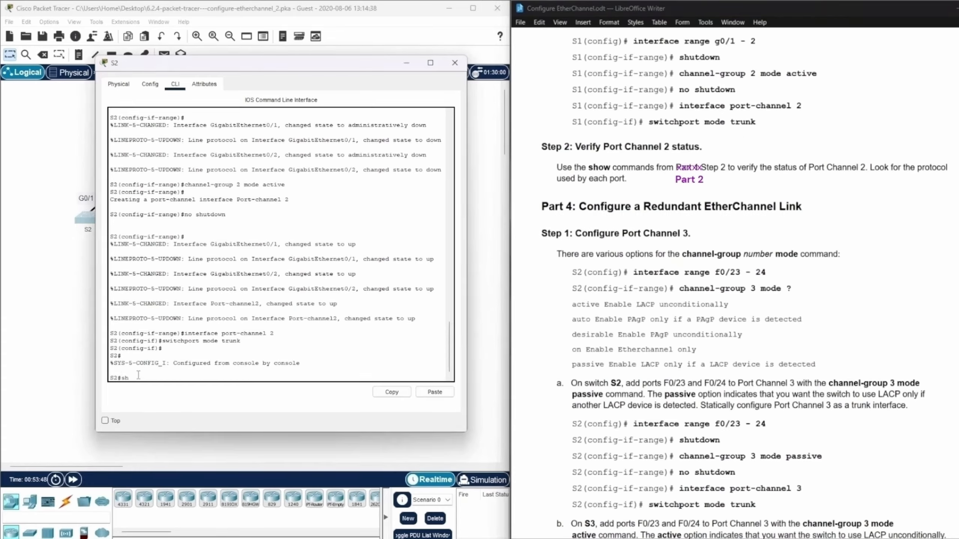
pyautogui.write('ow etherchannel summary')
pyautogui.press('Return')
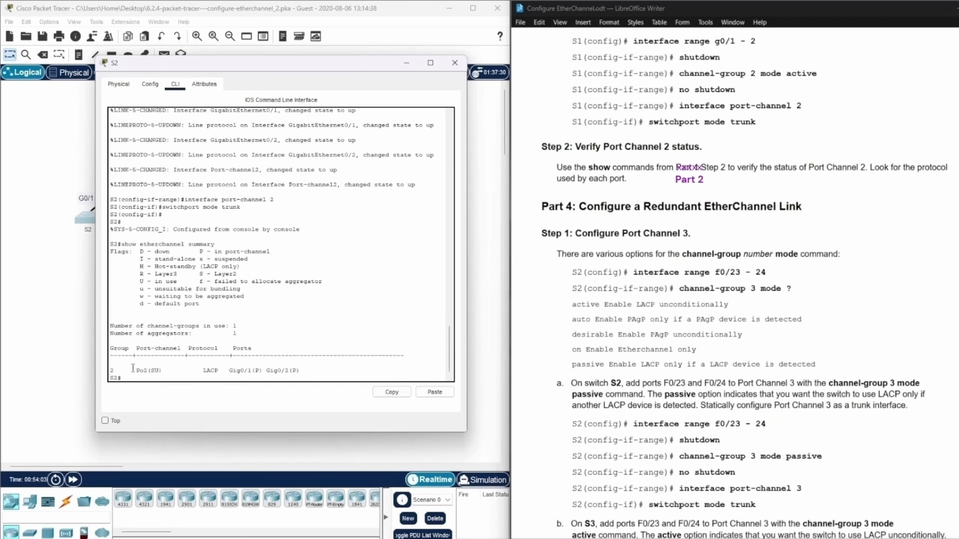
# Examine the Port Channel 2 entry on S2 for its group number, status flags and member ports, and put the S2 window away.
pyautogui.moveTo(136, 370); pyautogui.dragTo(155, 367)
pyautogui.moveTo(151, 370); pyautogui.dragTo(159, 371)
pyautogui.moveTo(138, 281); pyautogui.dragTo(182, 282)
pyautogui.click(201, 375)
pyautogui.moveTo(200, 370); pyautogui.dragTo(305, 372)
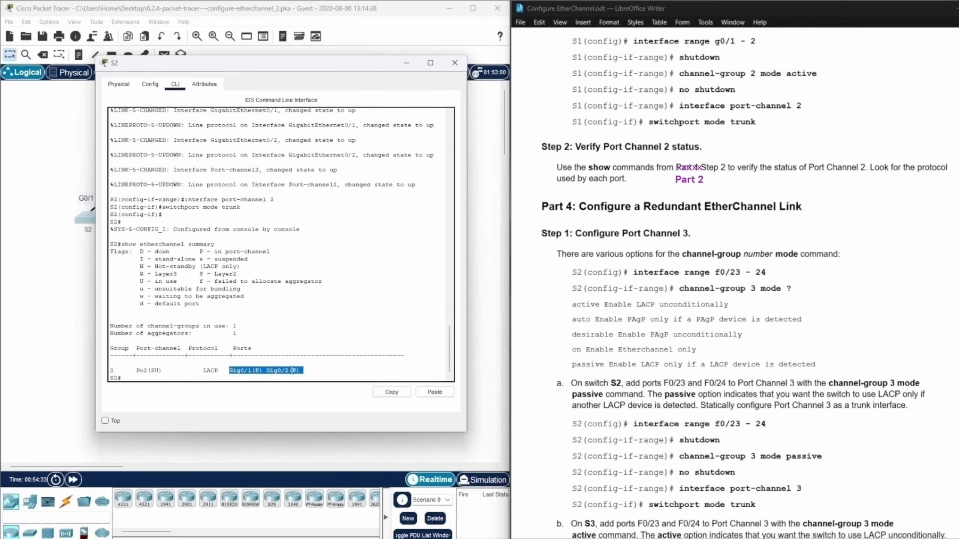
pyautogui.click(197, 250)
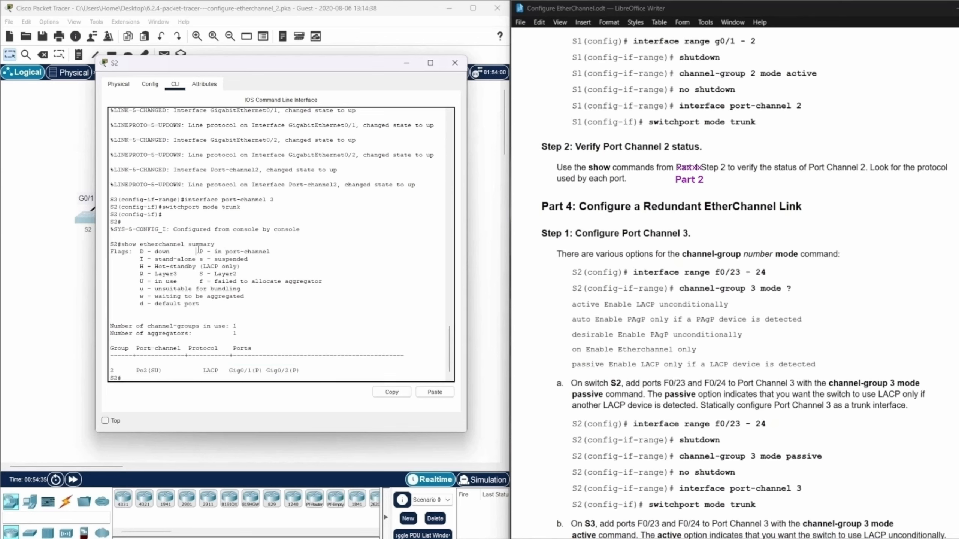
pyautogui.moveTo(197, 250); pyautogui.dragTo(271, 248)
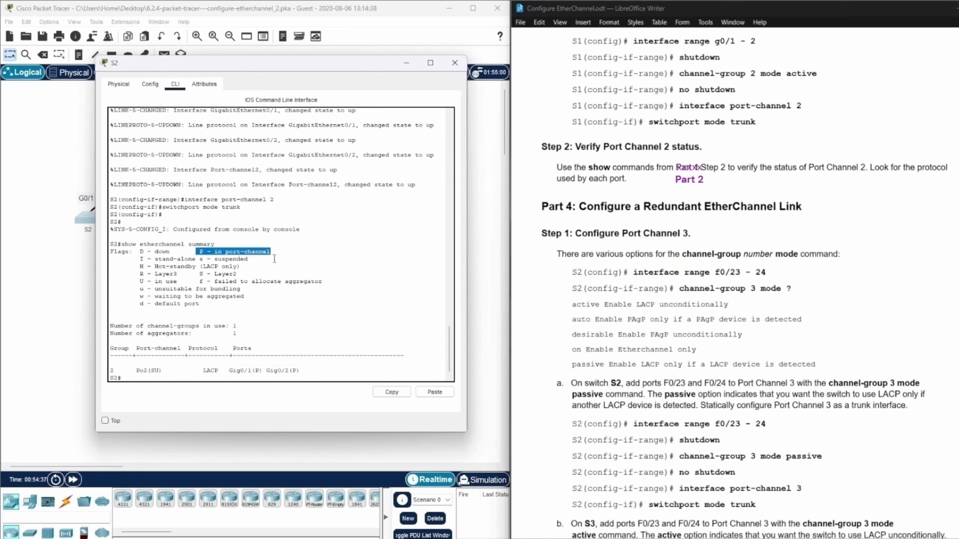
pyautogui.moveTo(119, 373); pyautogui.dragTo(111, 362)
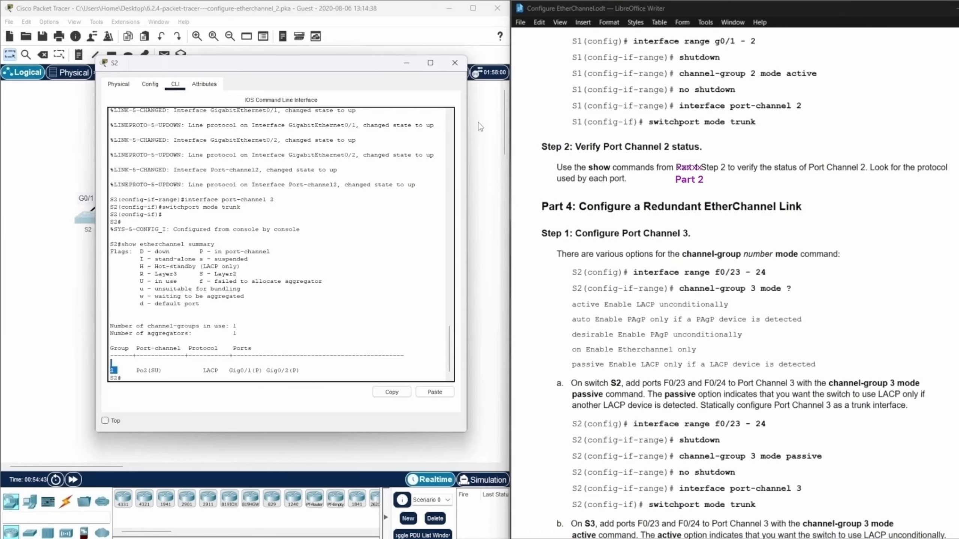
pyautogui.click(405, 65)
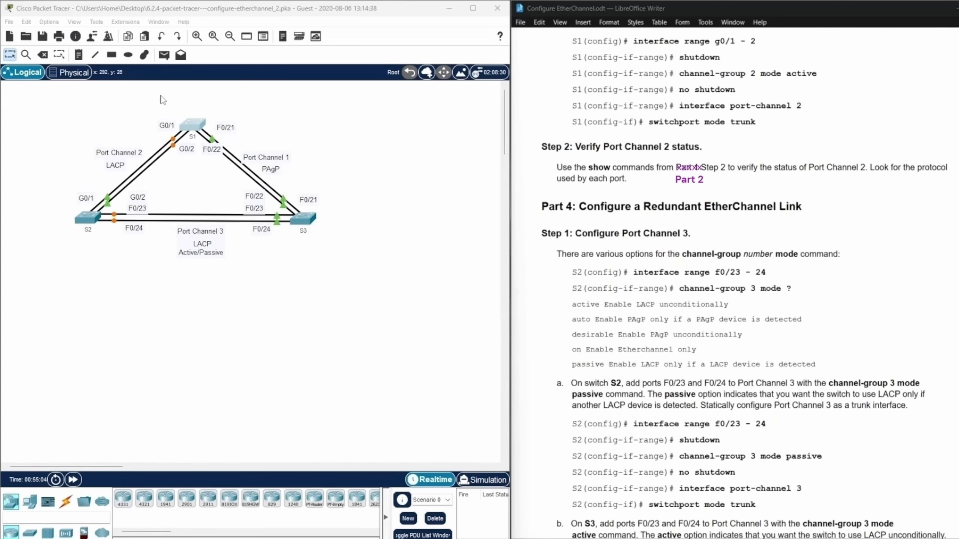
# Open the S1 command line, enter privileged EXEC mode with enable and run show etherchannel summary.
pyautogui.click(195, 128)
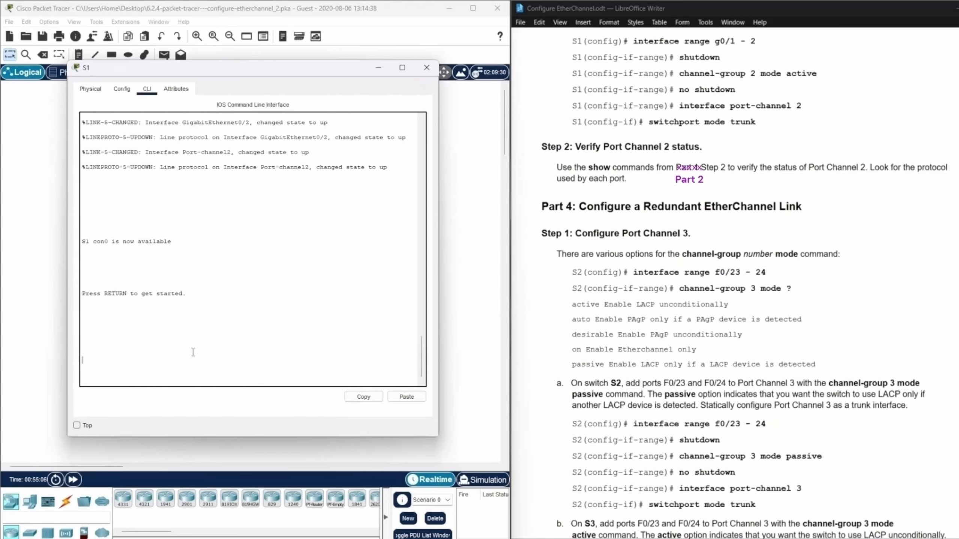
pyautogui.press('Return')
pyautogui.write('ena')
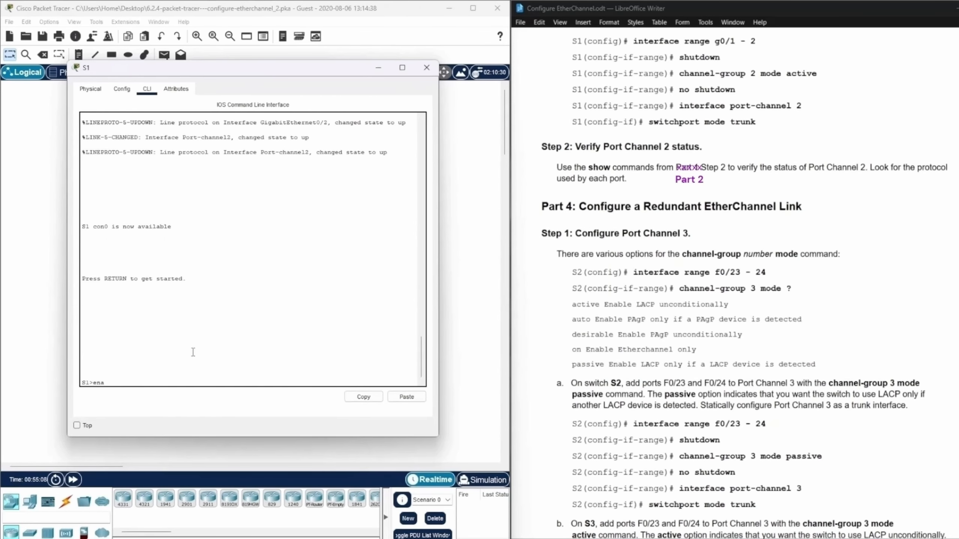
pyautogui.write('ble')
pyautogui.press('Return')
pyautogui.write('show et')
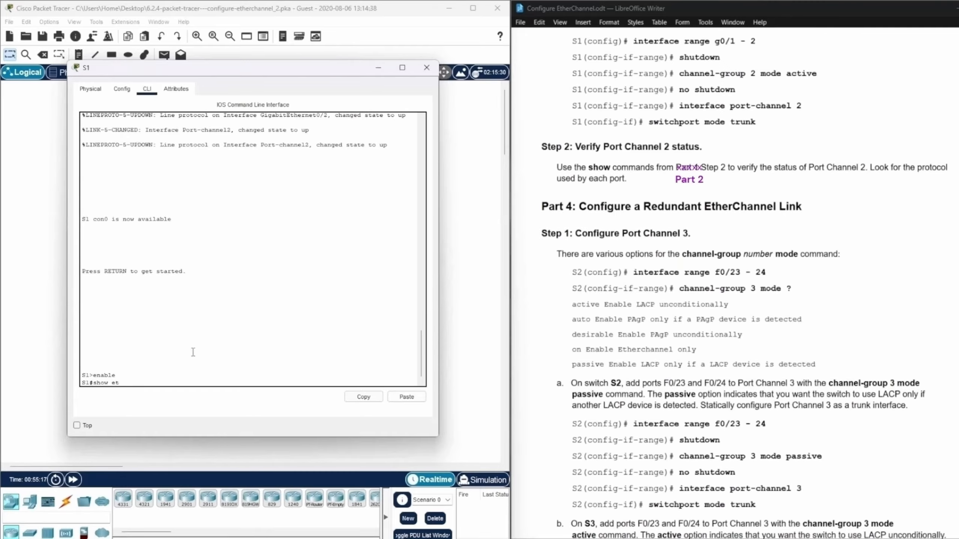
pyautogui.write('herchannel summary')
pyautogui.press('Return')
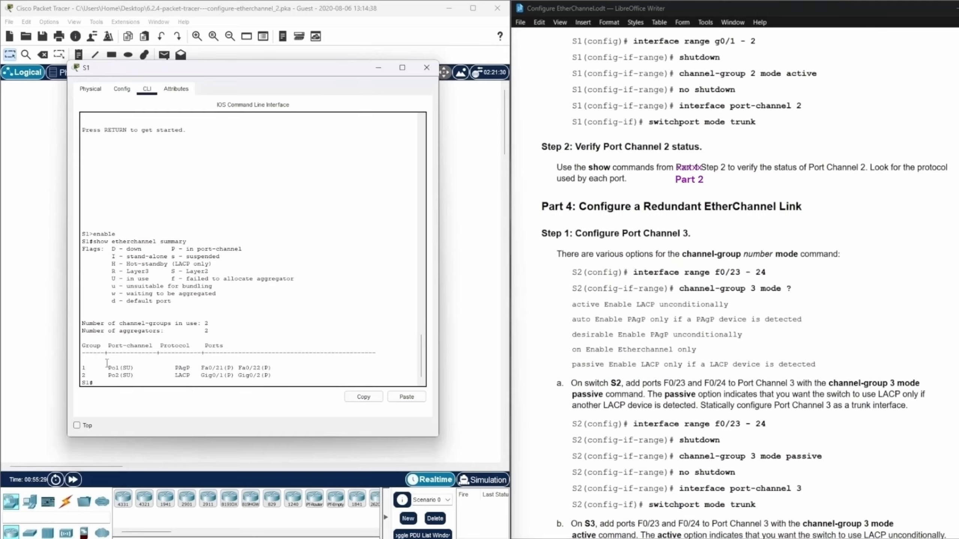
# Compare the Port Channel 1 and Port Channel 2 entries in S1's summary by group, protocol and member ports, and put the S1 window away.
pyautogui.moveTo(82, 375); pyautogui.dragTo(278, 376)
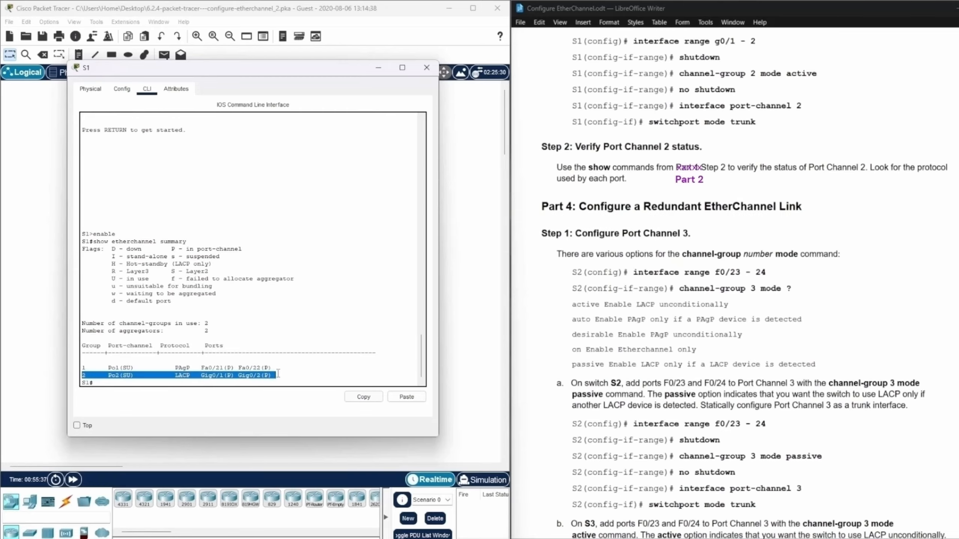
pyautogui.click(278, 374)
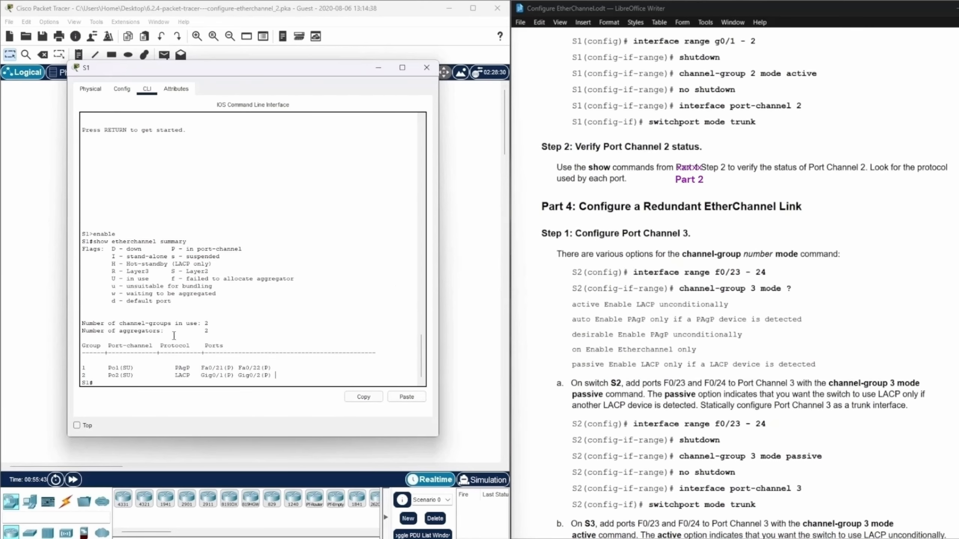
pyautogui.moveTo(82, 365); pyautogui.dragTo(288, 371)
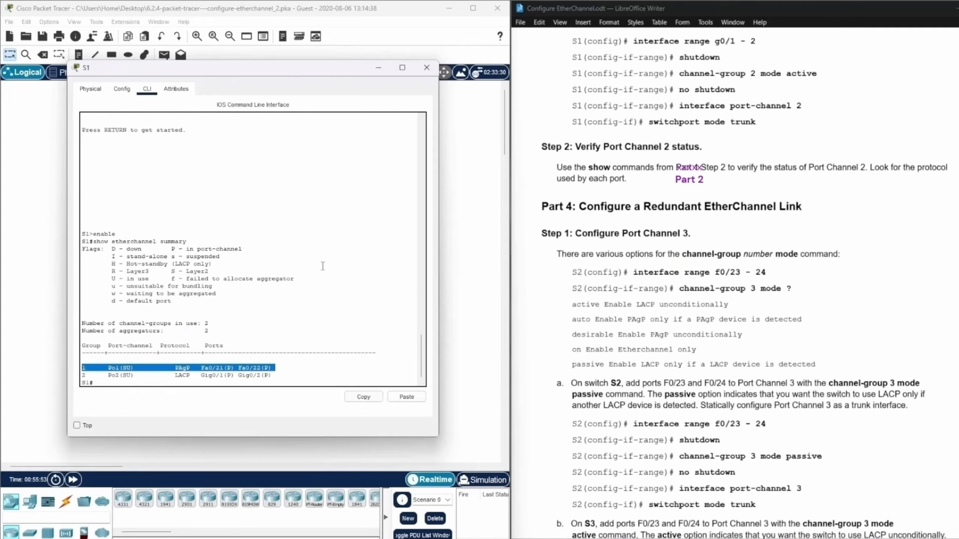
pyautogui.click(296, 323)
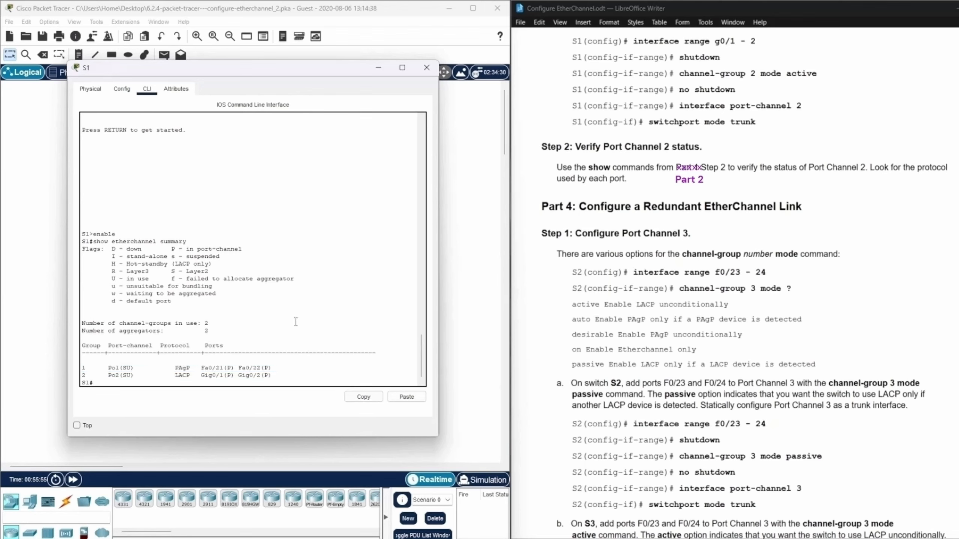
pyautogui.moveTo(201, 368); pyautogui.dragTo(274, 367)
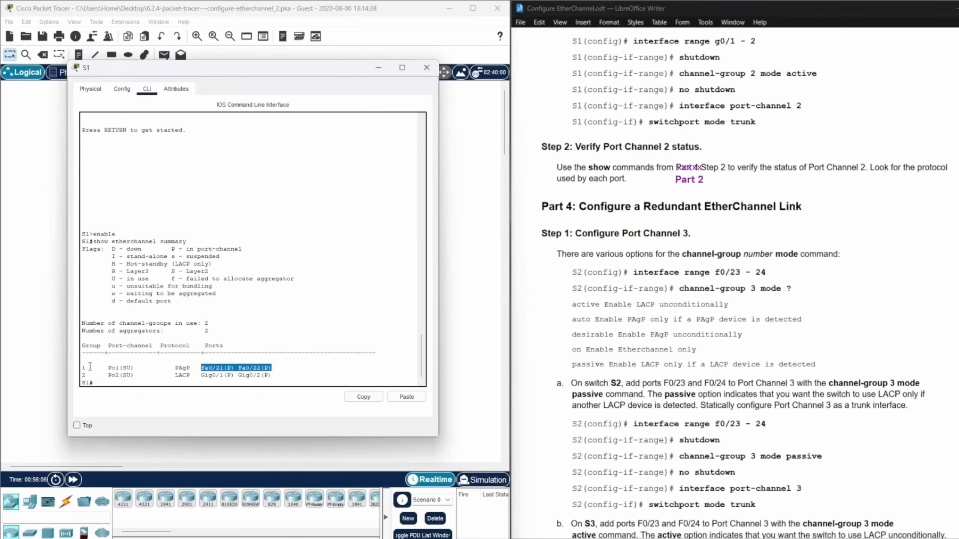
pyautogui.moveTo(91, 368); pyautogui.dragTo(82, 367)
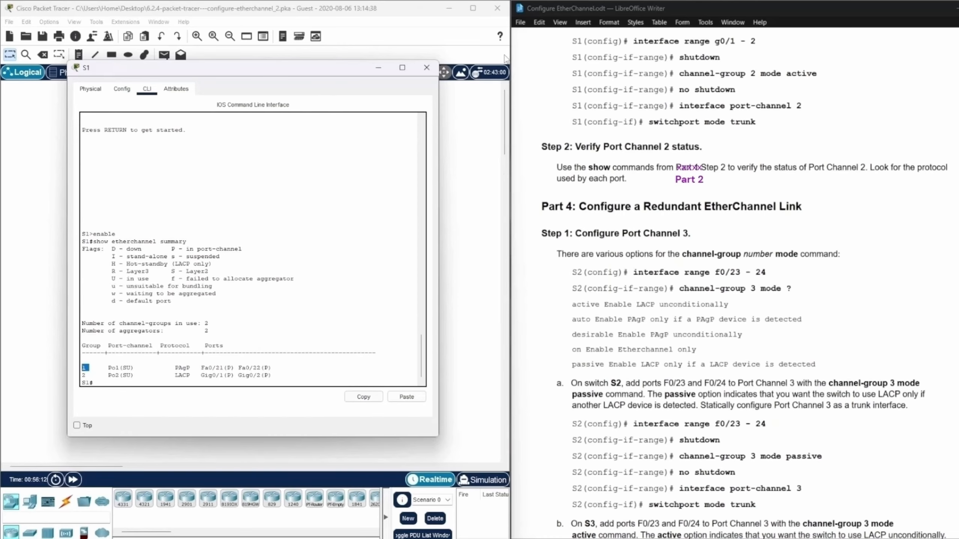
pyautogui.click(379, 68)
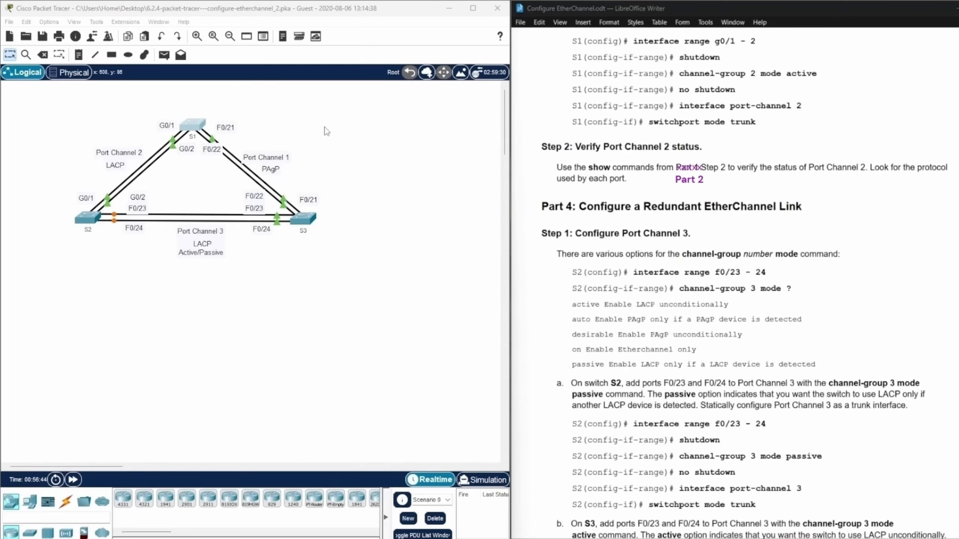
# Review the Part 4 Port Channel 3 instructions and the PT Activity window's instructions and progress, and move that window off the topology.
pyautogui.scroll(-3, 763, 155)
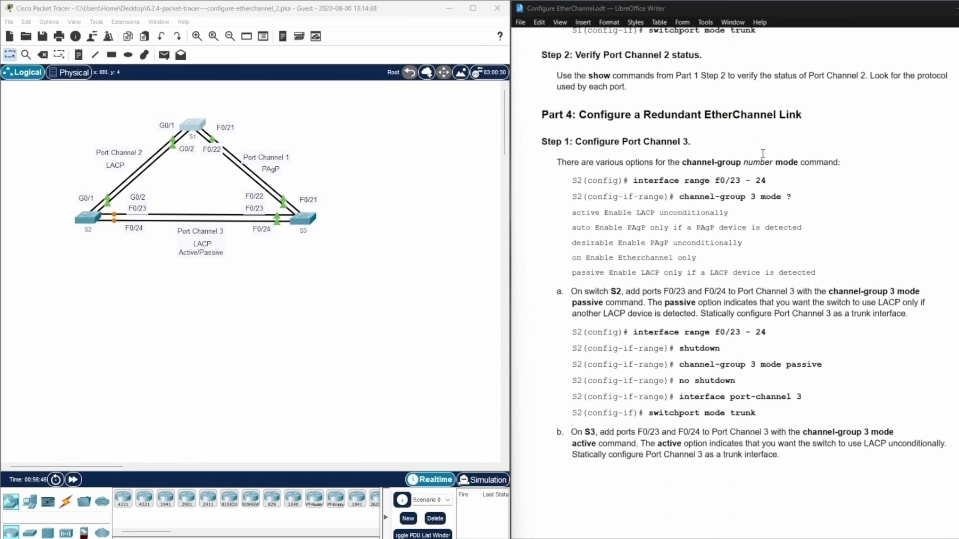
pyautogui.scroll(-2, 763, 154)
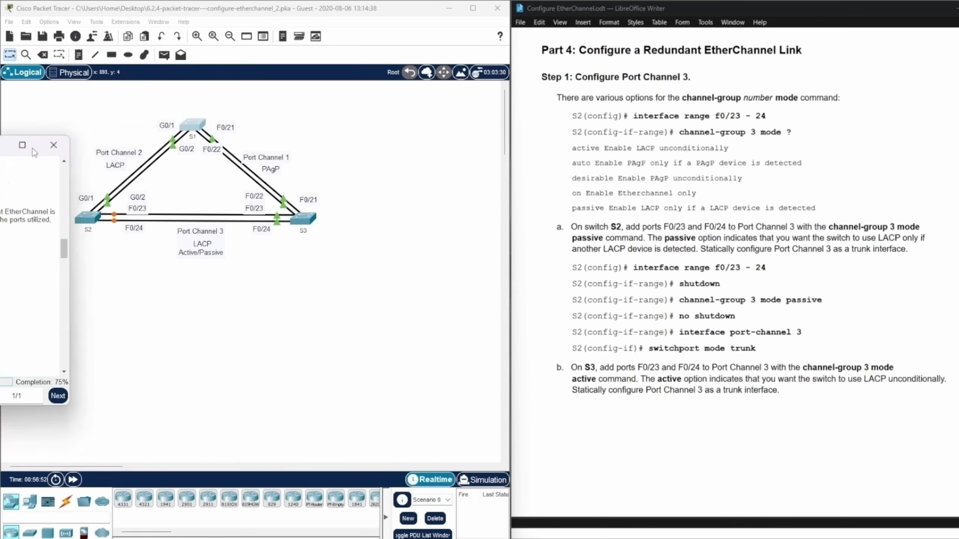
pyautogui.moveTo(0, 146); pyautogui.dragTo(471, 109)
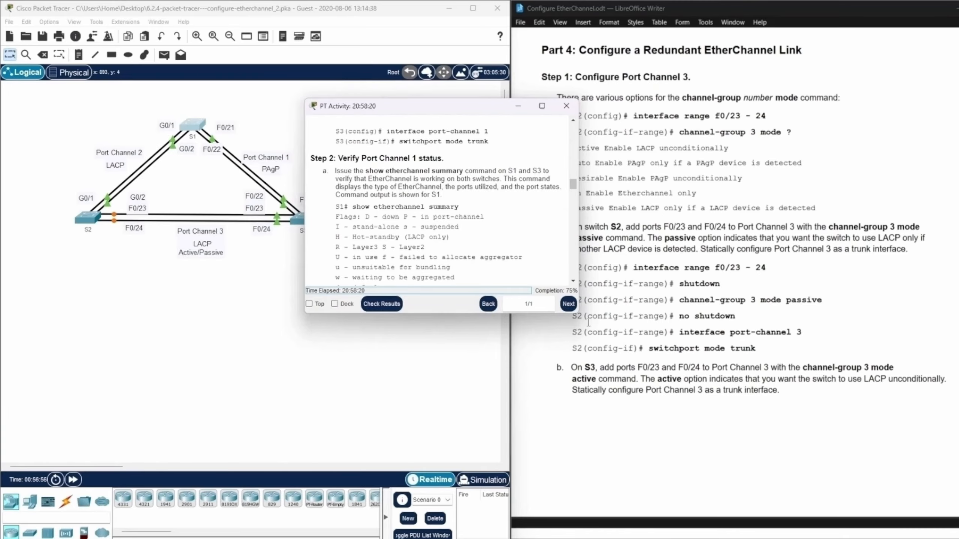
pyautogui.scroll(-3, 500, 173)
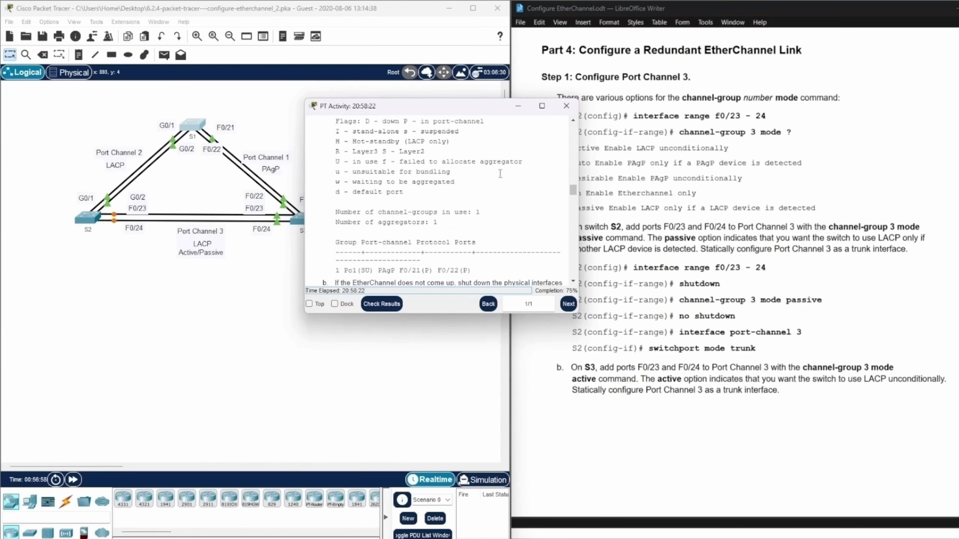
pyautogui.scroll(-3, 500, 174)
pyautogui.moveTo(495, 108); pyautogui.dragTo(0, 124)
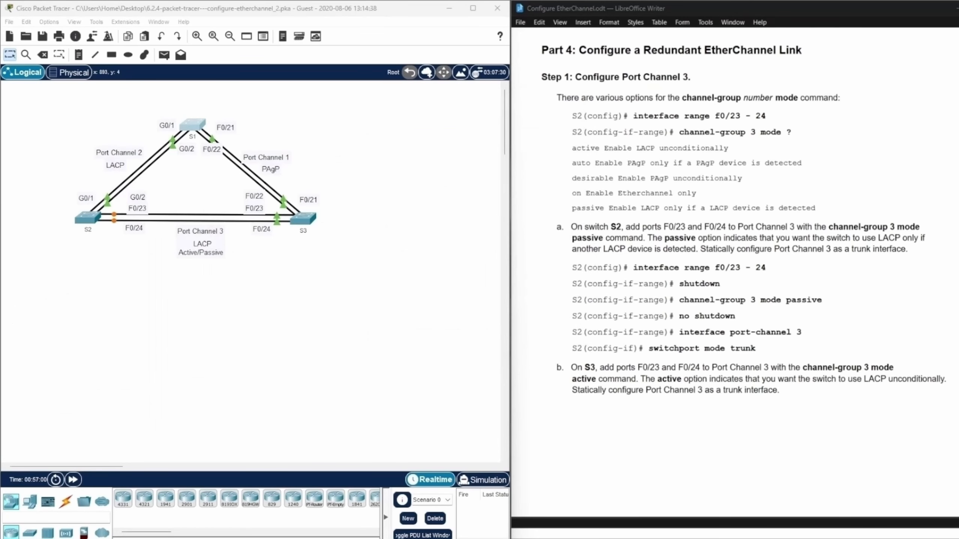
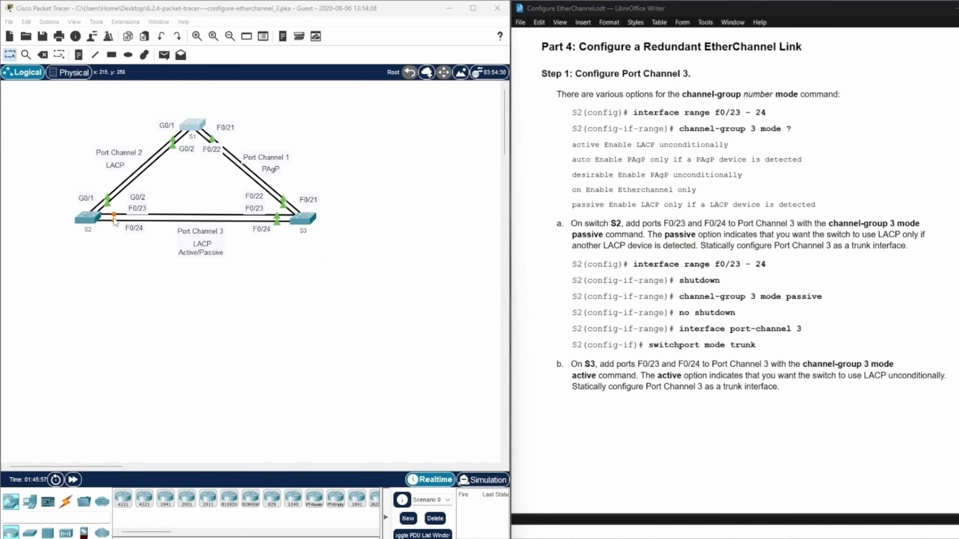
# Open the S2 command line and enter global configuration mode with enable and config ter.
pyautogui.click(79, 221)
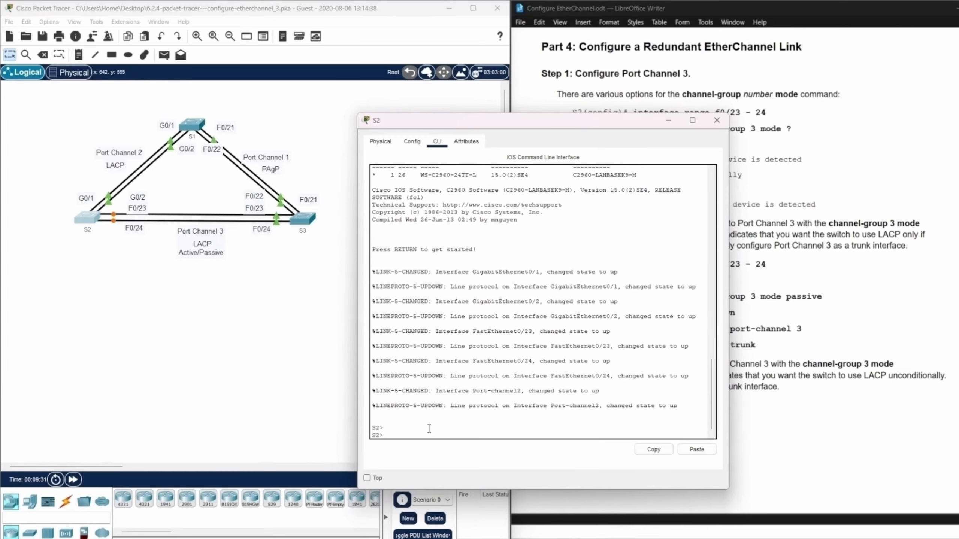
pyautogui.moveTo(498, 120); pyautogui.dragTo(257, 74)
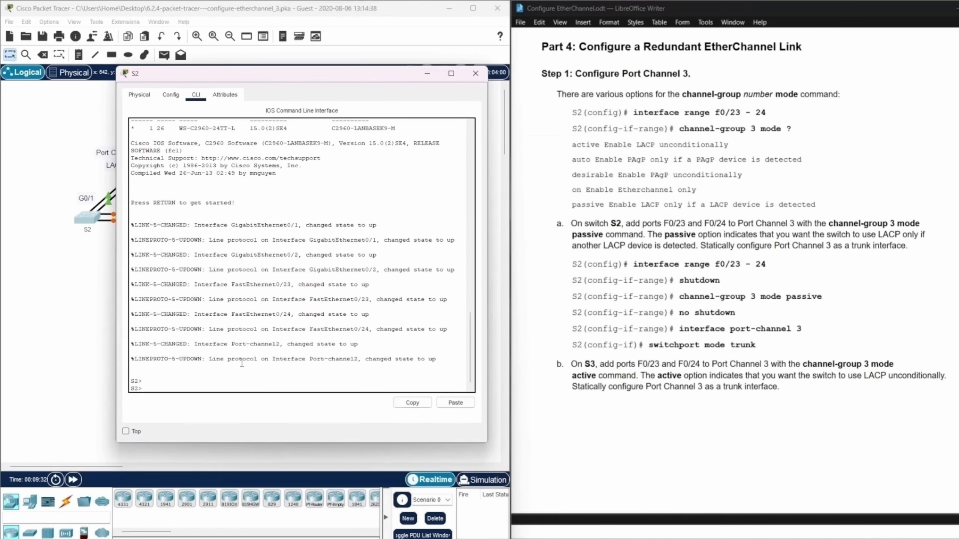
pyautogui.click(152, 388)
pyautogui.write('enable')
pyautogui.press('Return')
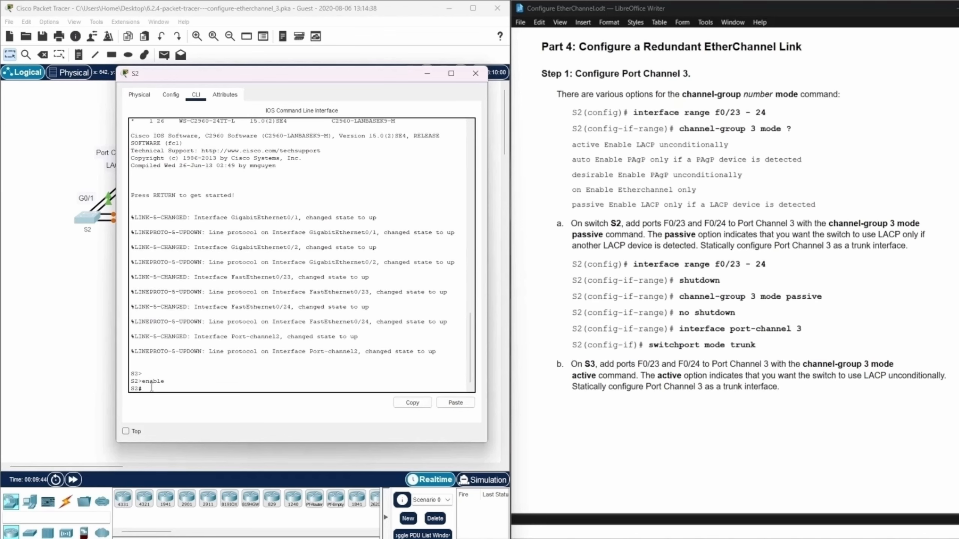
pyautogui.write('config ter')
pyautogui.press('Return')
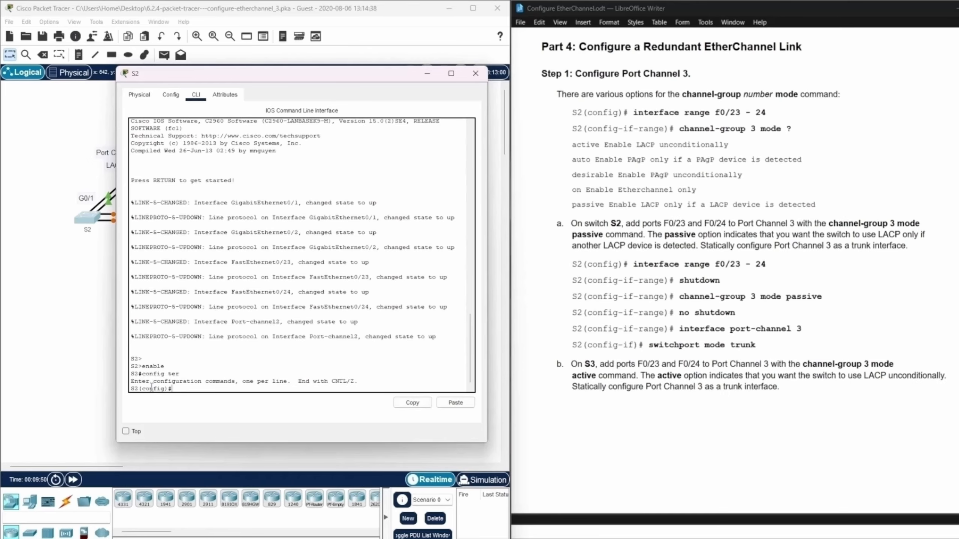
# Enter interface range configuration for f0/23-24 on S2.
pyautogui.write('interface range f0/23-24')
pyautogui.press('Return')
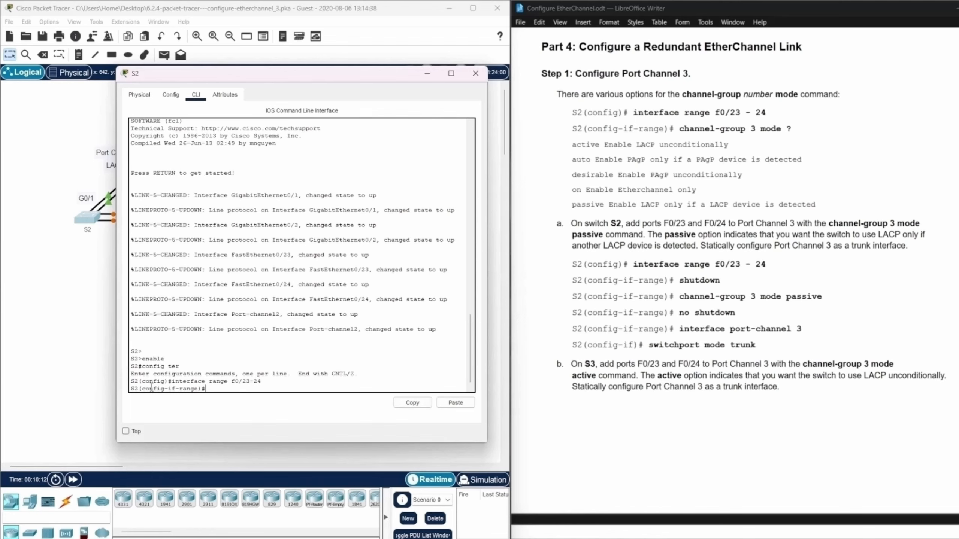
# List the available channel-group 3 mode options on S2 with ? and examine the description of each mode.
pyautogui.write('channel-group 3 mode')
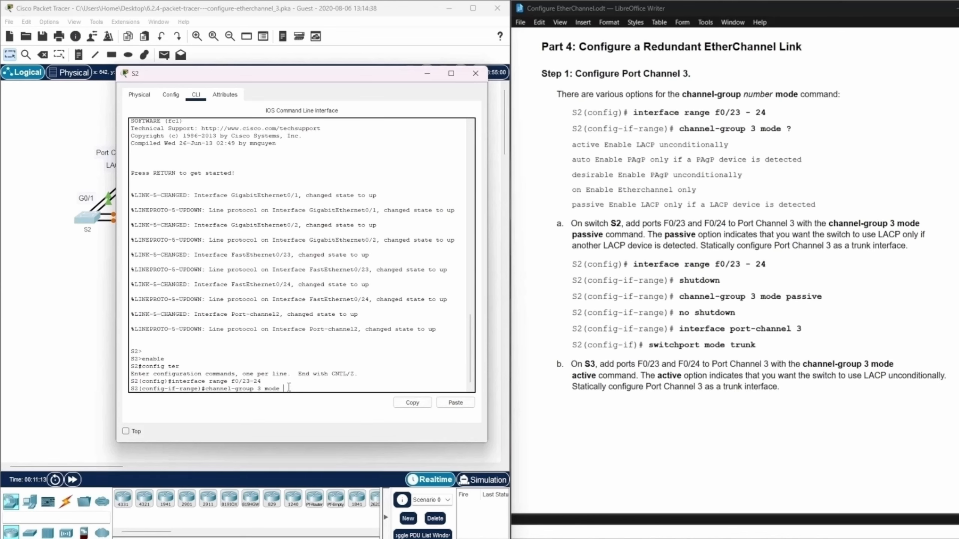
pyautogui.write('?')
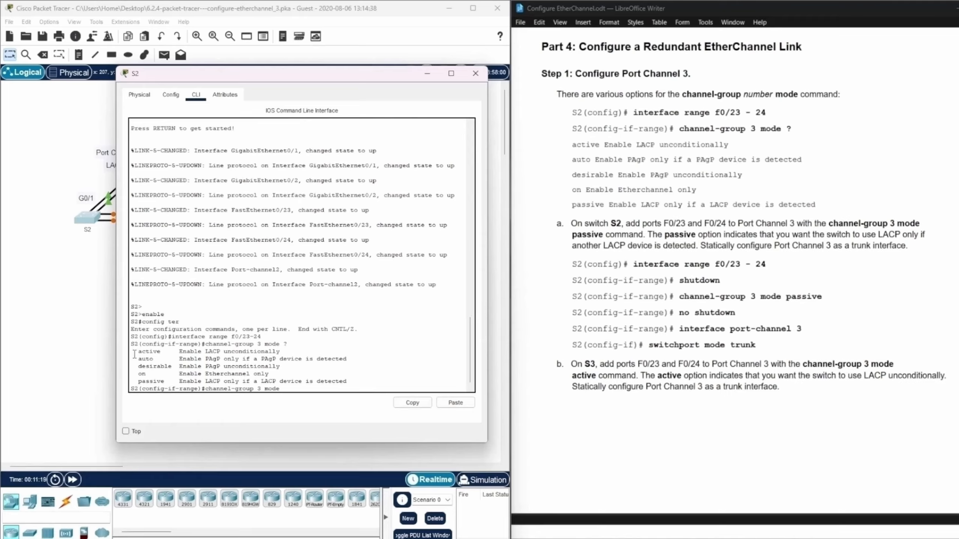
pyautogui.moveTo(134, 354); pyautogui.dragTo(289, 353)
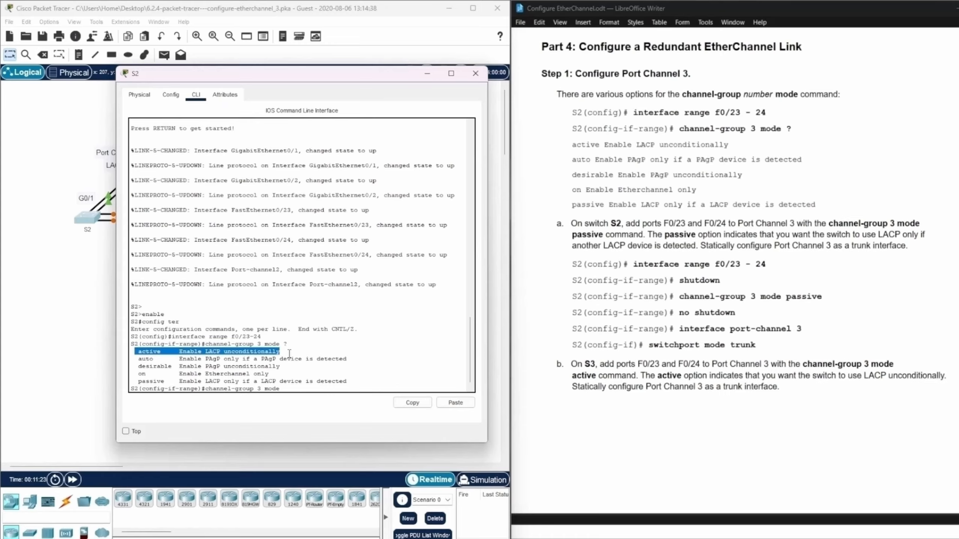
pyautogui.moveTo(289, 354); pyautogui.dragTo(356, 365)
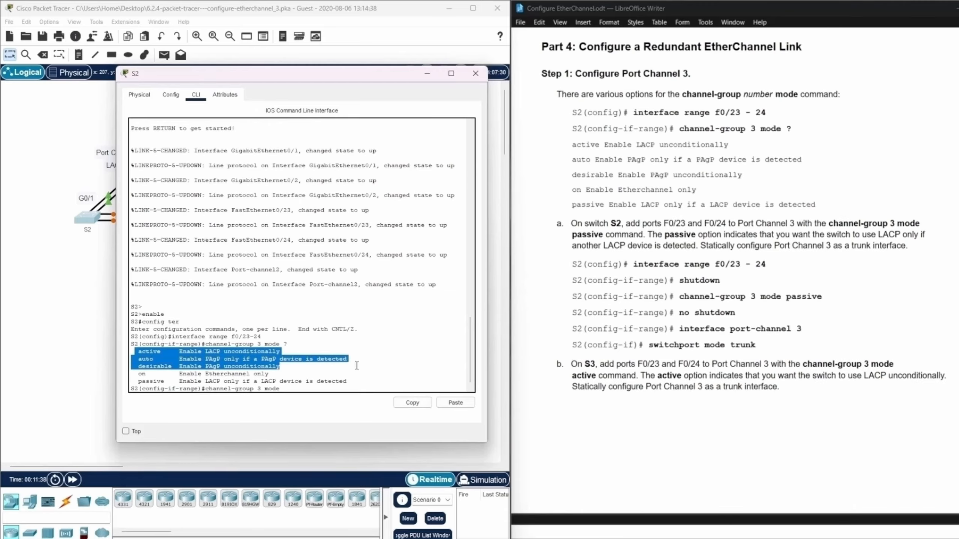
pyautogui.moveTo(357, 367); pyautogui.dragTo(357, 372)
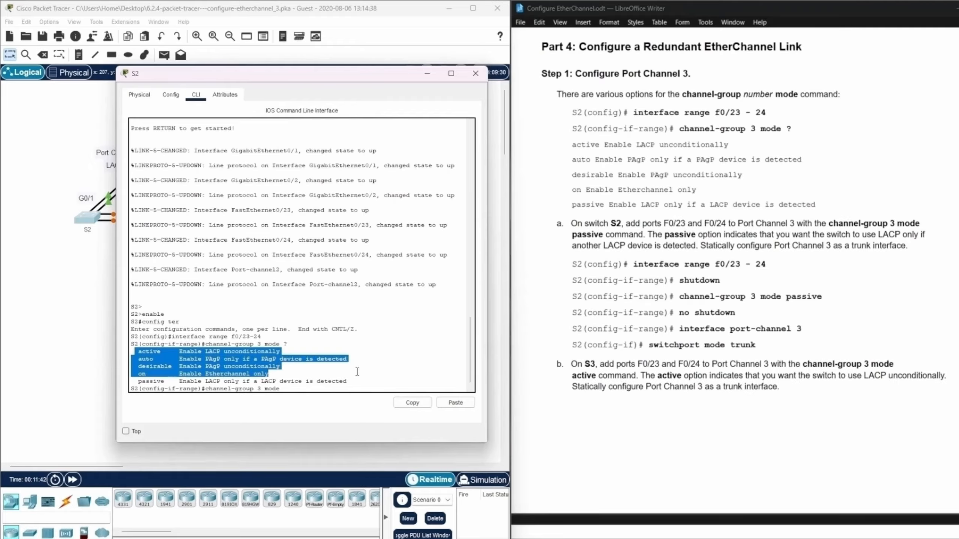
pyautogui.moveTo(356, 372); pyautogui.dragTo(359, 381)
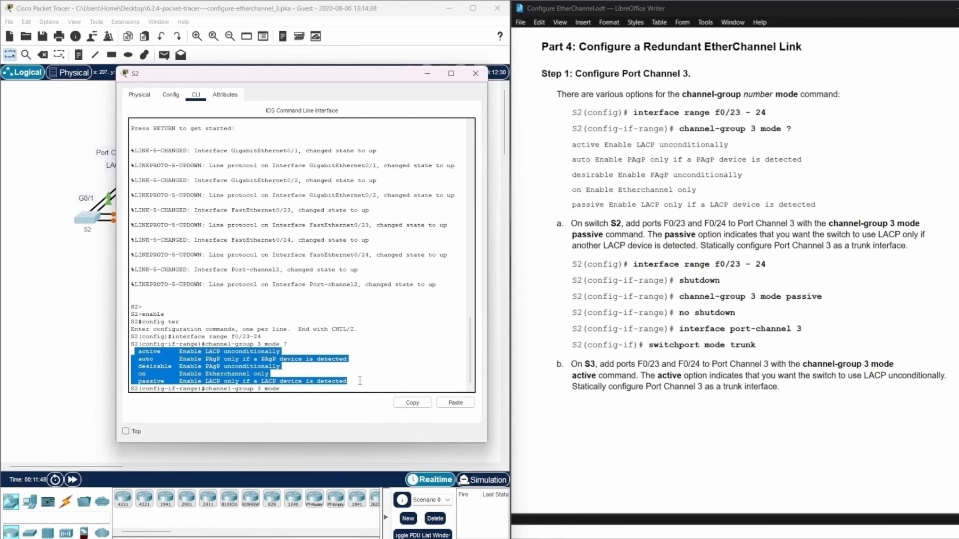
pyautogui.click(293, 390)
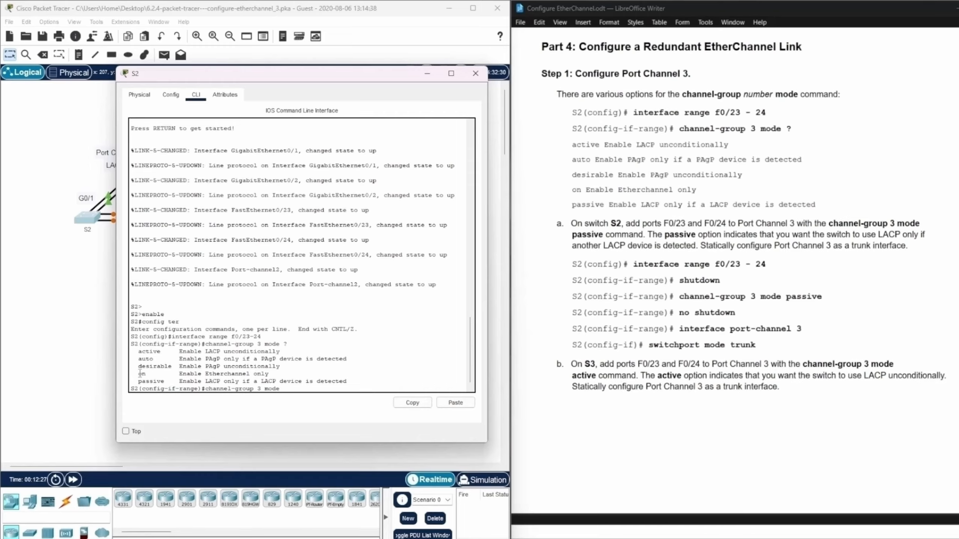
# Complete the command as channel-group 3 mode passive for S2's F0/23-24, review the port-channel creation message, and return to the prompt.
pyautogui.moveTo(138, 381); pyautogui.dragTo(355, 383)
pyautogui.click(296, 390)
pyautogui.write('passive')
pyautogui.press('Return')
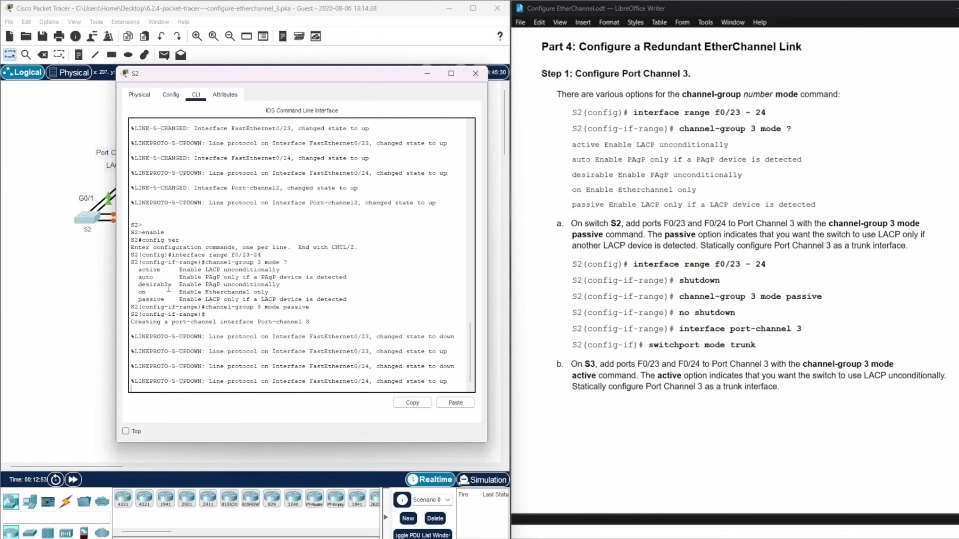
pyautogui.moveTo(131, 326); pyautogui.dragTo(323, 323)
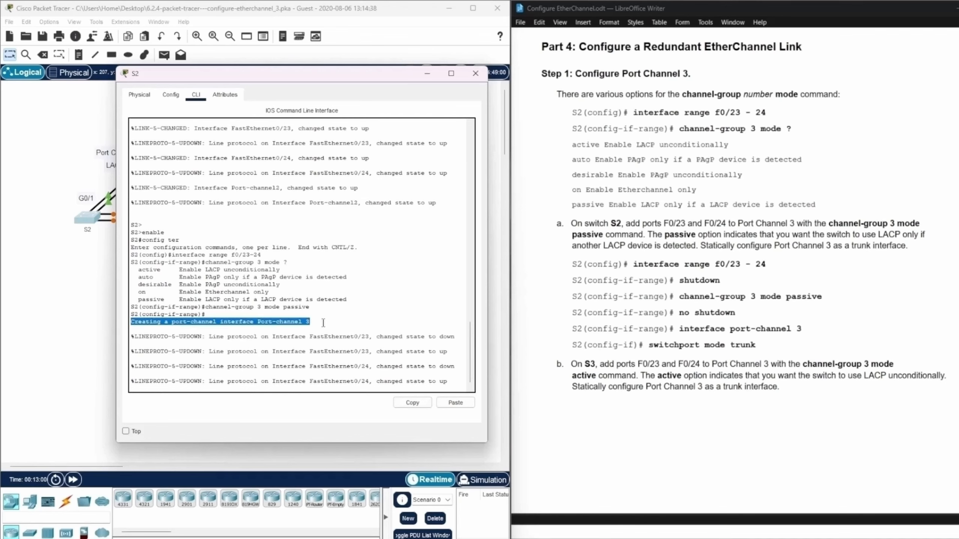
pyautogui.click(457, 386)
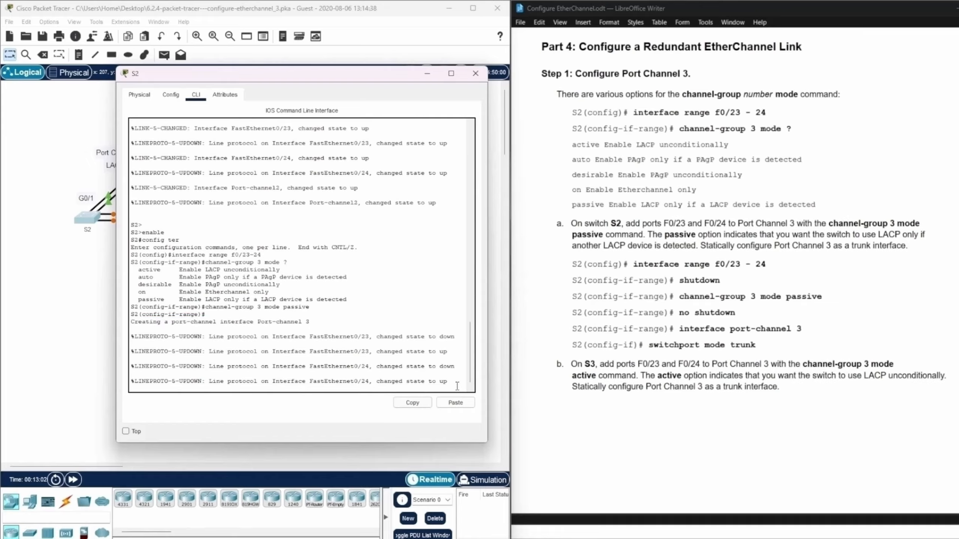
pyautogui.press('Return')
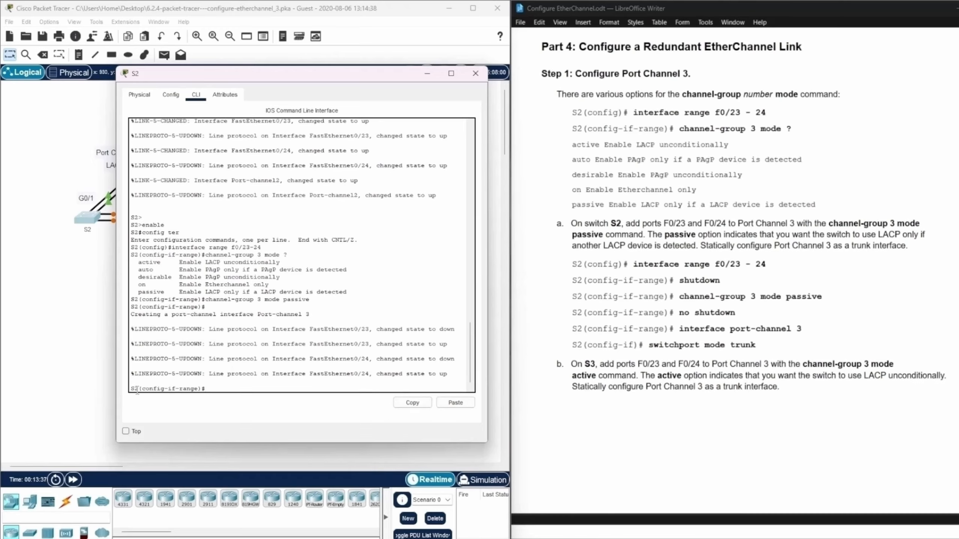
# Check S2's interface-range context against the lab instructions and shut down ports F0/23-24 with shutdown.
pyautogui.moveTo(141, 390); pyautogui.dragTo(202, 391)
pyautogui.moveTo(172, 248); pyautogui.dragTo(265, 246)
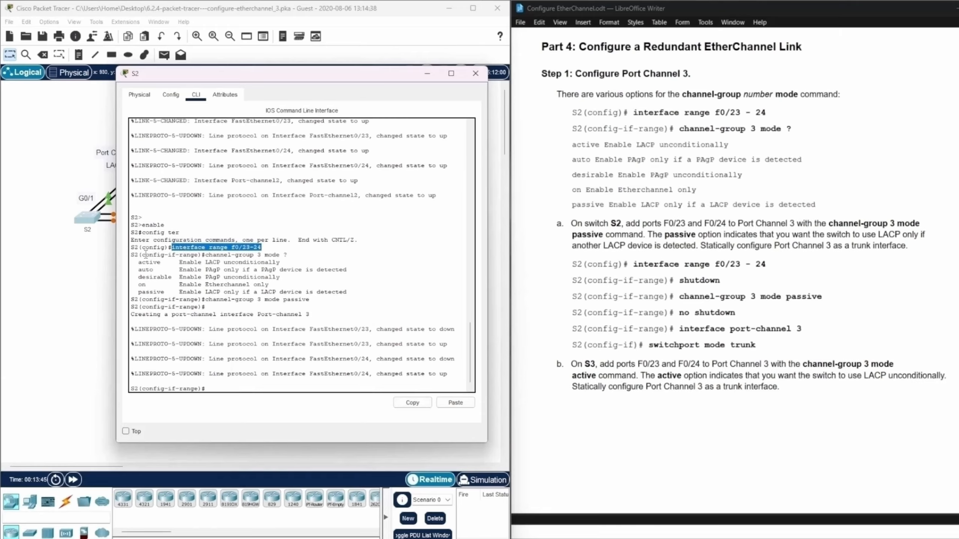
pyautogui.moveTo(143, 256); pyautogui.dragTo(197, 255)
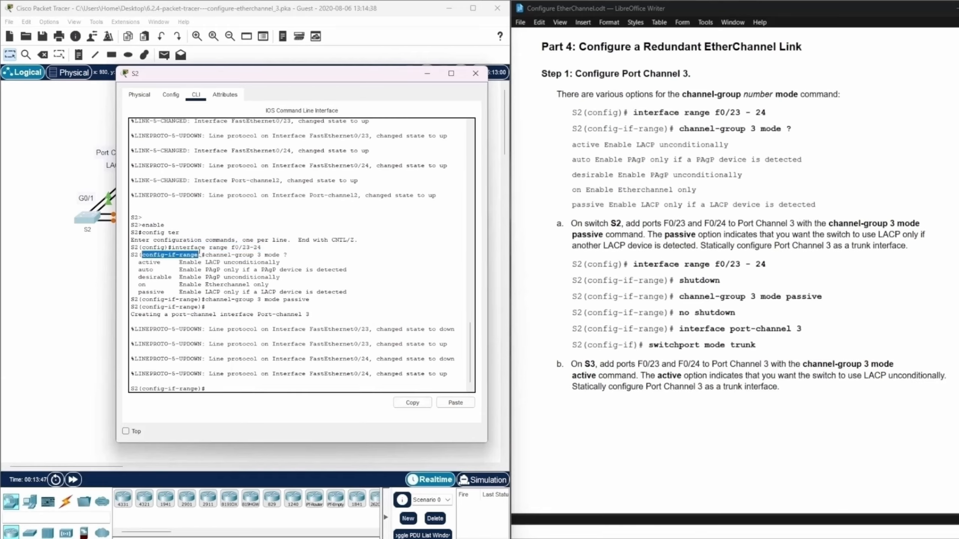
pyautogui.click(217, 387)
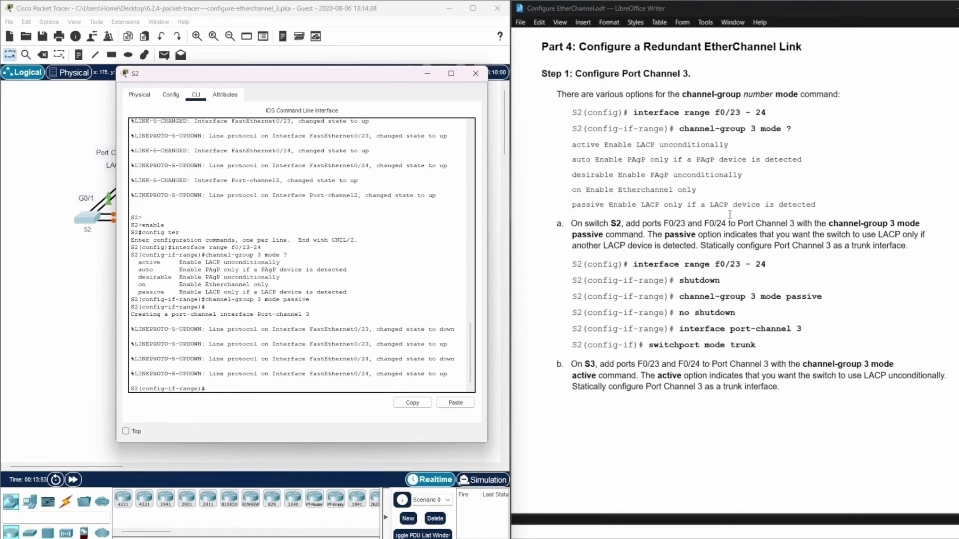
pyautogui.moveTo(633, 264); pyautogui.dragTo(766, 264)
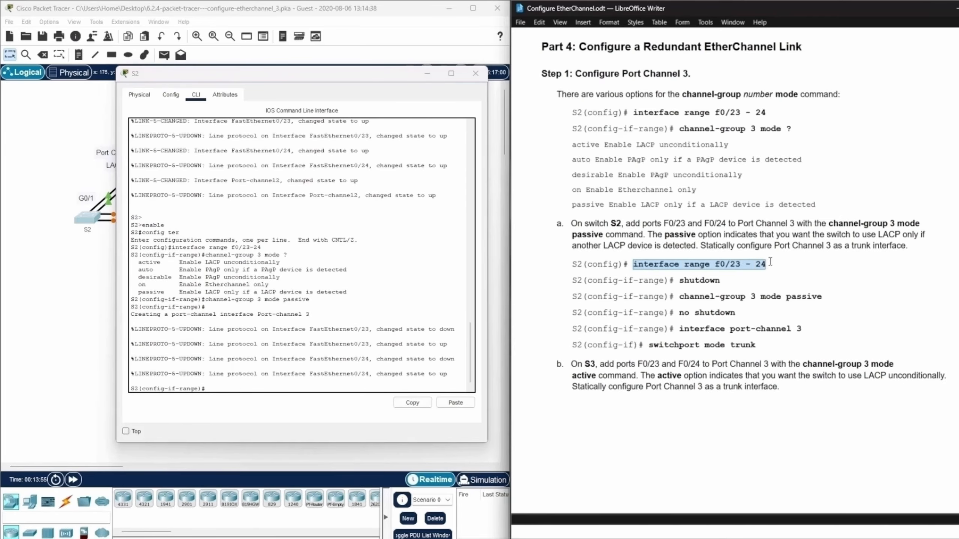
pyautogui.click(219, 387)
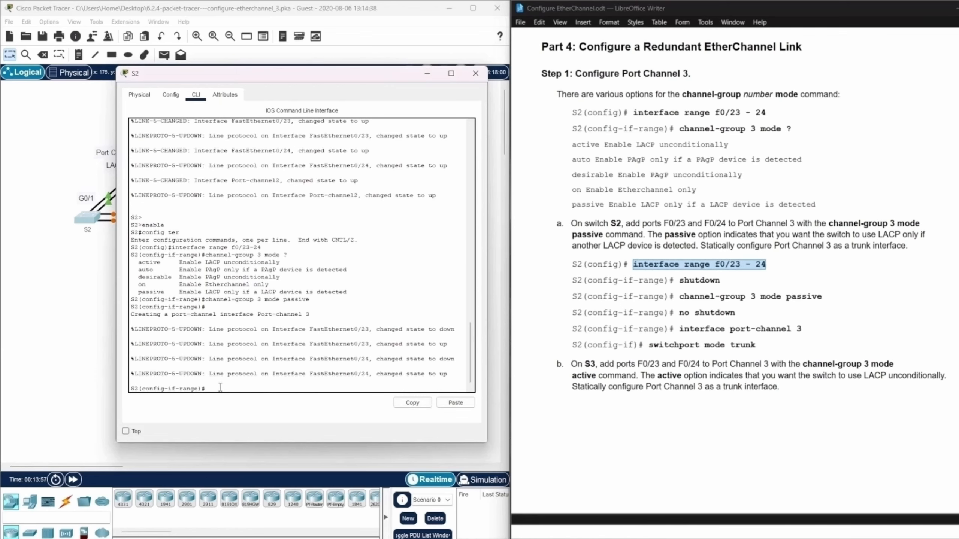
pyautogui.write('shutdown')
pyautogui.press('Return')
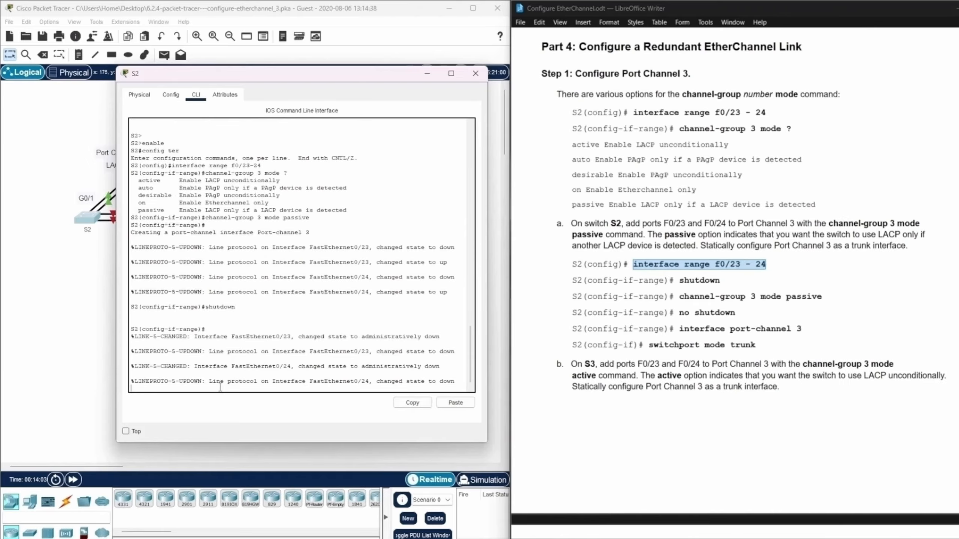
pyautogui.press('Return')
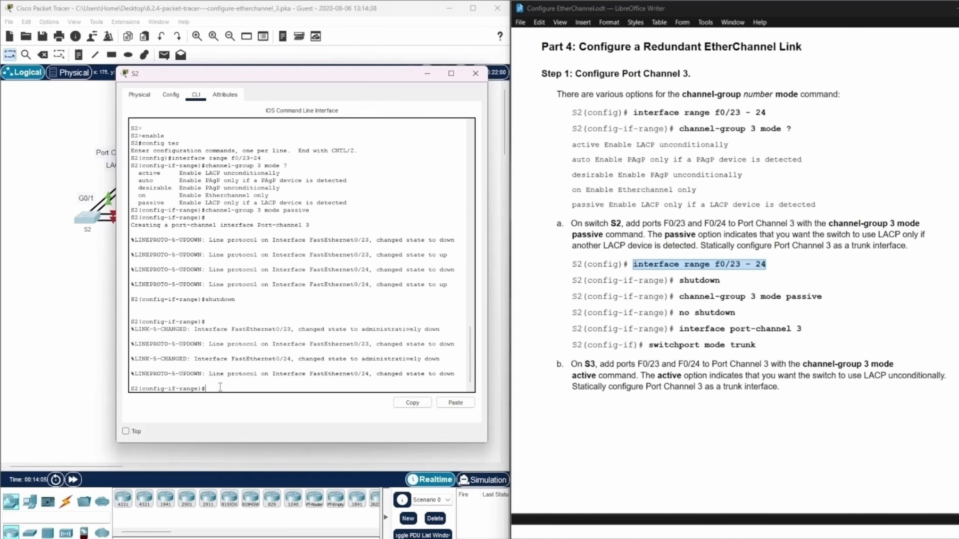
# Reapply channel-group 3 mode passive to S2's F0/23-24 and bring the ports back up with no shutdown.
pyautogui.write('channel-group 3 mode passive')
pyautogui.press('Return')
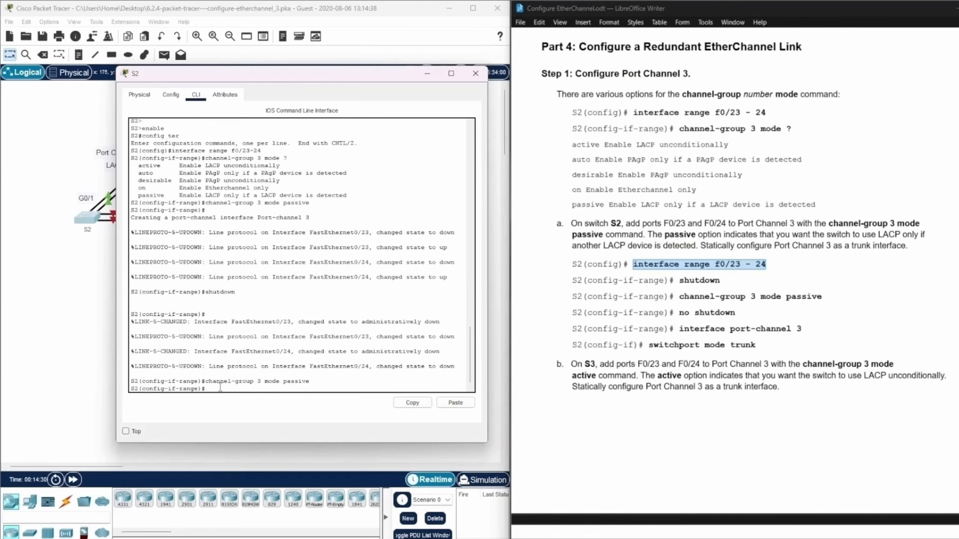
pyautogui.write('no shutdown')
pyautogui.press('Return')
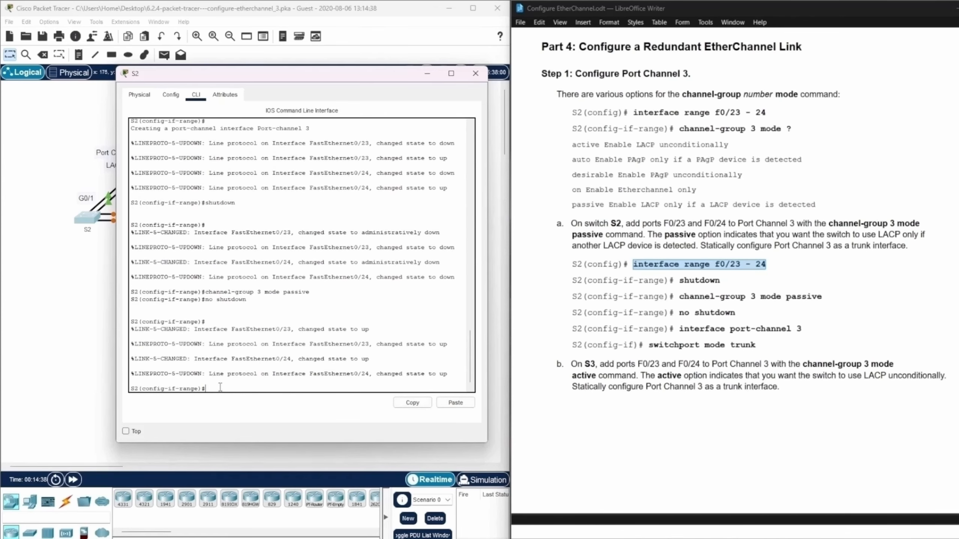
# Enter interface configuration mode for port-channel 3 on S2.
pyautogui.write('interface port-channel 3')
pyautogui.press('Return')
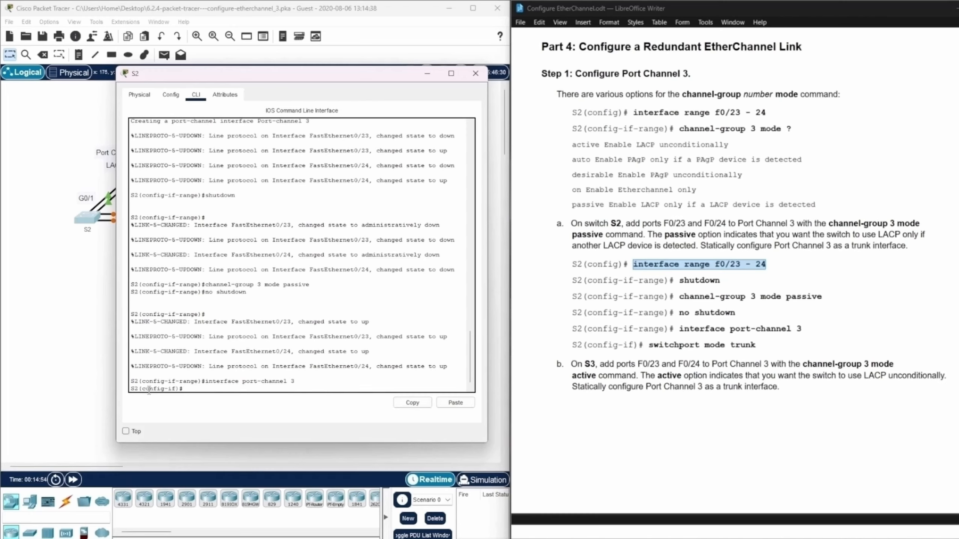
# Set Port Channel 3 on S2 as a static trunk with switchport mode trunk, and put the S2 window away.
pyautogui.moveTo(143, 390); pyautogui.dragTo(282, 383)
pyautogui.click(183, 388)
pyautogui.write('switchport mode trunk')
pyautogui.press('Return')
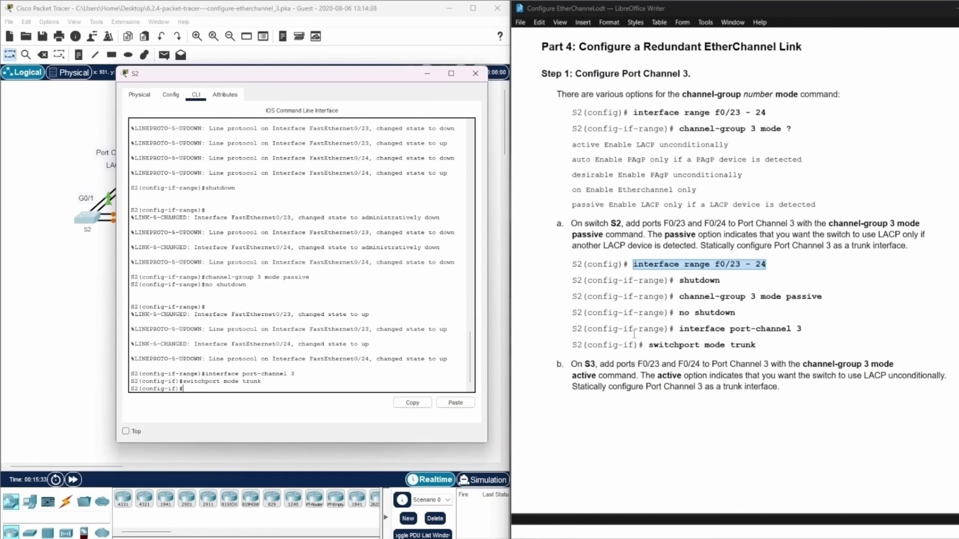
pyautogui.click(427, 74)
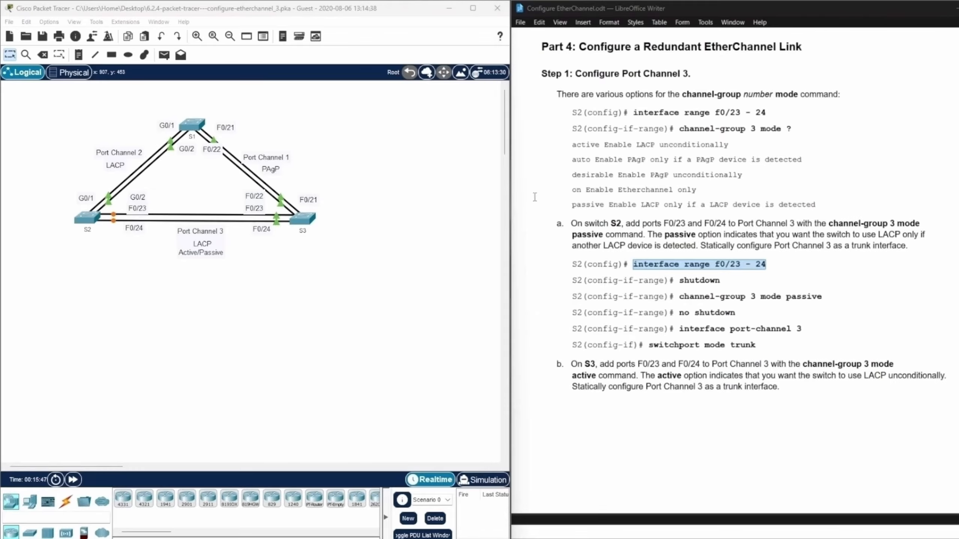
# Open the S3 command line, move its window beside the instructions, and enter global configuration mode with enable and config ter.
pyautogui.click(308, 219)
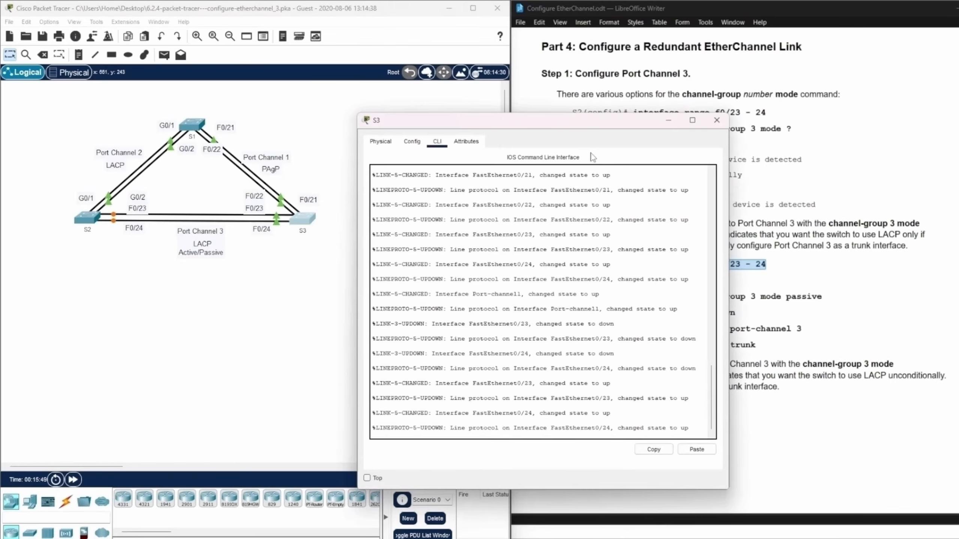
pyautogui.moveTo(576, 123); pyautogui.dragTo(331, 89)
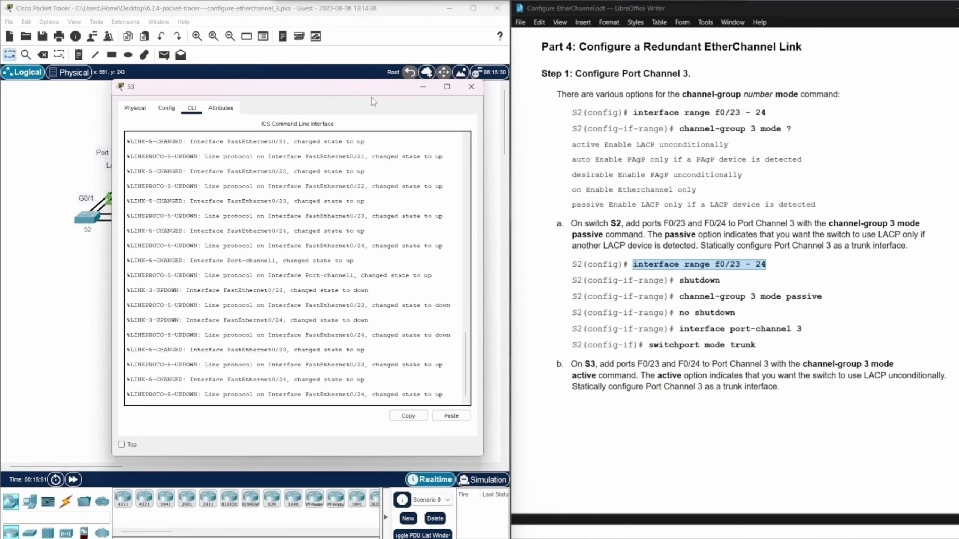
pyautogui.click(455, 392)
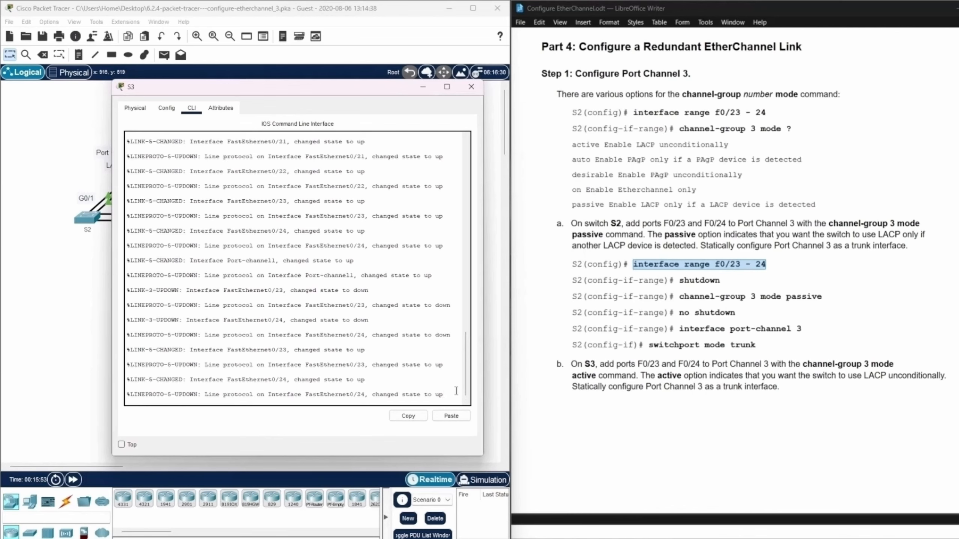
pyautogui.press('Return')
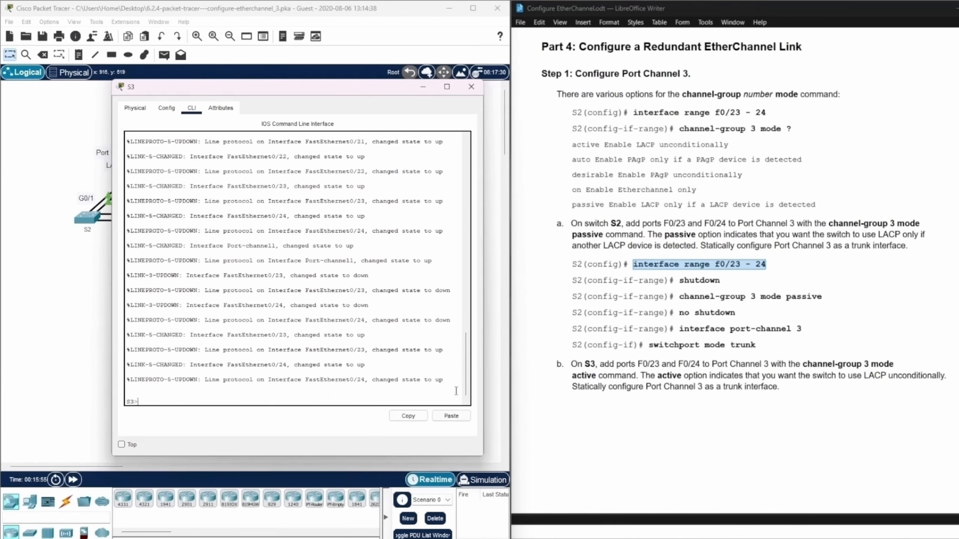
pyautogui.write('enable')
pyautogui.press('Return')
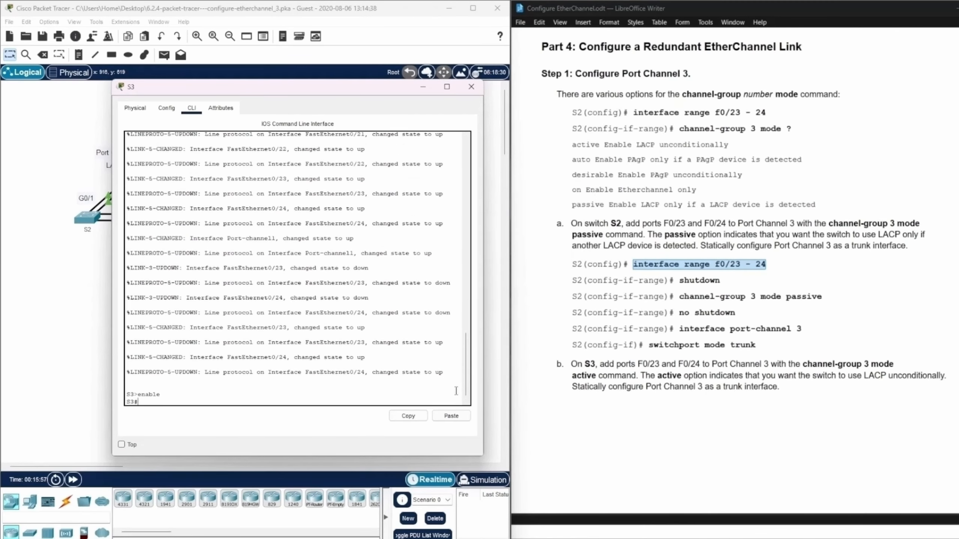
pyautogui.press('BackSpace')
pyautogui.write('config ter')
pyautogui.press('Return')
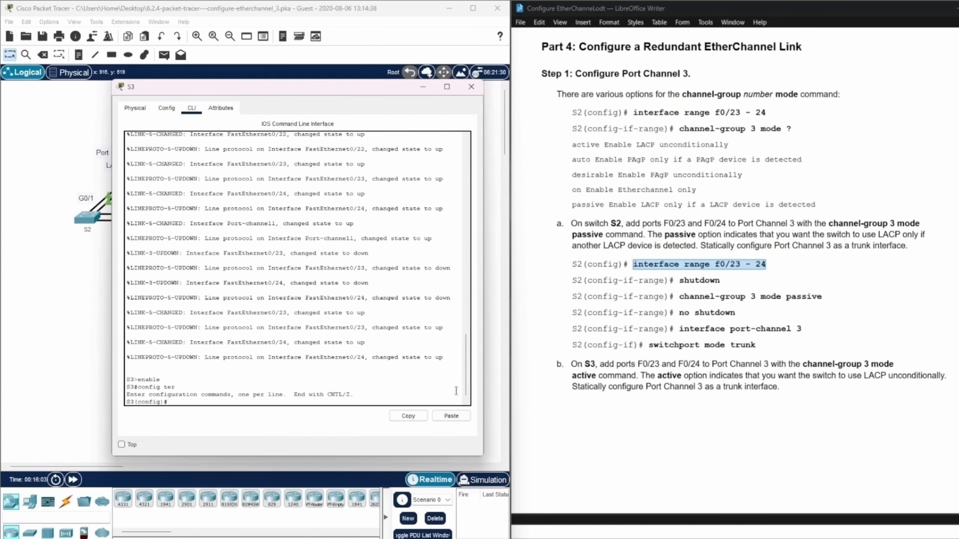
# Enter interface range configuration mode for F0/23-24 on S3.
pyautogui.write('interface range f0')
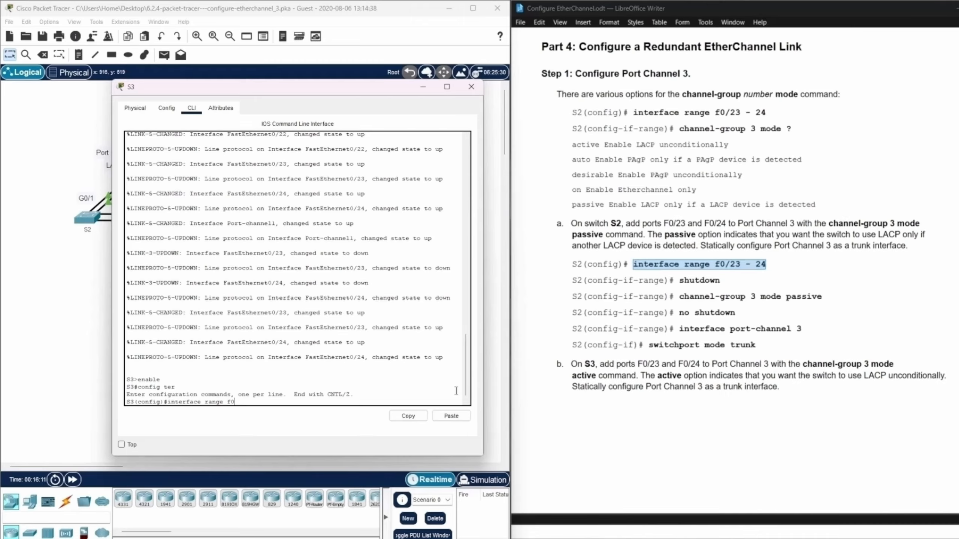
pyautogui.write('/23-24')
pyautogui.press('Return')
# Shut down S3's ports F0/23-24 with the shutdown command.
pyautogui.write('sh')
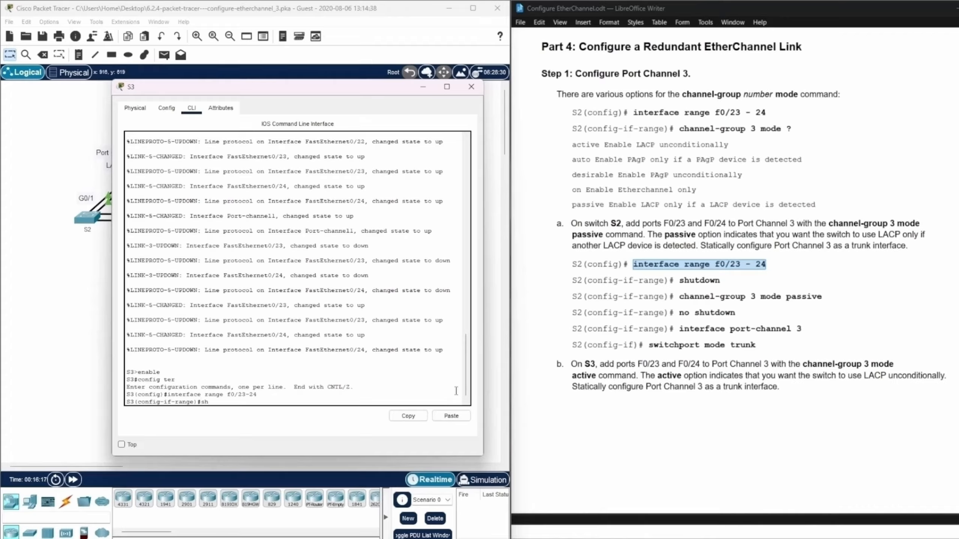
pyautogui.write('utdown')
pyautogui.press('Return')
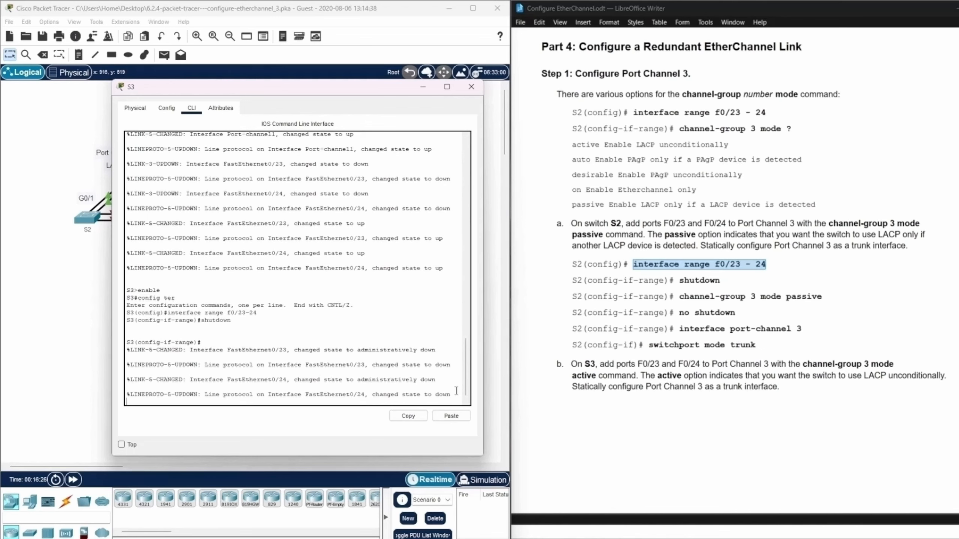
pyautogui.press('Return')
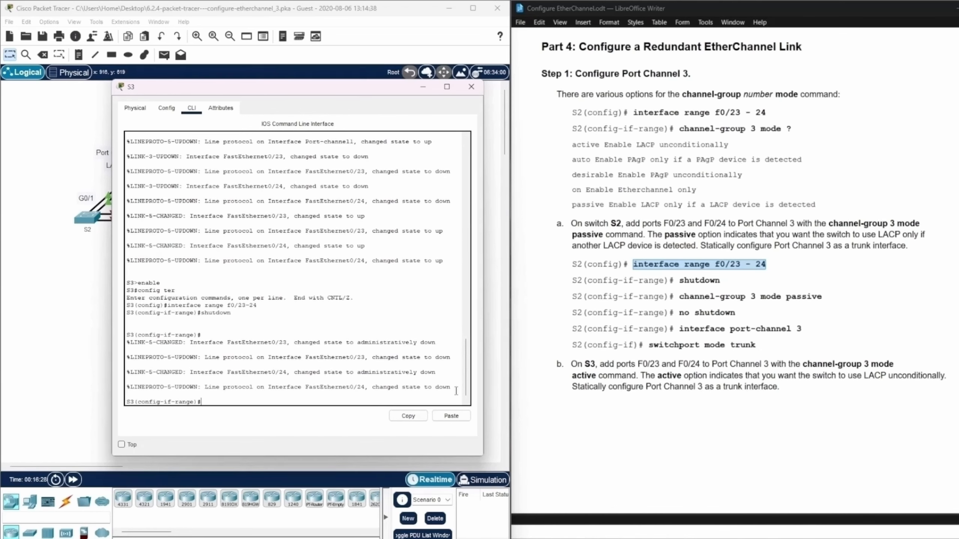
# Add S3's F0/23-24 to Port Channel 3 as unconditional LACP with channel-group 3 mode active.
pyautogui.write('channel ')
pyautogui.write('group 3 mode active')
pyautogui.press('Return')
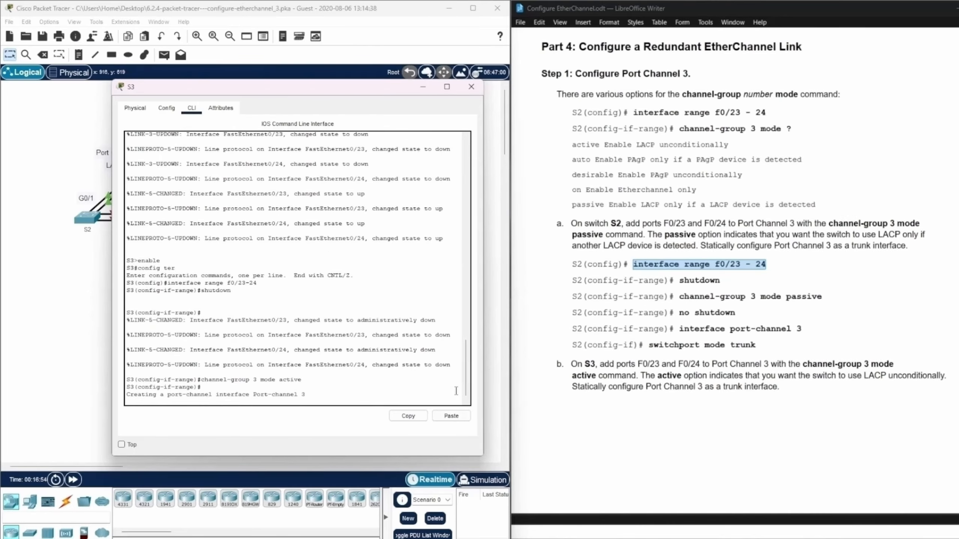
pyautogui.press('Return')
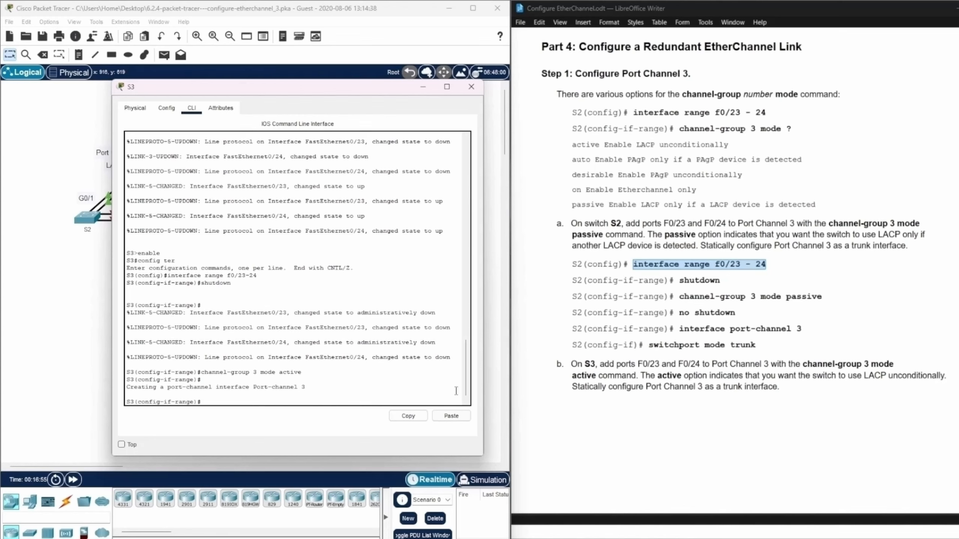
# Bring S3's F0/23-24 back up with no shutdown.
pyautogui.write('no shutdown')
pyautogui.press('Return')
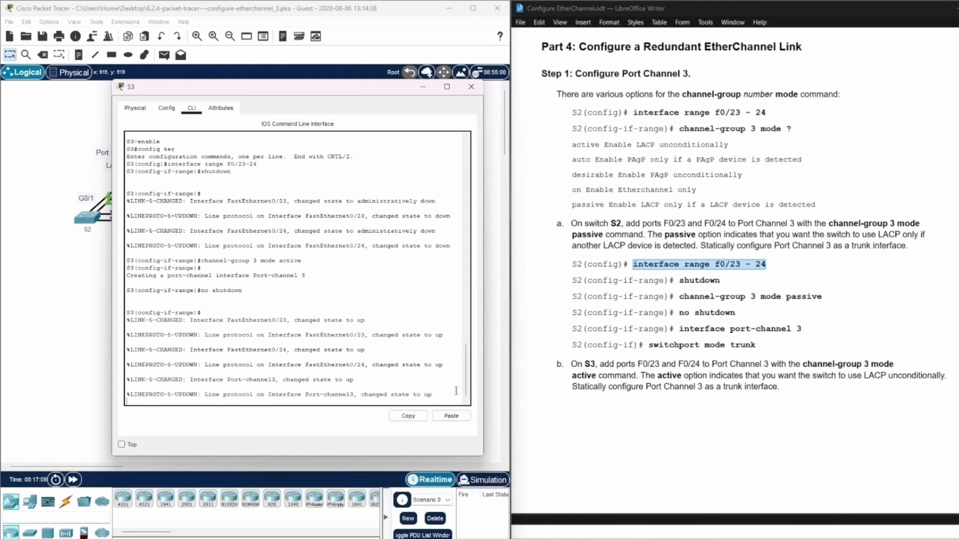
pyautogui.press('Return')
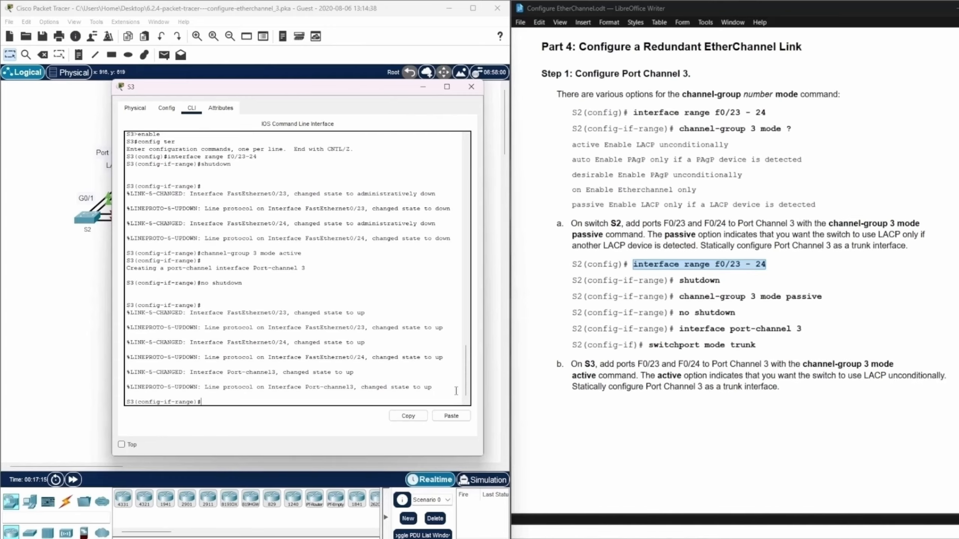
# Set S3's F0/23-24 range as a static trunk with switchport mode trunk.
pyautogui.write('switchport mode trunk')
pyautogui.press('Return')
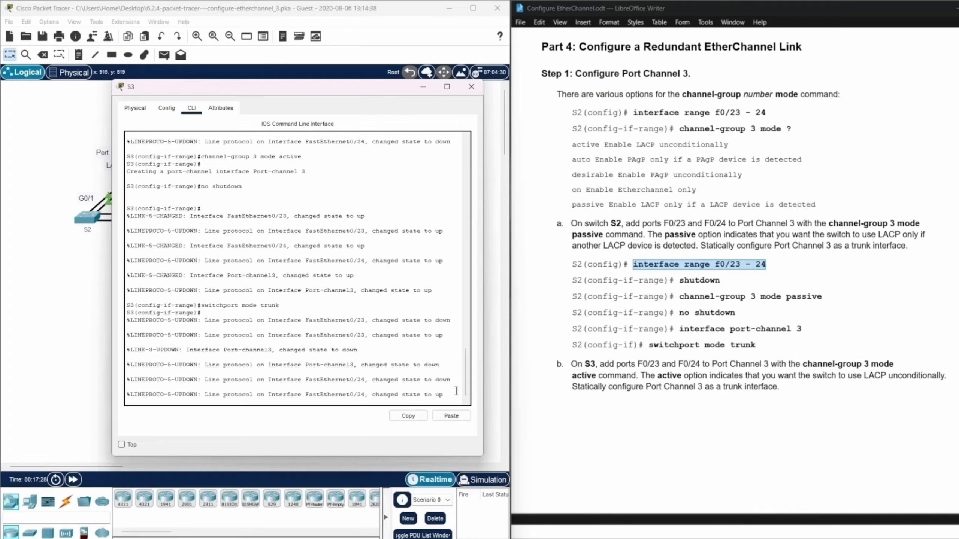
pyautogui.press('Return')
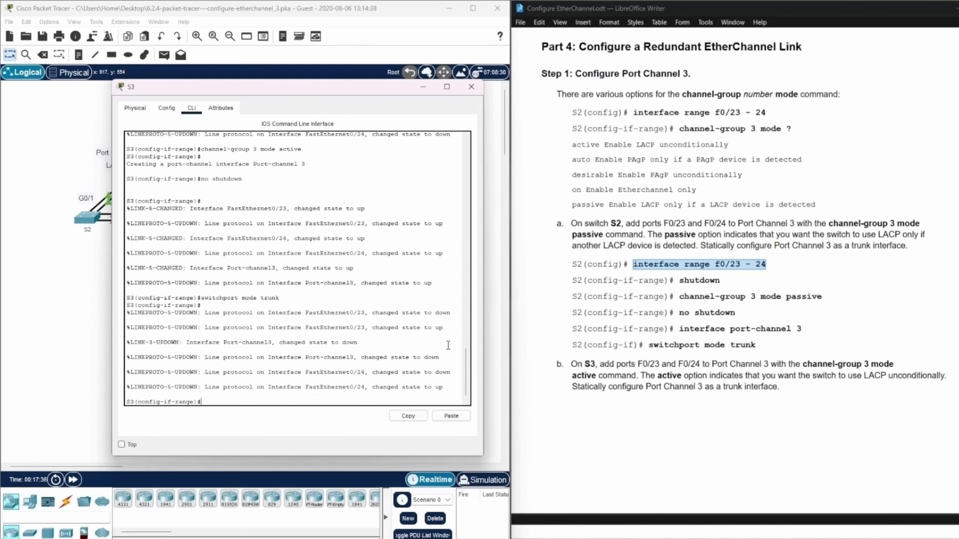
# Go to Step 2 of the instructions, put the S3 window away, and return S2's command line to privileged EXEC mode.
pyautogui.scroll(-3, 797, 348)
pyautogui.scroll(-15, 796, 347)
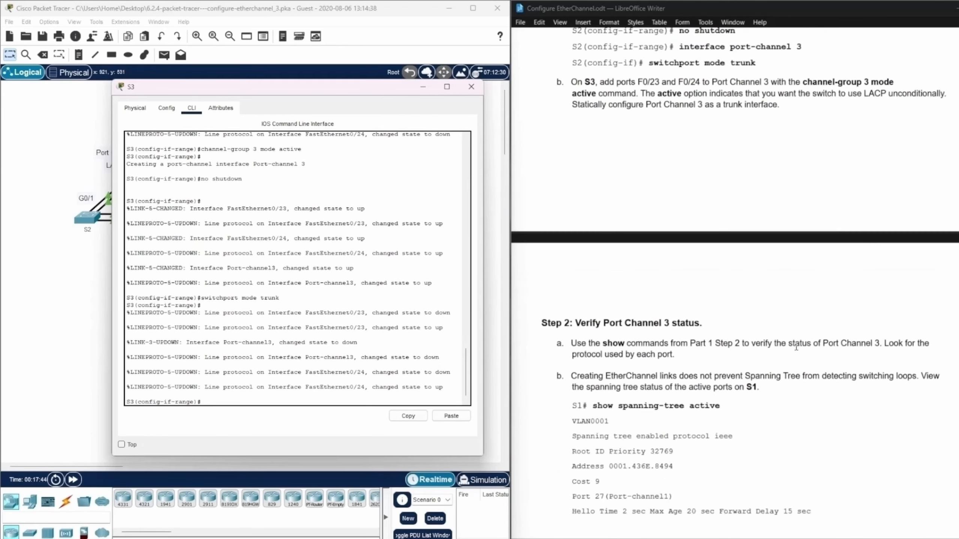
pyautogui.scroll(-6, 796, 346)
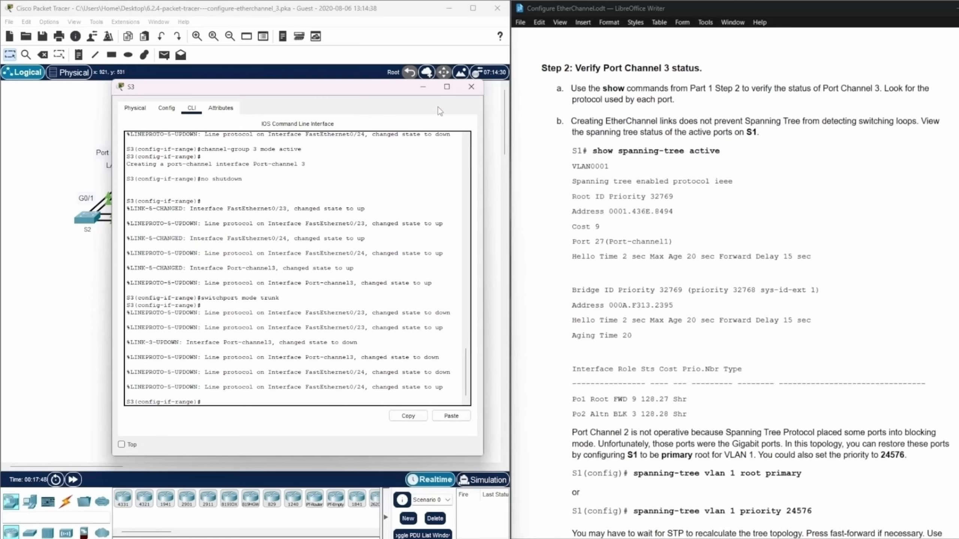
pyautogui.click(423, 88)
pyautogui.scroll(1, 622, 134)
pyautogui.scroll(-1, 622, 134)
pyautogui.click(87, 217)
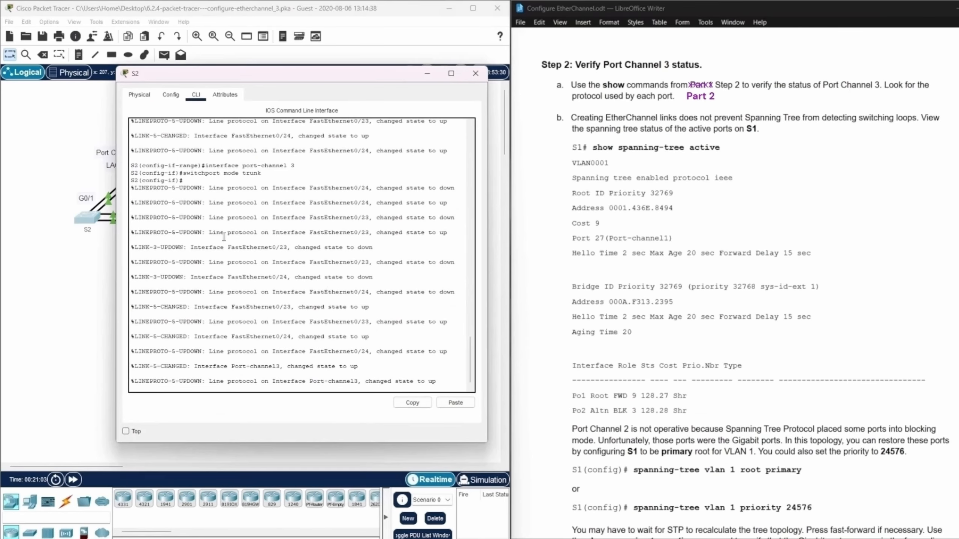
pyautogui.press('Return')
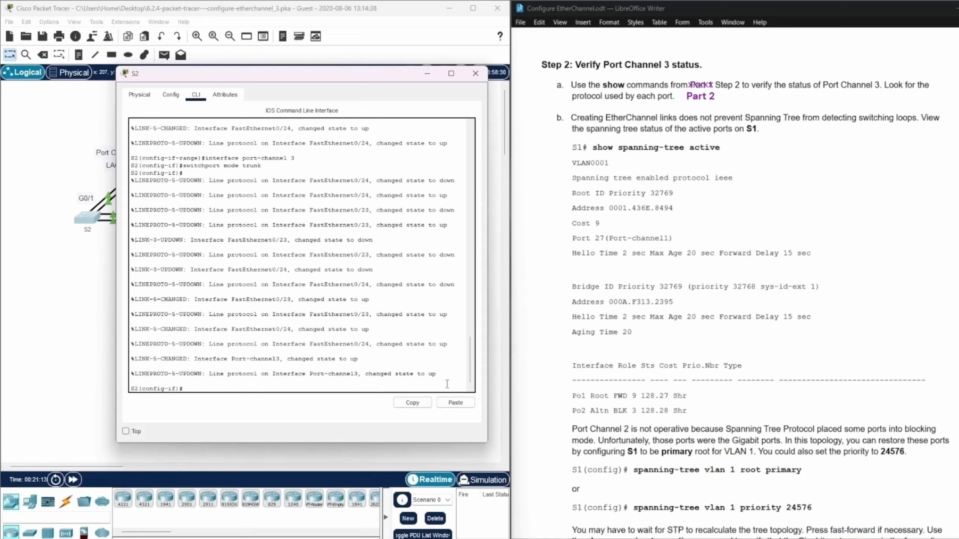
pyautogui.hotkey('ctrl', 'z')
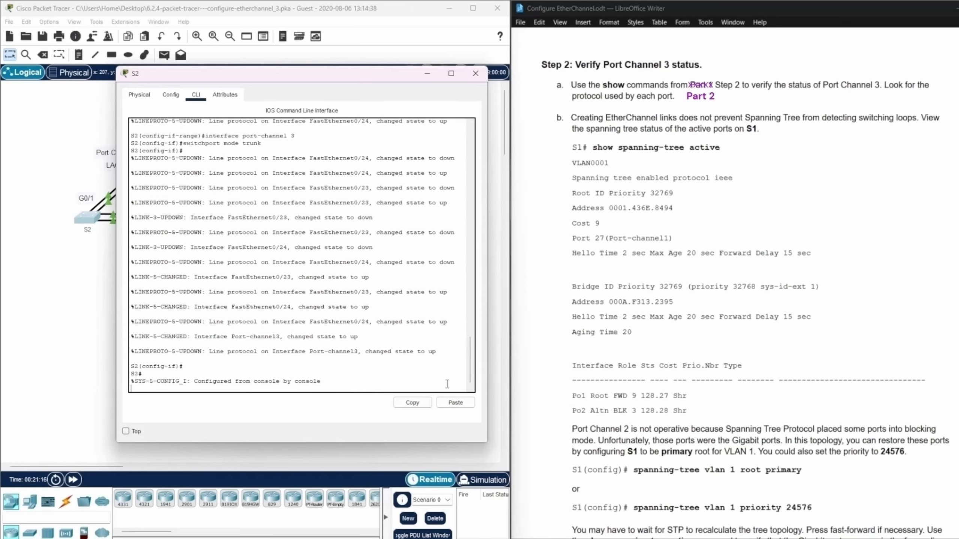
pyautogui.press('Return')
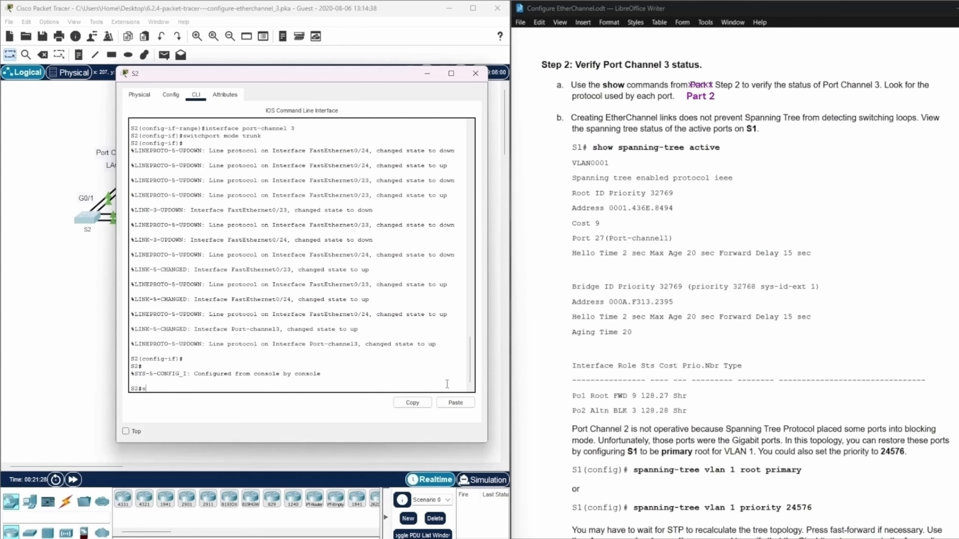
# Display the EtherChannel status on S2 with show etherchannel summary.
pyautogui.write('ow etherchannel summary')
pyautogui.press('Return')
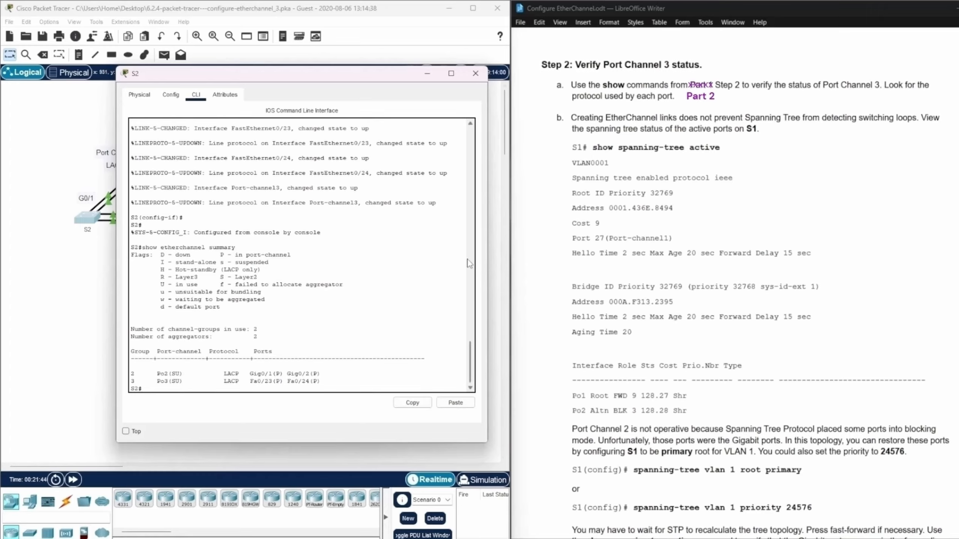
# Check Port Channel 3's state, protocol and member ports in the S2 summary, and put the S2 window away.
pyautogui.doubleClick(131, 381)
pyautogui.click(157, 384)
pyautogui.moveTo(158, 384); pyautogui.dragTo(252, 382)
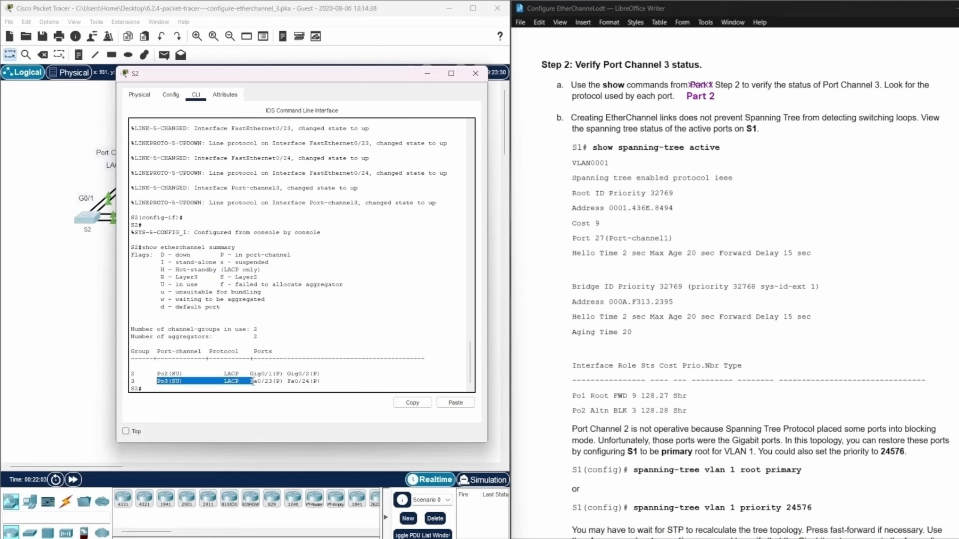
pyautogui.moveTo(253, 383); pyautogui.dragTo(330, 382)
pyautogui.click(334, 379)
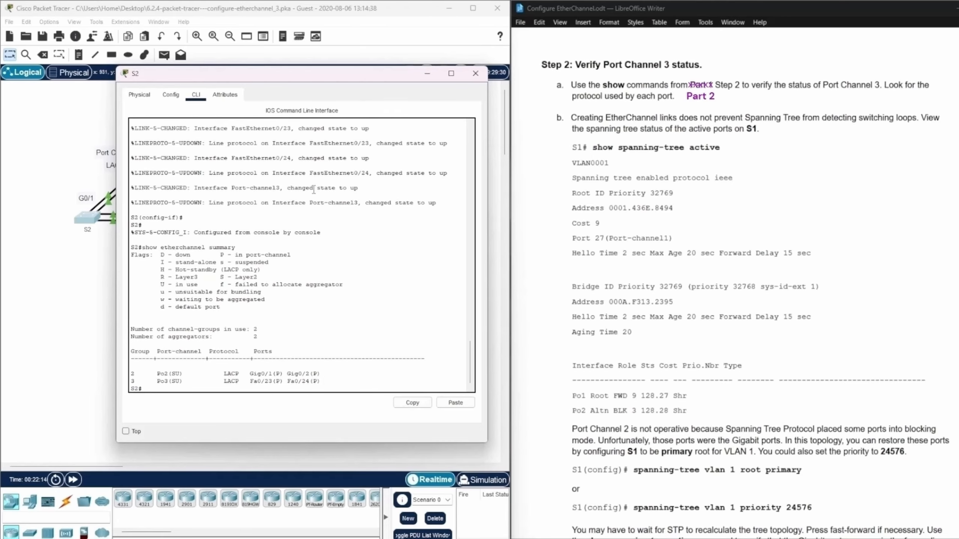
pyautogui.click(427, 73)
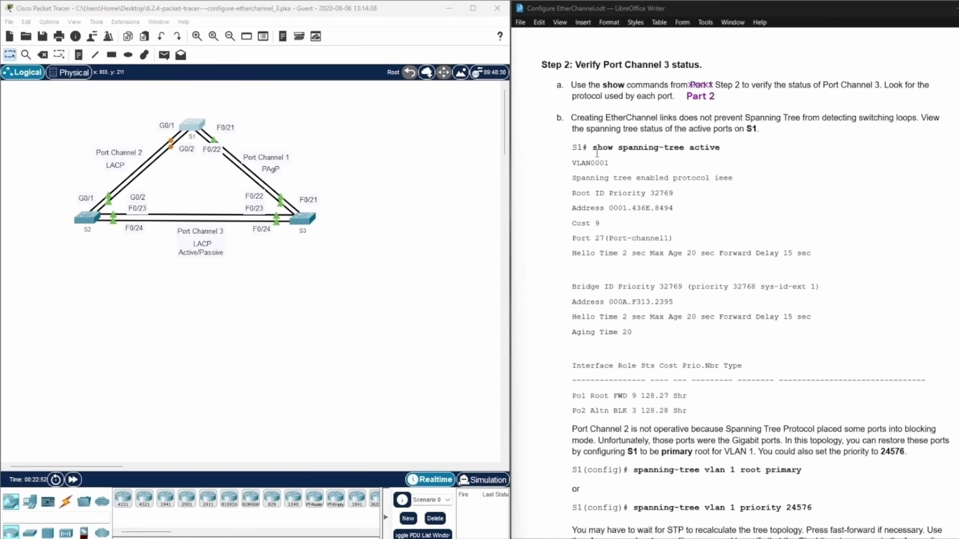
# Open the S1 command line and display its active spanning tree ports with show spanning-tree active.
pyautogui.moveTo(596, 152); pyautogui.dragTo(742, 138)
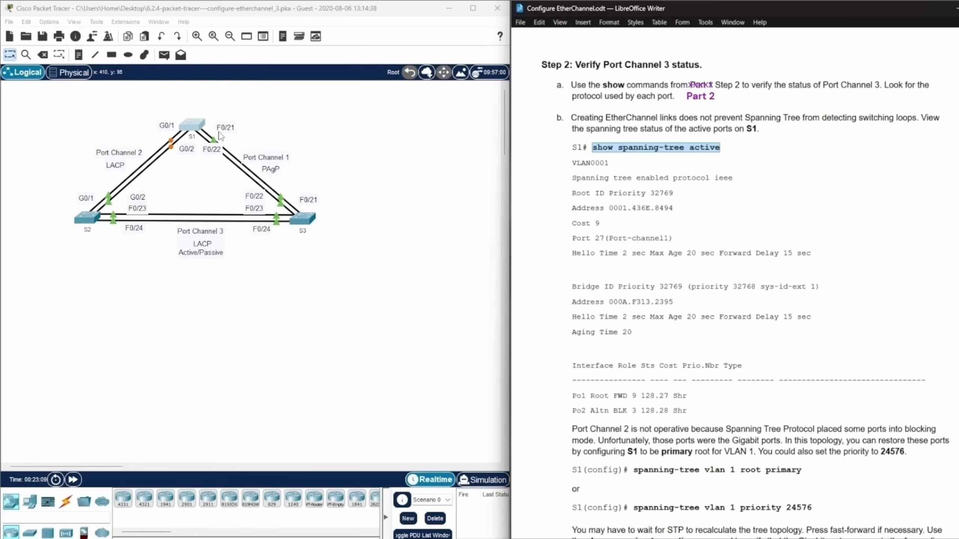
pyautogui.click(200, 128)
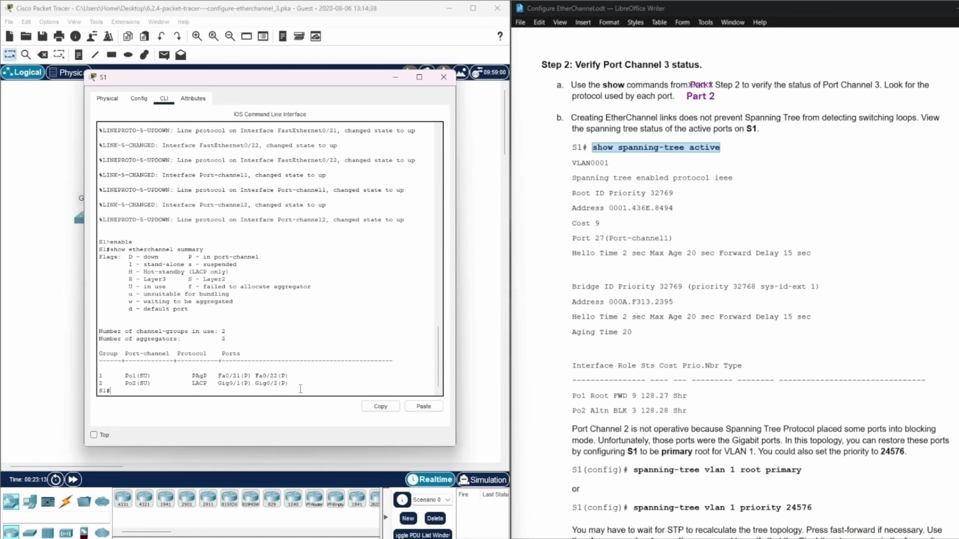
pyautogui.write('show spanning-tree active')
pyautogui.press('Return')
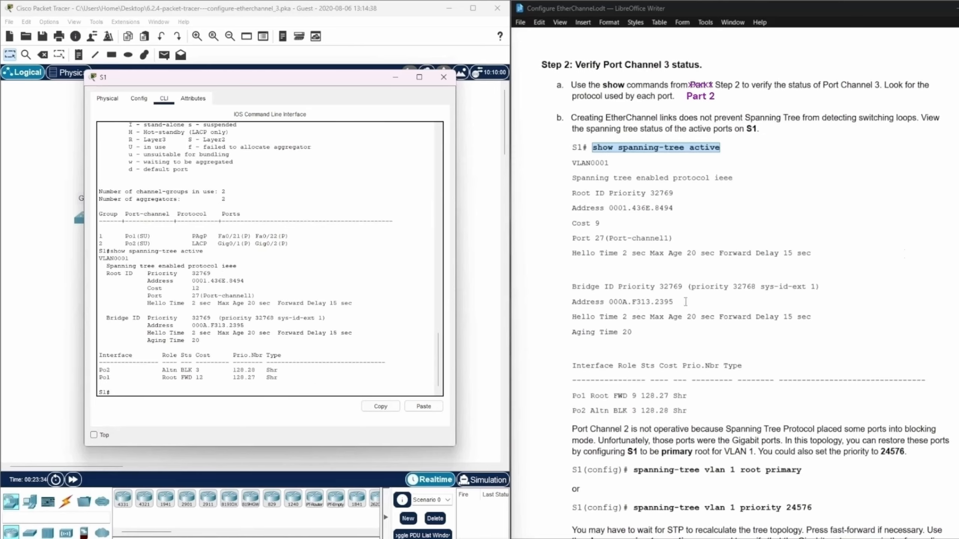
# Compare S1's root ID, bridge ID and interface table with the sample spanning tree output in the instructions.
pyautogui.scroll(-1, 906, 230)
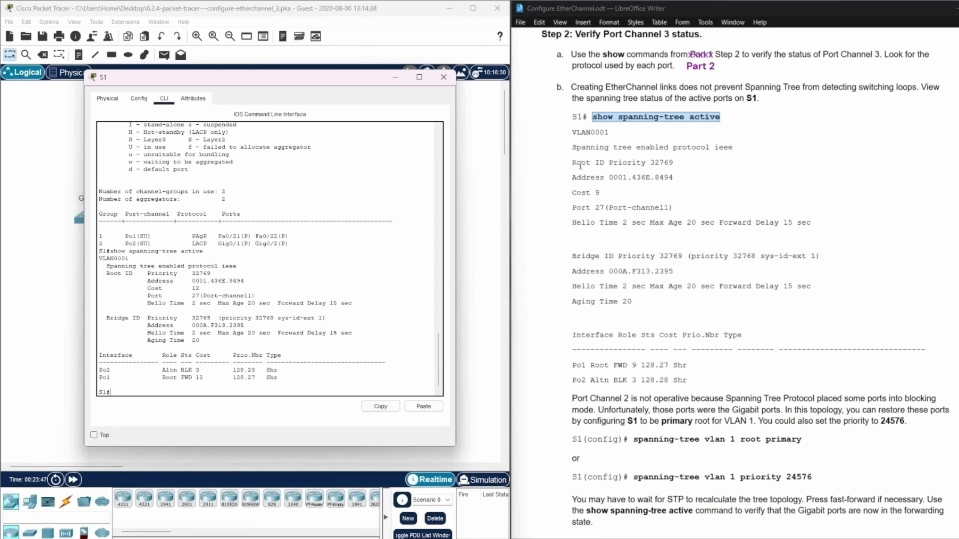
pyautogui.click(650, 161)
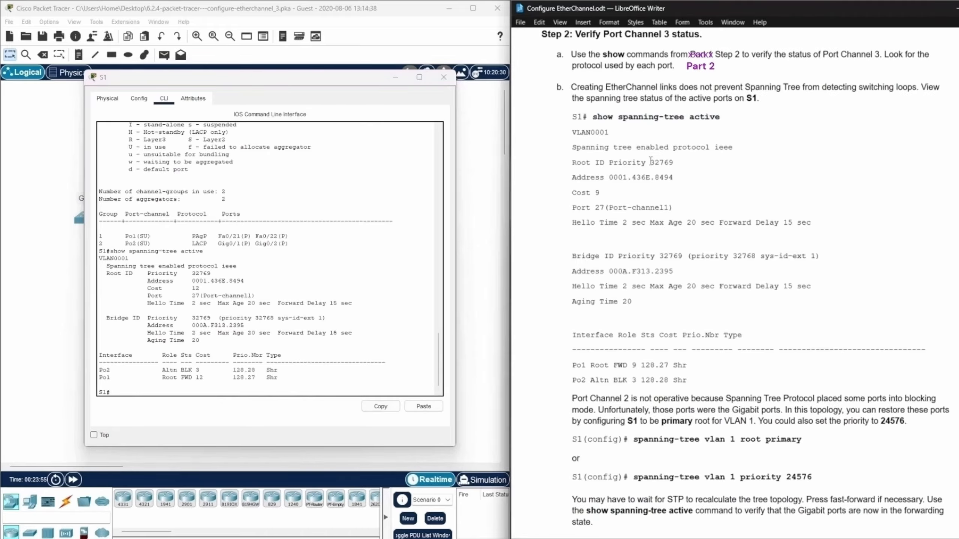
pyautogui.moveTo(650, 162); pyautogui.dragTo(687, 162)
pyautogui.moveTo(570, 179); pyautogui.dragTo(690, 178)
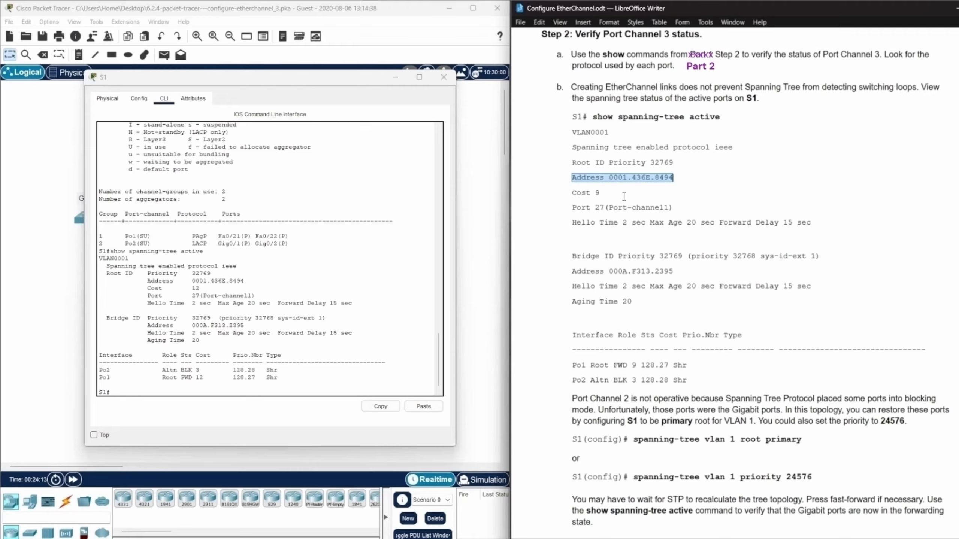
pyautogui.moveTo(594, 195); pyautogui.dragTo(601, 195)
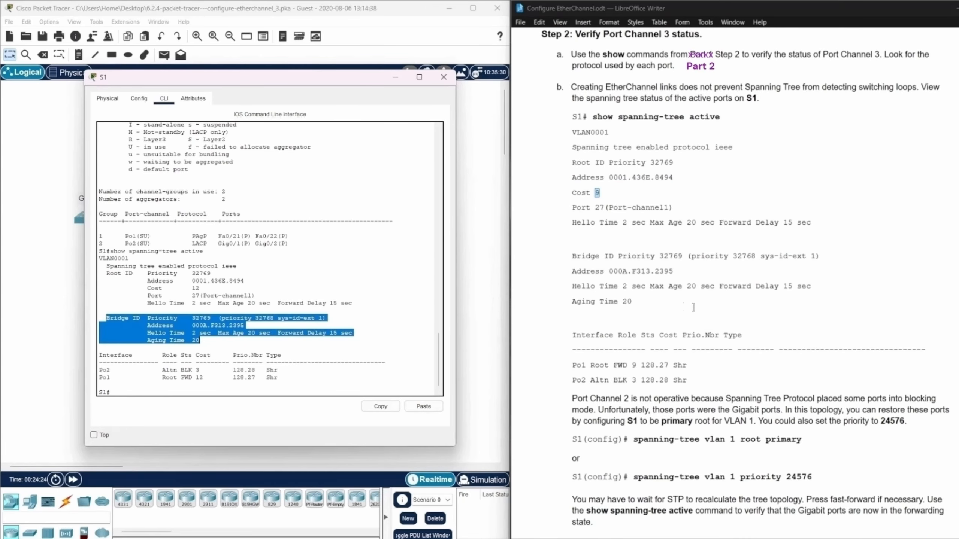
pyautogui.moveTo(633, 304); pyautogui.dragTo(572, 238)
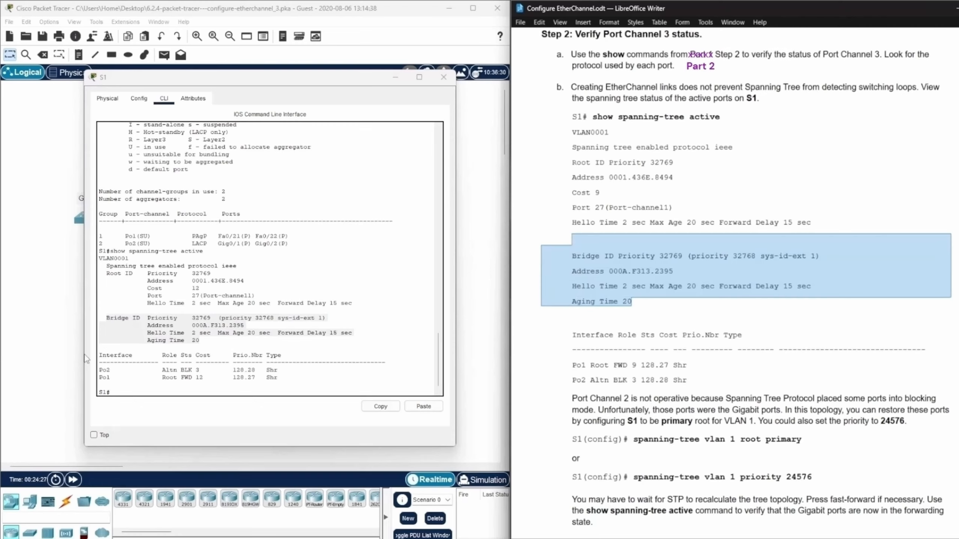
pyautogui.moveTo(298, 378); pyautogui.dragTo(127, 352)
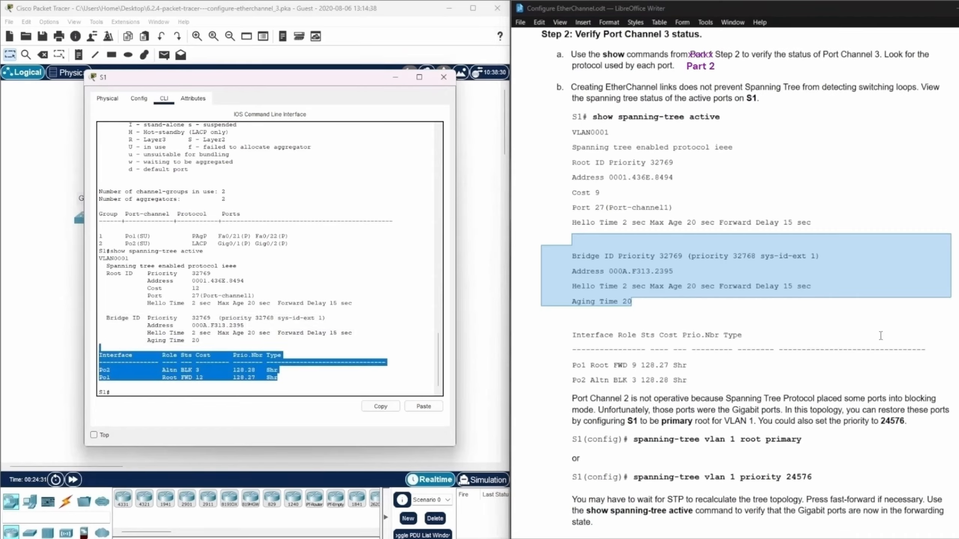
pyautogui.click(726, 375)
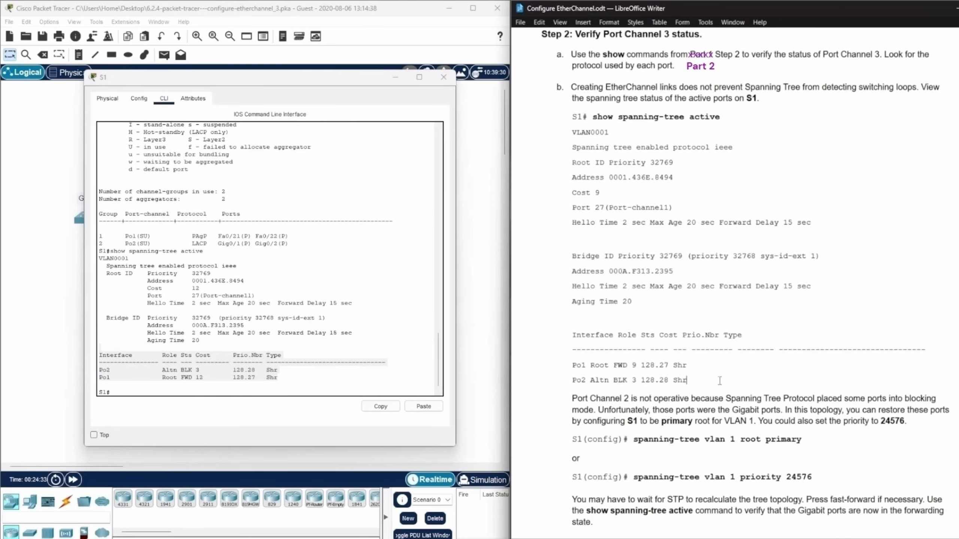
pyautogui.moveTo(722, 380); pyautogui.dragTo(551, 324)
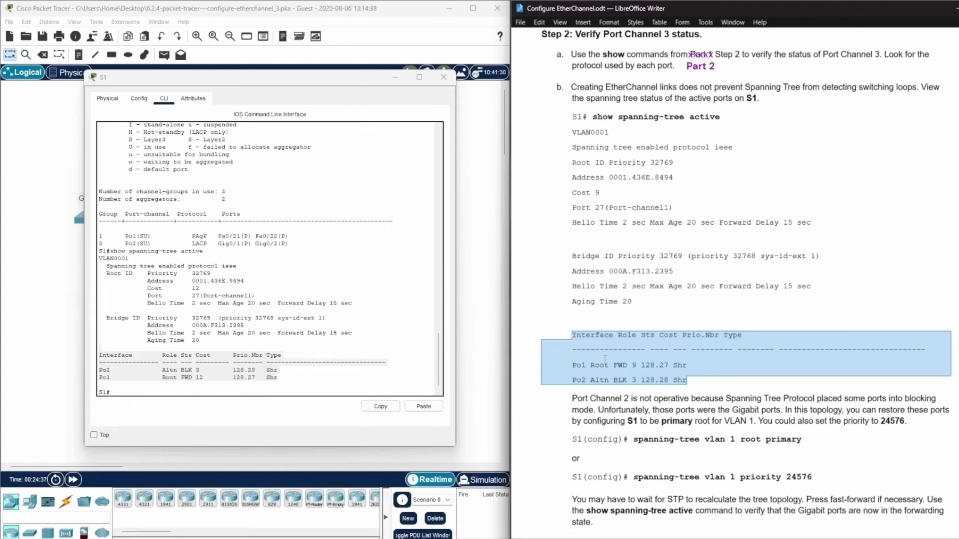
pyautogui.click(303, 339)
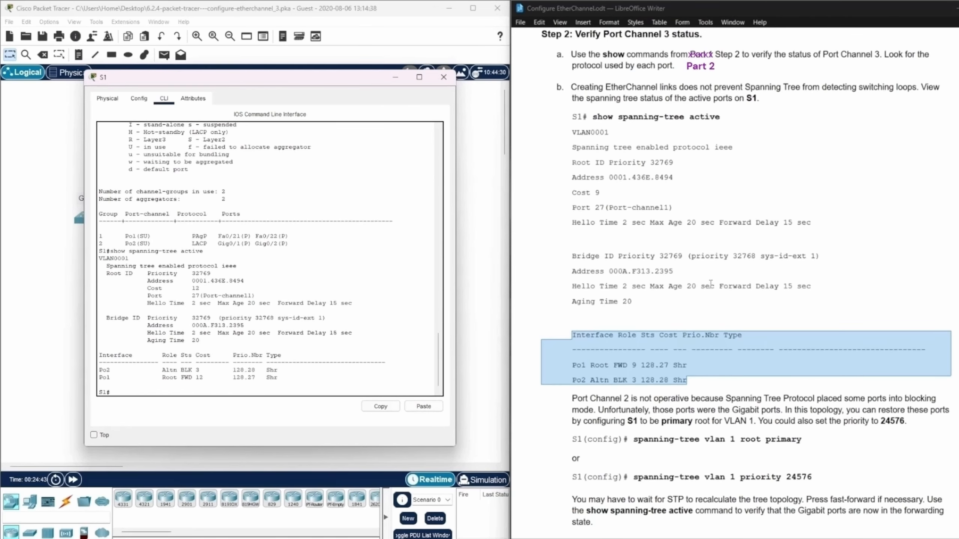
# Review the instructions for making S1 the primary root for VLAN 1, and bring the PT Activity window into view.
pyautogui.scroll(-4, 710, 287)
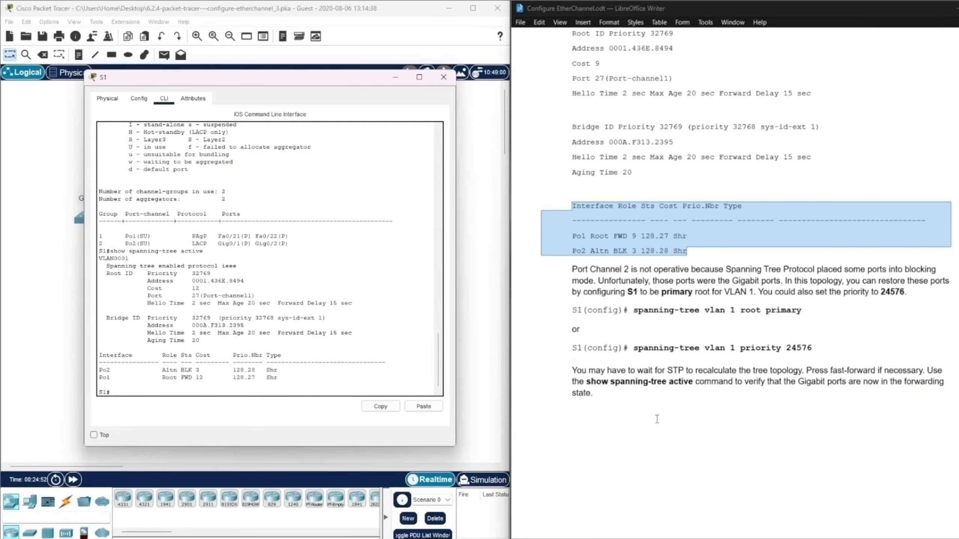
pyautogui.click(708, 431)
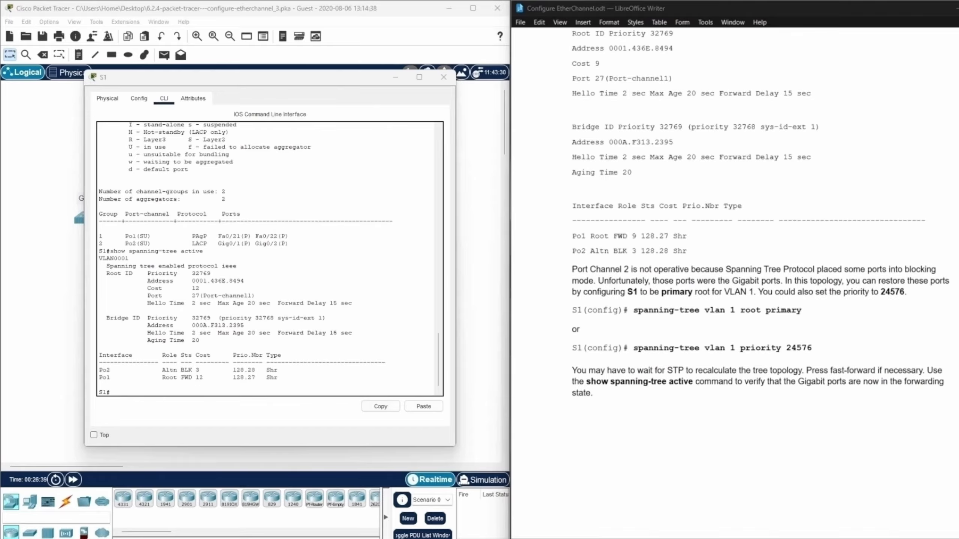
pyautogui.moveTo(630, 411); pyautogui.dragTo(562, 302)
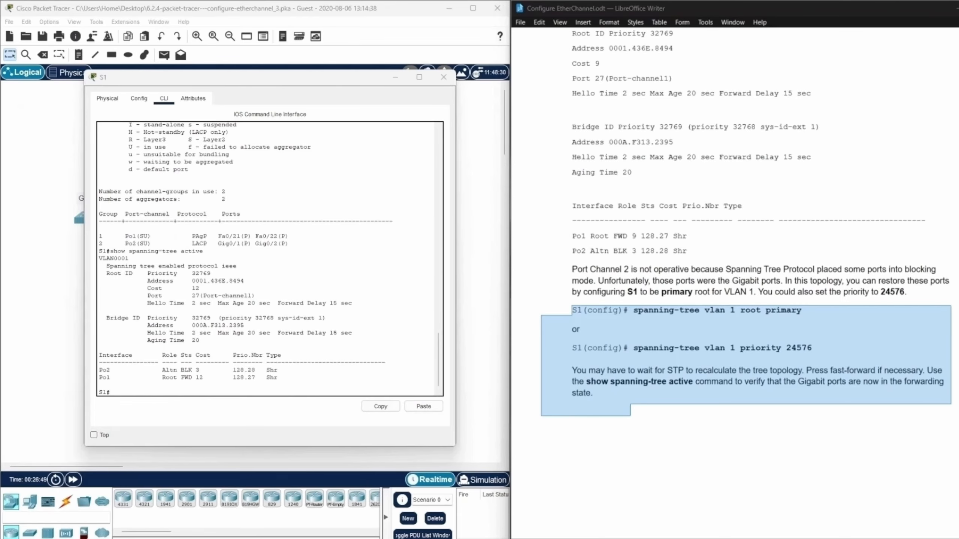
pyautogui.moveTo(0, 108); pyautogui.dragTo(364, 105)
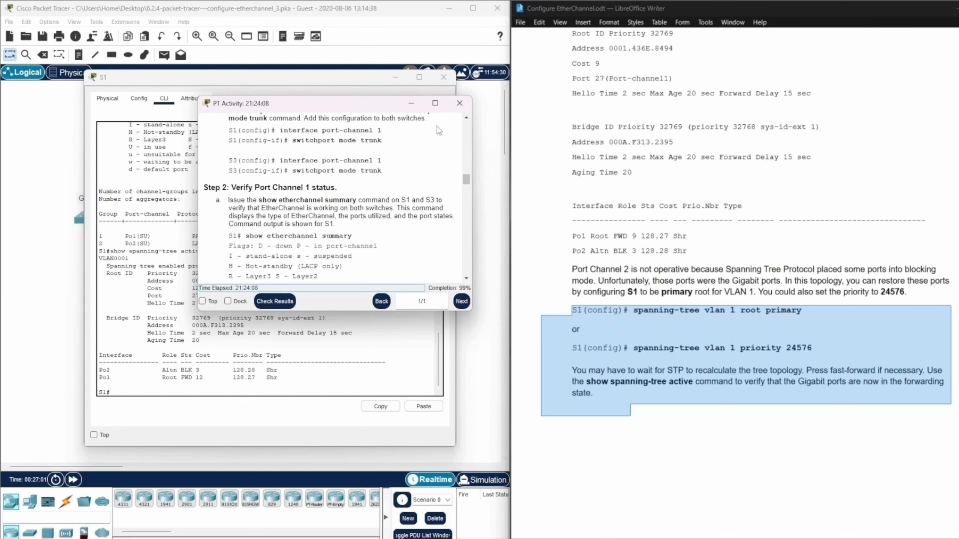
# Move the PT Activity window aside and compare the root primary and priority 24576 commands for VLAN 1 in the instructions.
pyautogui.moveTo(372, 108); pyautogui.dragTo(0, 110)
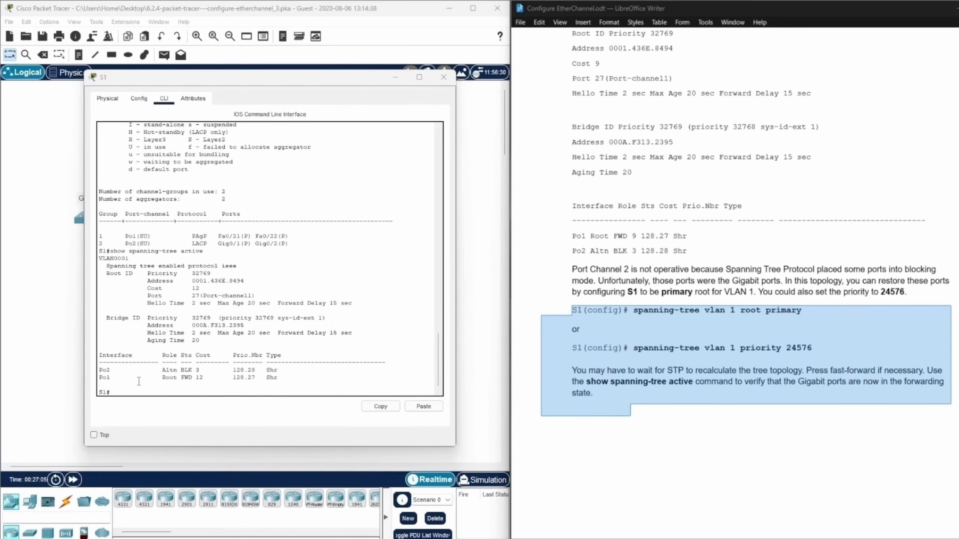
pyautogui.click(130, 393)
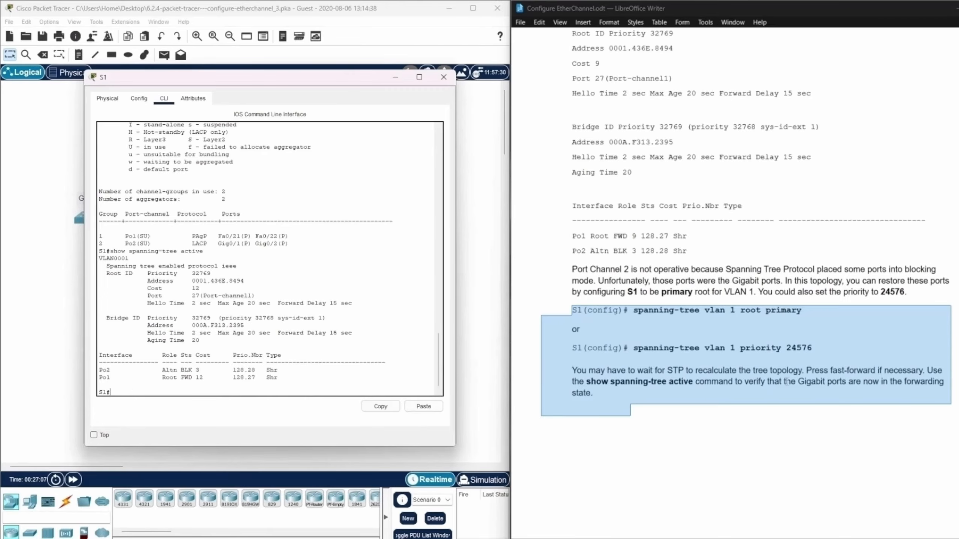
pyautogui.click(849, 332)
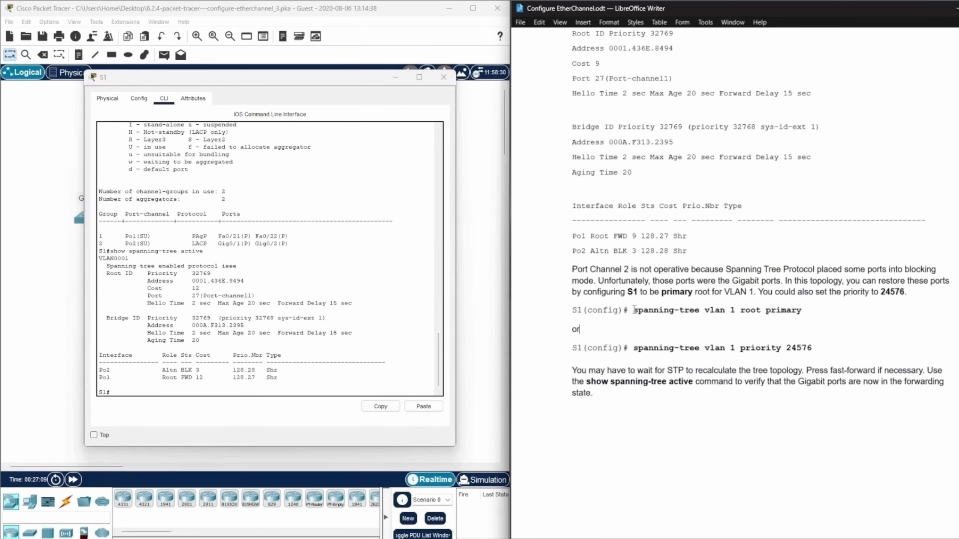
pyautogui.moveTo(634, 310); pyautogui.dragTo(802, 311)
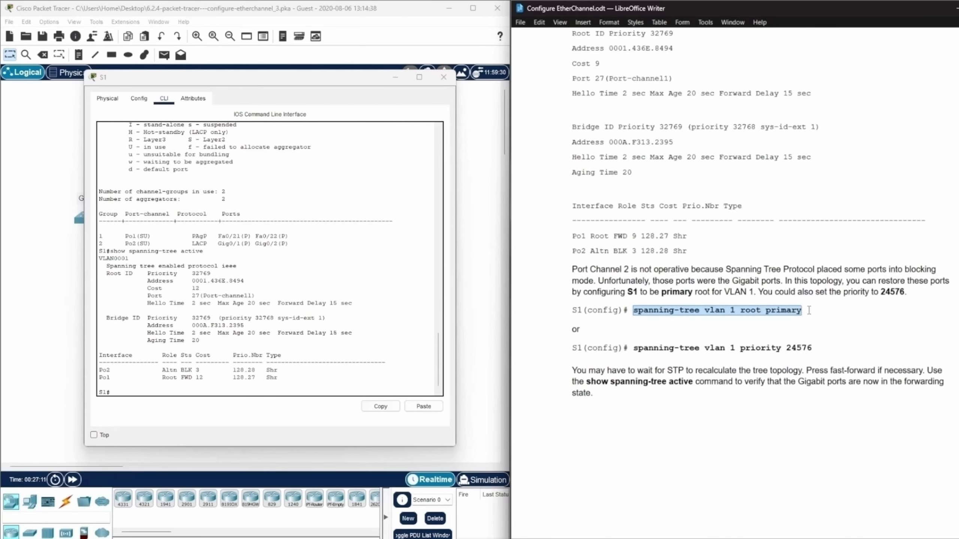
pyautogui.click(852, 330)
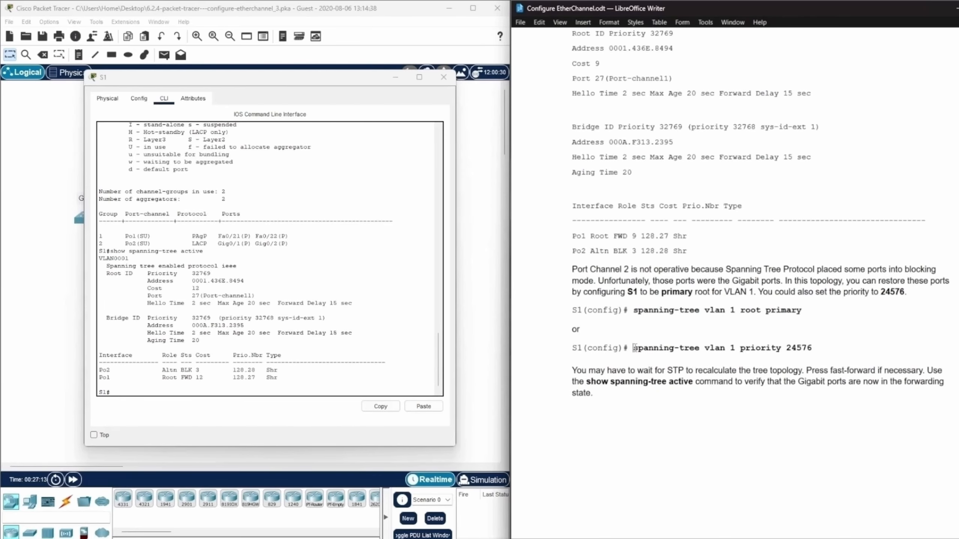
pyautogui.moveTo(634, 347); pyautogui.dragTo(822, 348)
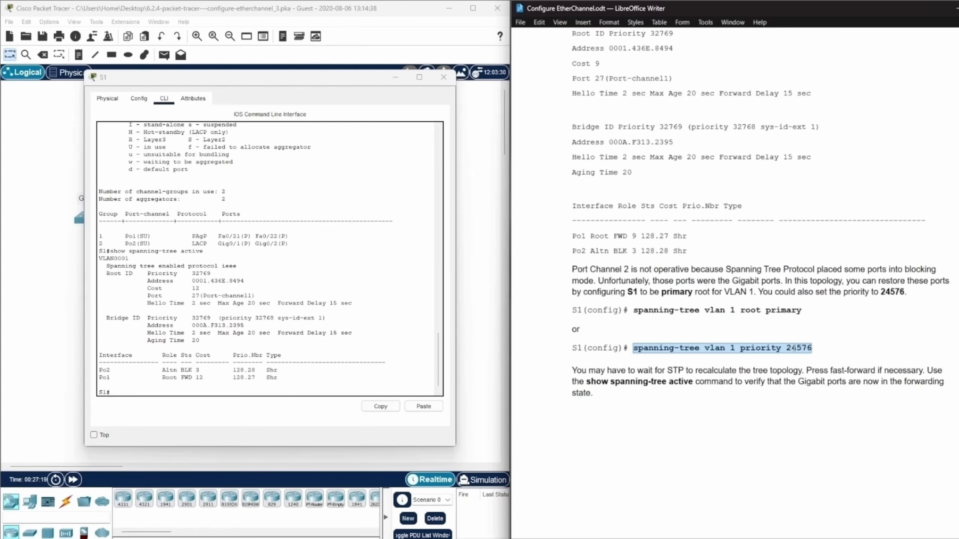
# Examine the root ID priority in the sample spanning tree output against the primary root commands in the instructions.
pyautogui.scroll(3, 851, 340)
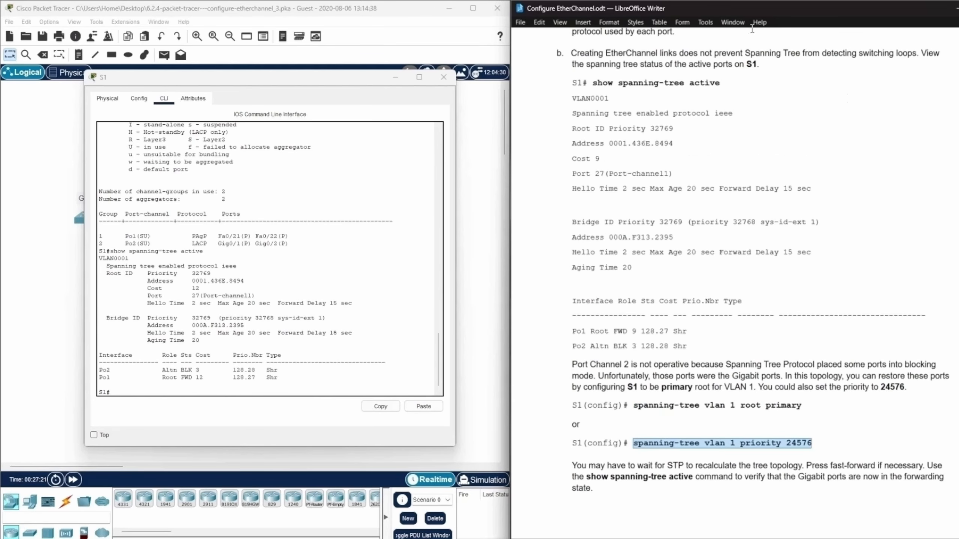
pyautogui.moveTo(650, 128); pyautogui.dragTo(674, 130)
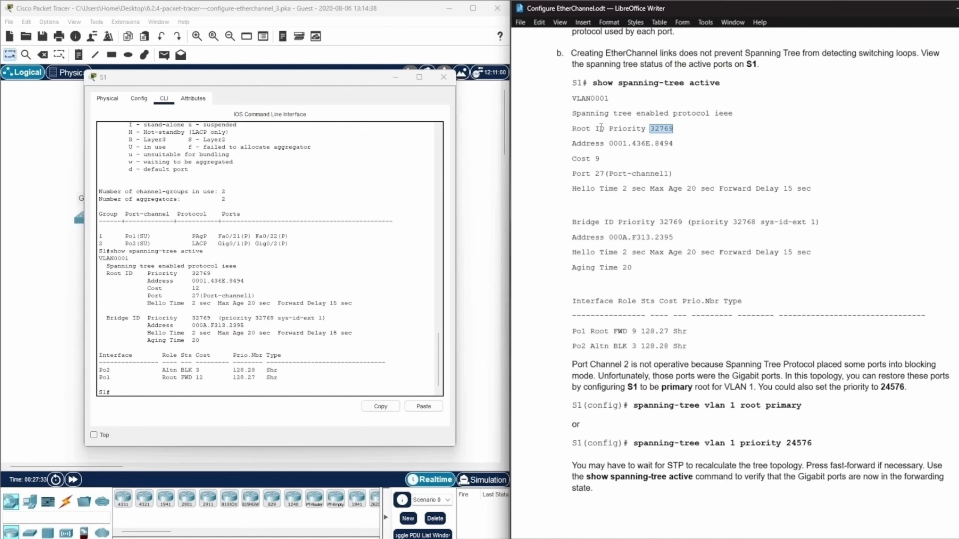
pyautogui.click(651, 130)
pyautogui.moveTo(651, 129); pyautogui.dragTo(678, 129)
pyautogui.click(678, 129)
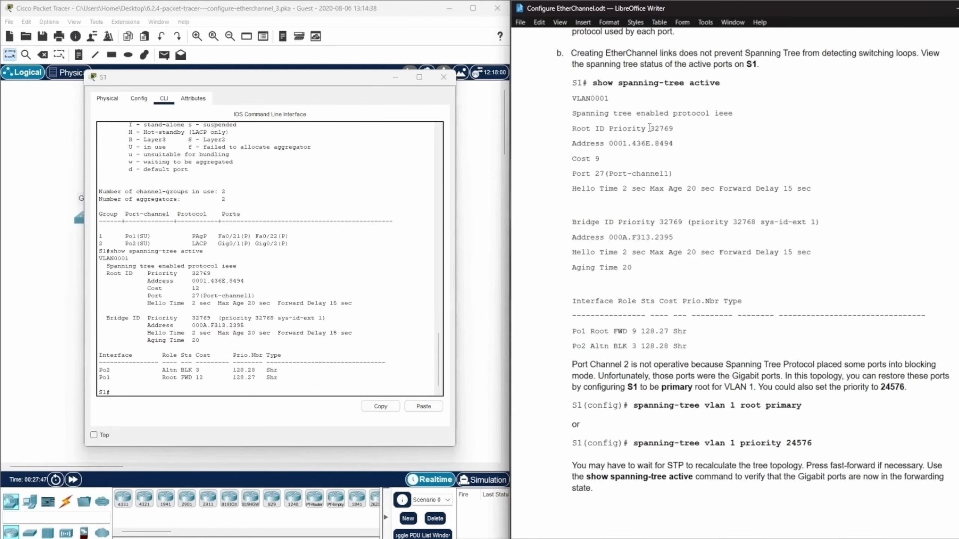
pyautogui.moveTo(649, 128); pyautogui.dragTo(679, 129)
pyautogui.scroll(-3, 717, 148)
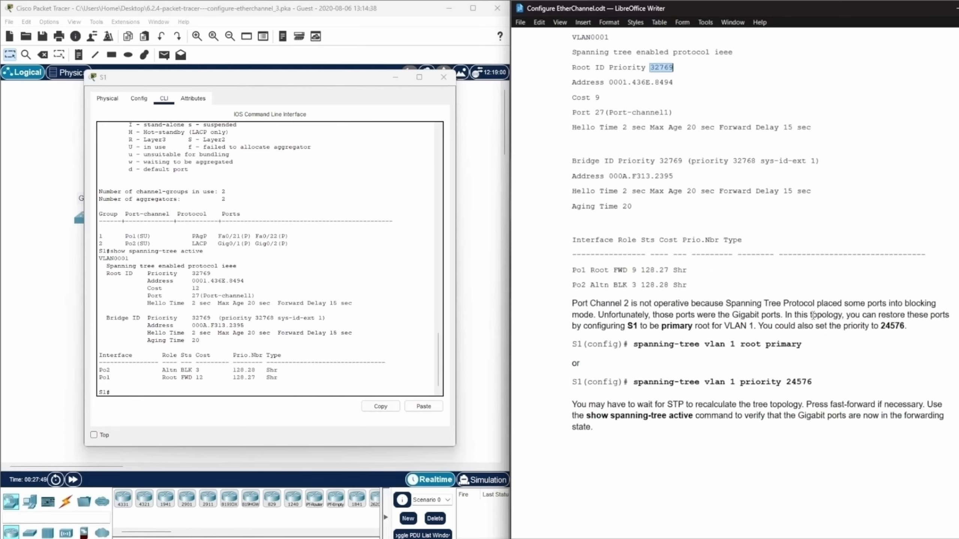
pyautogui.scroll(1, 820, 307)
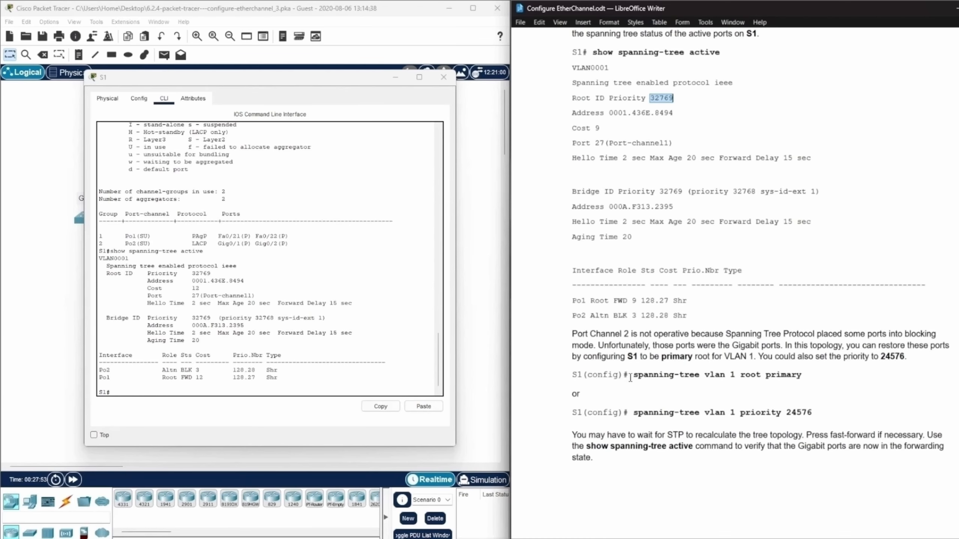
# Try to run spanning-tree vlan 1 root primary from S1's privileged EXEC mode, with the PT Activity completion in view.
pyautogui.click(125, 391)
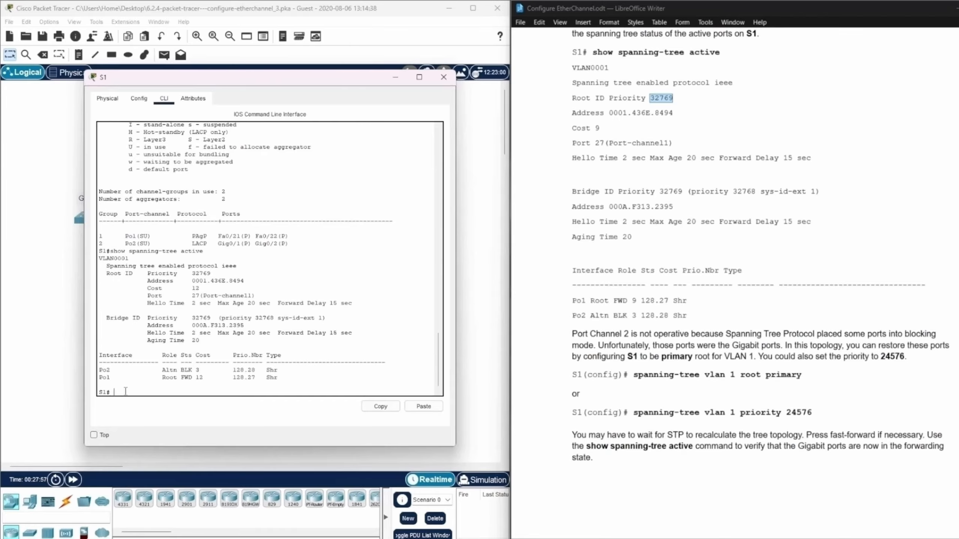
pyautogui.write('spanning-tree vlan 1 root primary')
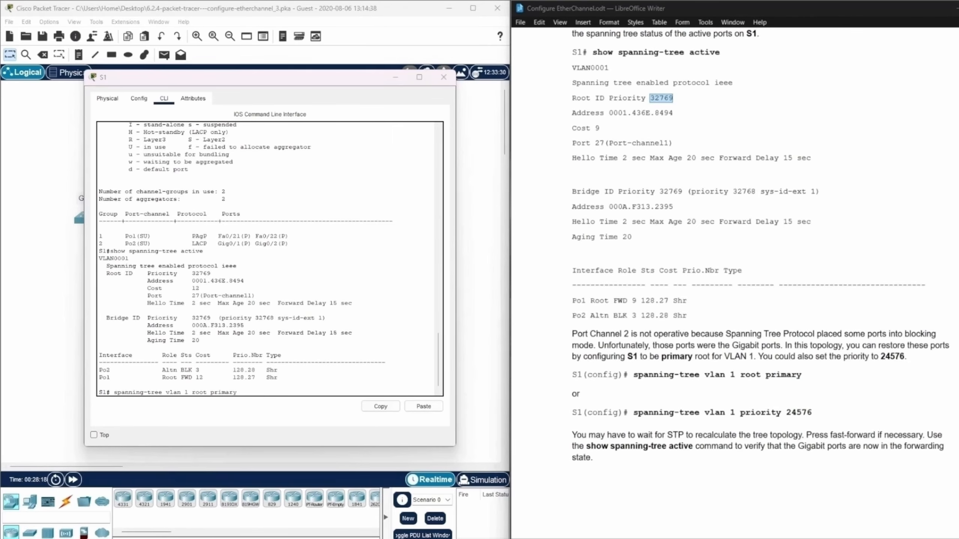
pyautogui.moveTo(588, 274); pyautogui.dragTo(544, 129)
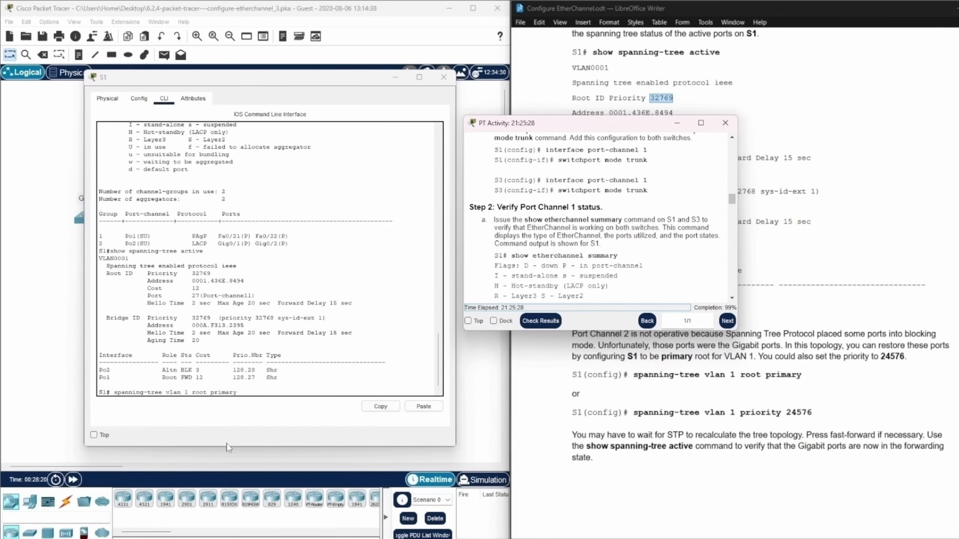
pyautogui.click(238, 393)
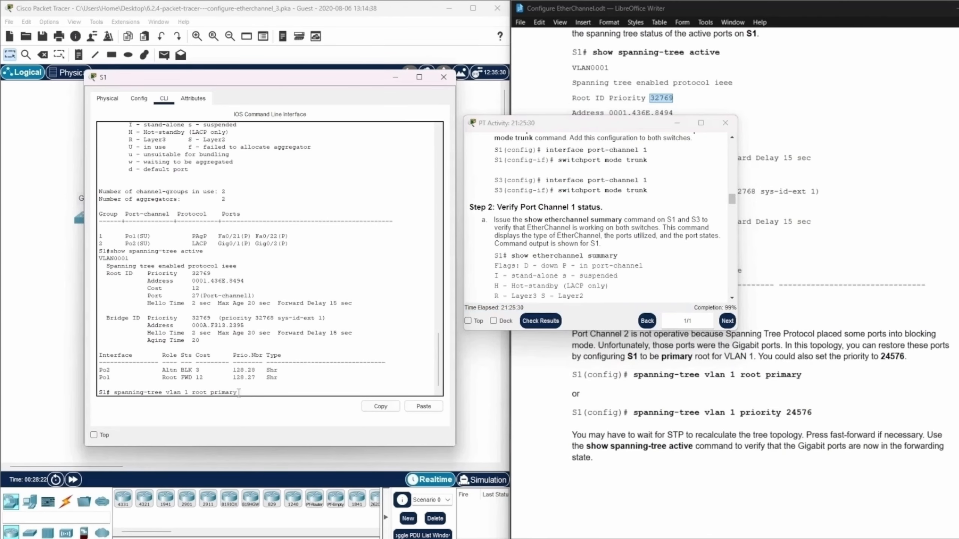
pyautogui.press('Return')
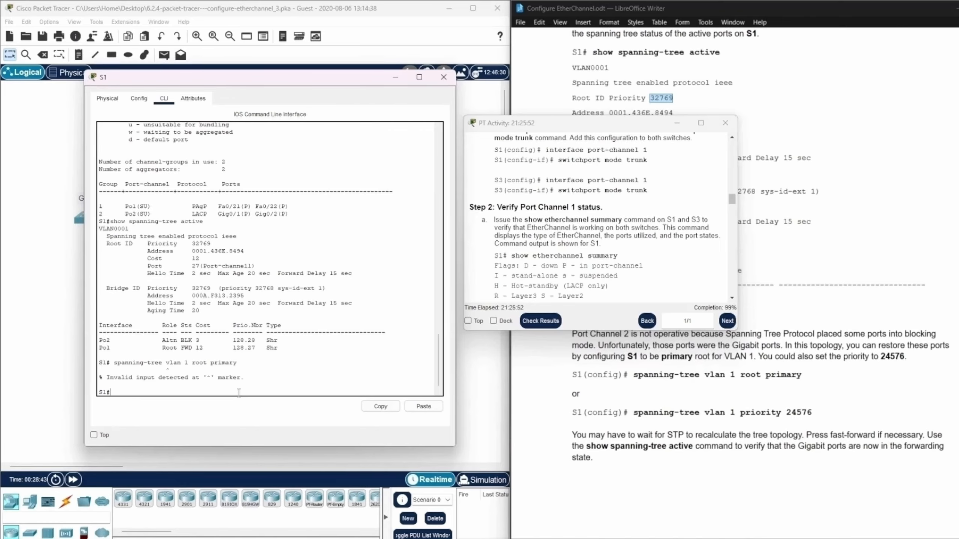
# Enter global configuration mode on S1 with config ter.
pyautogui.write('config ter')
pyautogui.press('Return')
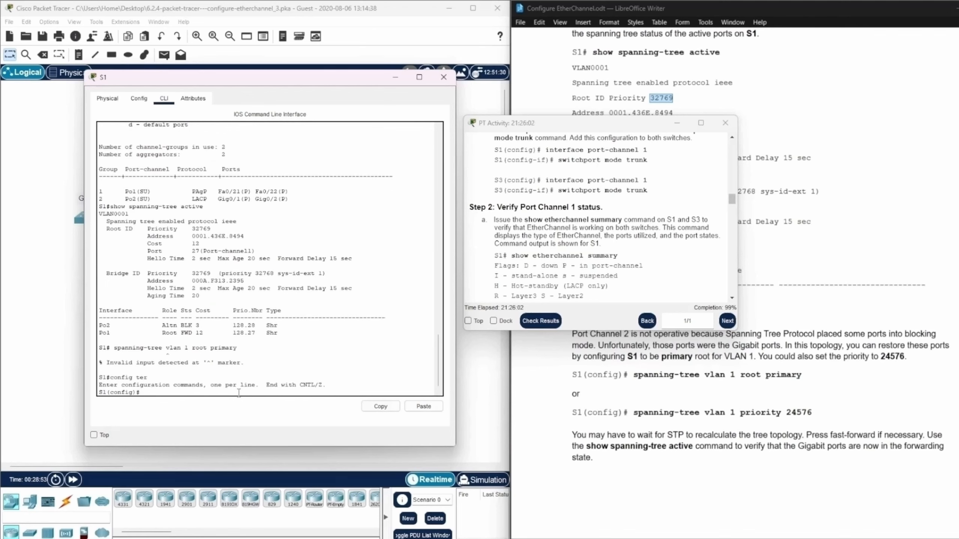
# Make S1 the primary root for VLAN 1 with spanning-tree vlan 1 root primary, and minimize the open windows to show the topology.
pyautogui.write('spanning-tree vlan 1 root primary')
pyautogui.press('Return')
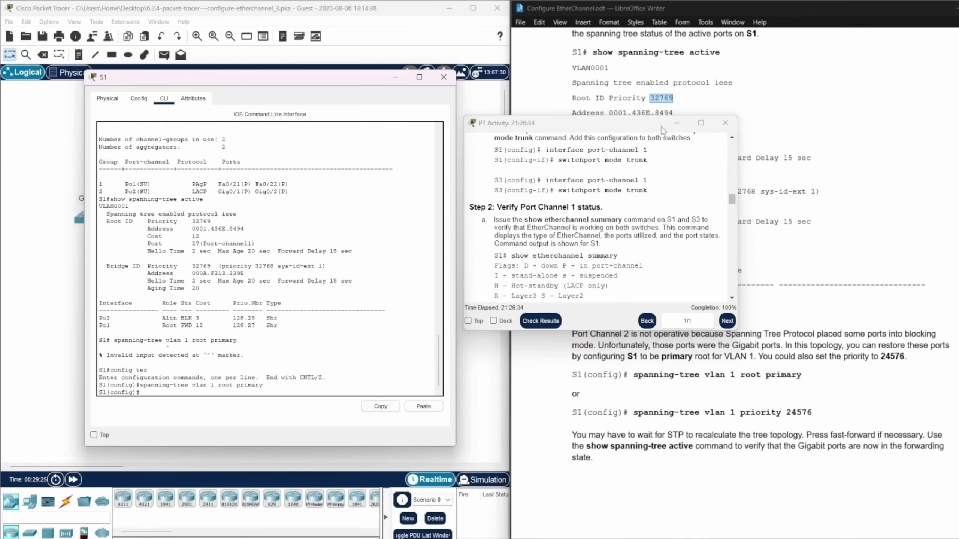
pyautogui.click(677, 123)
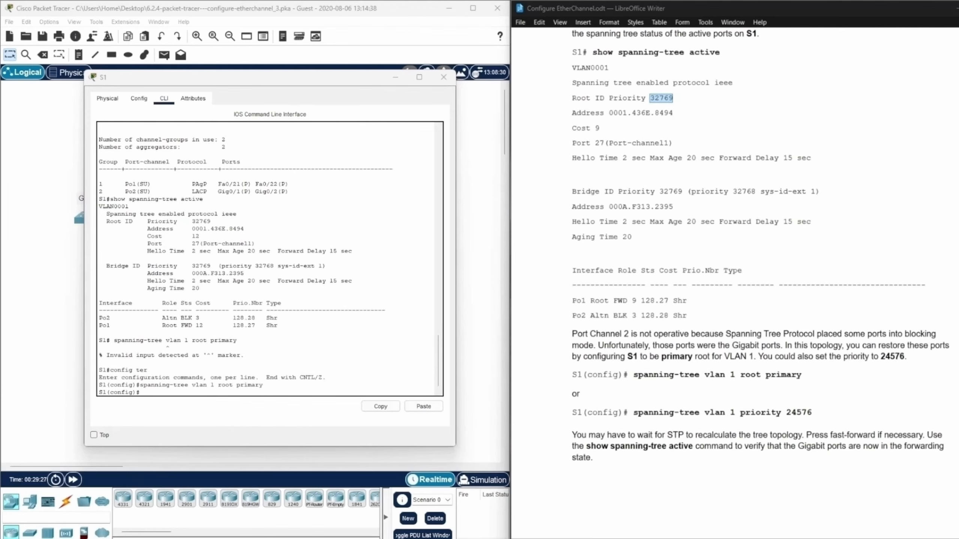
pyautogui.click(387, 81)
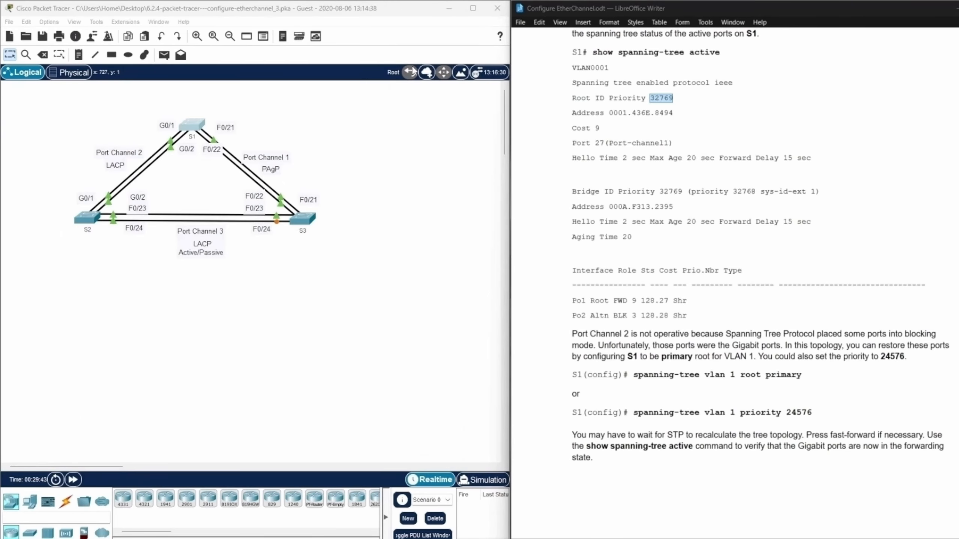